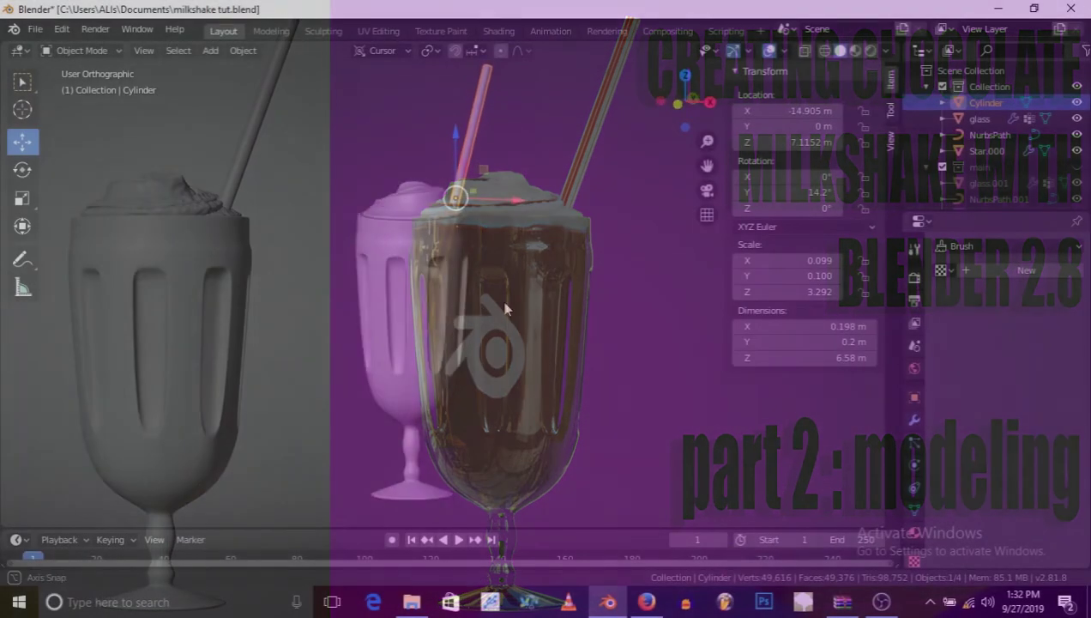
Try lowering the straw about 3.17 m along Z, and undo the move.
{"action": "key", "text": "g"}
{"action": "key", "text": "z"}
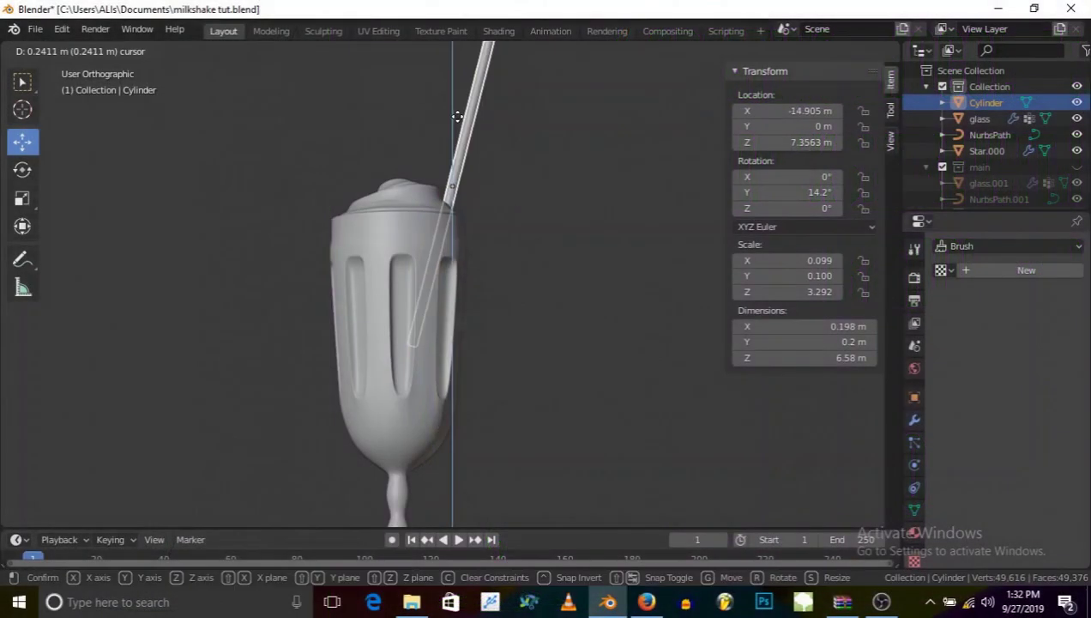
{"action": "left_click", "coordinate": [476, 293]}
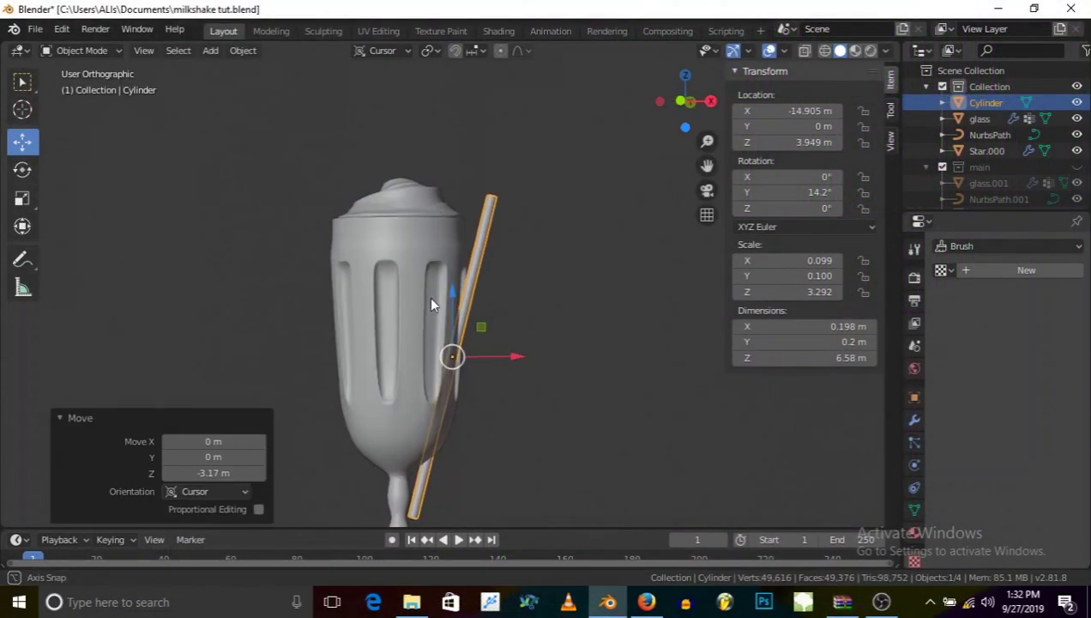
{"action": "key", "text": "ctrl+z"}
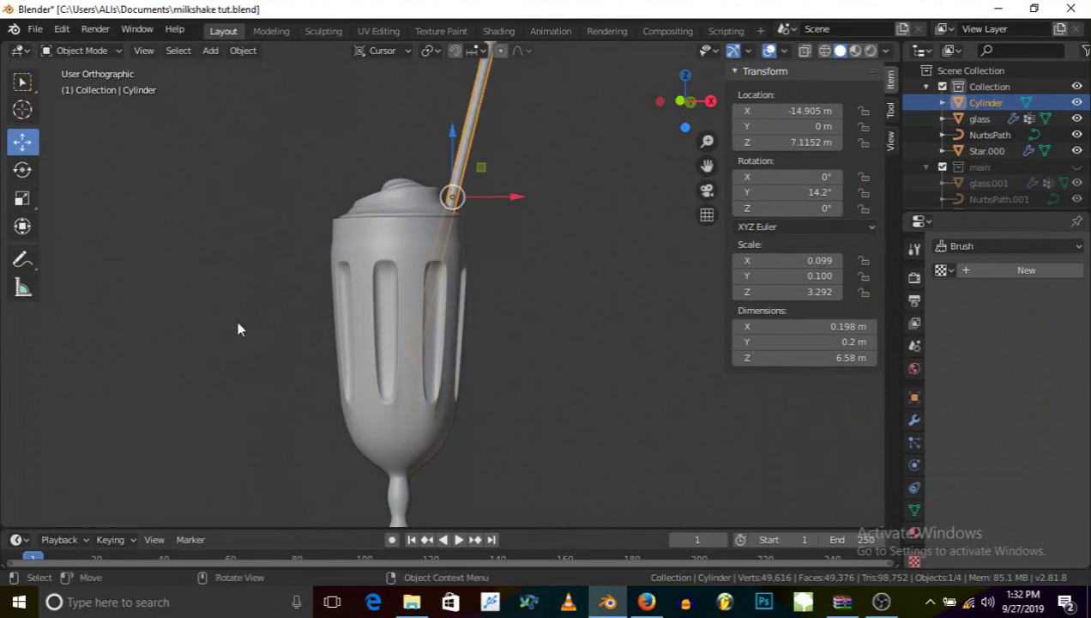
Hide the viewport overlays to view the complete milkshake glass and straw unobstructed.
{"action": "middle_click_drag", "start_coordinate": [207, 321], "coordinate": [364, 317]}
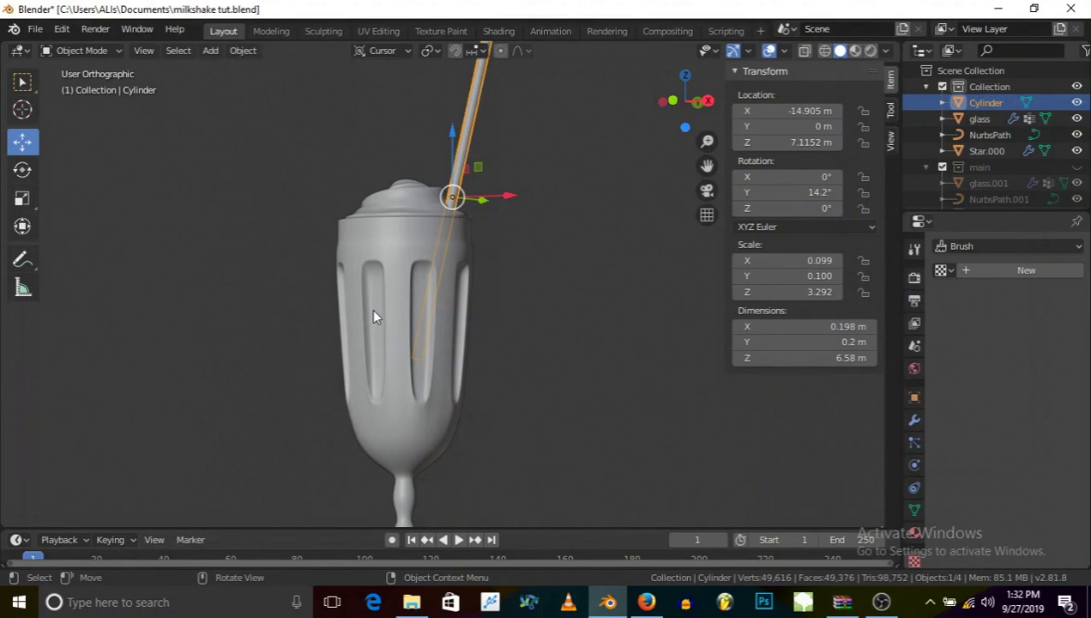
{"action": "middle_click_drag", "start_coordinate": [378, 307], "coordinate": [502, 275]}
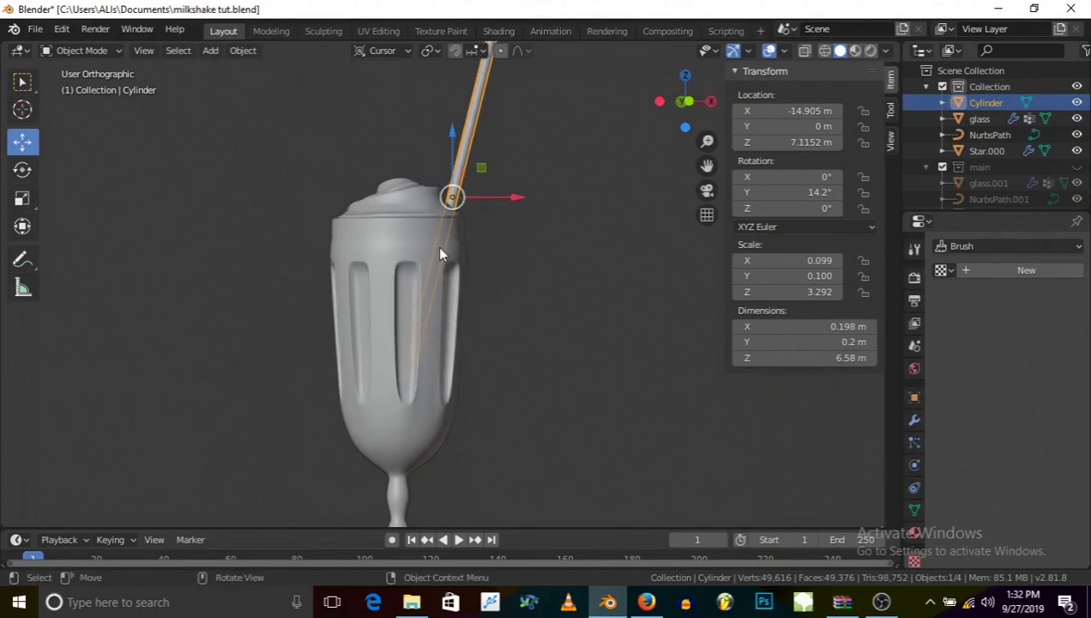
{"action": "middle_click_drag", "start_coordinate": [474, 212], "coordinate": [419, 235]}
{"action": "scroll", "coordinate": [336, 273], "scroll_direction": "down", "scroll_amount": 2}
{"action": "scroll", "coordinate": [419, 210], "scroll_direction": "up", "scroll_amount": 2}
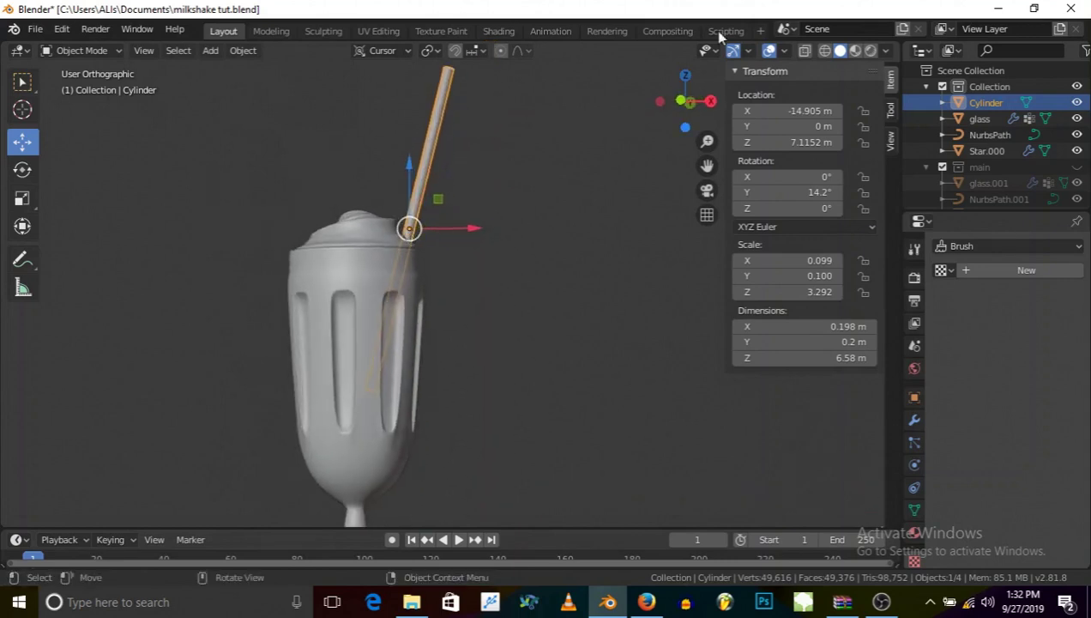
{"action": "left_click", "coordinate": [770, 52]}
{"action": "scroll", "coordinate": [410, 203], "scroll_direction": "down", "scroll_amount": 2}
{"action": "scroll", "coordinate": [408, 240], "scroll_direction": "up", "scroll_amount": 2}
{"action": "scroll", "coordinate": [419, 227], "scroll_direction": "down", "scroll_amount": 2}
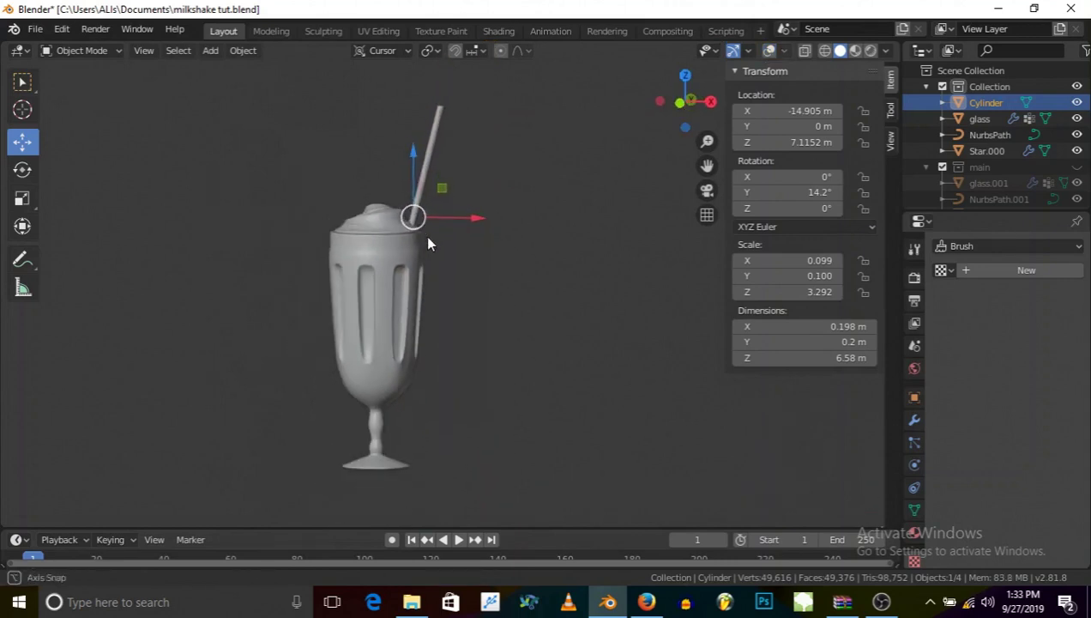
Enlarge the straw uniformly by about 1.163 and scale it along Z by about 0.836.
{"action": "key", "text": "s"}
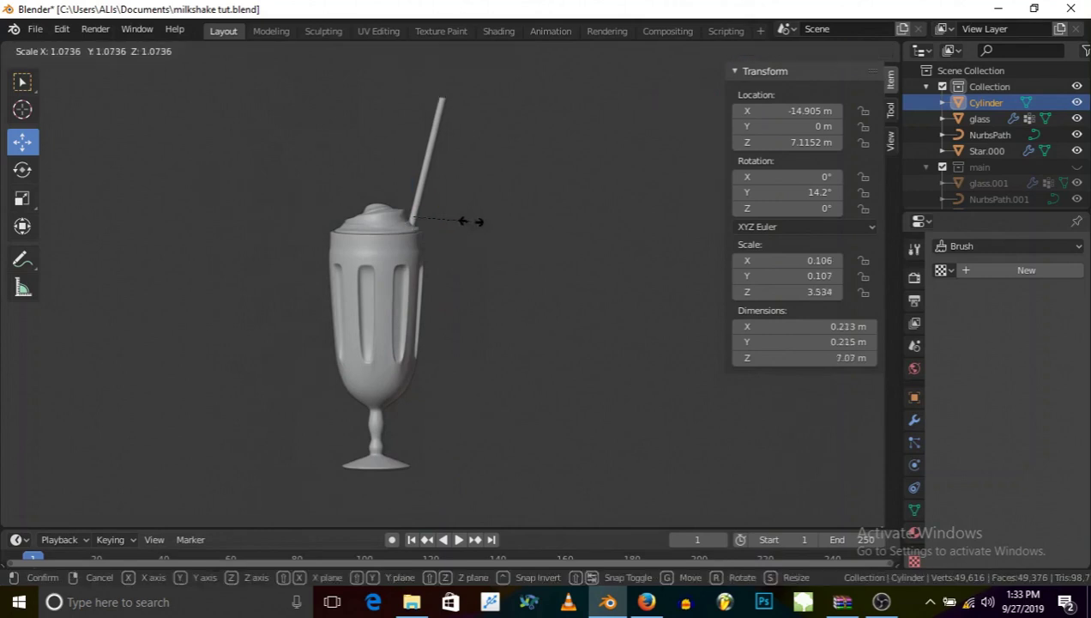
{"action": "left_click", "coordinate": [474, 220]}
{"action": "key", "text": "s"}
{"action": "key", "text": "z"}
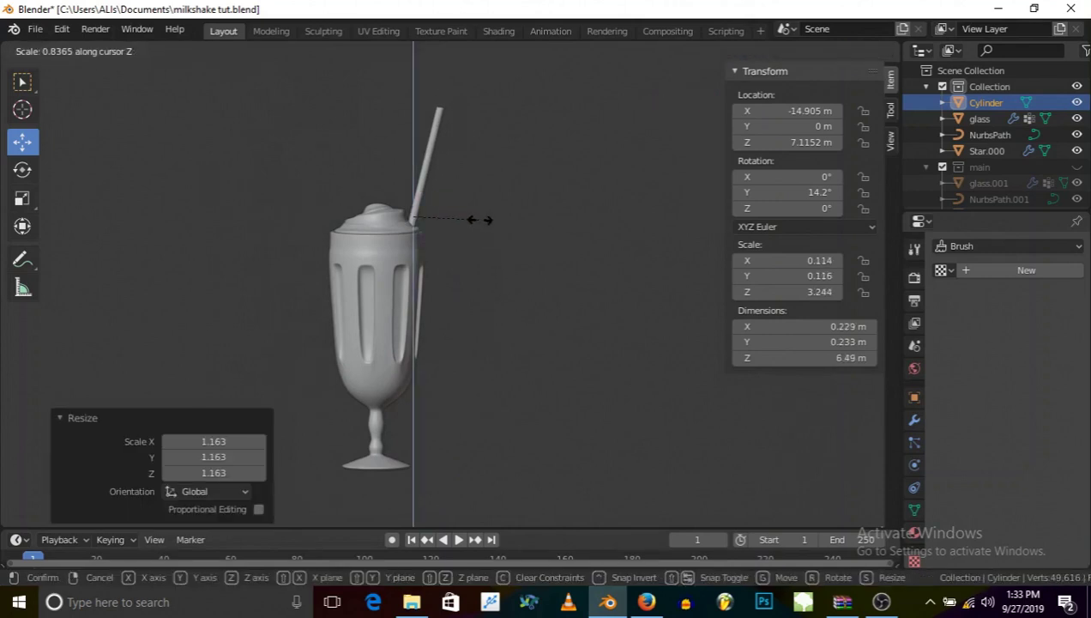
{"action": "left_click", "coordinate": [480, 220]}
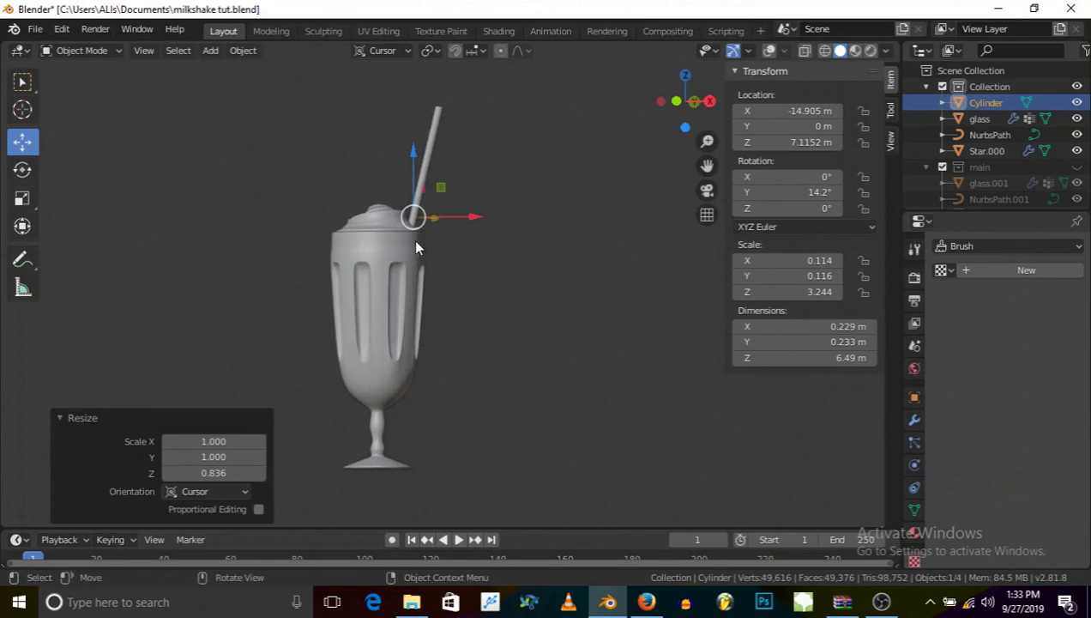
Rotate the straw 180° about the Z axis.
{"action": "scroll", "coordinate": [416, 242], "scroll_direction": "up", "scroll_amount": 1}
{"action": "scroll", "coordinate": [429, 261], "scroll_direction": "down", "scroll_amount": 1}
{"action": "mouse_move", "coordinate": [470, 276]}
{"action": "middle_mouse_down"}
{"action": "mouse_move", "coordinate": [510, 280]}
{"action": "mouse_move", "coordinate": [547, 262]}
{"action": "mouse_move", "coordinate": [466, 271]}
{"action": "middle_mouse_up"}
{"action": "type", "text": "rz"}
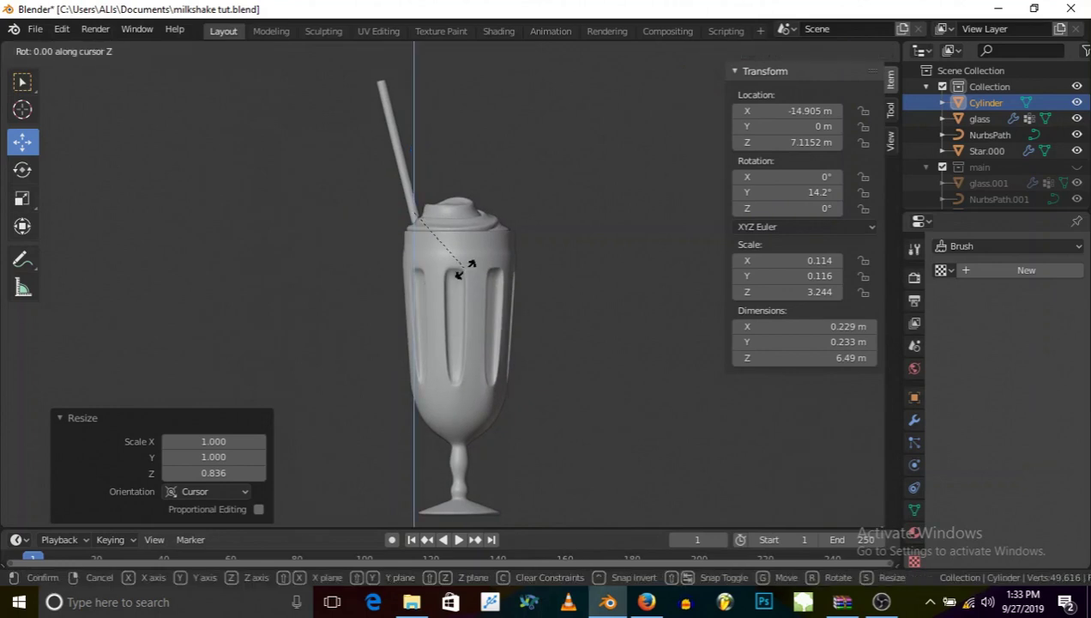
{"action": "type", "text": "8"}
{"action": "key", "text": "BackSpace"}
{"action": "type", "text": "18"}
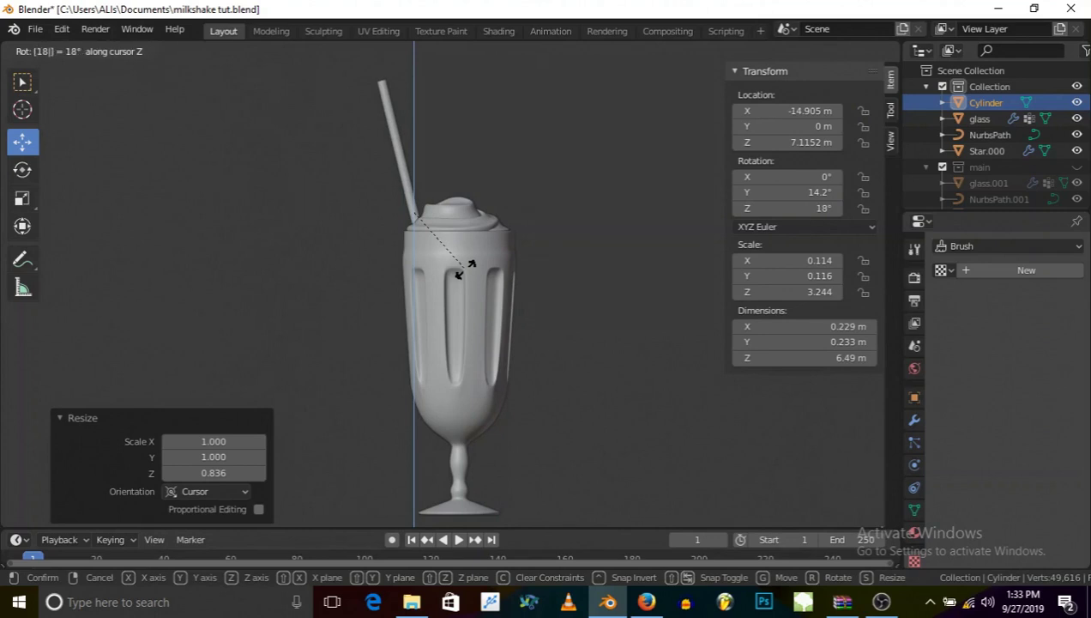
{"action": "type", "text": "0"}
{"action": "key", "text": "Return"}
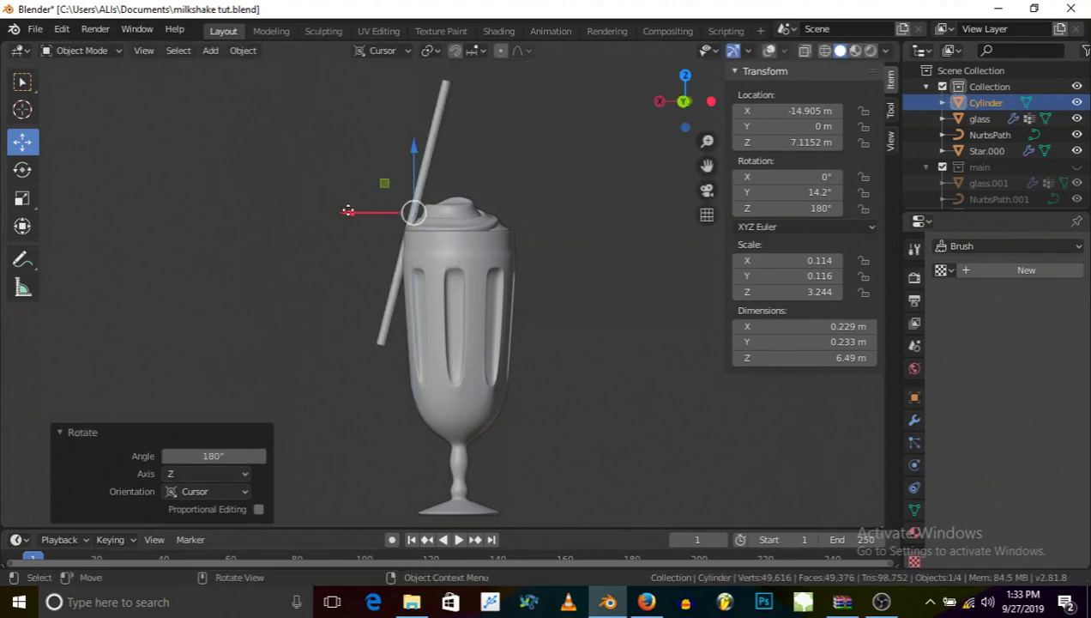
Move the straw along X to the opposite inner rim of the glass, at about -17.19 m.
{"action": "key", "text": "g"}
{"action": "key", "text": "x"}
{"action": "left_click_drag", "start_coordinate": [447, 219], "coordinate": [447, 222]}
{"action": "middle_click_drag", "start_coordinate": [448, 225], "coordinate": [468, 341]}
{"action": "scroll", "coordinate": [515, 236], "scroll_direction": "up", "scroll_amount": 5}
{"action": "left_click_drag", "start_coordinate": [467, 209], "coordinate": [458, 207]}
{"action": "left_click", "coordinate": [459, 208]}
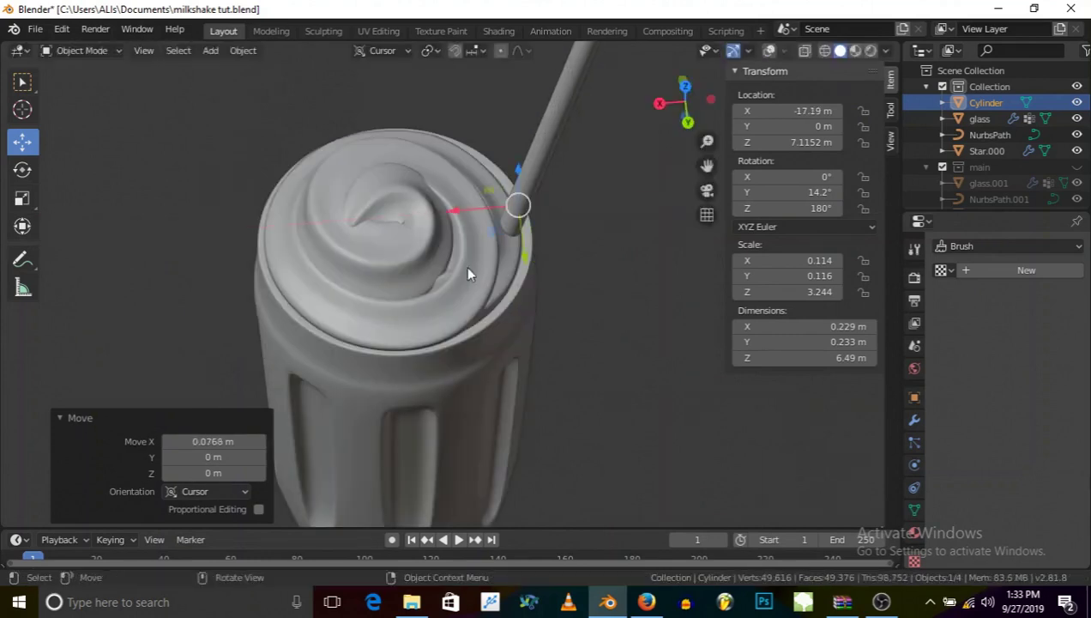
Shift the straw to about 0.147 m in Y and nudge it to about -17.18 m in X.
{"action": "scroll", "coordinate": [452, 152], "scroll_direction": "down", "scroll_amount": 5}
{"action": "middle_click_drag", "start_coordinate": [450, 214], "coordinate": [454, 257]}
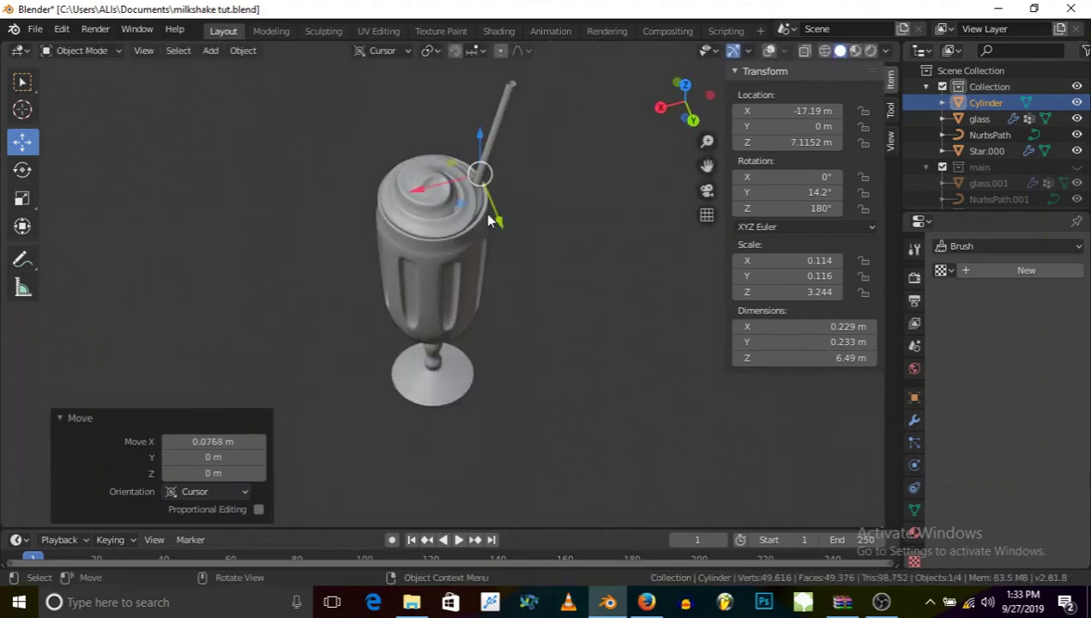
{"action": "key", "text": "g"}
{"action": "key", "text": "y"}
{"action": "left_click", "coordinate": [495, 190]}
{"action": "scroll", "coordinate": [429, 223], "scroll_direction": "up", "scroll_amount": 4}
{"action": "key", "text": "g"}
{"action": "key", "text": "x"}
{"action": "left_click", "coordinate": [438, 183]}
Move the straw about 0.144 m along X, slightly inward from the glass rim.
{"action": "scroll", "coordinate": [446, 232], "scroll_direction": "down", "scroll_amount": 5}
{"action": "mouse_move", "coordinate": [454, 277]}
{"action": "middle_mouse_down"}
{"action": "mouse_move", "coordinate": [488, 139]}
{"action": "mouse_move", "coordinate": [409, 194]}
{"action": "middle_mouse_up"}
{"action": "right_click", "coordinate": [495, 117]}
{"action": "left_click", "coordinate": [463, 114]}
{"action": "scroll", "coordinate": [429, 214], "scroll_direction": "down", "scroll_amount": 3}
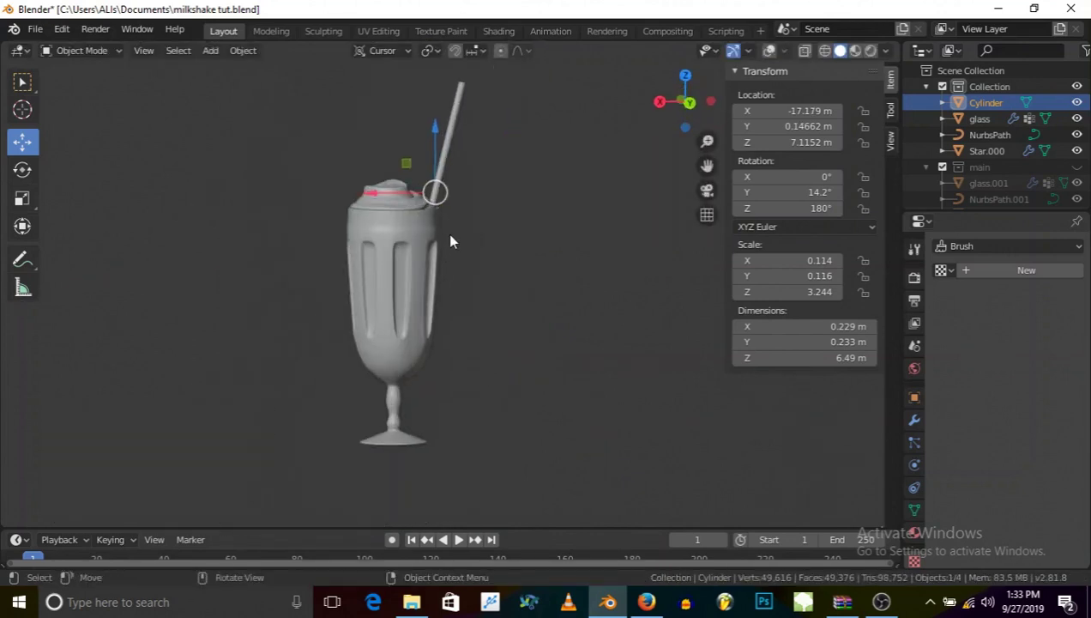
{"action": "scroll", "coordinate": [449, 240], "scroll_direction": "up", "scroll_amount": 2}
{"action": "key", "text": "g"}
{"action": "key", "text": "x"}
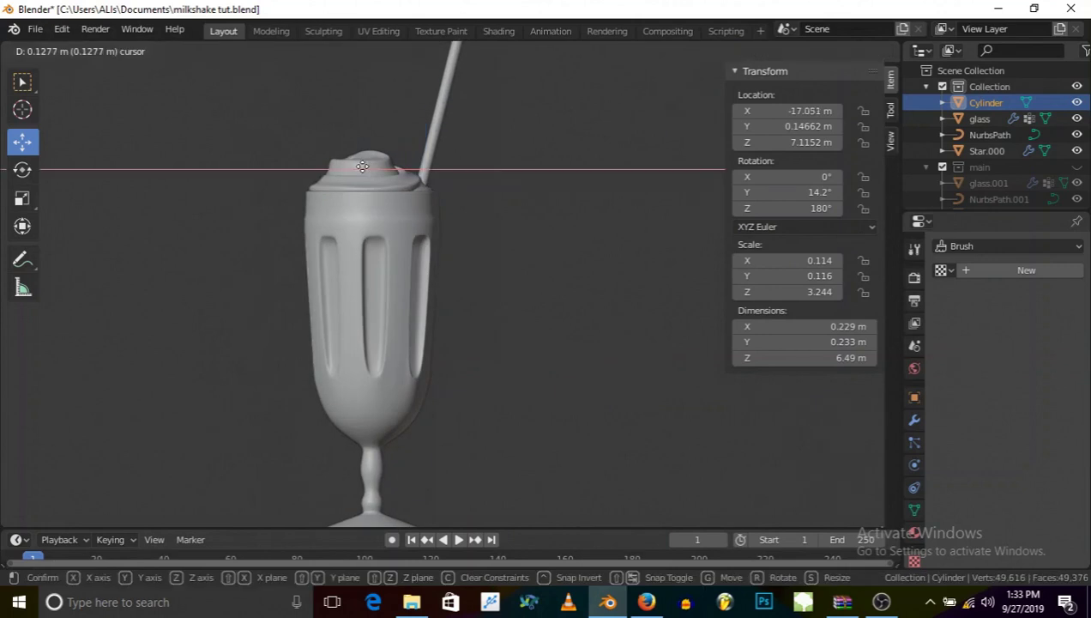
{"action": "left_click", "coordinate": [362, 166]}
{"action": "middle_click_drag", "start_coordinate": [362, 166], "coordinate": [467, 186]}
{"action": "middle_click_drag", "start_coordinate": [458, 250], "coordinate": [478, 254], "text": "shift"}
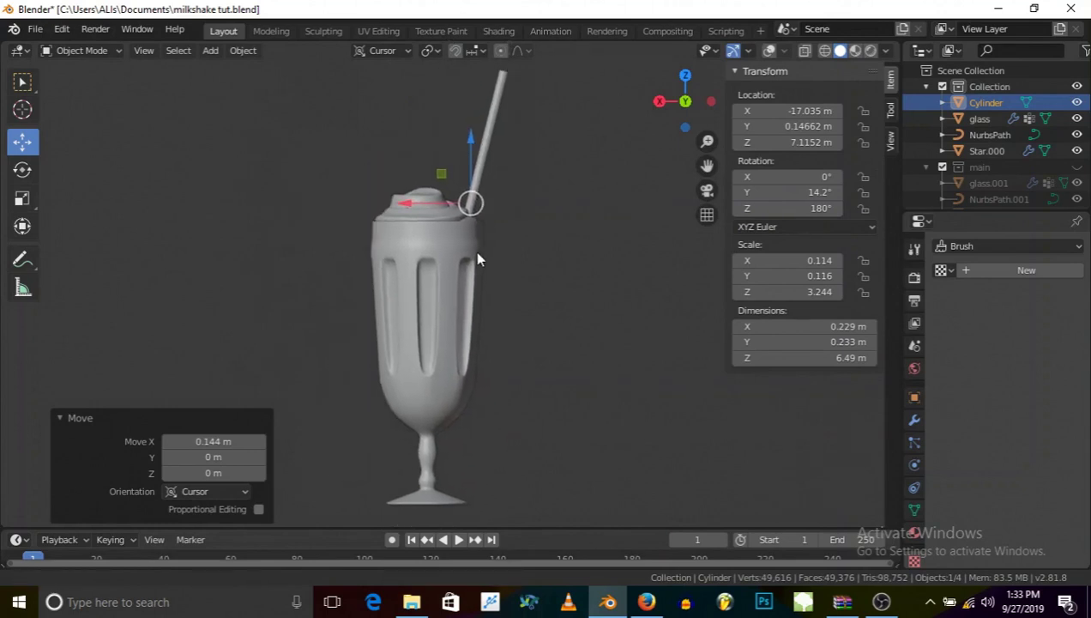
Switch to the selection tool and show the viewport overlays again.
{"action": "left_click", "coordinate": [22, 81]}
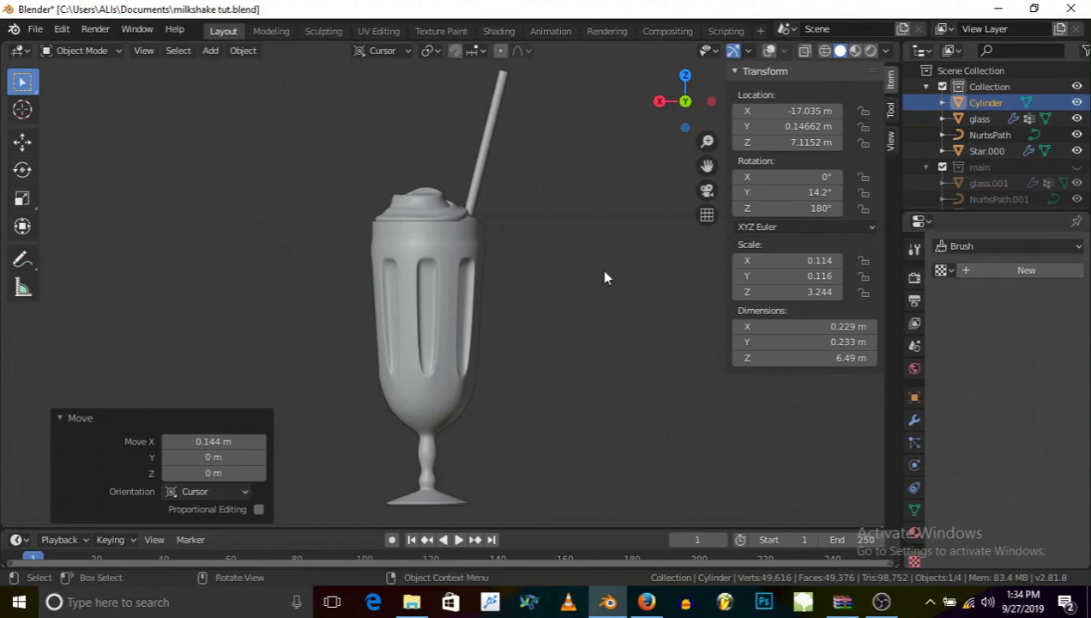
{"action": "scroll", "coordinate": [425, 198], "scroll_direction": "up", "scroll_amount": 3}
{"action": "middle_click_drag", "start_coordinate": [424, 198], "coordinate": [524, 274]}
{"action": "scroll", "coordinate": [515, 271], "scroll_direction": "up", "scroll_amount": 2}
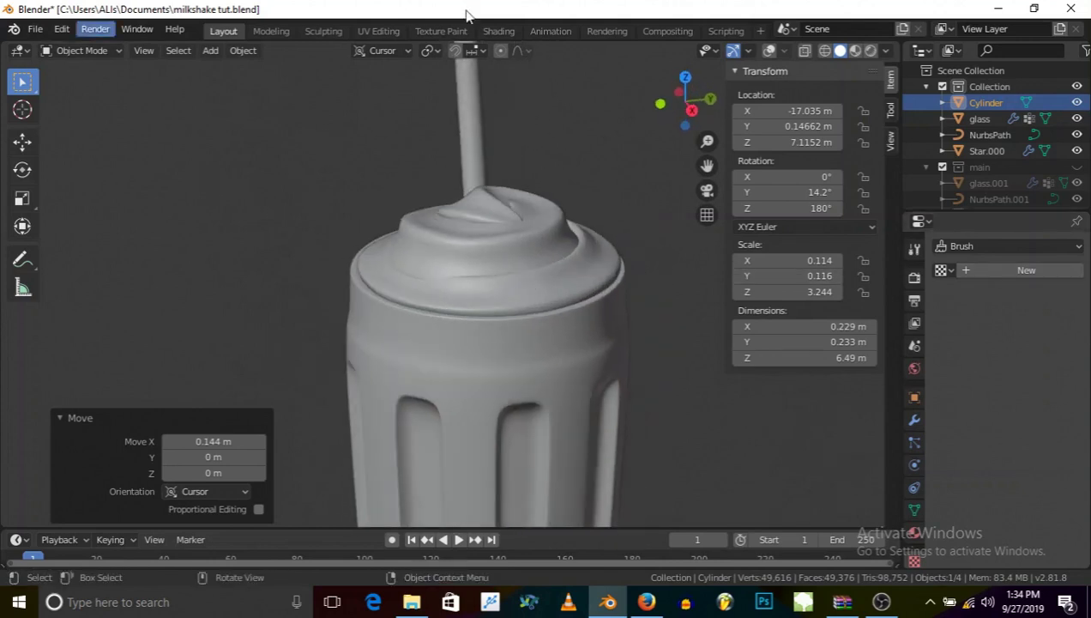
{"action": "left_click", "coordinate": [770, 50]}
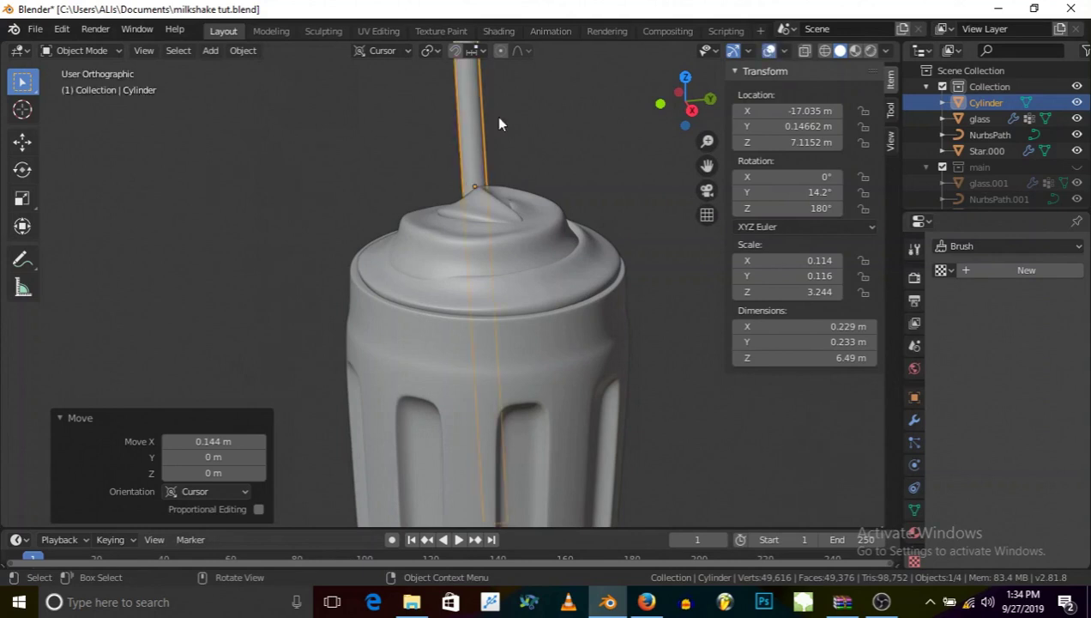
Place the 3D cursor on the upper swirl of the whipped cream.
{"action": "left_click", "coordinate": [22, 108]}
{"action": "middle_click_drag", "start_coordinate": [358, 251], "coordinate": [491, 211]}
{"action": "scroll", "coordinate": [491, 221], "scroll_direction": "down", "scroll_amount": 1}
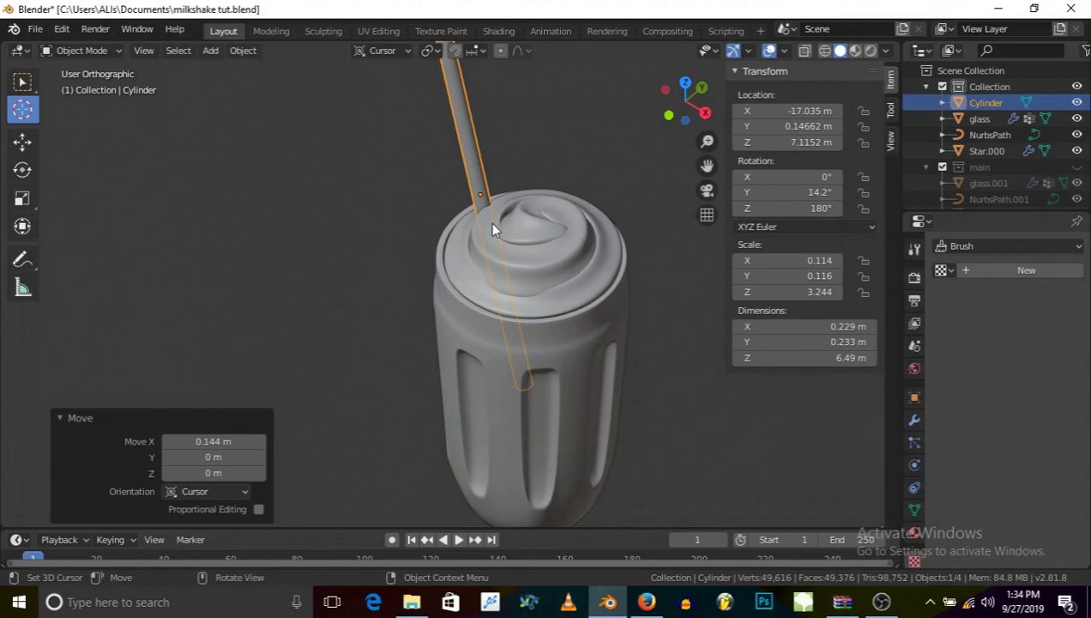
{"action": "middle_click_drag", "start_coordinate": [539, 233], "coordinate": [495, 242]}
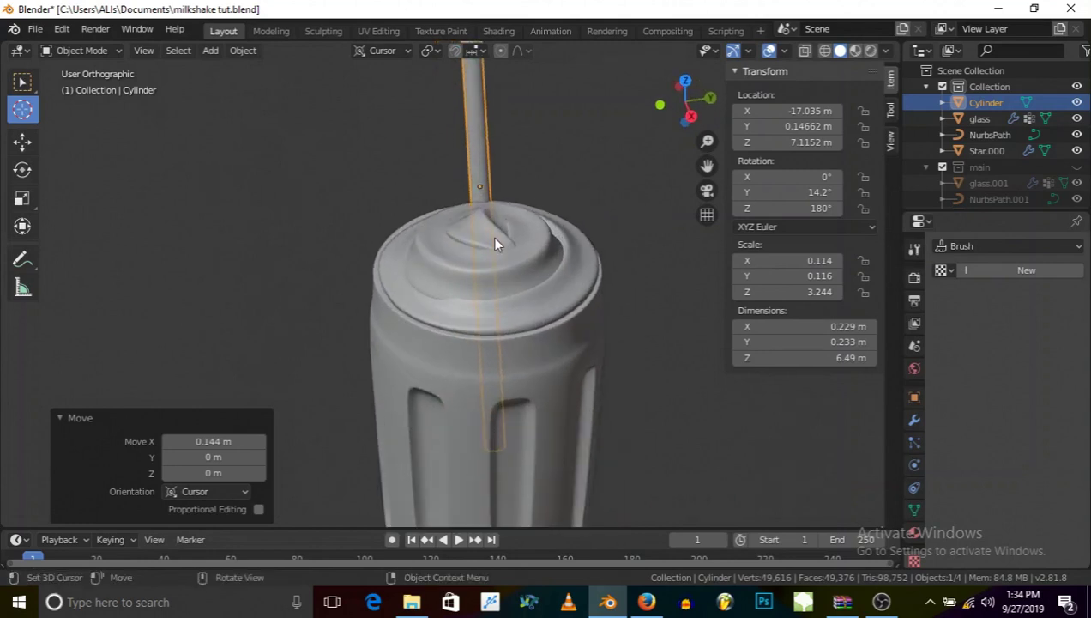
{"action": "scroll", "coordinate": [494, 244], "scroll_direction": "up", "scroll_amount": 1}
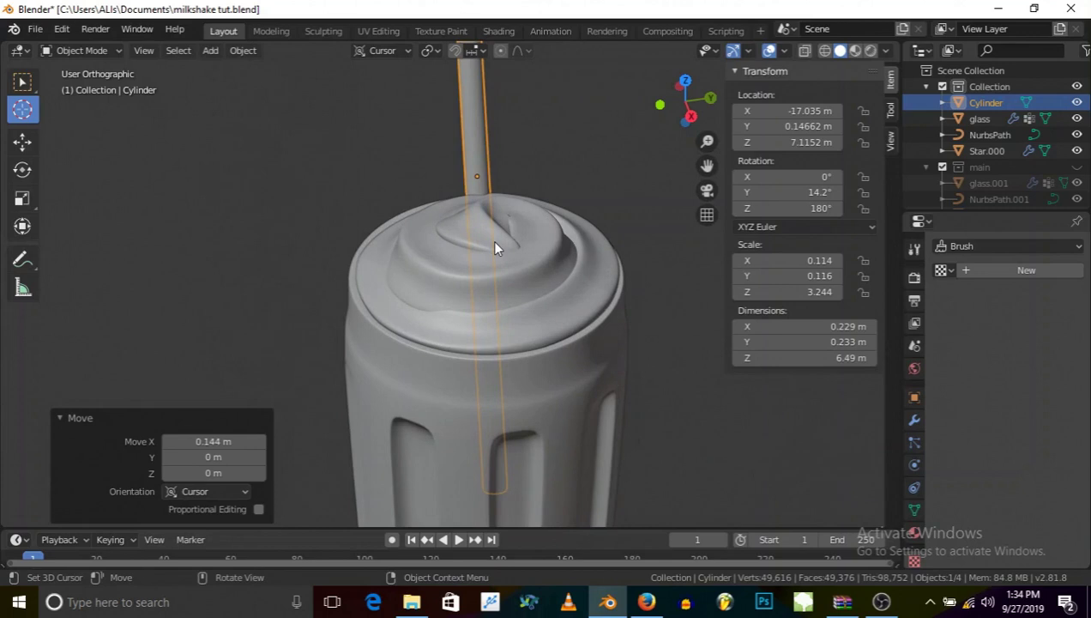
{"action": "right_click", "coordinate": [418, 248]}
{"action": "left_click", "coordinate": [422, 252]}
{"action": "left_click", "coordinate": [457, 249]}
Select the whipped cream and place the 3D cursor on its surface beside the base of the straw.
{"action": "key", "text": "w"}
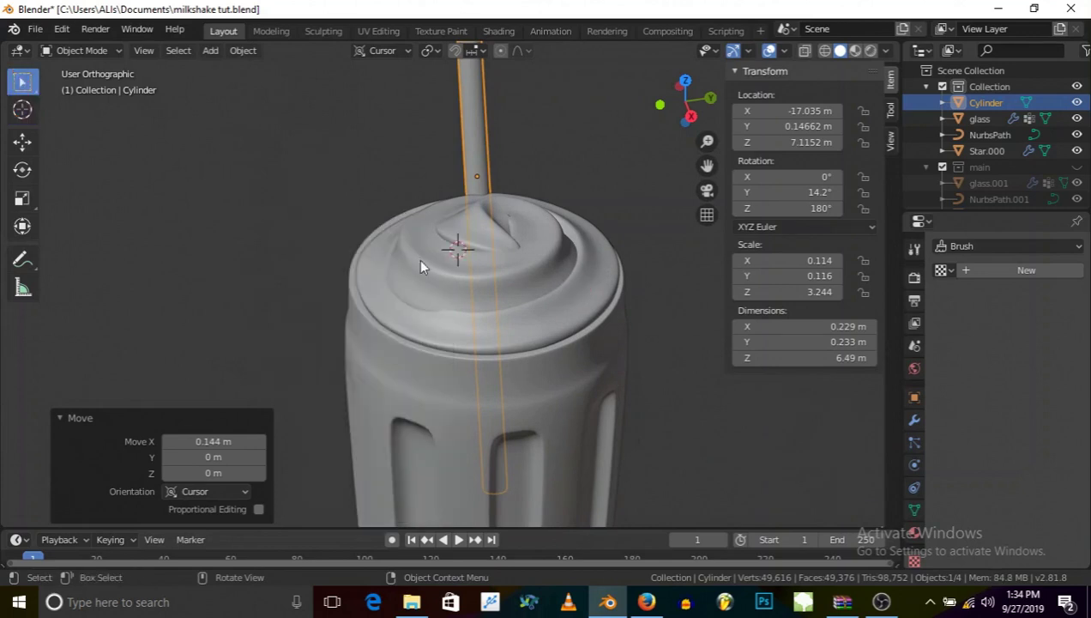
{"action": "left_click", "coordinate": [434, 282]}
{"action": "middle_click_drag", "start_coordinate": [491, 296], "coordinate": [314, 307]}
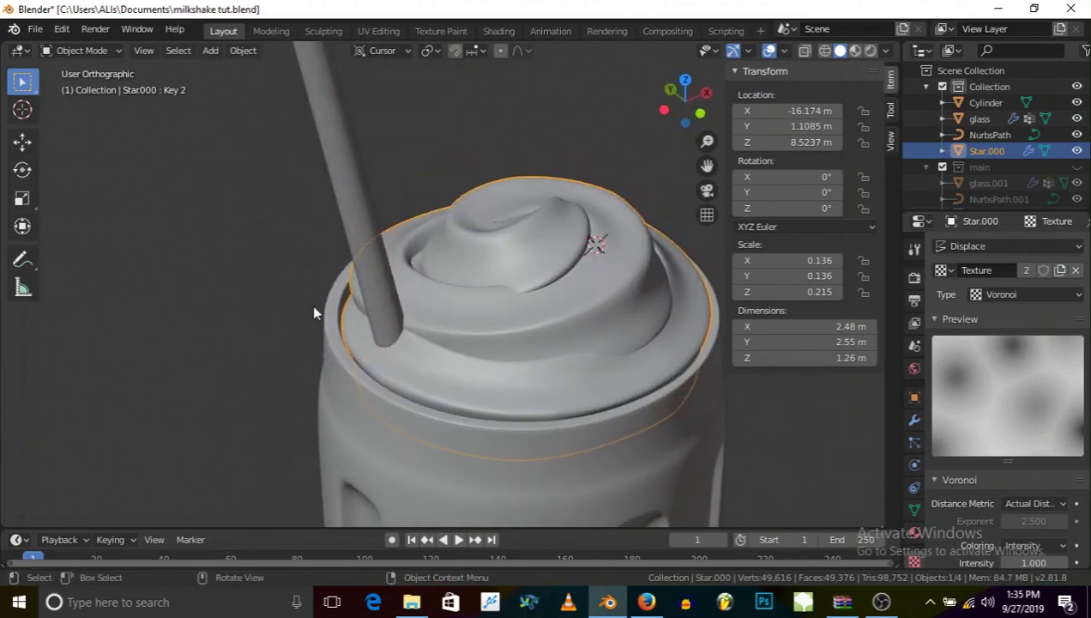
{"action": "middle_click_drag", "start_coordinate": [198, 225], "coordinate": [463, 345]}
{"action": "left_click", "coordinate": [22, 109]}
{"action": "left_click", "coordinate": [374, 319]}
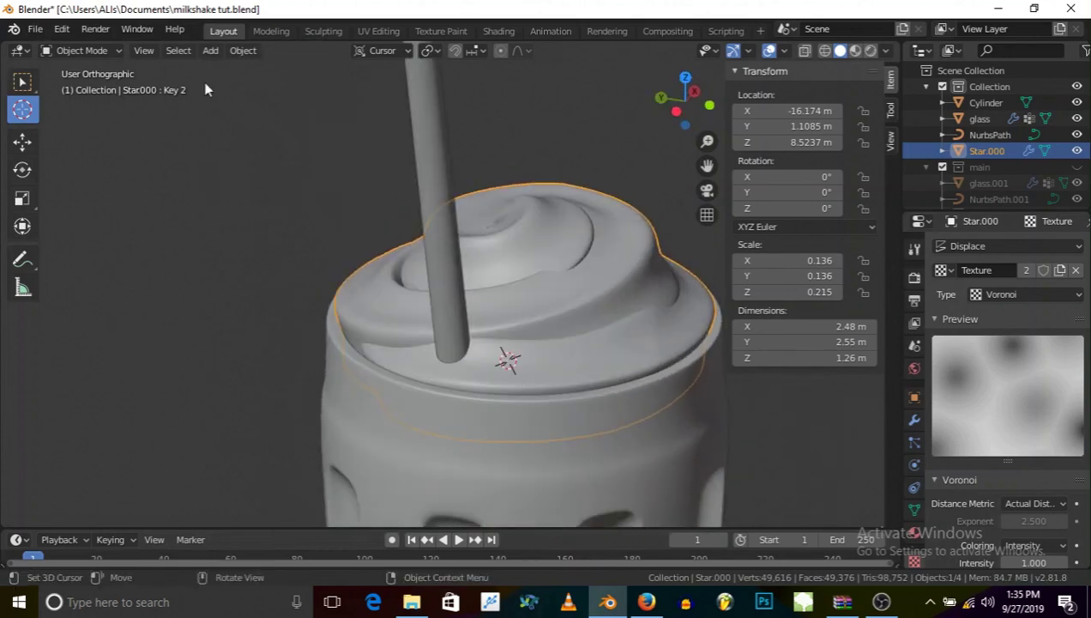
Add a Path curve at the 3D cursor beside the straw.
{"action": "left_click", "coordinate": [212, 51]}
{"action": "mouse_move", "coordinate": [253, 85]}
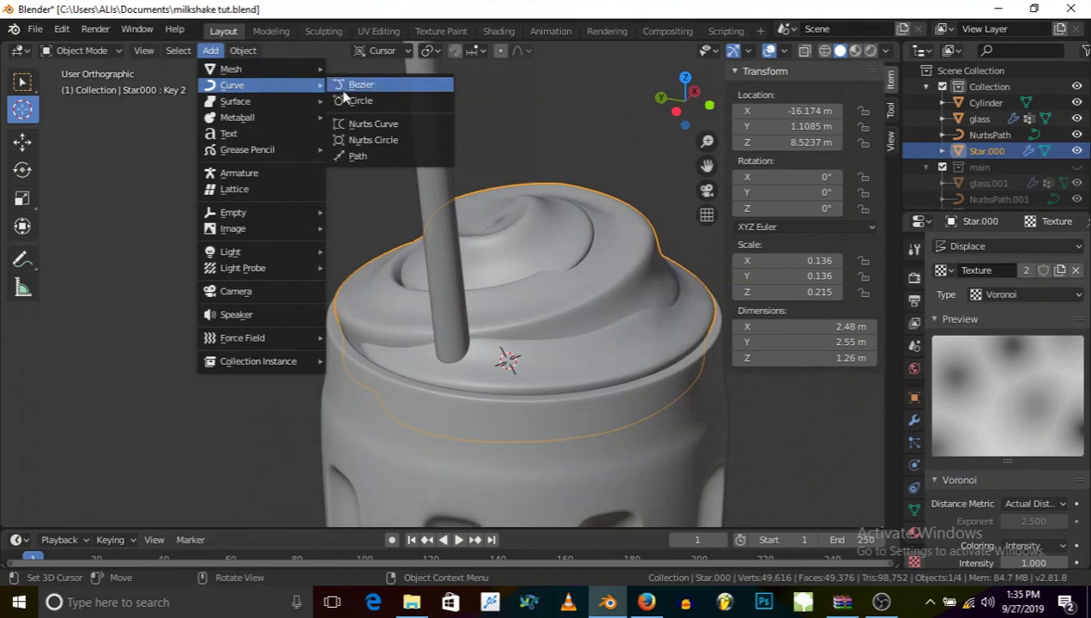
{"action": "left_click", "coordinate": [365, 156]}
{"action": "middle_click_drag", "start_coordinate": [369, 156], "coordinate": [444, 378]}
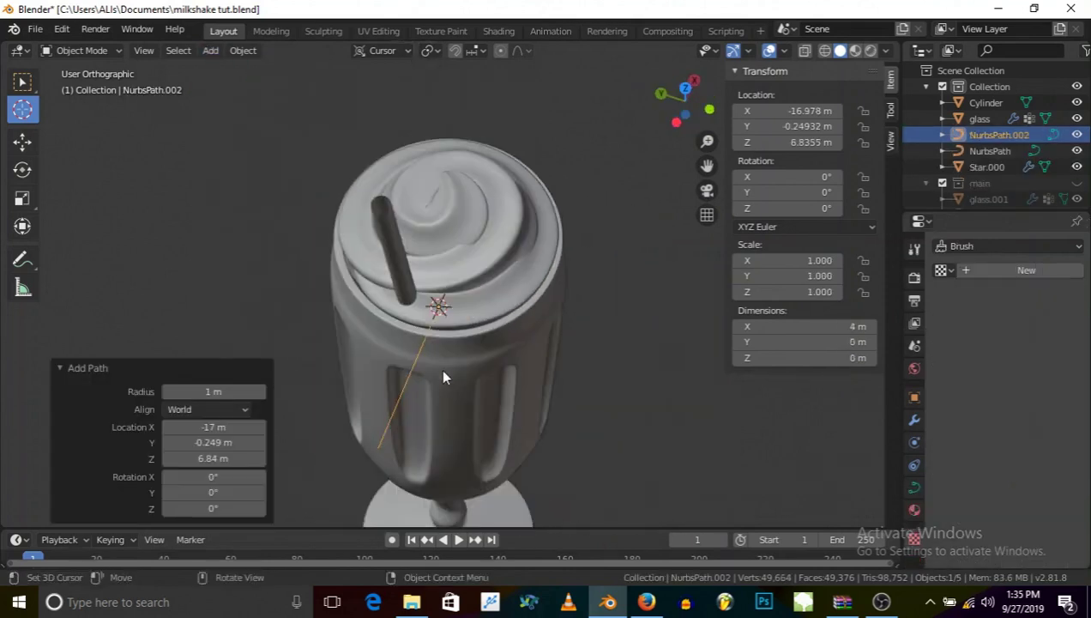
Activate the Rotate tool for the new path and set the transform orientation to Global.
{"action": "left_click", "coordinate": [22, 169]}
{"action": "middle_click_drag", "start_coordinate": [400, 334], "coordinate": [512, 280]}
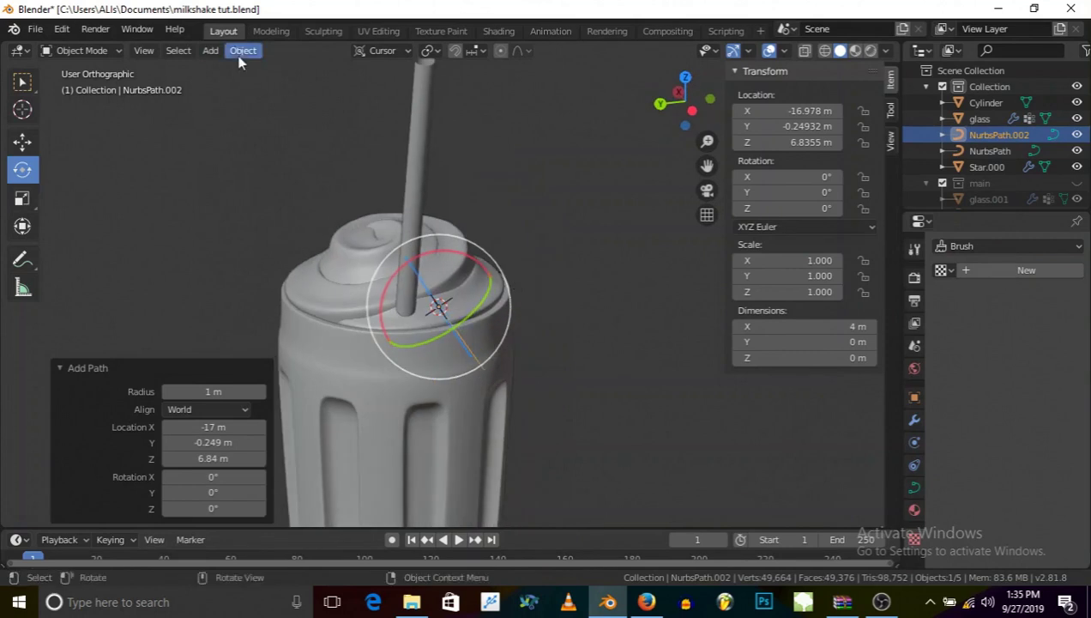
{"action": "left_click", "coordinate": [386, 52]}
{"action": "left_click", "coordinate": [373, 102]}
{"action": "middle_click_drag", "start_coordinate": [378, 172], "coordinate": [453, 353]}
{"action": "left_click_drag", "start_coordinate": [451, 353], "coordinate": [449, 317]}
{"action": "middle_click_drag", "start_coordinate": [450, 317], "coordinate": [410, 366]}
Move the path to about -0.775 m in Y and 7.457 m in Z, clearing its rotation.
{"action": "left_click", "coordinate": [22, 141]}
{"action": "middle_click_drag", "start_coordinate": [229, 225], "coordinate": [445, 231]}
{"action": "left_click_drag", "start_coordinate": [374, 301], "coordinate": [460, 310]}
{"action": "middle_click_drag", "start_coordinate": [463, 307], "coordinate": [479, 347]}
{"action": "left_click_drag", "start_coordinate": [523, 251], "coordinate": [523, 203]}
{"action": "key", "text": "alt+r"}
{"action": "middle_click_drag", "start_coordinate": [531, 310], "coordinate": [453, 336]}
{"action": "left_click_drag", "start_coordinate": [515, 198], "coordinate": [514, 158]}
{"action": "middle_click_drag", "start_coordinate": [534, 244], "coordinate": [564, 155]}
Lower the path about 0.674 m along Z to the glass rim and shift it about 0.097 m along Y.
{"action": "key", "text": "KP_1"}
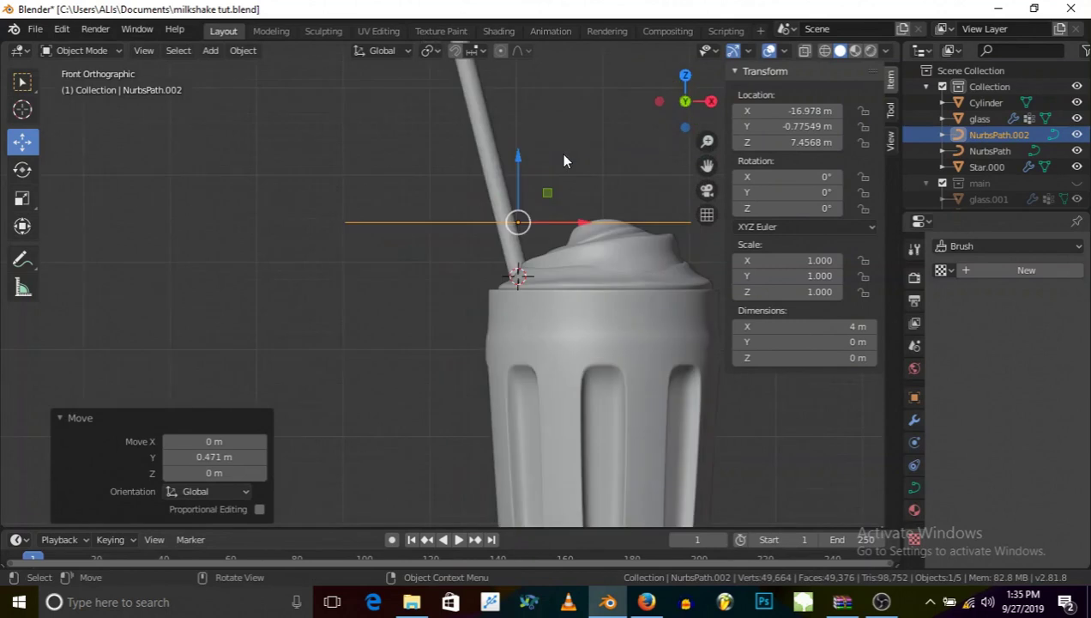
{"action": "key", "text": "g"}
{"action": "key", "text": "z"}
{"action": "left_click", "coordinate": [543, 201]}
{"action": "middle_click_drag", "start_coordinate": [543, 201], "coordinate": [449, 302]}
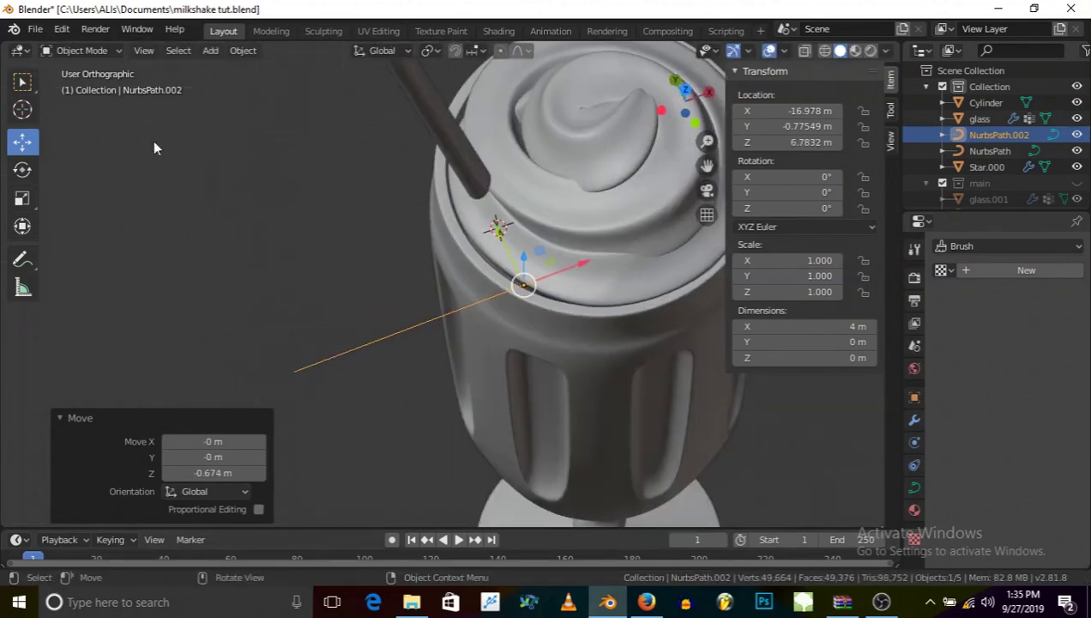
{"action": "left_click_drag", "start_coordinate": [504, 228], "coordinate": [506, 225]}
Set the new path curve's geometry extrude to 0.04 m.
{"action": "left_click", "coordinate": [915, 486]}
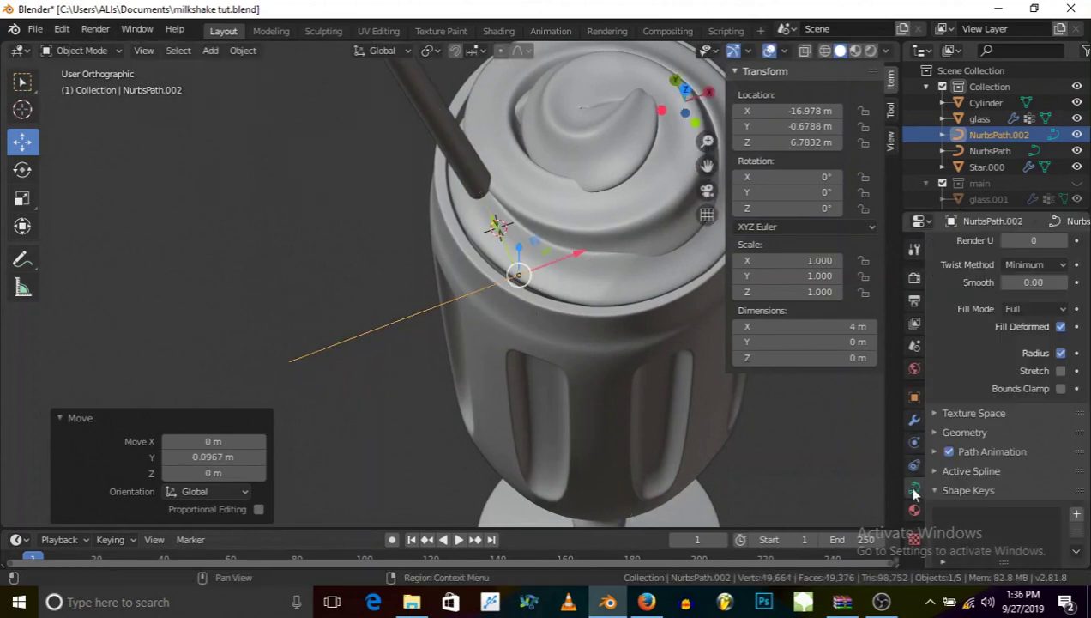
{"action": "scroll", "coordinate": [1013, 350], "scroll_direction": "up", "scroll_amount": 2}
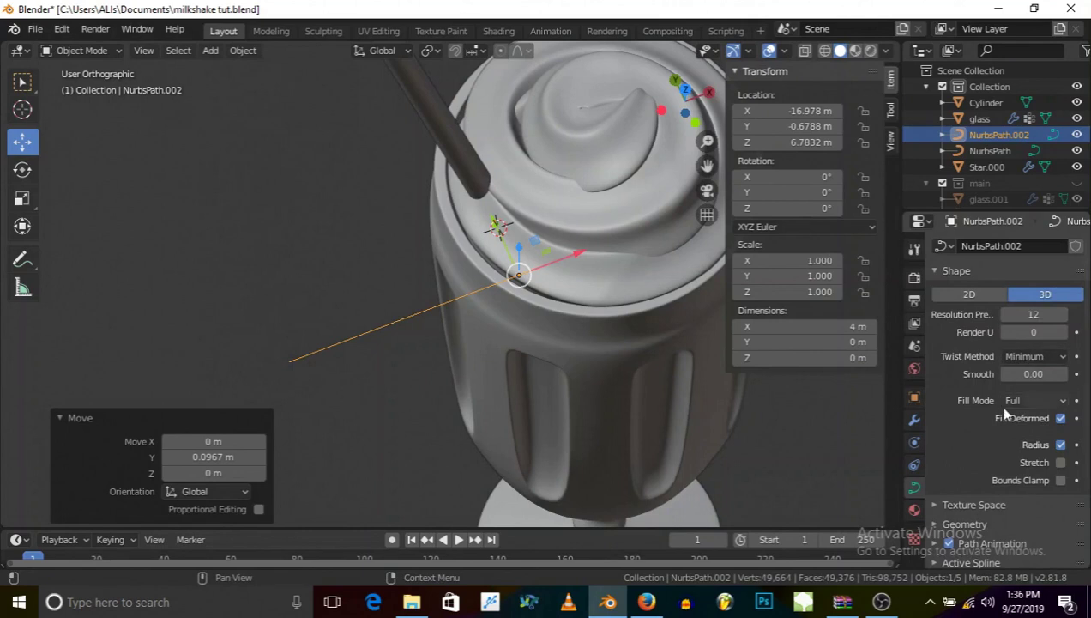
{"action": "scroll", "coordinate": [1000, 405], "scroll_direction": "down", "scroll_amount": 3}
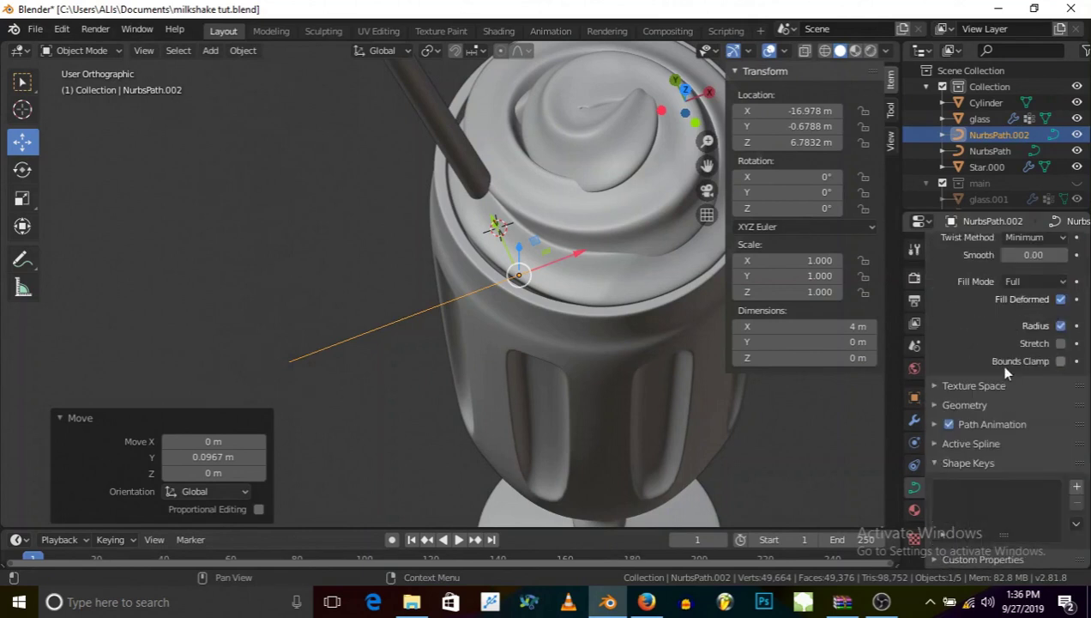
{"action": "left_click", "coordinate": [957, 404]}
{"action": "scroll", "coordinate": [957, 403], "scroll_direction": "down", "scroll_amount": 3}
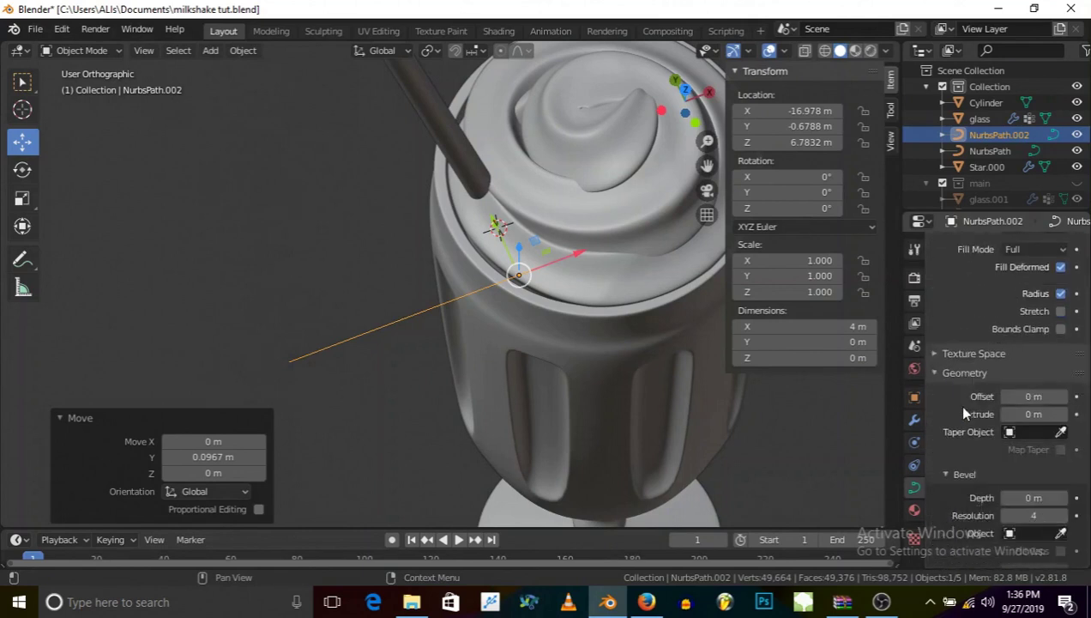
{"action": "mouse_move", "coordinate": [1014, 349]}
{"action": "left_mouse_down"}
{"action": "mouse_move", "coordinate": [1055, 349]}
{"action": "mouse_move", "coordinate": [1020, 350]}
{"action": "left_mouse_up"}
{"action": "scroll", "coordinate": [1029, 326], "scroll_direction": "up", "scroll_amount": 7}
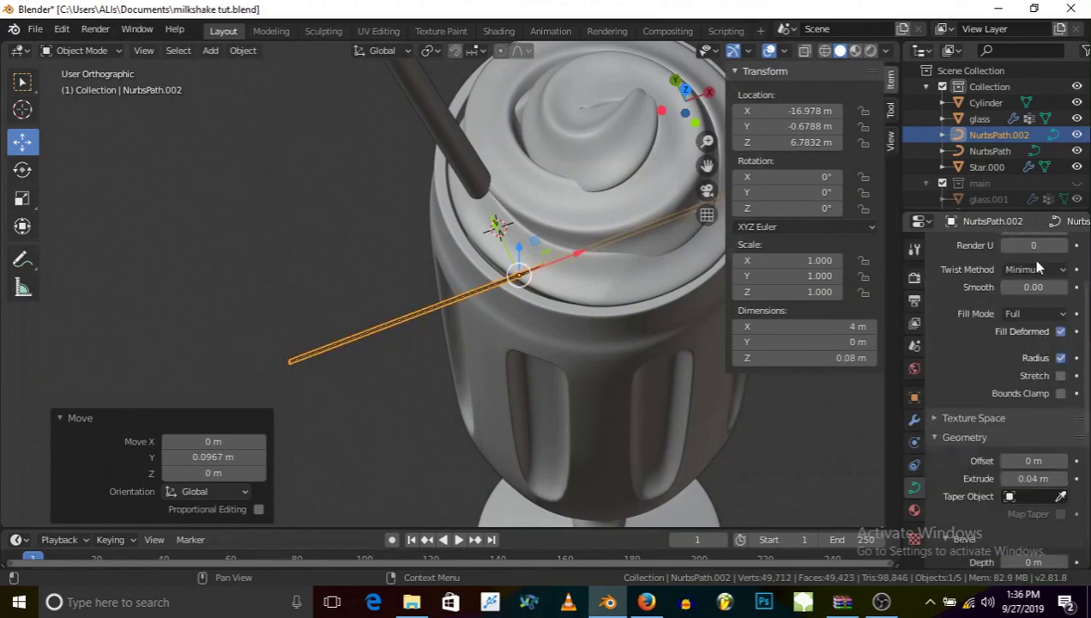
{"action": "left_click", "coordinate": [1028, 360]}
{"action": "left_click", "coordinate": [1028, 359]}
{"action": "left_click", "coordinate": [1028, 400]}
{"action": "left_click", "coordinate": [1029, 412]}
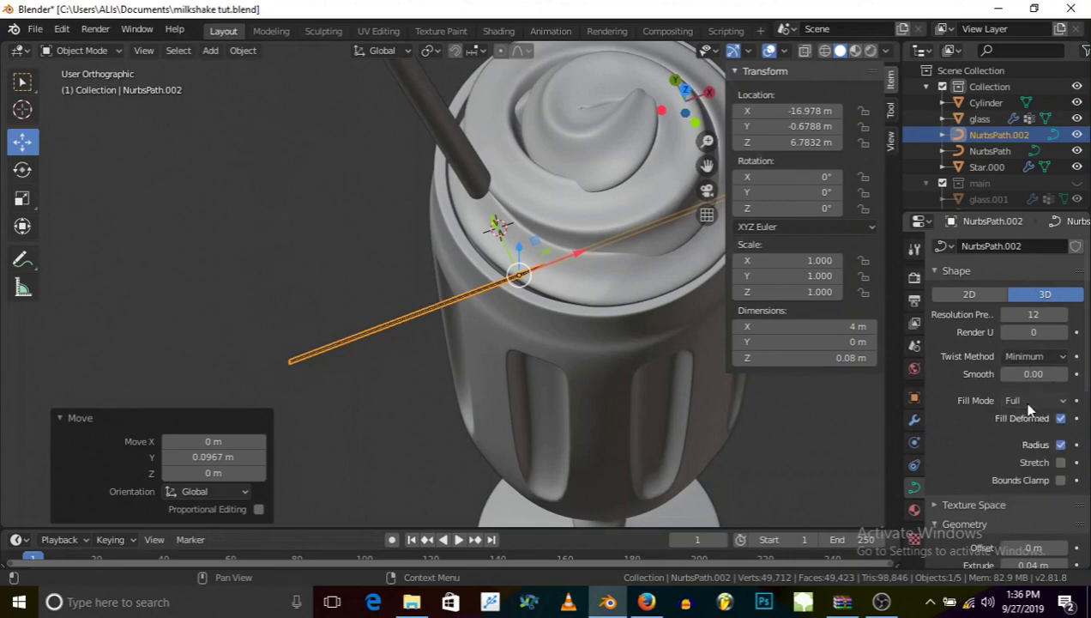
Set the path curve's bevel depth to 0.02 m.
{"action": "scroll", "coordinate": [995, 426], "scroll_direction": "down", "scroll_amount": 5}
{"action": "scroll", "coordinate": [996, 426], "scroll_direction": "down", "scroll_amount": 3}
{"action": "mouse_move", "coordinate": [1029, 360]}
{"action": "left_mouse_down"}
{"action": "mouse_move", "coordinate": [1042, 360]}
{"action": "mouse_move", "coordinate": [1011, 359]}
{"action": "left_mouse_up"}
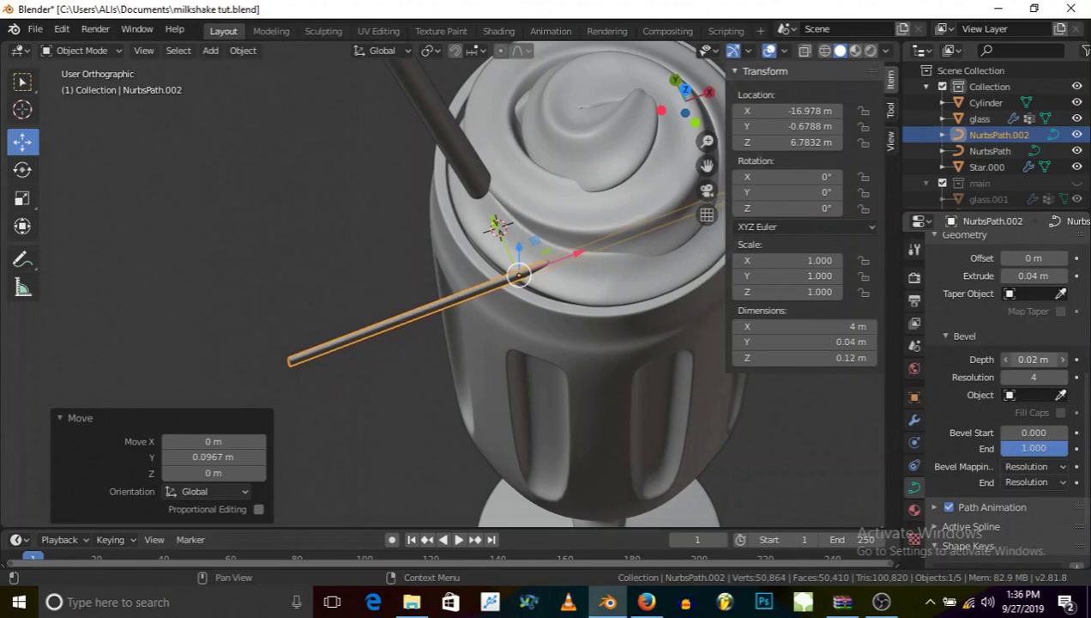
{"action": "middle_click_drag", "start_coordinate": [463, 206], "coordinate": [443, 196]}
{"action": "scroll", "coordinate": [405, 194], "scroll_direction": "down", "scroll_amount": 2}
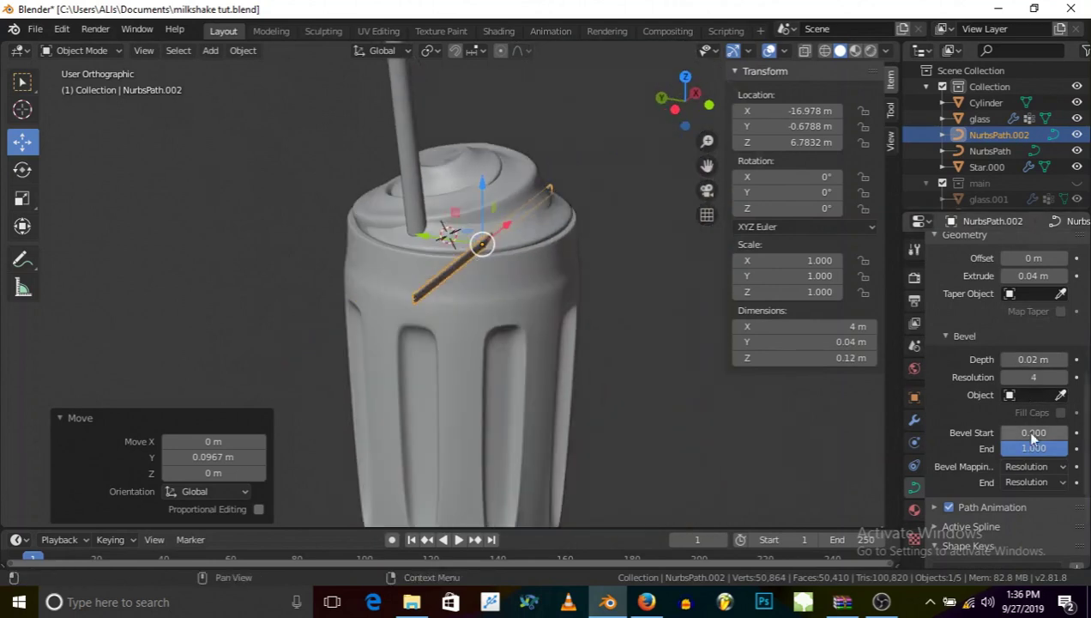
Reset the path's extrude to 0 m and set its bevel depth to 0.04 m.
{"action": "scroll", "coordinate": [1009, 345], "scroll_direction": "up", "scroll_amount": 1}
{"action": "left_click_drag", "start_coordinate": [1032, 308], "coordinate": [1015, 308]}
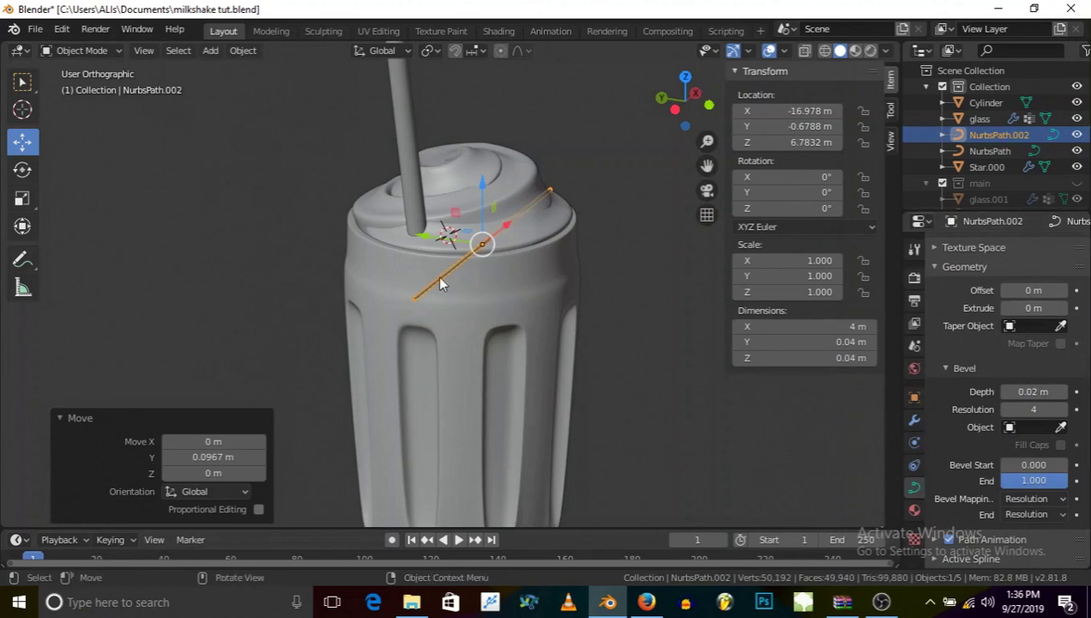
{"action": "scroll", "coordinate": [423, 292], "scroll_direction": "up", "scroll_amount": 7}
{"action": "middle_click_drag", "start_coordinate": [482, 345], "coordinate": [468, 330]}
{"action": "scroll", "coordinate": [523, 248], "scroll_direction": "up", "scroll_amount": 1}
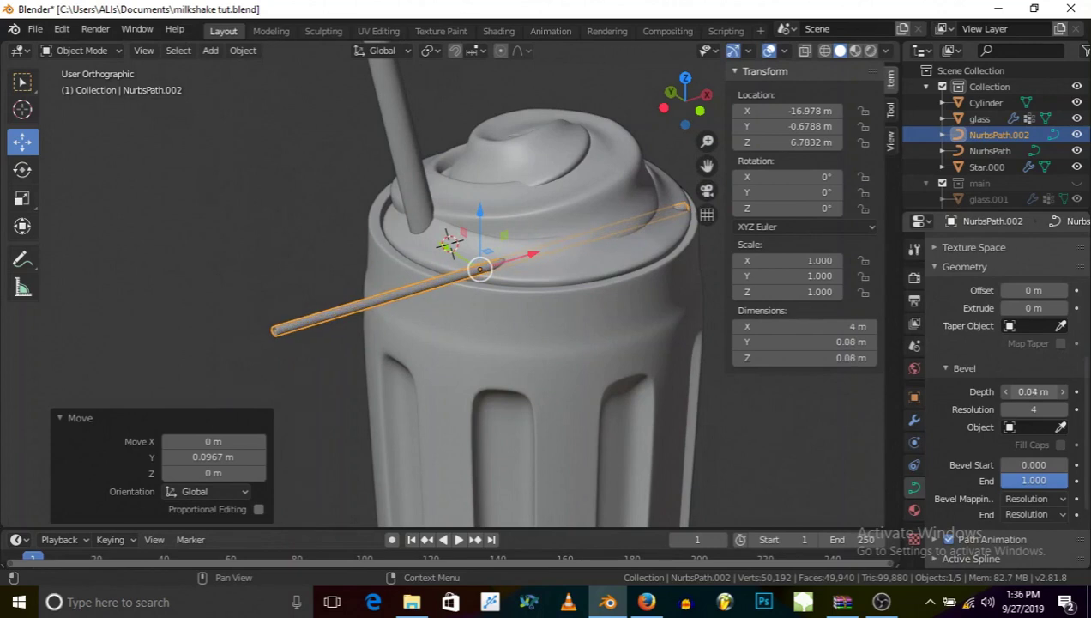
{"action": "scroll", "coordinate": [333, 308], "scroll_direction": "down", "scroll_amount": 3}
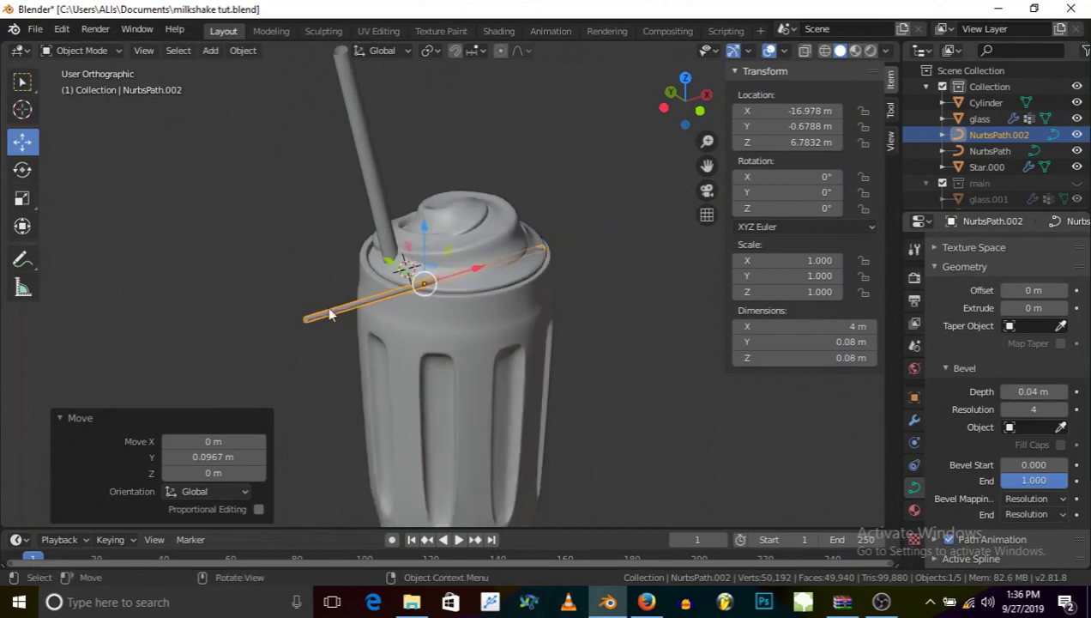
Enter Edit Mode and move the path's control point at X 1 m about -1.01 m along Y, bending the curve along the glass rim.
{"action": "middle_click_drag", "start_coordinate": [333, 310], "coordinate": [353, 382]}
{"action": "left_click", "coordinate": [102, 86]}
{"action": "left_click", "coordinate": [86, 52]}
{"action": "left_click", "coordinate": [86, 86]}
{"action": "scroll", "coordinate": [499, 296], "scroll_direction": "up", "scroll_amount": 3}
{"action": "scroll", "coordinate": [476, 283], "scroll_direction": "up", "scroll_amount": 1}
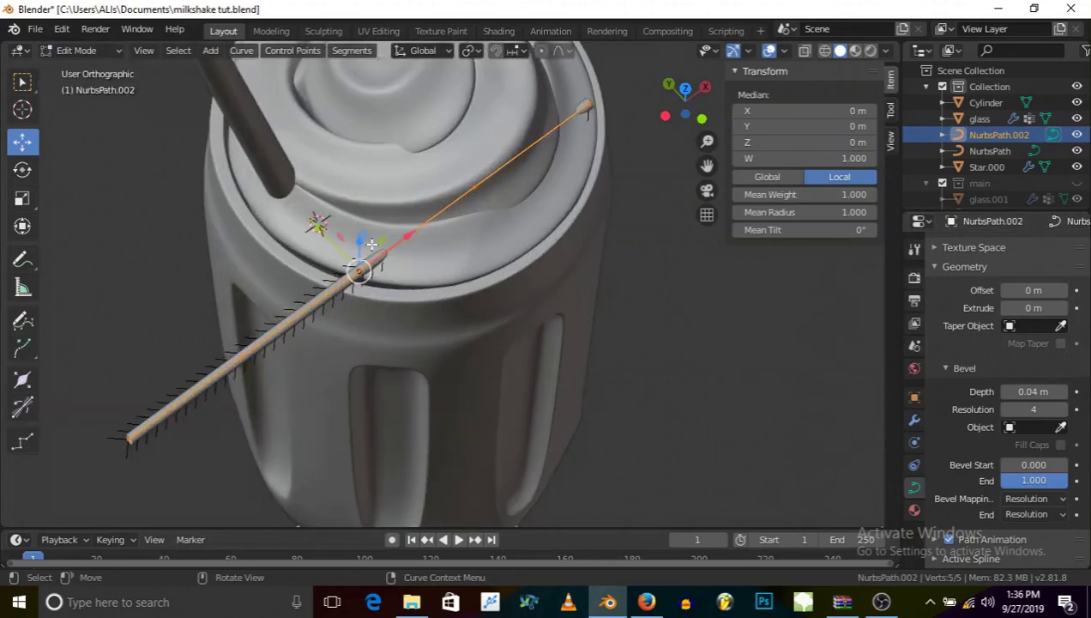
{"action": "key", "text": "g"}
{"action": "key", "text": "y"}
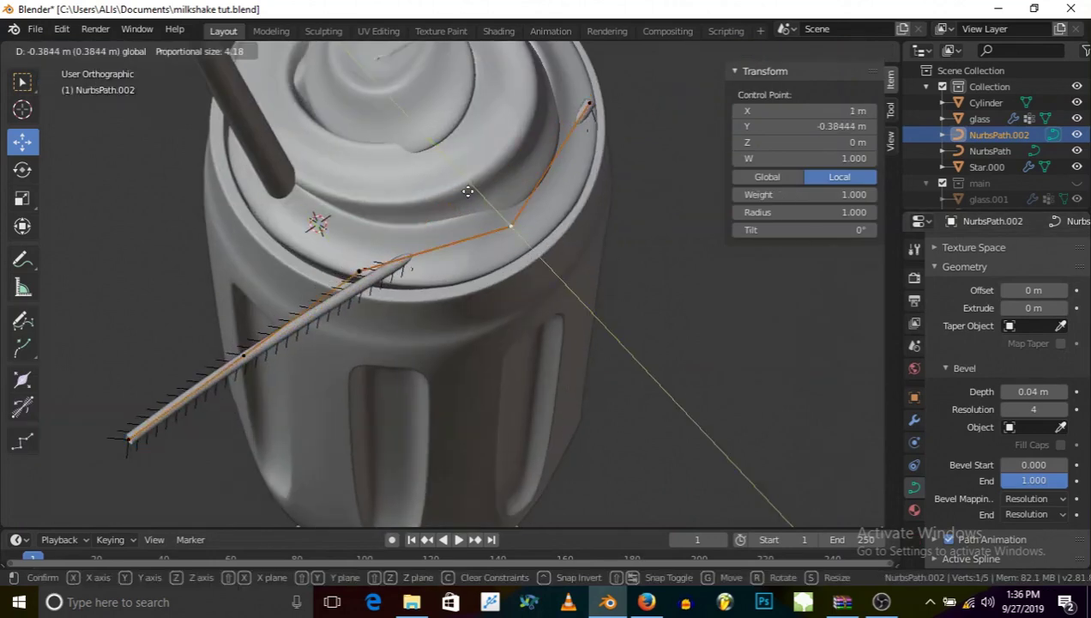
{"action": "left_click_drag", "start_coordinate": [525, 271], "coordinate": [512, 258]}
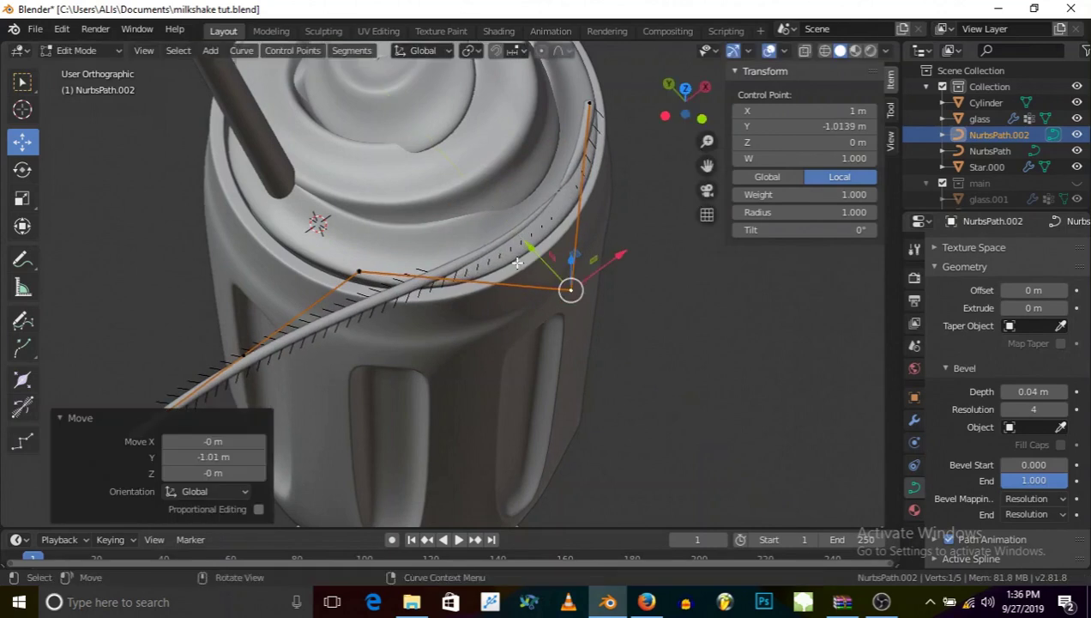
Shift the control point at the path's rim end about 0.076 m along Y.
{"action": "middle_click_drag", "start_coordinate": [512, 259], "coordinate": [437, 181]}
{"action": "left_click_drag", "start_coordinate": [567, 227], "coordinate": [567, 226]}
{"action": "left_click", "coordinate": [568, 212]}
{"action": "middle_click_drag", "start_coordinate": [568, 212], "coordinate": [499, 297]}
{"action": "left_click", "coordinate": [499, 291]}
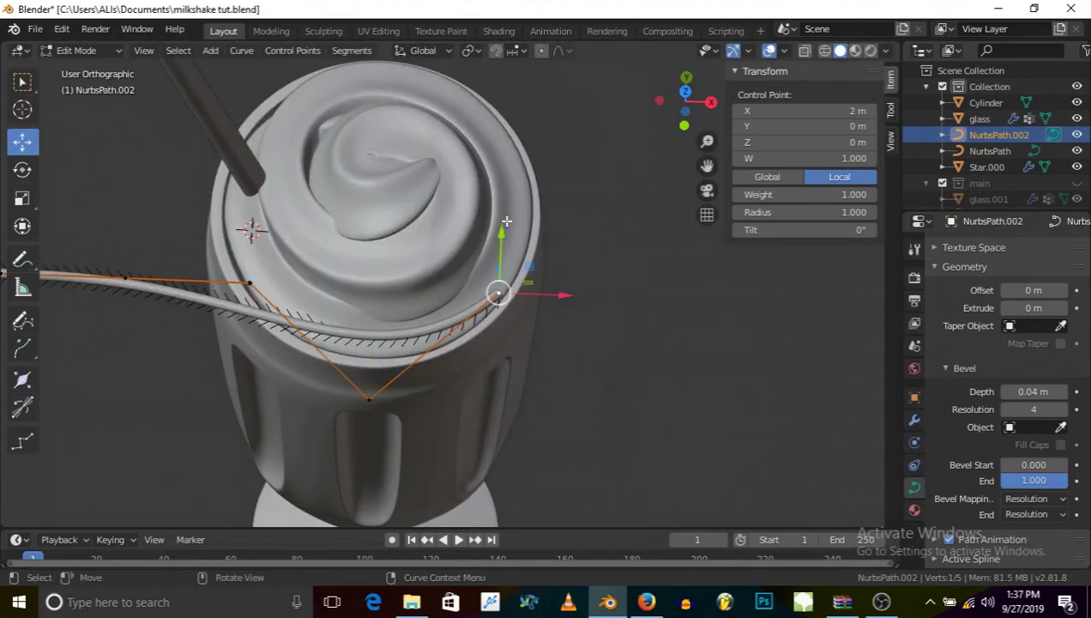
{"action": "key", "text": "g"}
{"action": "key", "text": "y"}
{"action": "left_click", "coordinate": [502, 225]}
{"action": "middle_click_drag", "start_coordinate": [503, 225], "coordinate": [409, 246]}
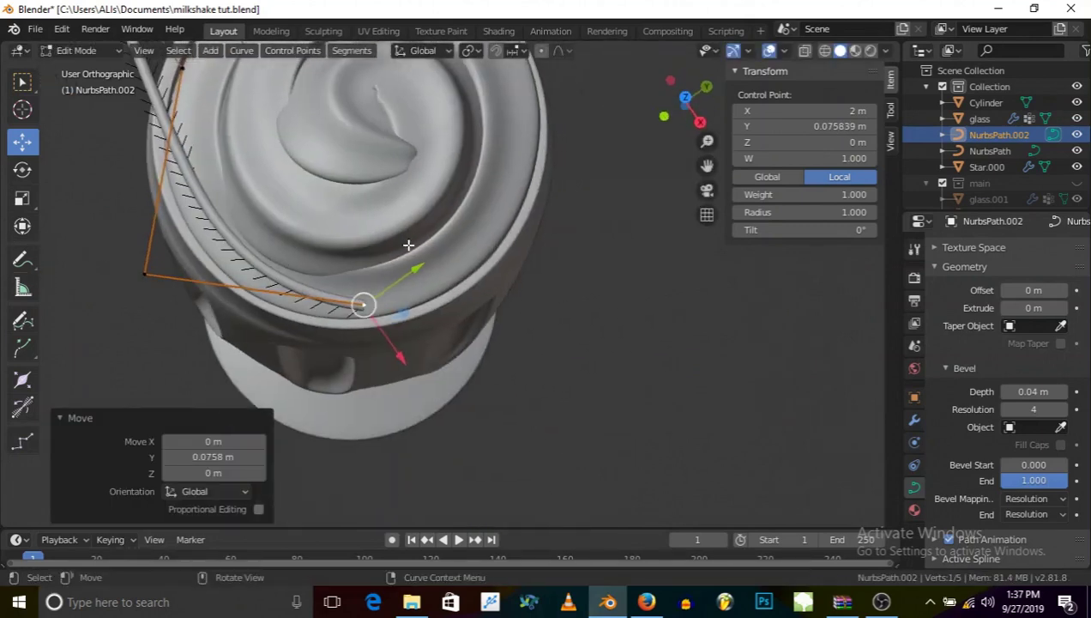
Extrude a new control point from the path's end along the rim and place it at about X 2.205 m, Y 0.552 m.
{"action": "left_click", "coordinate": [152, 269]}
{"action": "left_click_drag", "start_coordinate": [194, 244], "coordinate": [175, 260]}
{"action": "left_click", "coordinate": [361, 306]}
{"action": "middle_click_drag", "start_coordinate": [361, 306], "coordinate": [414, 347]}
{"action": "key", "text": "g"}
{"action": "left_click", "coordinate": [424, 349]}
{"action": "left_click_drag", "start_coordinate": [445, 376], "coordinate": [451, 383]}
{"action": "middle_click_drag", "start_coordinate": [450, 381], "coordinate": [381, 218]}
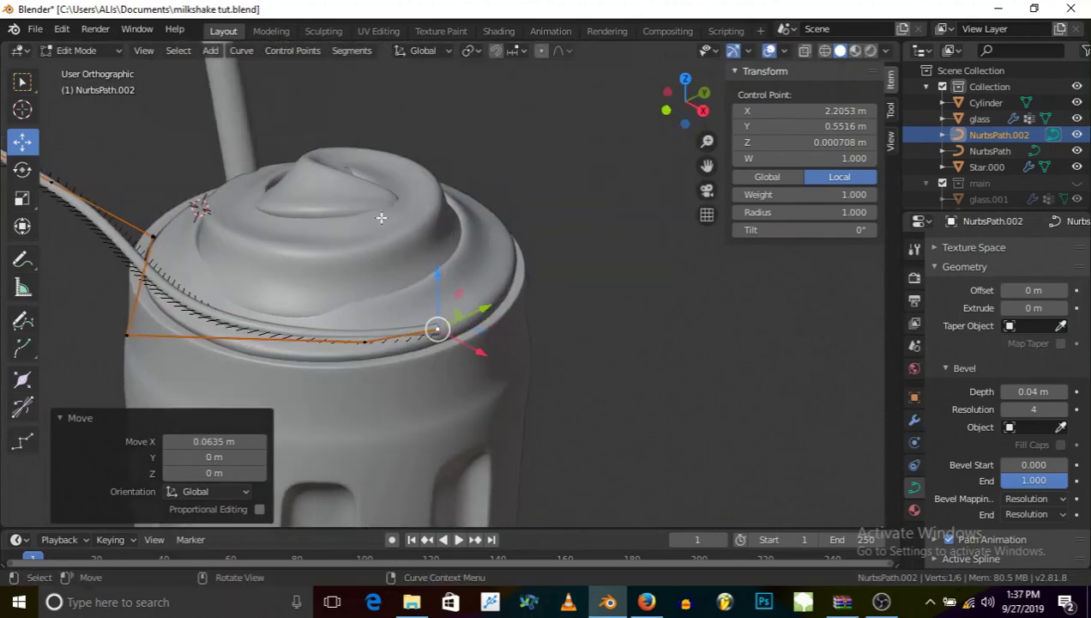
Raise the end control point to about 0.062 m in Z and move it to about X 2.018 m, Y 1.262 m.
{"action": "left_click_drag", "start_coordinate": [441, 275], "coordinate": [441, 257]}
{"action": "middle_click_drag", "start_coordinate": [440, 257], "coordinate": [499, 358]}
{"action": "left_click_drag", "start_coordinate": [479, 275], "coordinate": [521, 180]}
{"action": "middle_click_drag", "start_coordinate": [521, 180], "coordinate": [531, 293]}
{"action": "left_click_drag", "start_coordinate": [531, 293], "coordinate": [529, 243]}
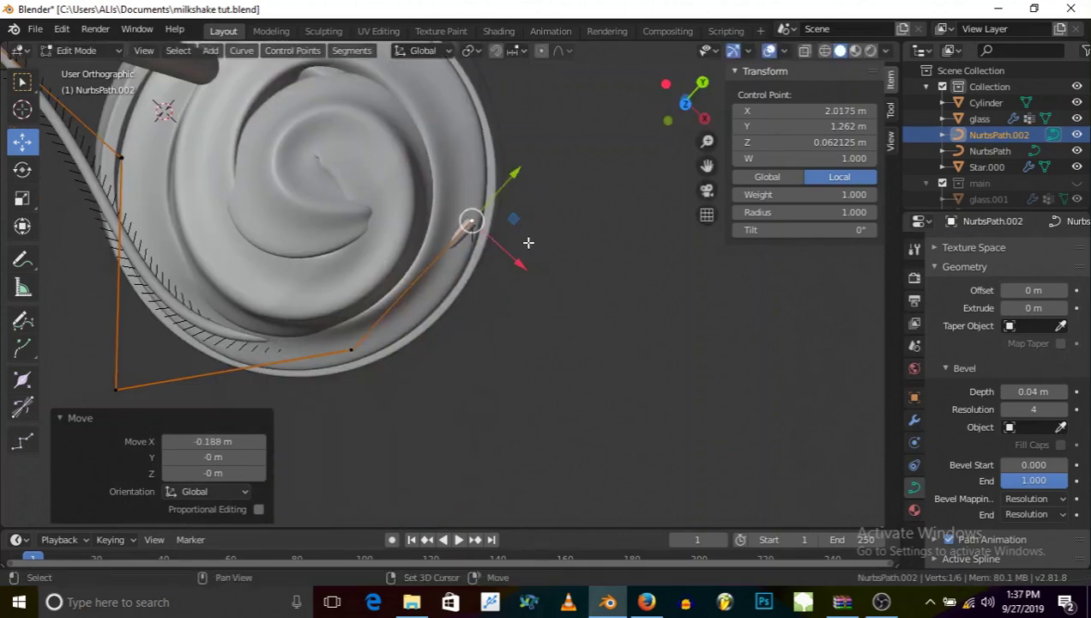
{"action": "middle_click_drag", "start_coordinate": [529, 243], "coordinate": [499, 317], "text": "shift"}
Extrude a control point around the cream to about X 1.149 m, Y 1.709 m and raise it about 0.111 m along Z.
{"action": "key", "text": "e"}
{"action": "right_click", "coordinate": [468, 270]}
{"action": "left_click_drag", "start_coordinate": [488, 341], "coordinate": [410, 235]}
{"action": "left_click_drag", "start_coordinate": [384, 162], "coordinate": [445, 115]}
{"action": "scroll", "coordinate": [435, 219], "scroll_direction": "down", "scroll_amount": 3}
{"action": "middle_click_drag", "start_coordinate": [418, 248], "coordinate": [392, 176]}
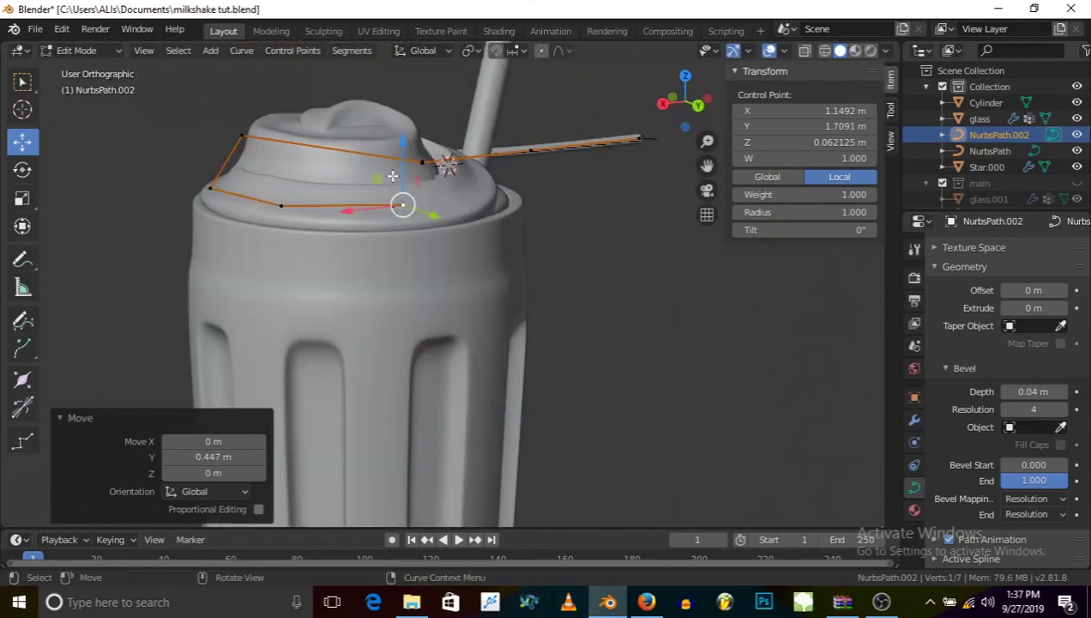
{"action": "left_click_drag", "start_coordinate": [401, 133], "coordinate": [411, 120]}
{"action": "middle_click_drag", "start_coordinate": [414, 130], "coordinate": [356, 184]}
Extrude another control point, moving it about -0.995 m along X and inward along Y toward the straw.
{"action": "key", "text": "e"}
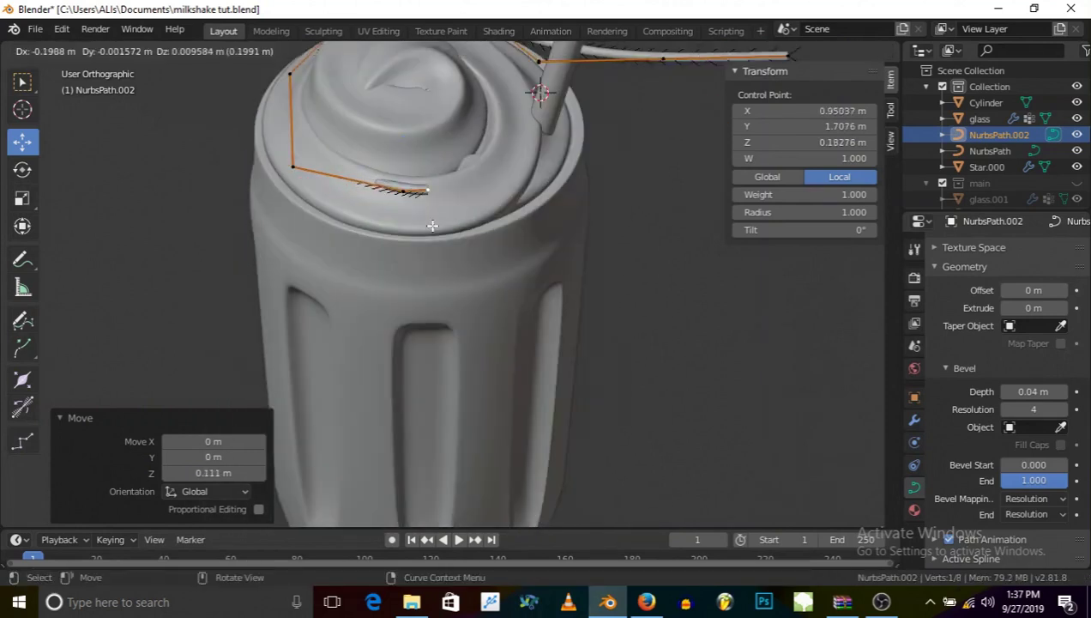
{"action": "right_click", "coordinate": [432, 225]}
{"action": "left_click_drag", "start_coordinate": [336, 194], "coordinate": [458, 190]}
{"action": "left_click_drag", "start_coordinate": [526, 225], "coordinate": [523, 191]}
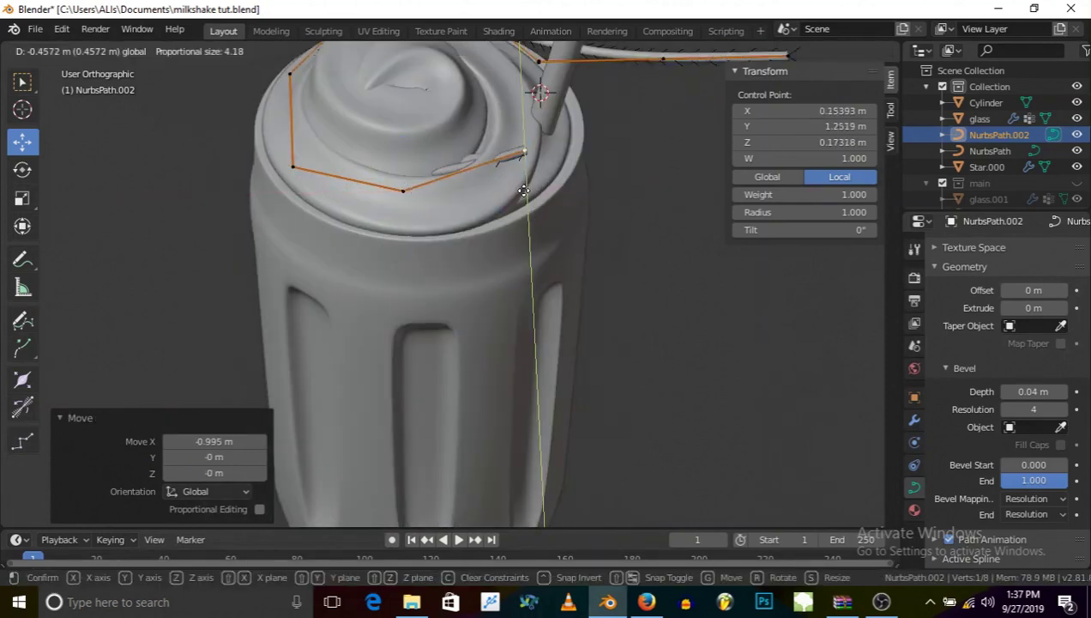
{"action": "left_click", "coordinate": [523, 179]}
{"action": "middle_click_drag", "start_coordinate": [523, 178], "coordinate": [432, 244]}
Extrude a control point beside the straw, moving it about -0.908 m along Y and about 0.54 m along X.
{"action": "key", "text": "e"}
{"action": "left_click", "coordinate": [423, 250]}
{"action": "key", "text": "g"}
{"action": "key", "text": "y"}
{"action": "left_click", "coordinate": [433, 185]}
{"action": "key", "text": "g"}
{"action": "key", "text": "x"}
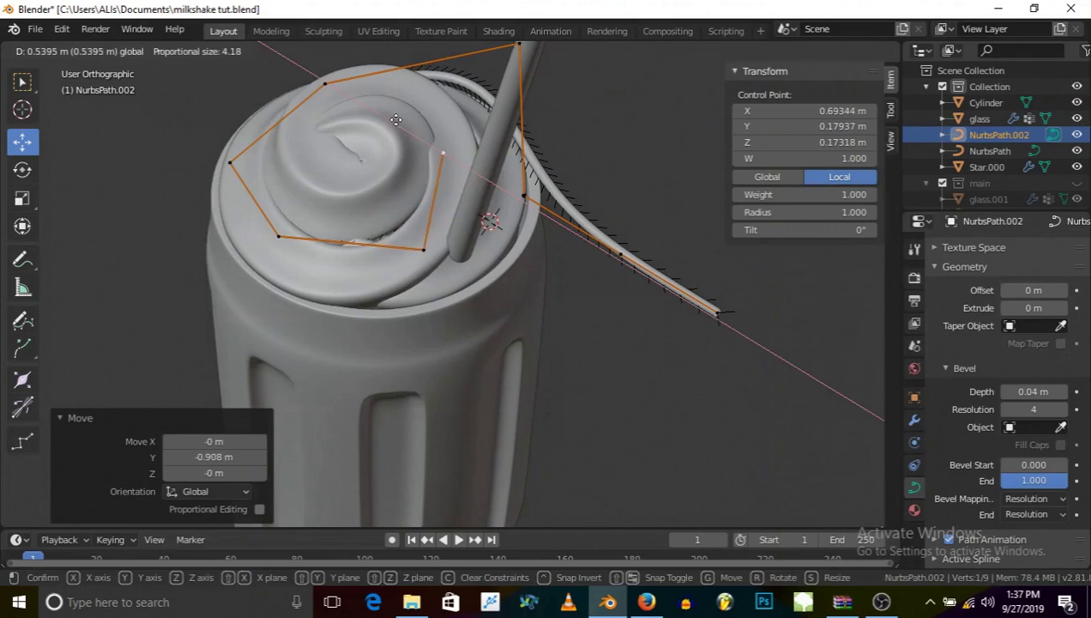
{"action": "left_click", "coordinate": [396, 120]}
{"action": "middle_click_drag", "start_coordinate": [396, 125], "coordinate": [412, 238]}
Extrude the path's end into another control point and move it along X to about 1.561 m.
{"action": "key", "text": "e"}
{"action": "left_click", "coordinate": [409, 237]}
{"action": "key", "text": "g"}
{"action": "key", "text": "x"}
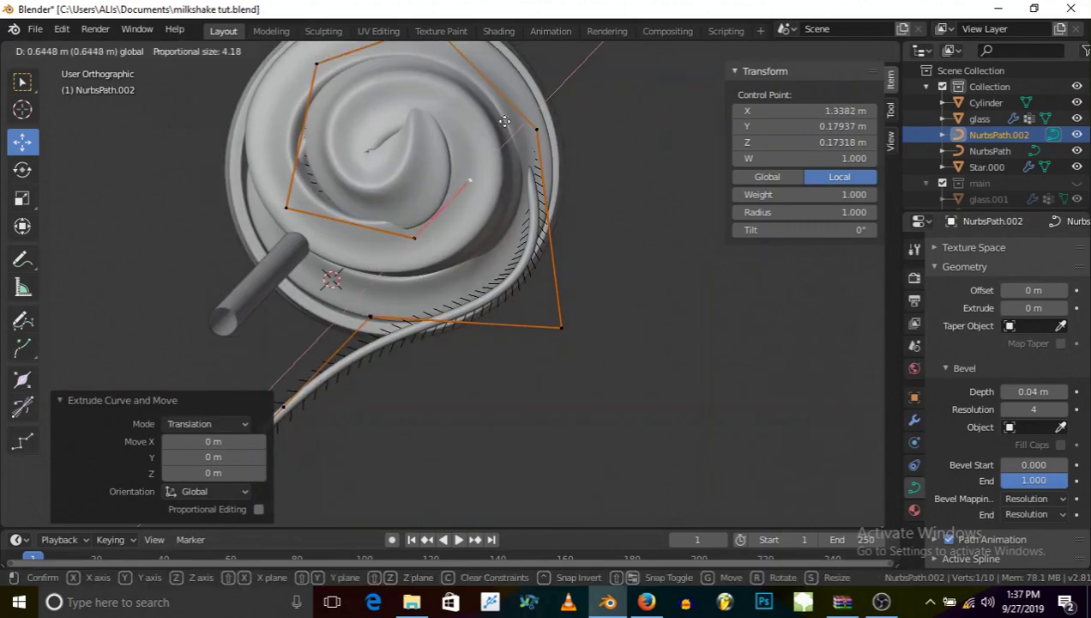
{"action": "left_click", "coordinate": [512, 134]}
{"action": "left_click_drag", "start_coordinate": [444, 112], "coordinate": [435, 105]}
Extrude a further control point and move it about 0.808 m along Y, curling the path around the cream's peak.
{"action": "key", "text": "e"}
{"action": "right_click", "coordinate": [498, 147]}
{"action": "key", "text": "g"}
{"action": "key", "text": "y"}
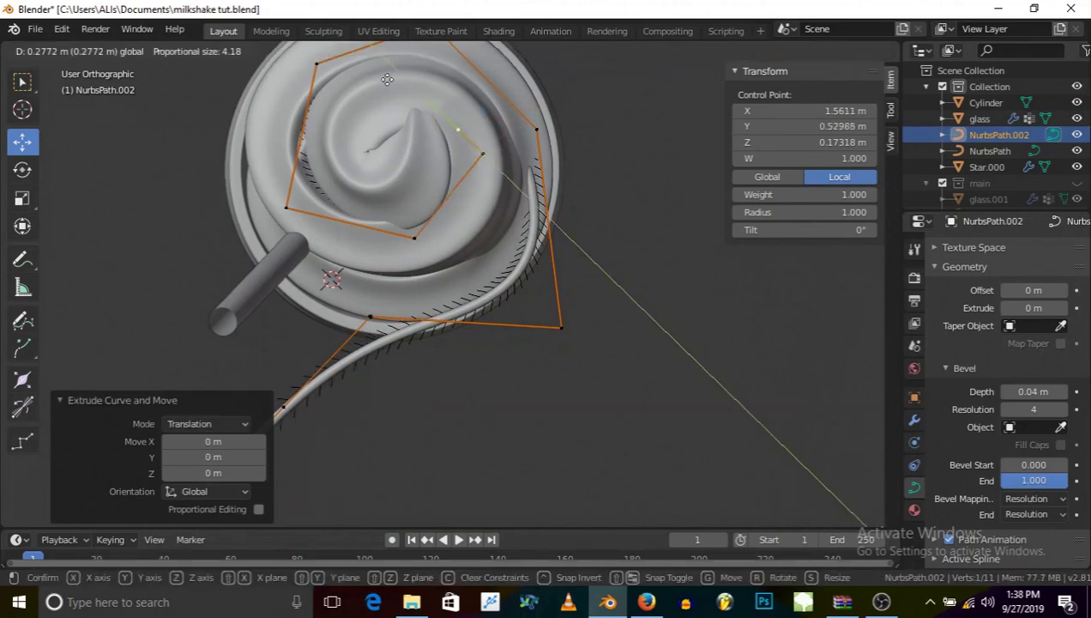
{"action": "left_click", "coordinate": [331, 69]}
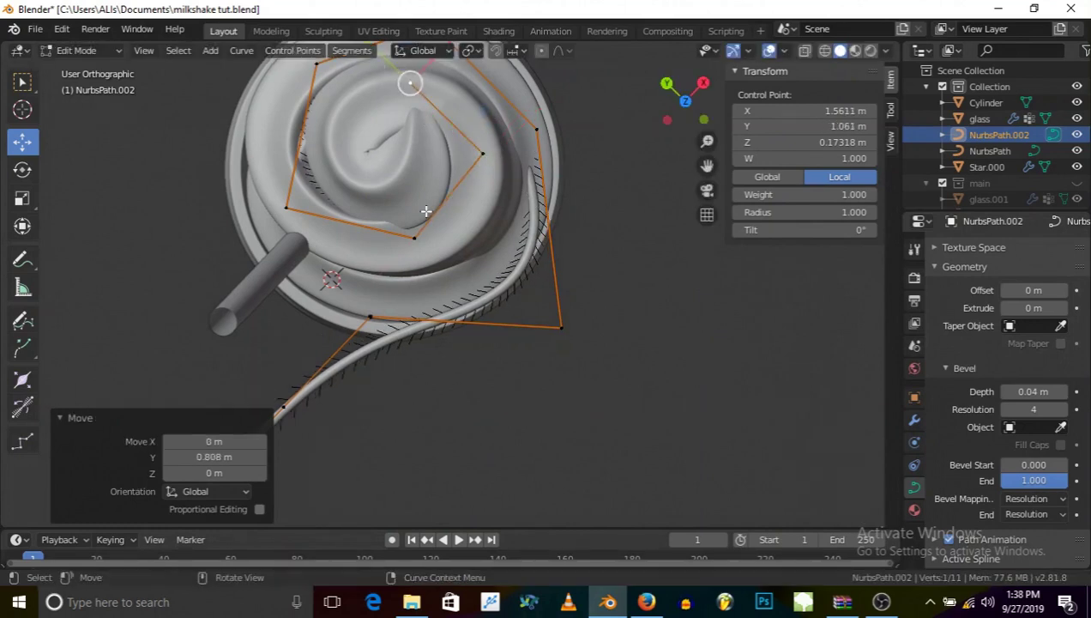
Extrude another control point toward the cream's centre and move it about -0.63 m along X.
{"action": "scroll", "coordinate": [426, 211], "scroll_direction": "down", "scroll_amount": 1}
{"action": "scroll", "coordinate": [427, 108], "scroll_direction": "up", "scroll_amount": 1}
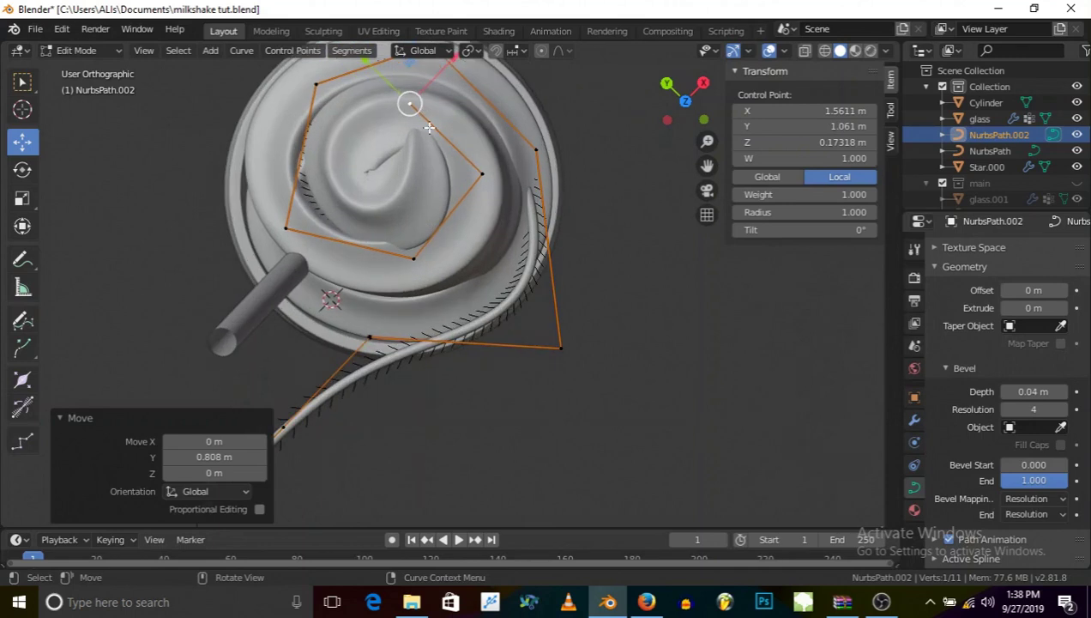
{"action": "key", "text": "g"}
{"action": "right_click", "coordinate": [407, 131]}
{"action": "key", "text": "g"}
{"action": "key", "text": "x"}
{"action": "left_click", "coordinate": [385, 131]}
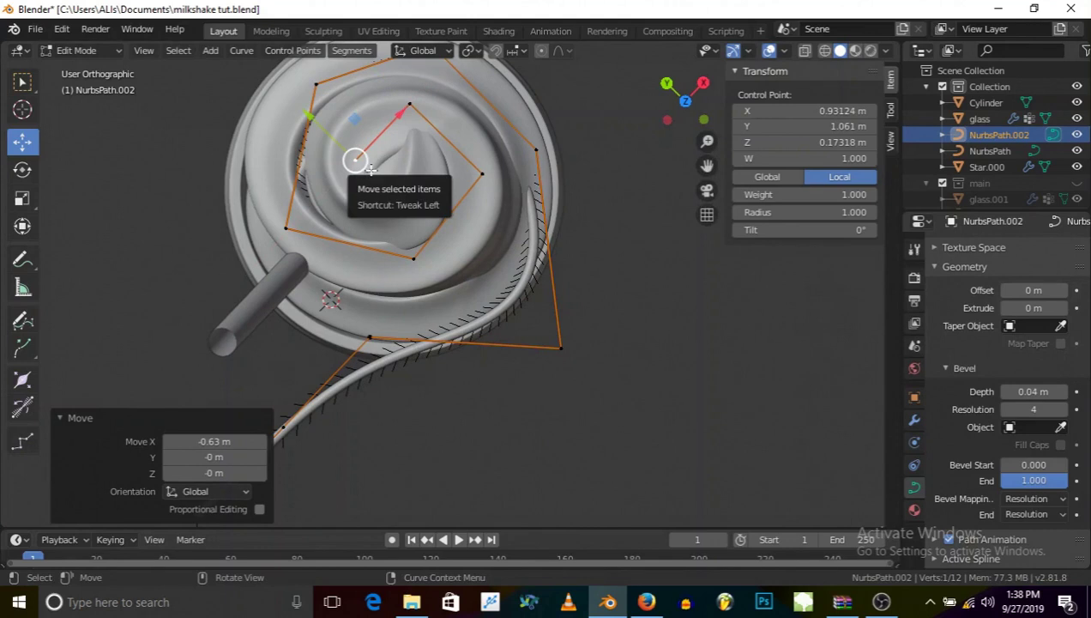
Extrude the spiral's innermost control point by about 0.032 m in X and -0.263 m in Y.
{"action": "left_click_drag", "start_coordinate": [370, 169], "coordinate": [390, 186]}
{"action": "left_click", "coordinate": [397, 190]}
{"action": "scroll", "coordinate": [403, 235], "scroll_direction": "down", "scroll_amount": 4}
{"action": "middle_click_drag", "start_coordinate": [405, 250], "coordinate": [410, 224]}
{"action": "scroll", "coordinate": [417, 198], "scroll_direction": "up", "scroll_amount": 5}
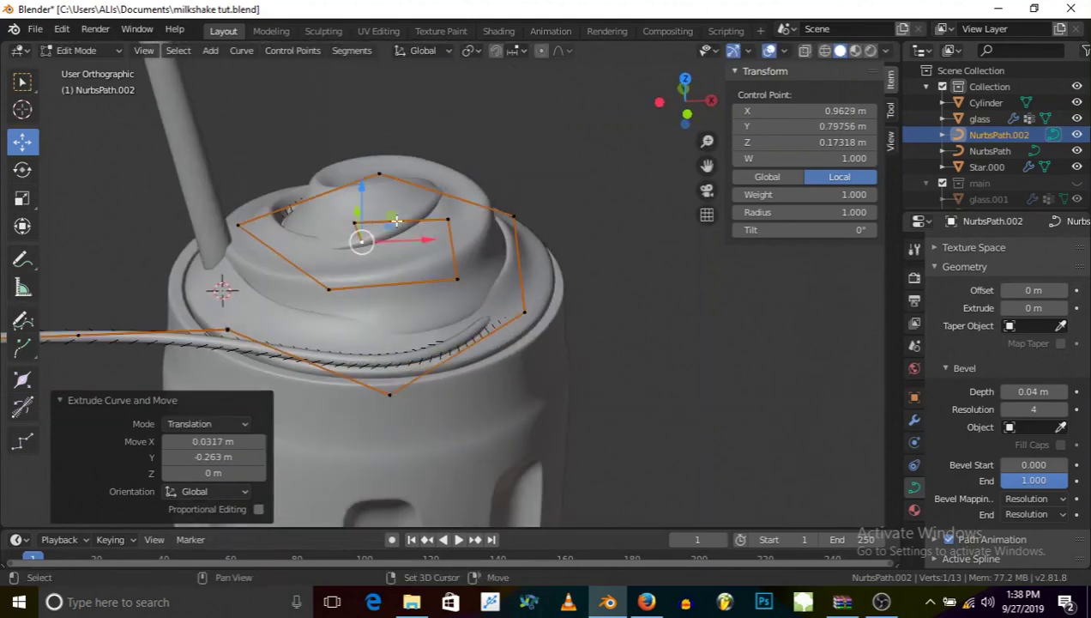
Select the spiral's three innermost control points and raise them along Z above the cream's peak.
{"action": "left_click", "coordinate": [441, 215], "text": "shift"}
{"action": "middle_click_drag", "start_coordinate": [462, 260], "coordinate": [455, 228]}
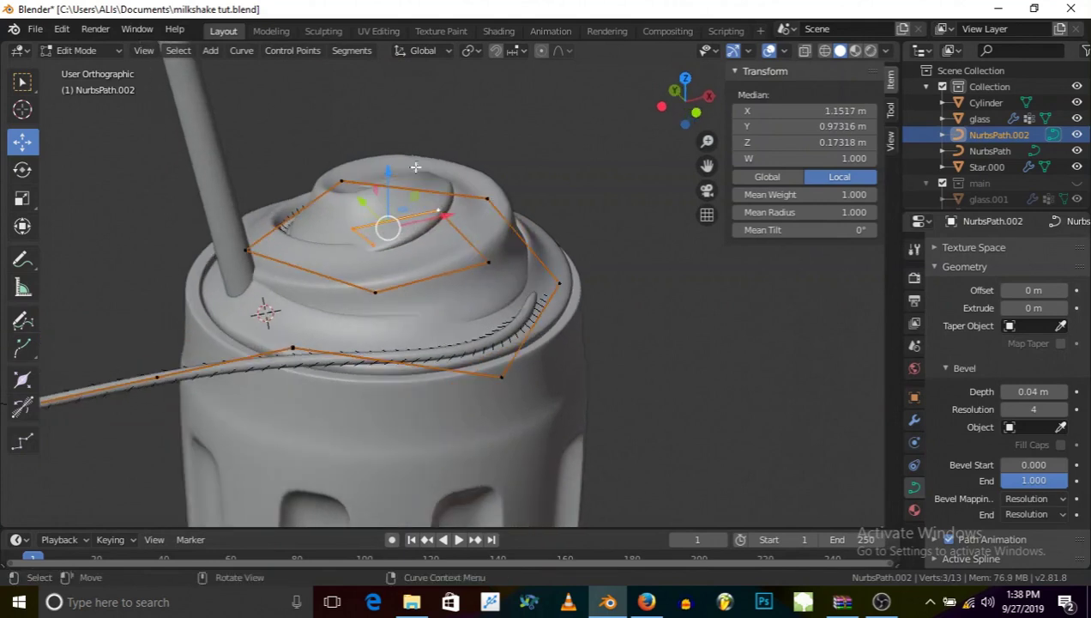
{"action": "key", "text": "g"}
{"action": "key", "text": "z"}
{"action": "left_click", "coordinate": [385, 129]}
{"action": "middle_click_drag", "start_coordinate": [386, 130], "coordinate": [213, 288]}
Subdivide the rim segment between two neighbouring control points with one cut and move the new point outward about 0.168 m along X.
{"action": "left_click", "coordinate": [216, 247]}
{"action": "mouse_move", "coordinate": [169, 289]}
{"action": "left_mouse_down"}
{"action": "mouse_move", "coordinate": [143, 302]}
{"action": "mouse_move", "coordinate": [170, 295]}
{"action": "left_mouse_up"}
{"action": "right_click", "coordinate": [170, 295]}
{"action": "middle_click_drag", "start_coordinate": [219, 261], "coordinate": [230, 307], "text": "shift"}
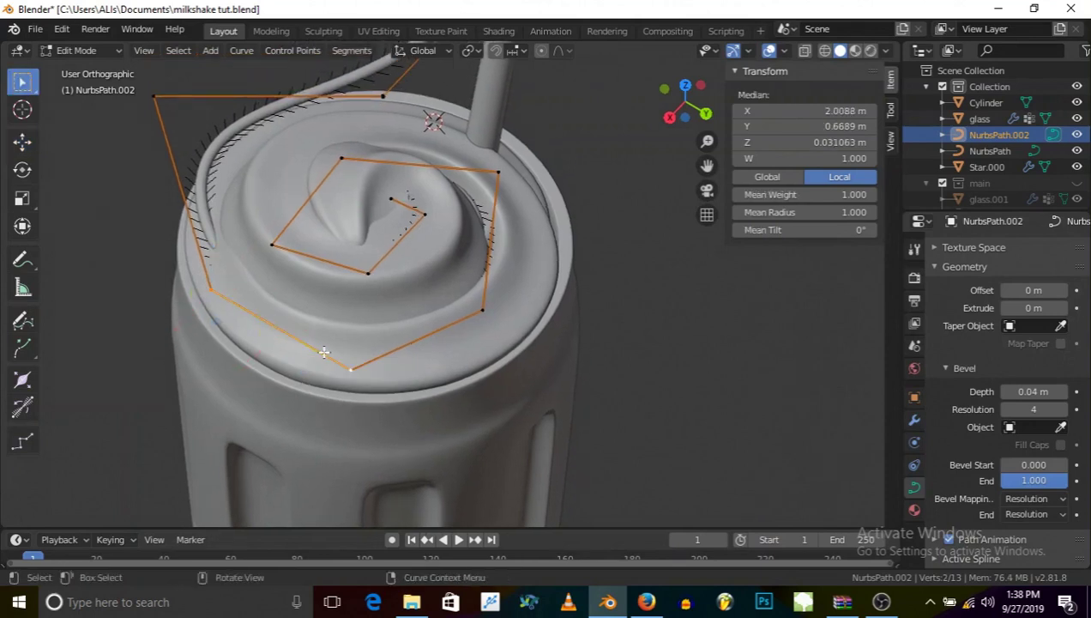
{"action": "right_click", "coordinate": [273, 332]}
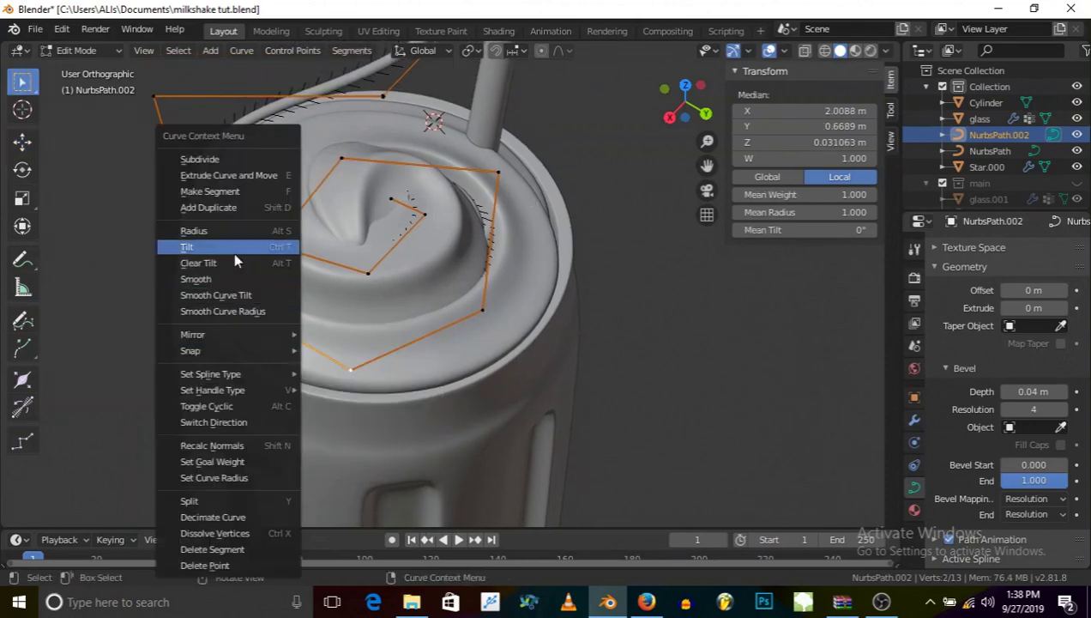
{"action": "left_click", "coordinate": [235, 155]}
{"action": "left_click", "coordinate": [302, 315]}
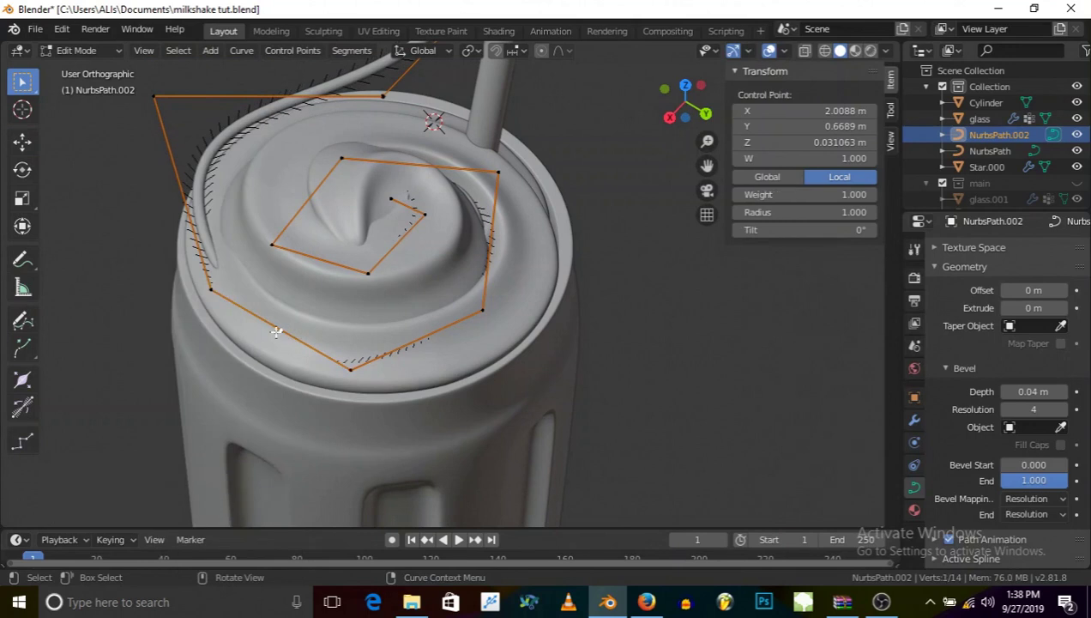
{"action": "key", "text": "g"}
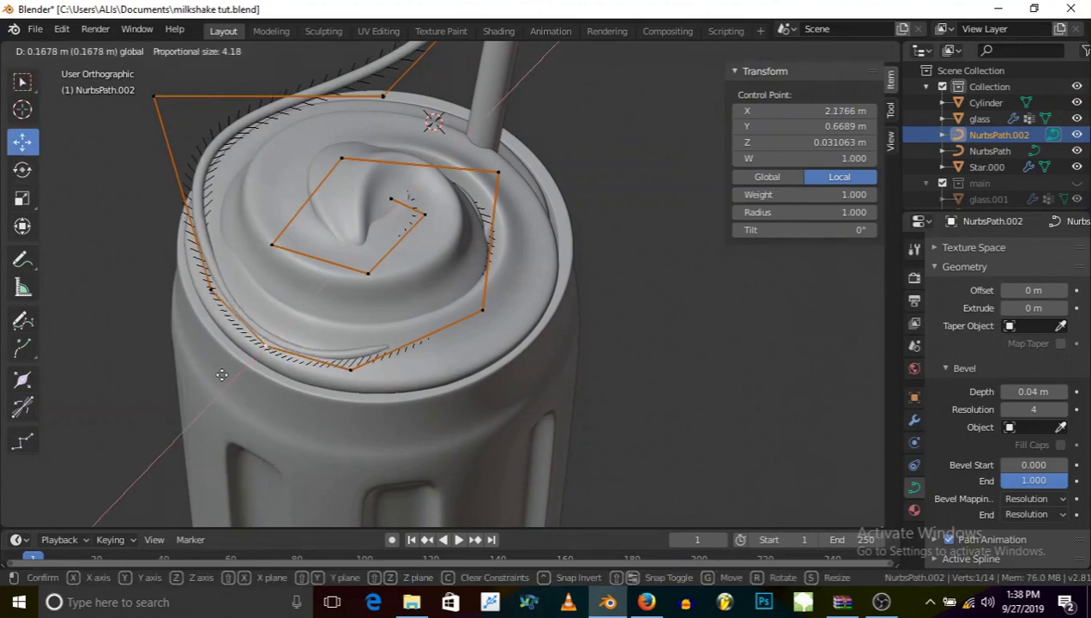
{"action": "left_click", "coordinate": [222, 374]}
Subdivide the next rim segment of the spiral with one cut and move the new control point outward about 0.124 m along Y.
{"action": "left_click", "coordinate": [350, 367]}
{"action": "left_click", "coordinate": [483, 310], "text": "shift"}
{"action": "right_click", "coordinate": [482, 316]}
{"action": "left_click", "coordinate": [409, 158]}
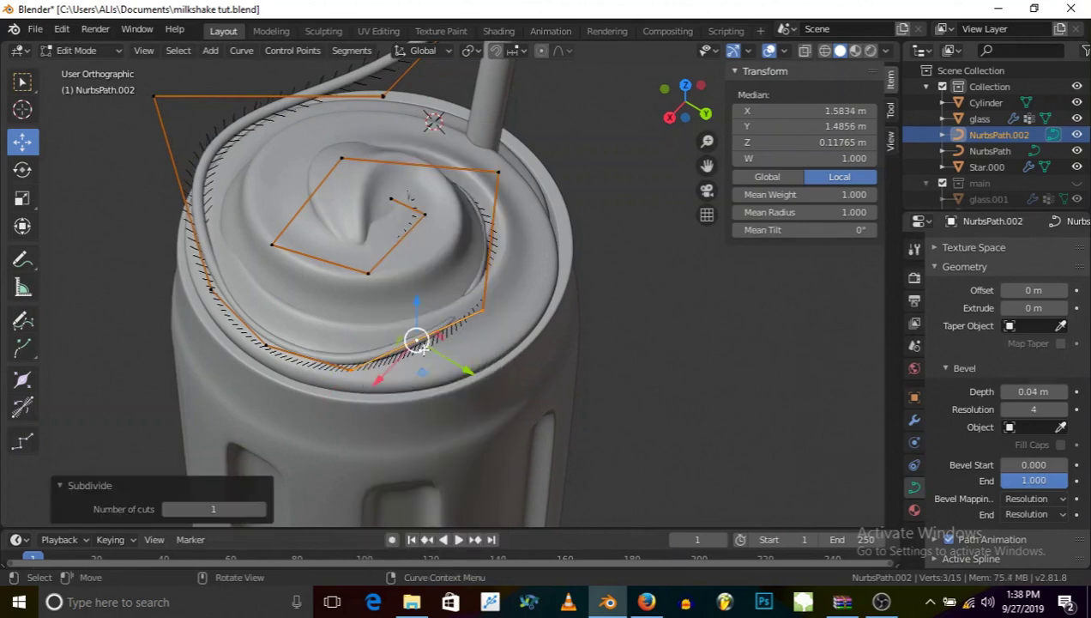
{"action": "left_click", "coordinate": [417, 339]}
{"action": "left_click", "coordinate": [481, 331]}
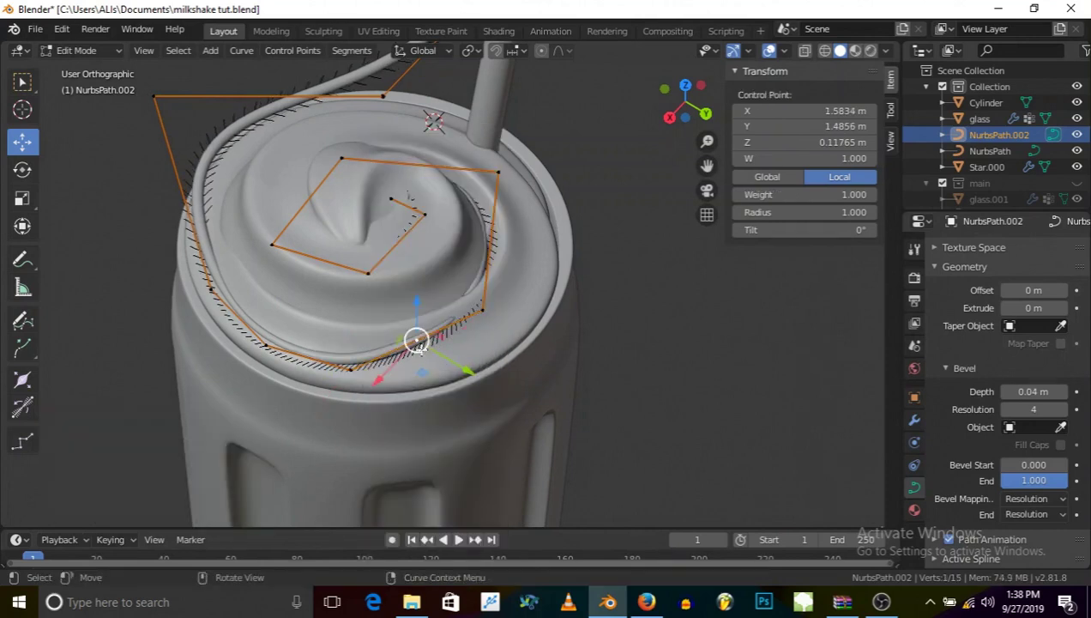
{"action": "left_click_drag", "start_coordinate": [468, 370], "coordinate": [480, 378]}
Move the neighbouring control point outward about 0.135 m along Y and the following one about -0.125 m along X.
{"action": "middle_click_drag", "start_coordinate": [480, 377], "coordinate": [526, 340]}
{"action": "left_click", "coordinate": [492, 367]}
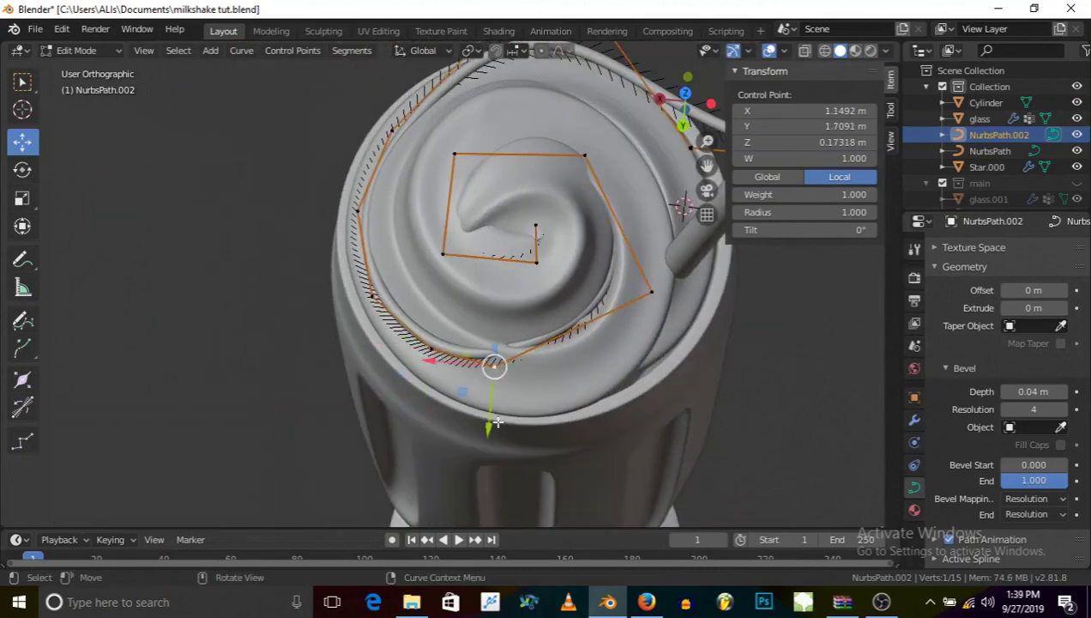
{"action": "key", "text": "g"}
{"action": "key", "text": "y"}
{"action": "left_click", "coordinate": [493, 442]}
{"action": "left_click", "coordinate": [651, 293]}
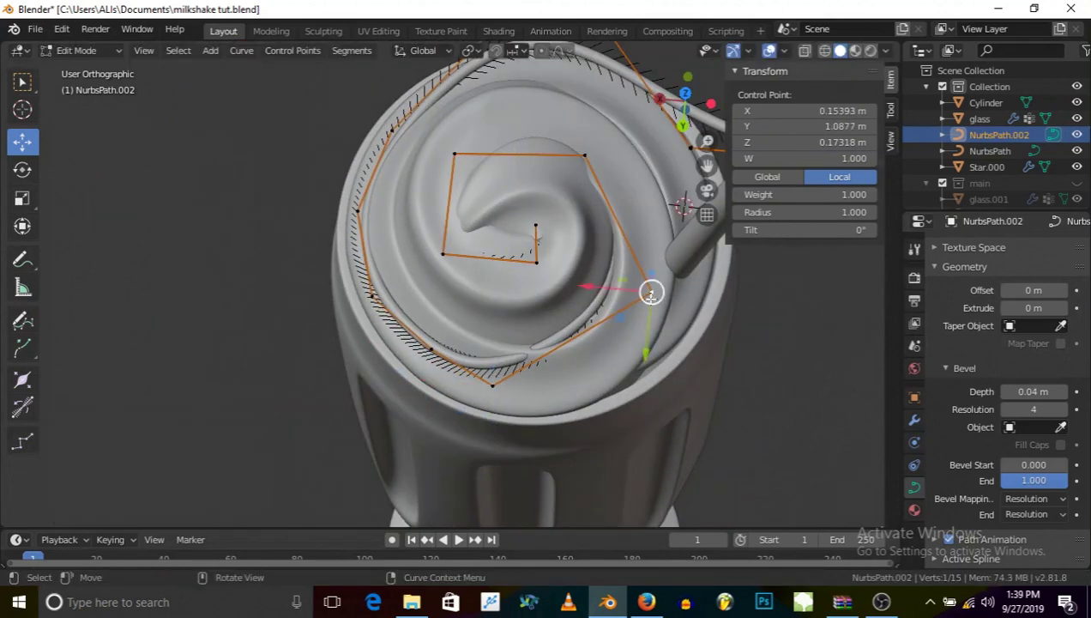
{"action": "left_click_drag", "start_coordinate": [588, 284], "coordinate": [607, 286]}
Subdivide the segment between those two control points with one cut and move the new point outward about 0.355 m along Y.
{"action": "left_click", "coordinate": [492, 385], "text": "shift"}
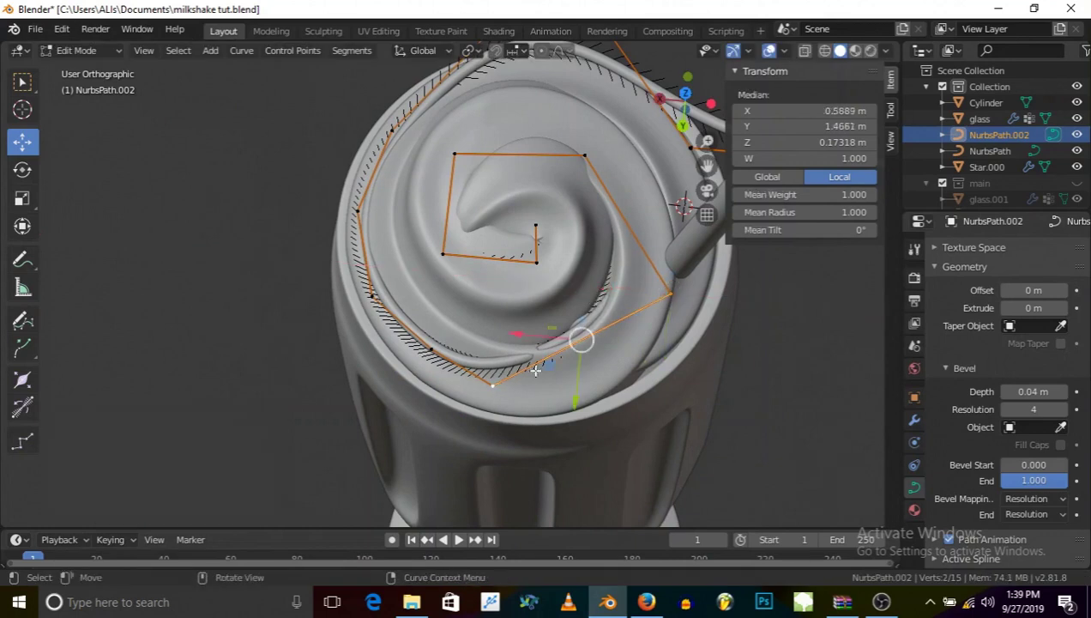
{"action": "right_click", "coordinate": [582, 341]}
{"action": "left_click", "coordinate": [524, 158]}
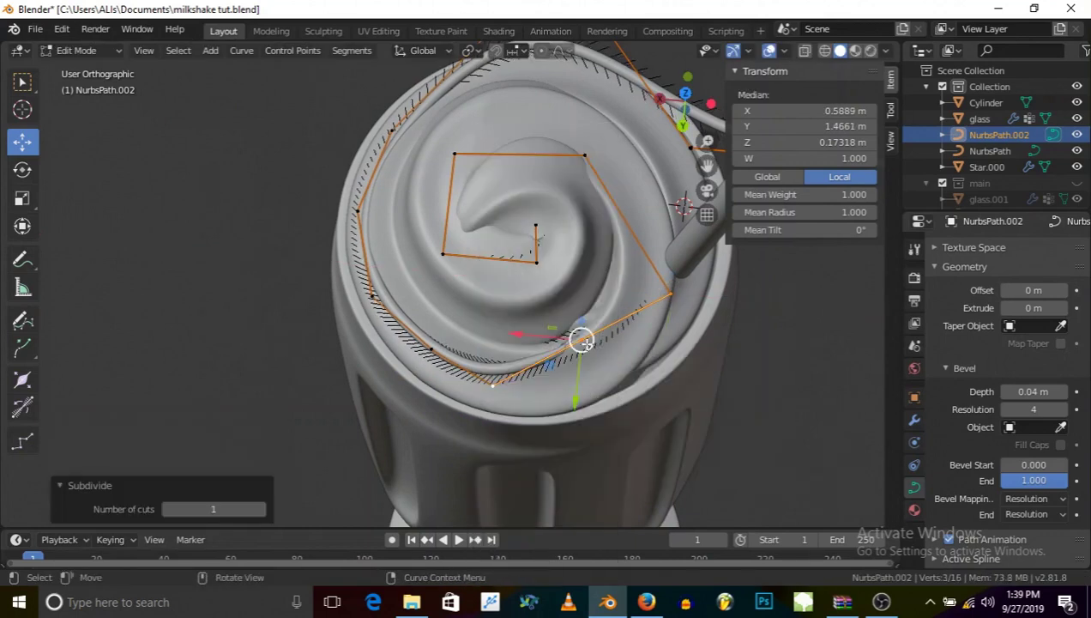
{"action": "left_click", "coordinate": [658, 285]}
{"action": "middle_click_drag", "start_coordinate": [589, 413], "coordinate": [578, 375]}
{"action": "left_click_drag", "start_coordinate": [592, 369], "coordinate": [612, 388]}
Lower an outer control point of the spiral along Z towards the cream's surface.
{"action": "middle_click_drag", "start_coordinate": [611, 386], "coordinate": [637, 297]}
{"action": "left_click", "coordinate": [505, 354]}
{"action": "left_click_drag", "start_coordinate": [513, 299], "coordinate": [513, 321]}
{"action": "middle_click_drag", "start_coordinate": [514, 321], "coordinate": [471, 364]}
Lower the newest control point about 0.06 m and the outer point beyond its neighbour about 0.04 m along Z.
{"action": "middle_click_drag", "start_coordinate": [632, 347], "coordinate": [592, 320]}
{"action": "left_click", "coordinate": [587, 362]}
{"action": "left_click_drag", "start_coordinate": [590, 290], "coordinate": [592, 298]}
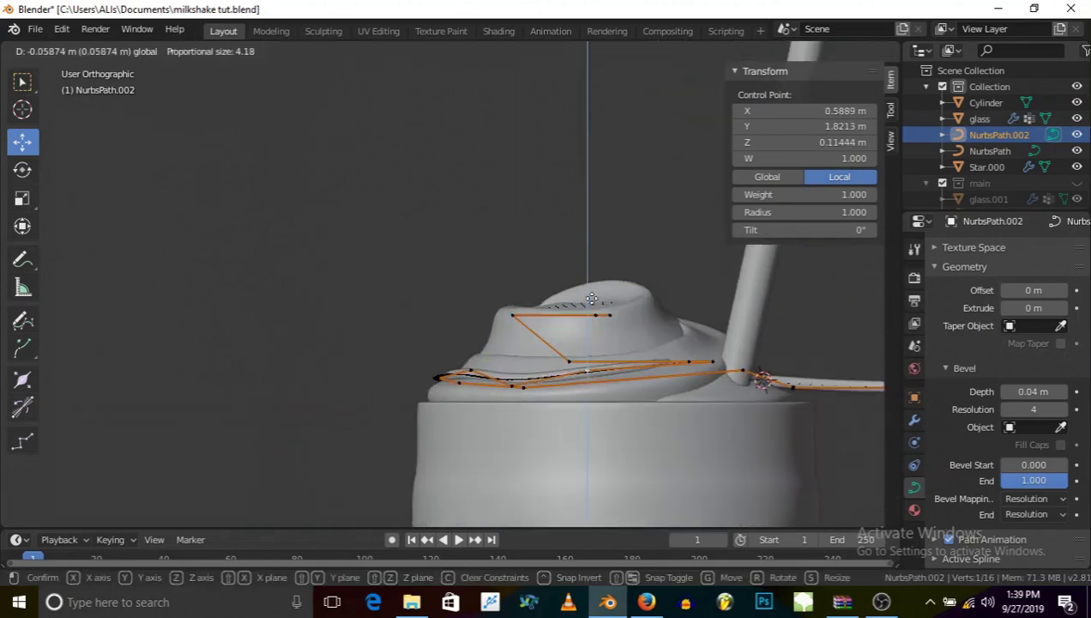
{"action": "left_click", "coordinate": [595, 302]}
{"action": "left_click", "coordinate": [473, 374]}
{"action": "key", "text": "g"}
{"action": "key", "text": "z"}
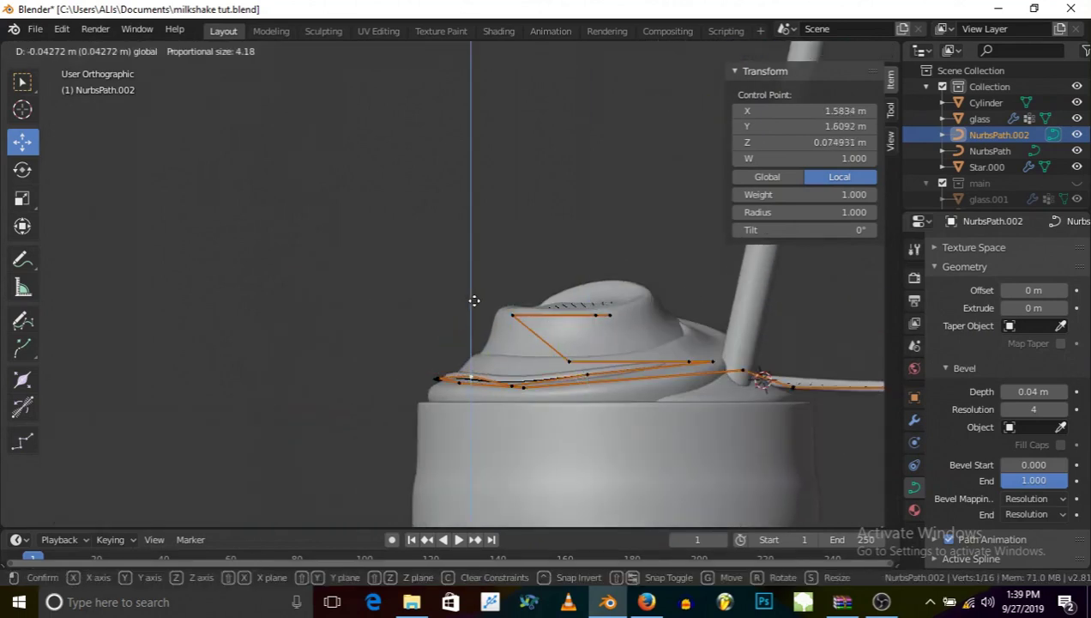
{"action": "left_click", "coordinate": [470, 376]}
Raise the spiral's control point beside the straw about 0.117 m along Z and select the next point inward.
{"action": "middle_click_drag", "start_coordinate": [460, 370], "coordinate": [61, 57]}
{"action": "middle_click_drag", "start_coordinate": [496, 174], "coordinate": [489, 333]}
{"action": "scroll", "coordinate": [526, 181], "scroll_direction": "up", "scroll_amount": 2}
{"action": "left_click", "coordinate": [460, 138]}
{"action": "middle_click_drag", "start_coordinate": [546, 295], "coordinate": [526, 233]}
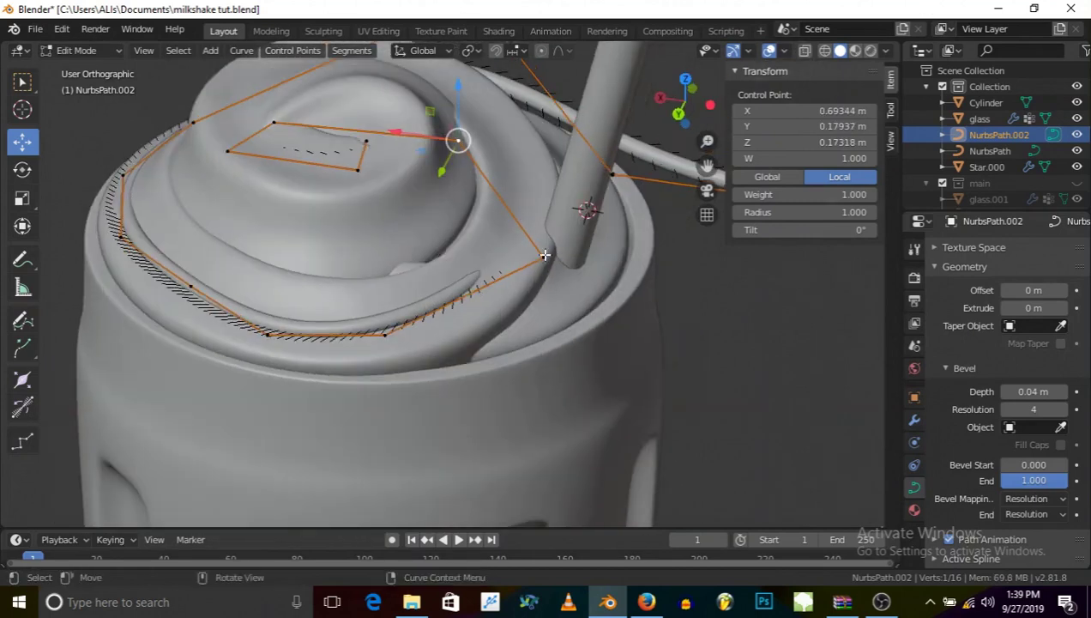
{"action": "left_click_drag", "start_coordinate": [543, 206], "coordinate": [549, 178]}
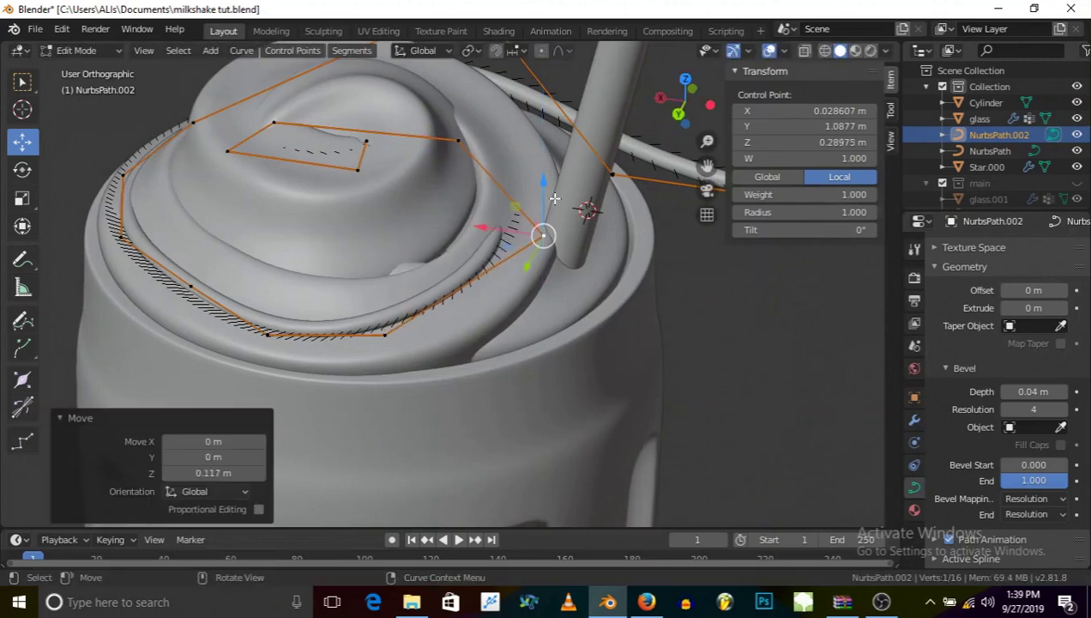
{"action": "left_click", "coordinate": [461, 139]}
{"action": "key", "text": "g"}
{"action": "key", "text": "z"}
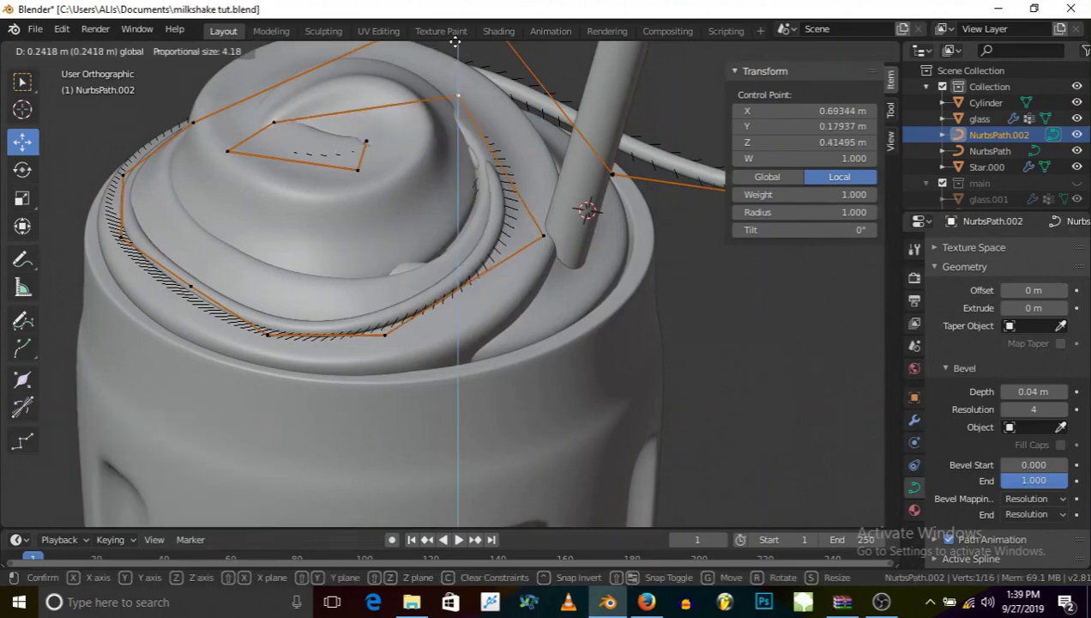
{"action": "right_click", "coordinate": [460, 50]}
Raise the selected inner control point about 0.285 m along Z.
{"action": "scroll", "coordinate": [445, 185], "scroll_direction": "down", "scroll_amount": 3}
{"action": "middle_click_drag", "start_coordinate": [445, 185], "coordinate": [417, 273], "text": "shift"}
{"action": "scroll", "coordinate": [434, 224], "scroll_direction": "up", "scroll_amount": 3}
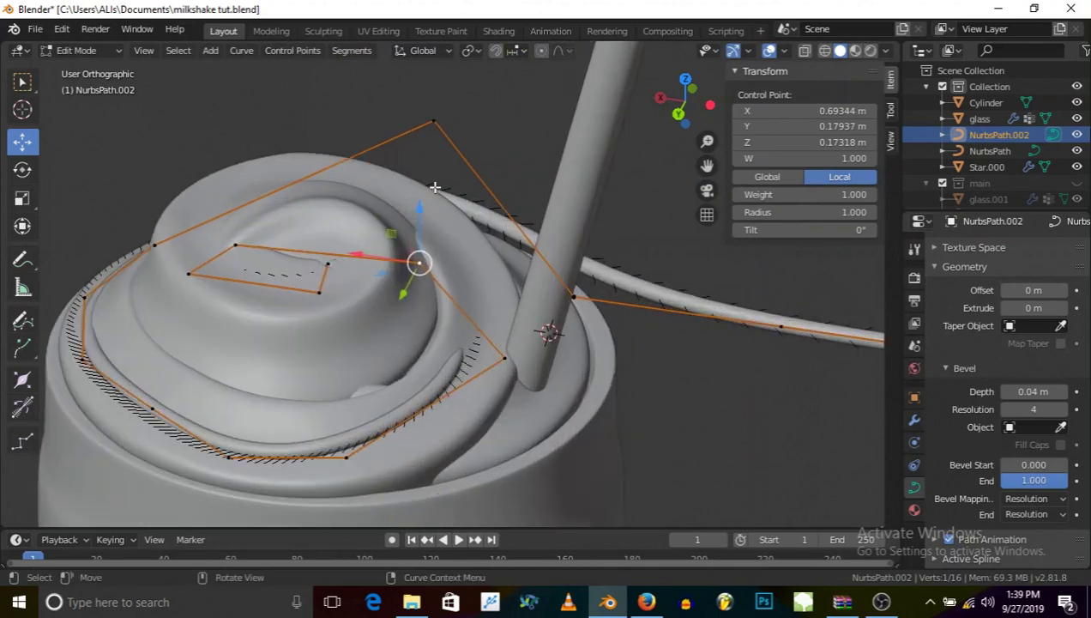
{"action": "left_click_drag", "start_coordinate": [419, 203], "coordinate": [431, 143]}
Subdivide the segment between the two raised control points with one cut and shift the new point along X.
{"action": "middle_click_drag", "start_coordinate": [451, 203], "coordinate": [484, 328]}
{"action": "left_click", "coordinate": [495, 389], "text": "shift"}
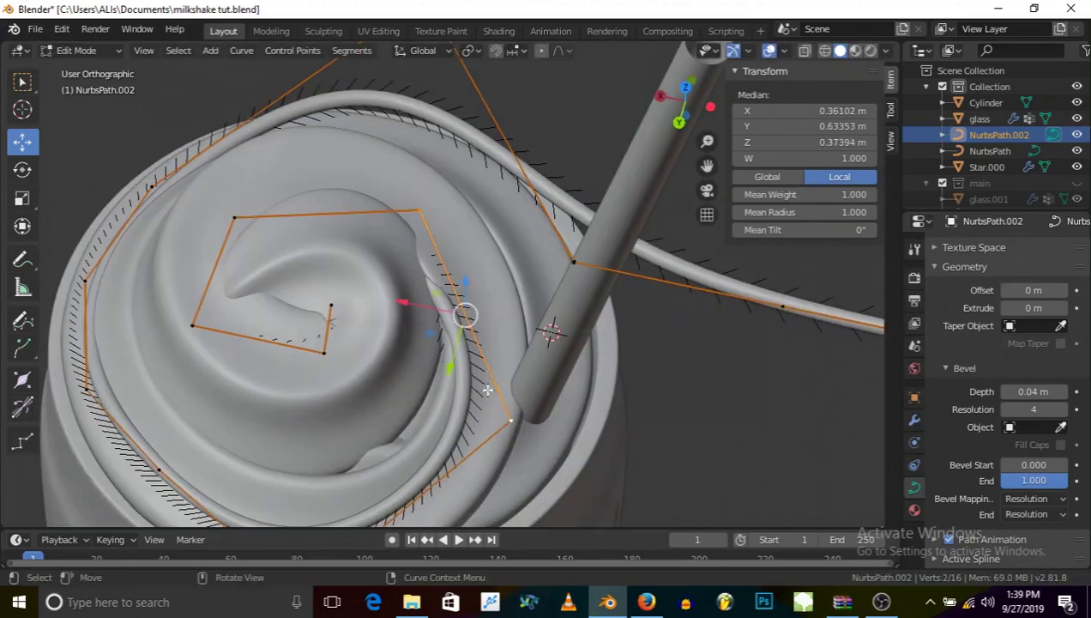
{"action": "right_click", "coordinate": [481, 280]}
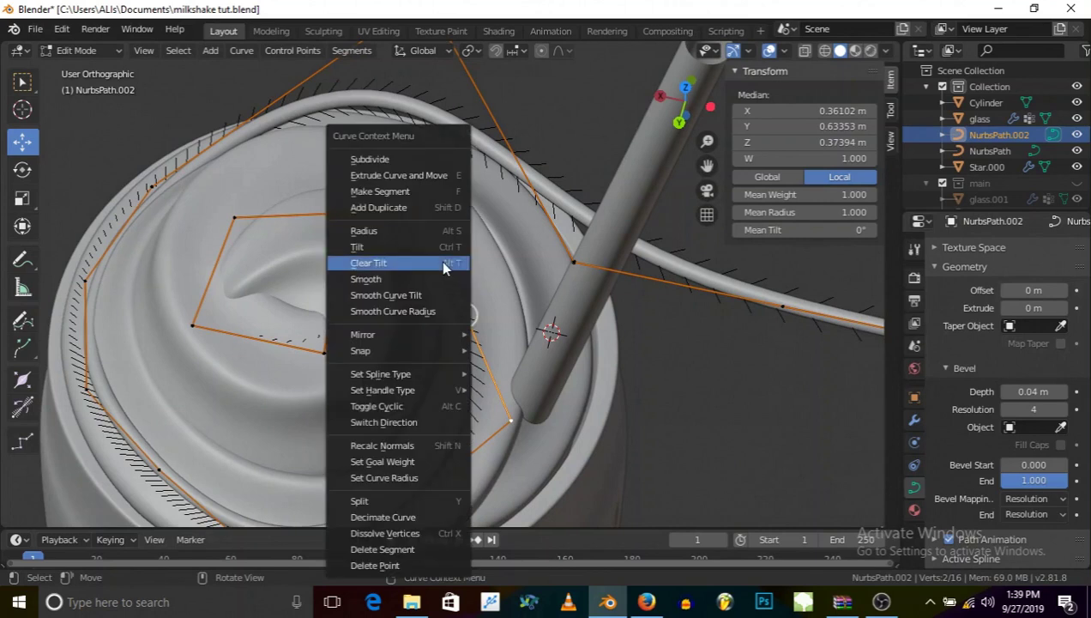
{"action": "left_click", "coordinate": [373, 160]}
{"action": "left_click", "coordinate": [510, 420]}
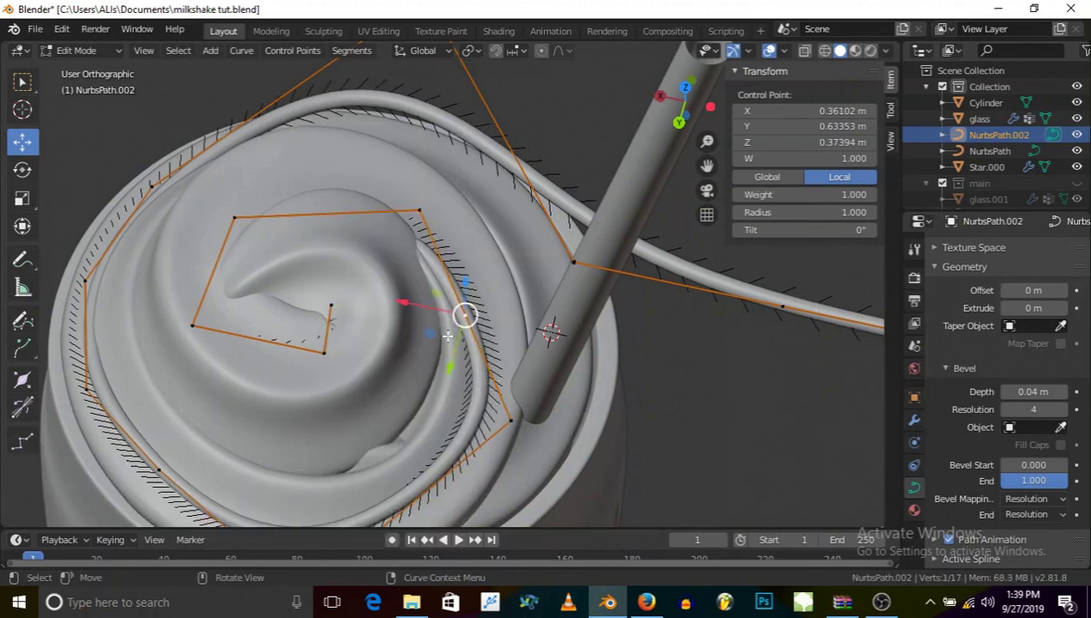
{"action": "key", "text": "g"}
{"action": "key", "text": "x"}
{"action": "left_click", "coordinate": [420, 311]}
Adjust the new control point's height along Z to follow the cream.
{"action": "middle_click_drag", "start_coordinate": [420, 311], "coordinate": [412, 266]}
{"action": "key", "text": "g"}
{"action": "key", "text": "z"}
{"action": "left_click", "coordinate": [490, 275]}
Raise the adjacent inner control point about 0.051 m along Z and move it about -0.243 m along Y.
{"action": "middle_click_drag", "start_coordinate": [540, 291], "coordinate": [576, 364]}
{"action": "left_click", "coordinate": [628, 290]}
{"action": "key", "text": "g"}
{"action": "key", "text": "z"}
{"action": "left_click", "coordinate": [628, 283]}
{"action": "key", "text": "g"}
{"action": "key", "text": "y"}
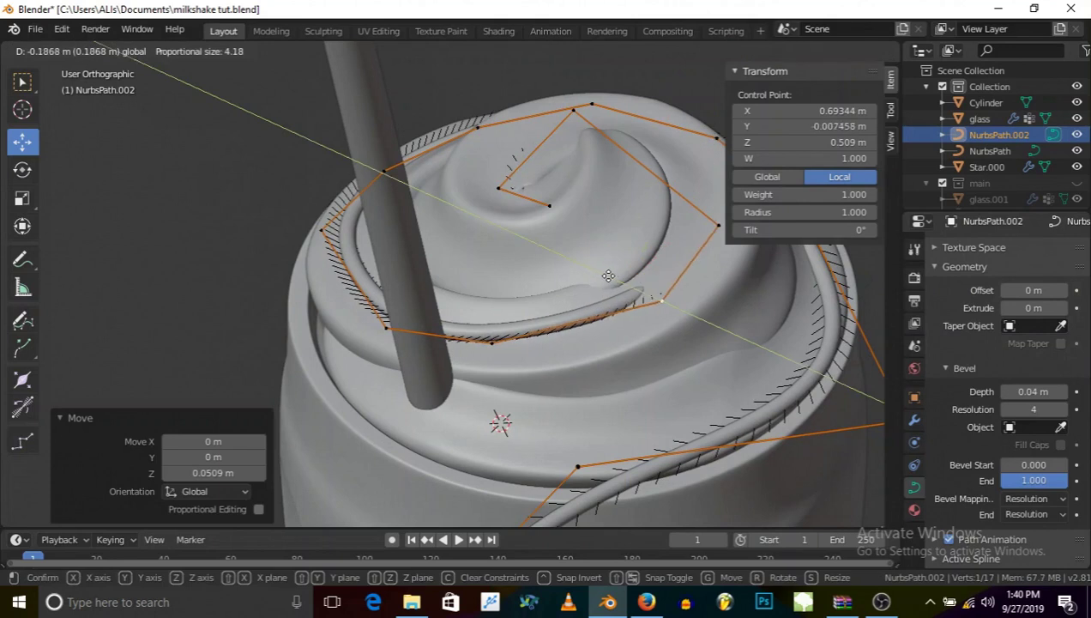
{"action": "left_click", "coordinate": [617, 279]}
Raise the following inner control point of the spiral about 0.388 m along Z.
{"action": "middle_click_drag", "start_coordinate": [617, 279], "coordinate": [574, 307]}
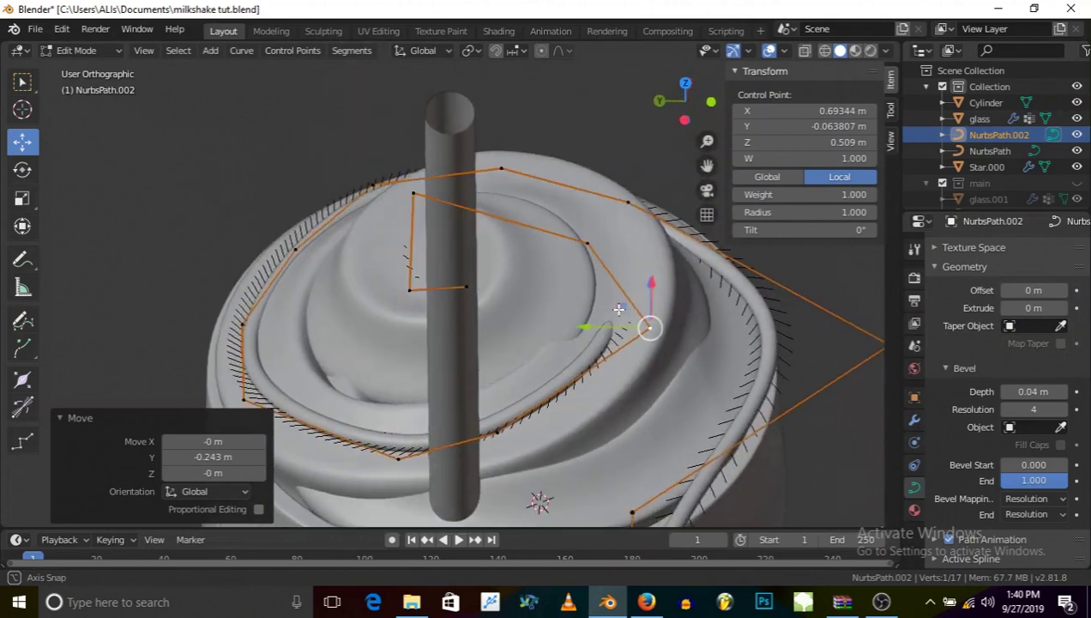
{"action": "middle_click_drag", "start_coordinate": [604, 320], "coordinate": [579, 267]}
{"action": "left_click", "coordinate": [621, 375]}
{"action": "middle_click_drag", "start_coordinate": [613, 330], "coordinate": [577, 299]}
{"action": "left_click_drag", "start_coordinate": [618, 320], "coordinate": [616, 256]}
Raise the third control point from the spiral's inner end along Z and shift it outward along X.
{"action": "middle_click_drag", "start_coordinate": [616, 257], "coordinate": [566, 352]}
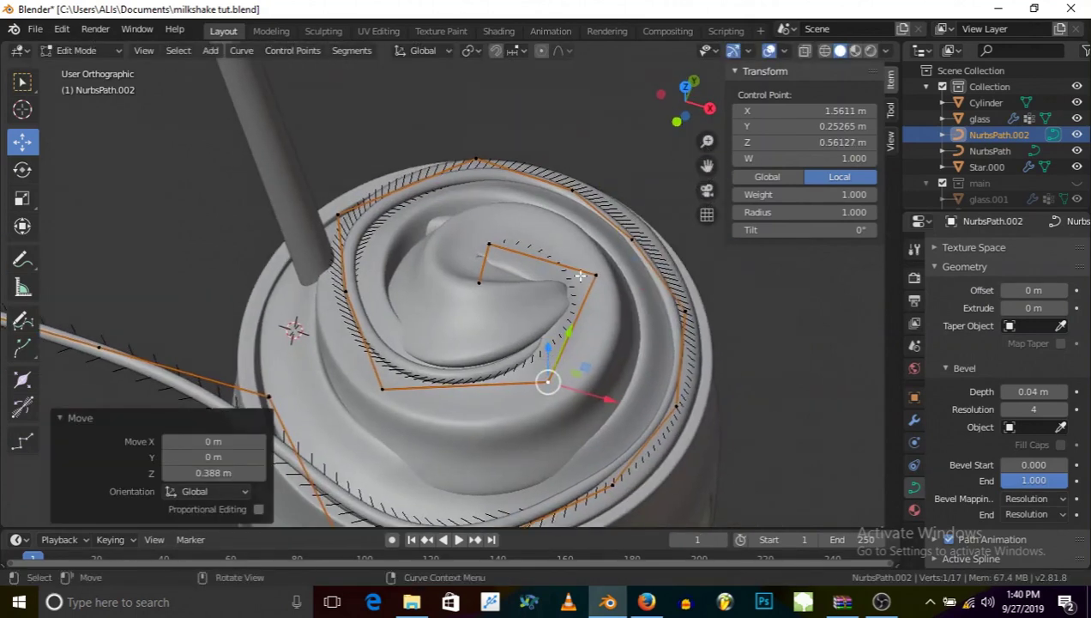
{"action": "left_click", "coordinate": [596, 275]}
{"action": "middle_click_drag", "start_coordinate": [601, 312], "coordinate": [595, 233]}
{"action": "left_click_drag", "start_coordinate": [595, 234], "coordinate": [595, 210]}
{"action": "left_click_drag", "start_coordinate": [648, 276], "coordinate": [661, 280]}
{"action": "left_click", "coordinate": [705, 289]}
Raise the spiral's second-innermost control point about 0.06 m along Z and move it in the positive Y direction.
{"action": "middle_click_drag", "start_coordinate": [706, 289], "coordinate": [575, 199]}
{"action": "middle_click_drag", "start_coordinate": [525, 165], "coordinate": [516, 163]}
{"action": "left_click_drag", "start_coordinate": [517, 163], "coordinate": [518, 86]}
{"action": "left_click", "coordinate": [527, 94]}
{"action": "middle_click_drag", "start_coordinate": [527, 94], "coordinate": [516, 153]}
{"action": "key", "text": "g"}
{"action": "key", "text": "y"}
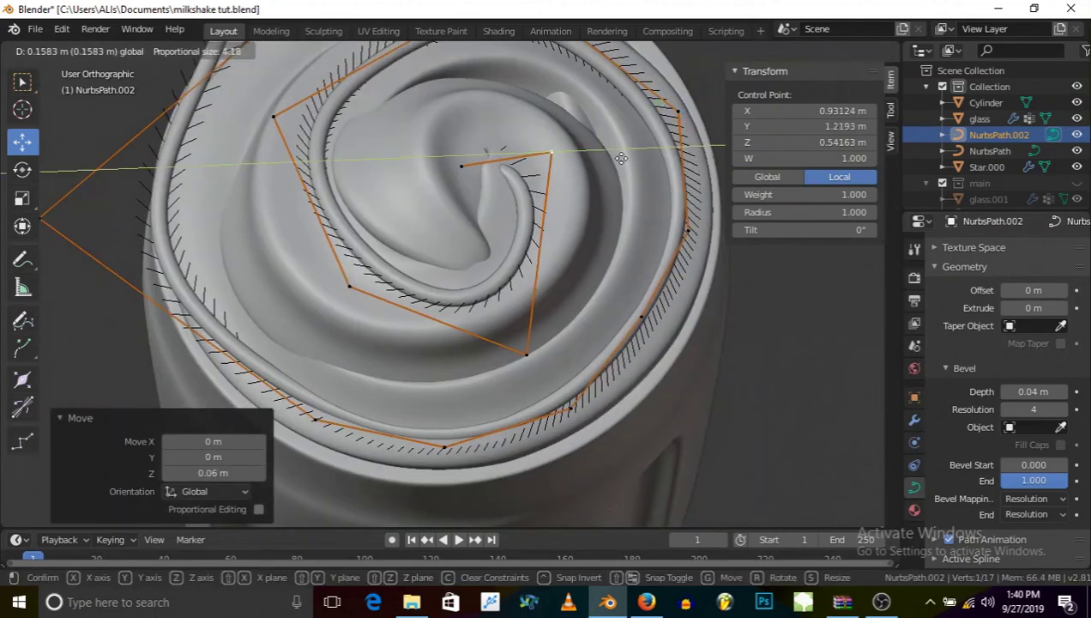
{"action": "left_click", "coordinate": [600, 154]}
Lower the upper coil's control point on the straw side about 0.072 m along Z and adjust the opposite point's height.
{"action": "middle_click_drag", "start_coordinate": [600, 155], "coordinate": [395, 183]}
{"action": "left_click", "coordinate": [319, 179]}
{"action": "key", "text": "g"}
{"action": "key", "text": "z"}
{"action": "left_click", "coordinate": [322, 190]}
{"action": "middle_click_drag", "start_coordinate": [322, 190], "coordinate": [507, 186]}
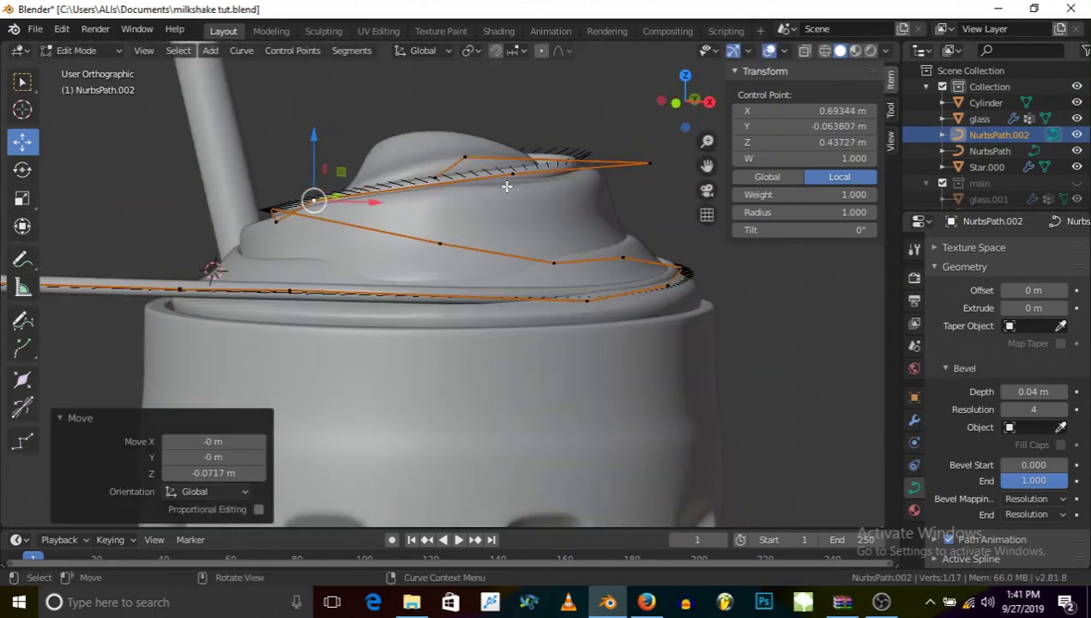
{"action": "left_click", "coordinate": [649, 162]}
{"action": "left_click_drag", "start_coordinate": [649, 102], "coordinate": [649, 101]}
Lower the spiral's control point nearest the straw about 0.13 m along Z.
{"action": "middle_click_drag", "start_coordinate": [341, 234], "coordinate": [305, 220]}
{"action": "left_click", "coordinate": [256, 230]}
{"action": "key", "text": "g"}
{"action": "key", "text": "z"}
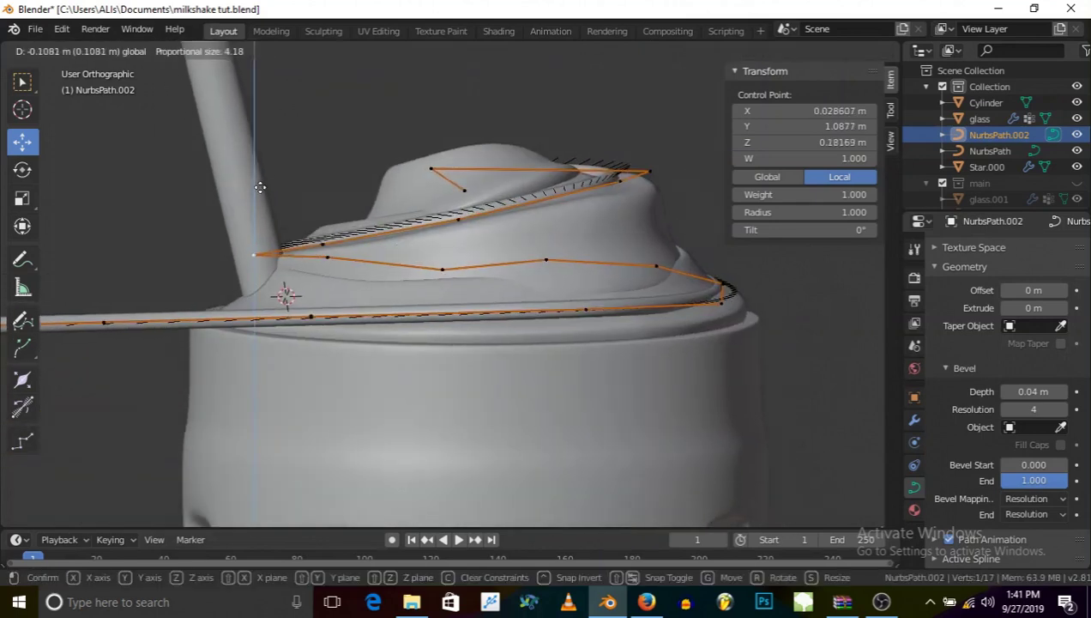
{"action": "left_click", "coordinate": [257, 193]}
Move the control point sticking out beyond the glass rim inward about 0.322 m along Y.
{"action": "middle_click_drag", "start_coordinate": [257, 193], "coordinate": [381, 354]}
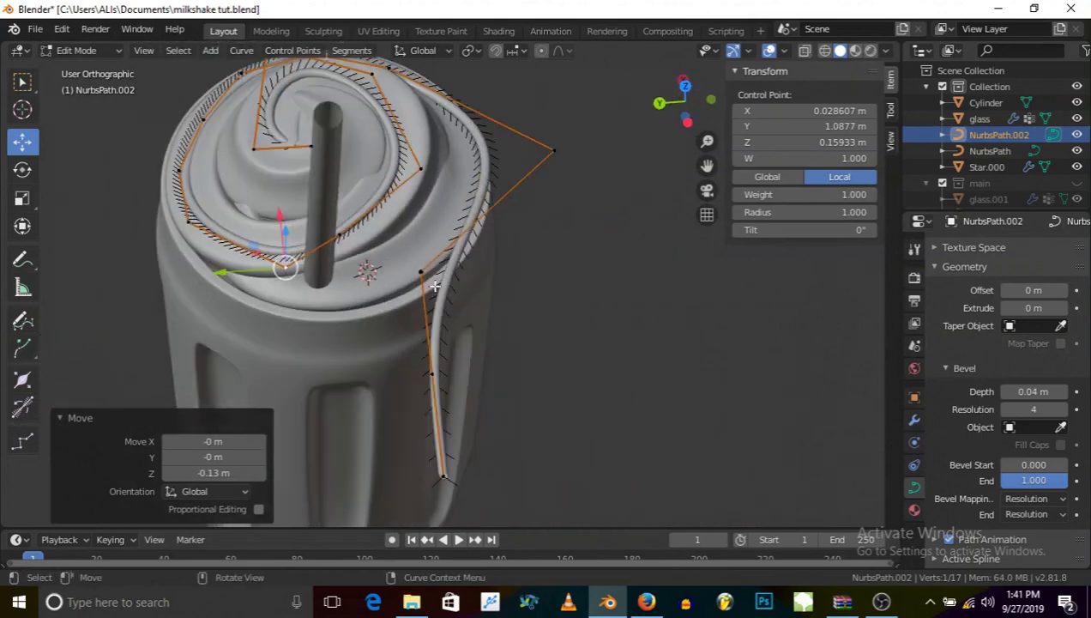
{"action": "left_click", "coordinate": [553, 150]}
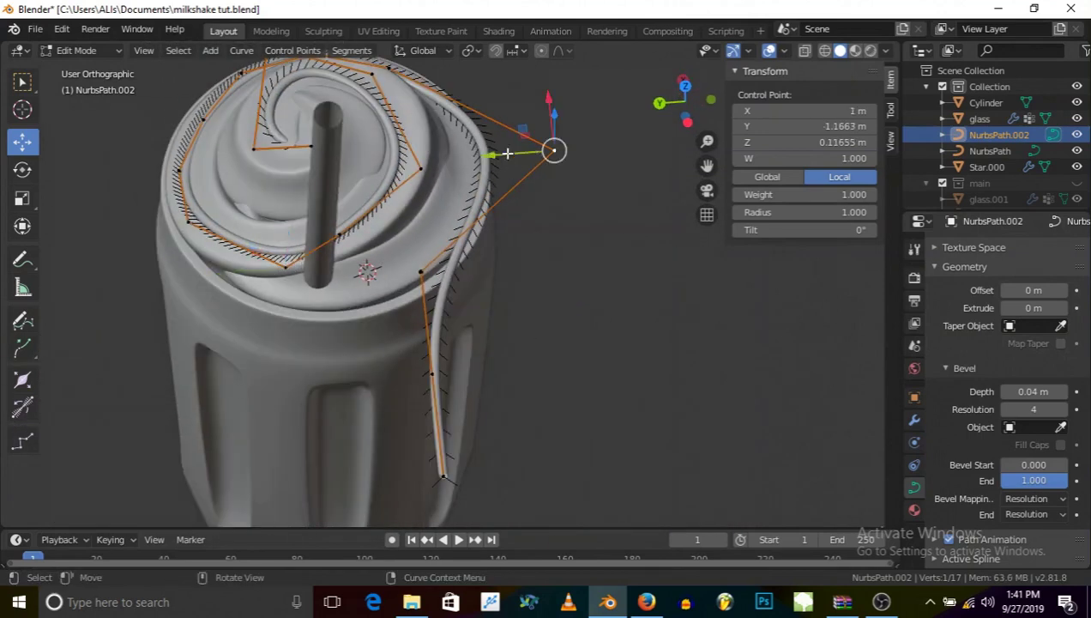
{"action": "key", "text": "g"}
{"action": "key", "text": "y"}
{"action": "left_click", "coordinate": [452, 169]}
Move the next control point, where the curve's tail leaves the rim, about 0.291 m along Y.
{"action": "left_click", "coordinate": [420, 272]}
{"action": "key", "text": "g"}
{"action": "key", "text": "y"}
{"action": "left_click", "coordinate": [397, 441]}
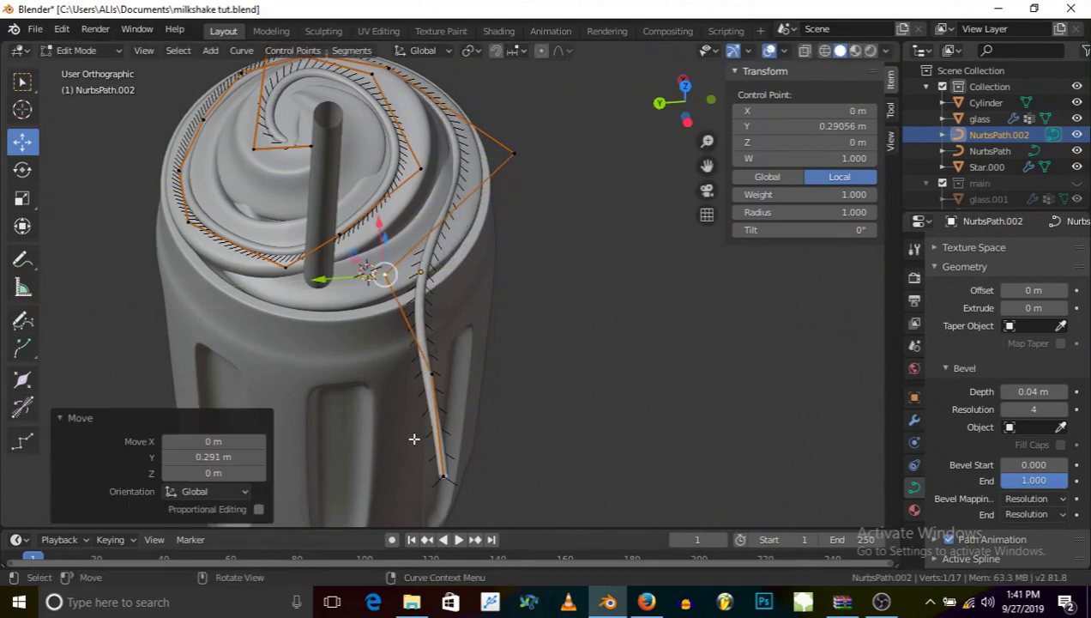
{"action": "key", "text": "g"}
{"action": "left_click", "coordinate": [414, 384]}
Move the middle control point of the hanging tail about 0.692 m along Y.
{"action": "left_click", "coordinate": [419, 352]}
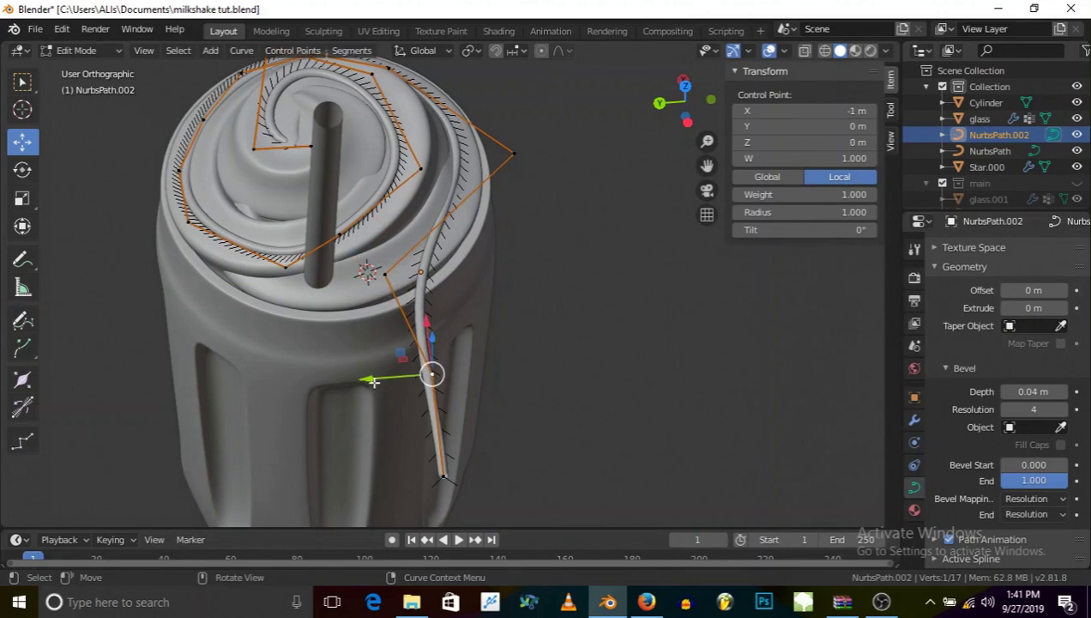
{"action": "key", "text": "g"}
{"action": "key", "text": "y"}
{"action": "key", "text": "o"}
{"action": "left_click", "coordinate": [276, 305]}
Move the tail's upper control point onto the cream, about 0.34 m in X, -0.49 m in Y and 0.27 m in Z.
{"action": "left_click", "coordinate": [381, 274]}
{"action": "key", "text": "g"}
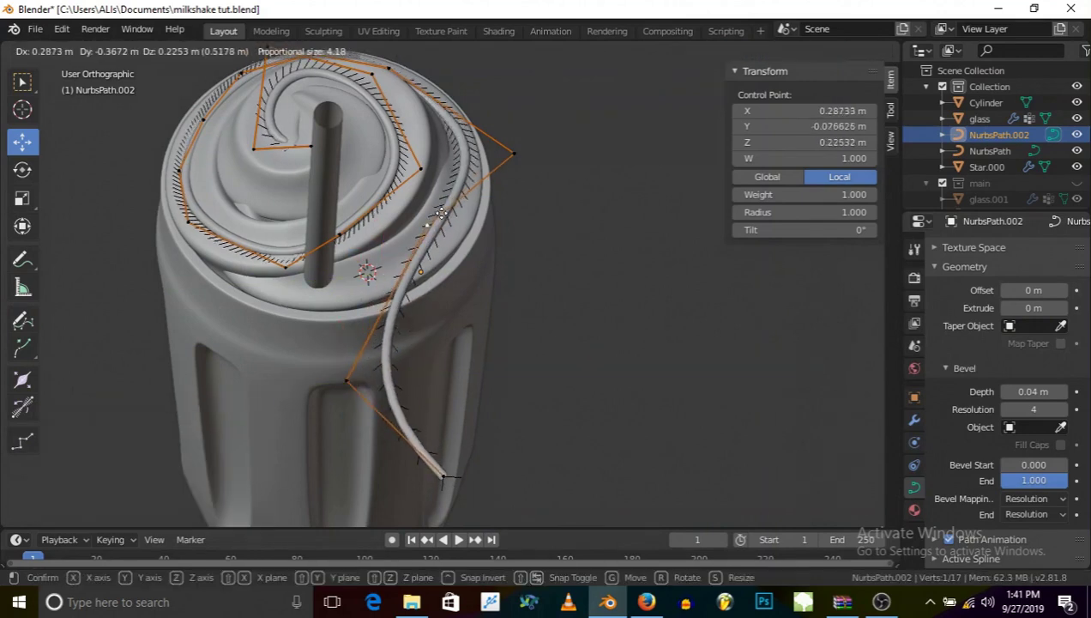
{"action": "left_click", "coordinate": [394, 221]}
Delete the control point at the loose outer end of the tail.
{"action": "left_click", "coordinate": [440, 442]}
{"action": "key", "text": "x"}
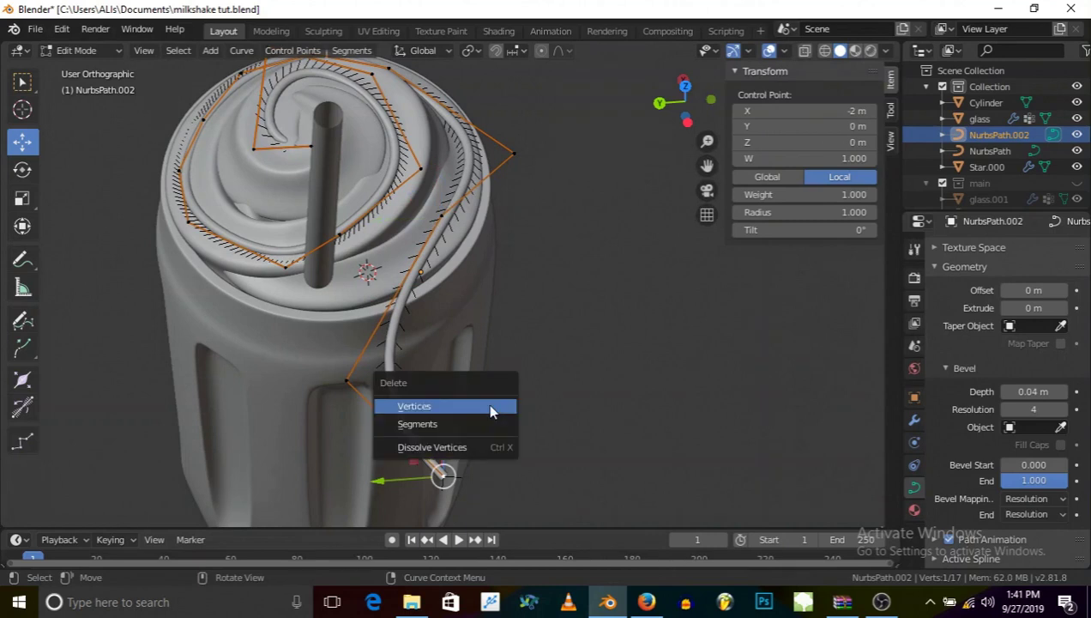
{"action": "left_click", "coordinate": [486, 405]}
Move the curve's outer end control point about 0.989 m along X and fine-tune it along X beside the straw.
{"action": "left_click", "coordinate": [348, 378]}
{"action": "middle_click_drag", "start_coordinate": [344, 365], "coordinate": [401, 363]}
{"action": "left_click_drag", "start_coordinate": [319, 336], "coordinate": [209, 267]}
{"action": "middle_click_drag", "start_coordinate": [300, 284], "coordinate": [271, 279]}
{"action": "scroll", "coordinate": [251, 289], "scroll_direction": "up", "scroll_amount": 4}
{"action": "key", "text": "g"}
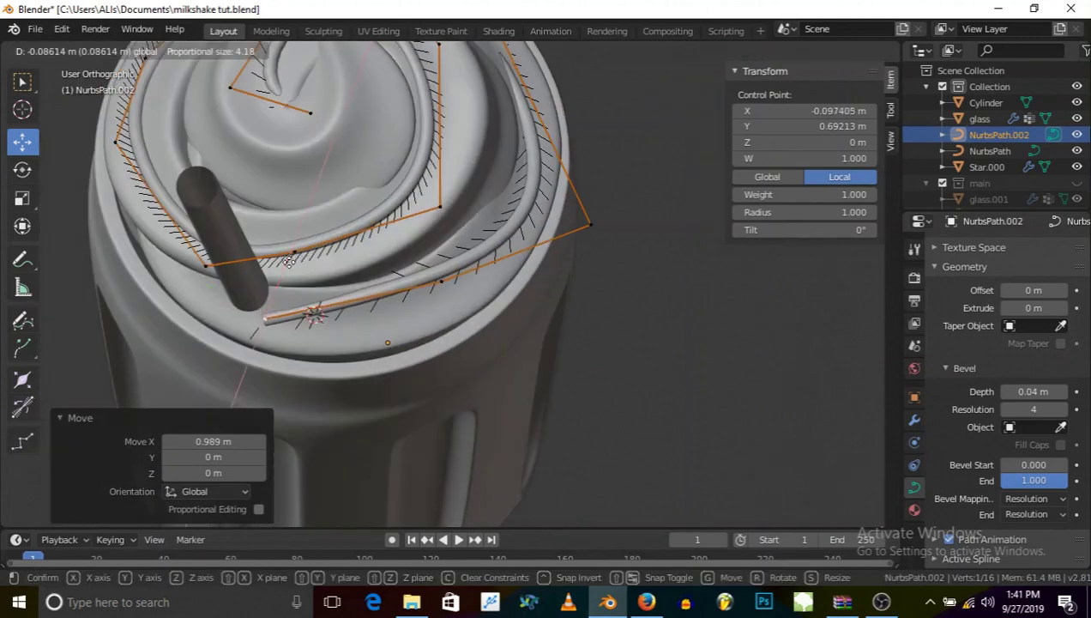
{"action": "left_click", "coordinate": [268, 309]}
Move the control point next to the outer end about -0.386 m along X and the following one about 0.266 m along Y.
{"action": "left_click", "coordinate": [439, 286]}
{"action": "key", "text": "g"}
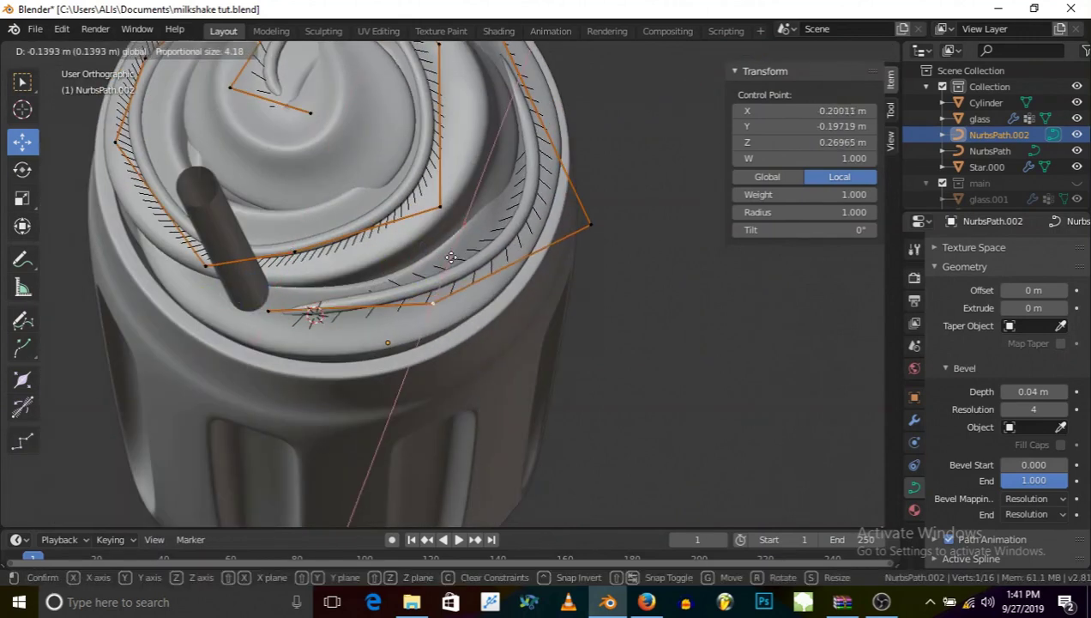
{"action": "left_click", "coordinate": [294, 321]}
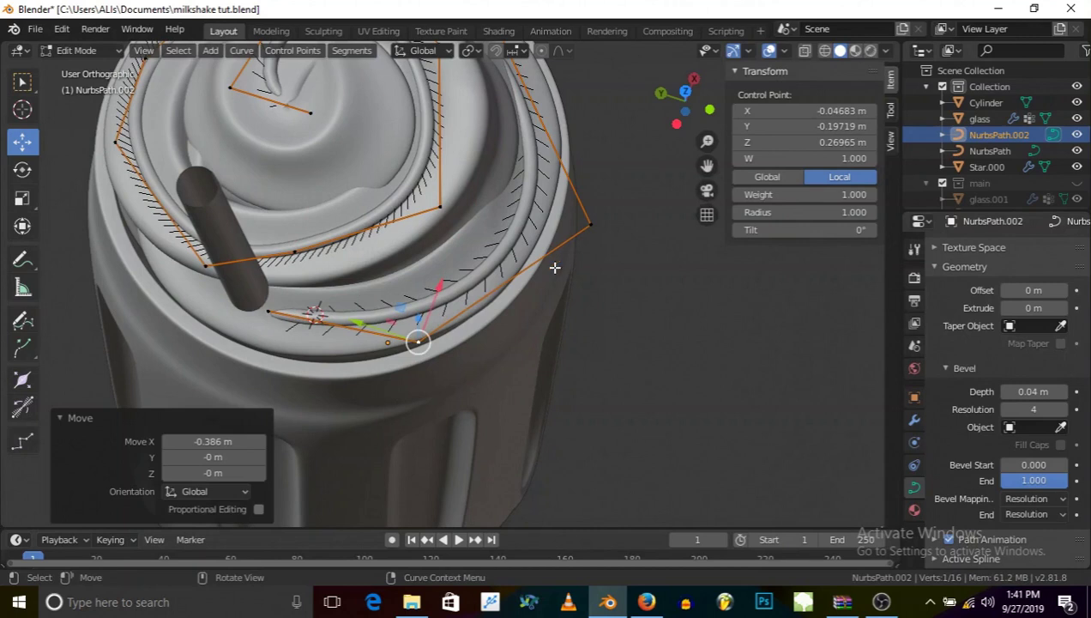
{"action": "left_click", "coordinate": [579, 229]}
{"action": "key", "text": "g"}
{"action": "key", "text": "y"}
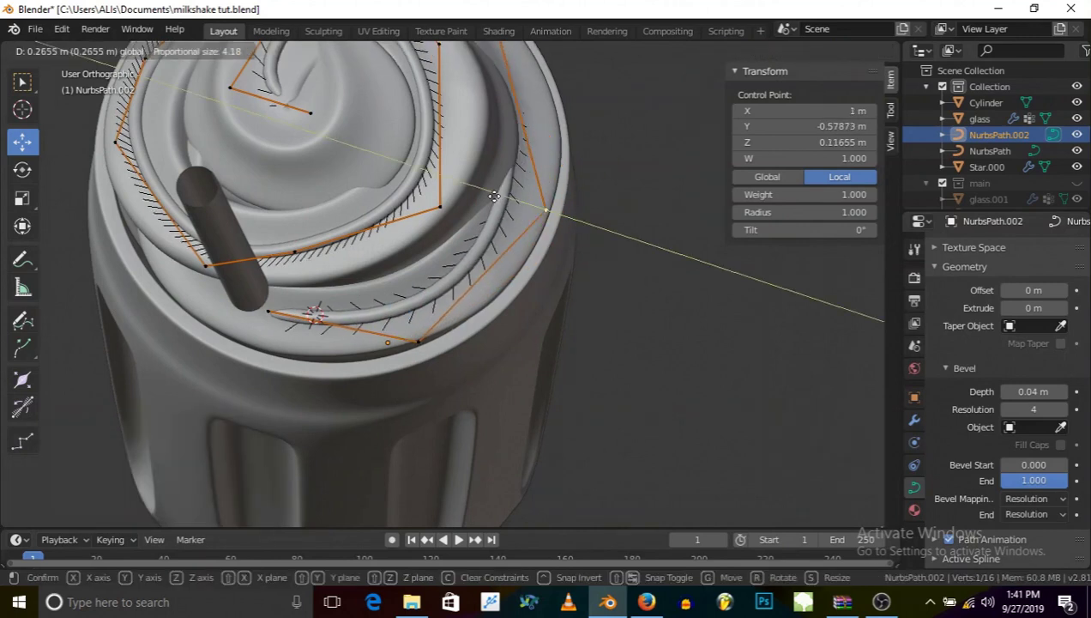
Select those two outer control points together and lower them about 0.092 m along Z.
{"action": "left_click", "coordinate": [414, 357]}
{"action": "middle_click_drag", "start_coordinate": [415, 357], "coordinate": [526, 236]}
{"action": "left_click", "coordinate": [532, 237], "text": "shift"}
{"action": "left_click_drag", "start_coordinate": [538, 164], "coordinate": [546, 179]}
{"action": "middle_click_drag", "start_coordinate": [543, 183], "coordinate": [385, 292]}
{"action": "scroll", "coordinate": [486, 264], "scroll_direction": "down", "scroll_amount": 4}
{"action": "scroll", "coordinate": [623, 163], "scroll_direction": "up", "scroll_amount": 4}
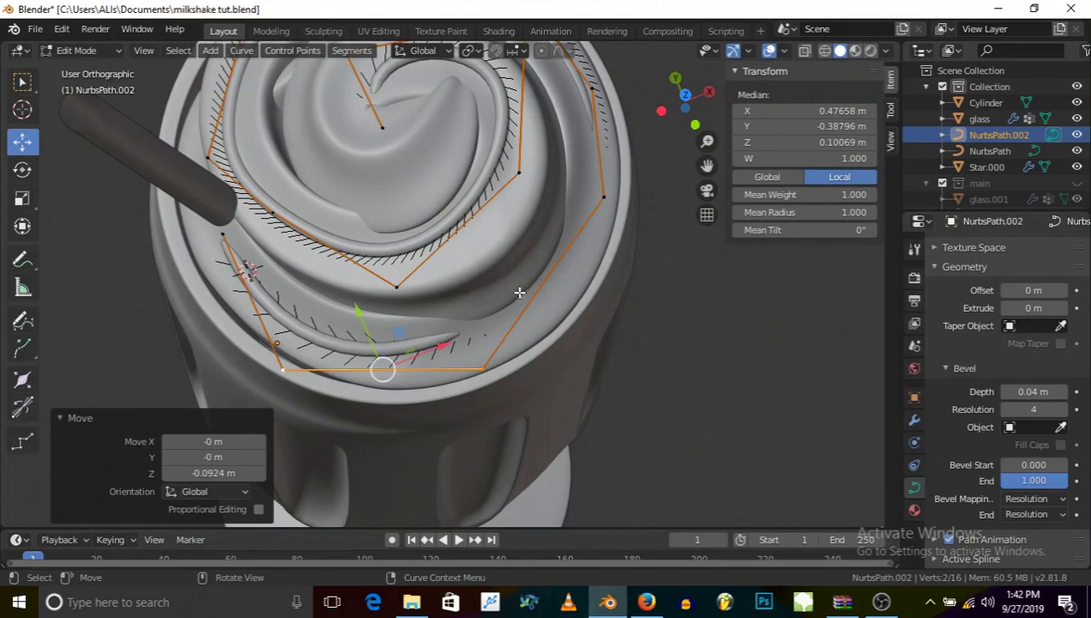
{"action": "left_click", "coordinate": [479, 368]}
{"action": "left_click", "coordinate": [604, 198], "text": "shift"}
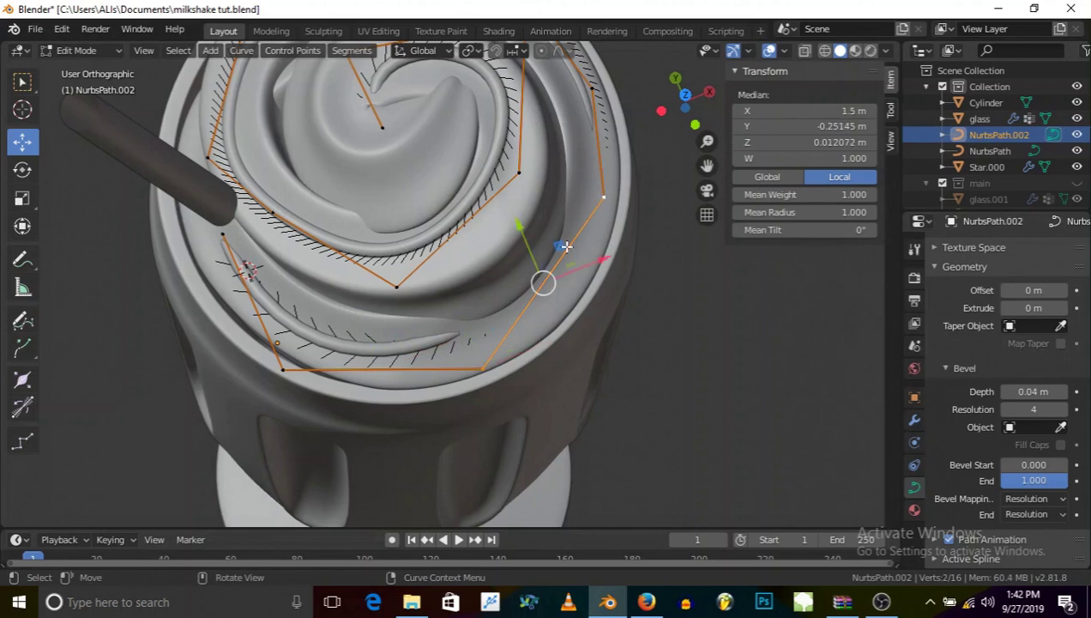
{"action": "key", "text": "w"}
{"action": "left_click", "coordinate": [23, 142]}
{"action": "right_click", "coordinate": [543, 281]}
{"action": "left_click", "coordinate": [454, 116]}
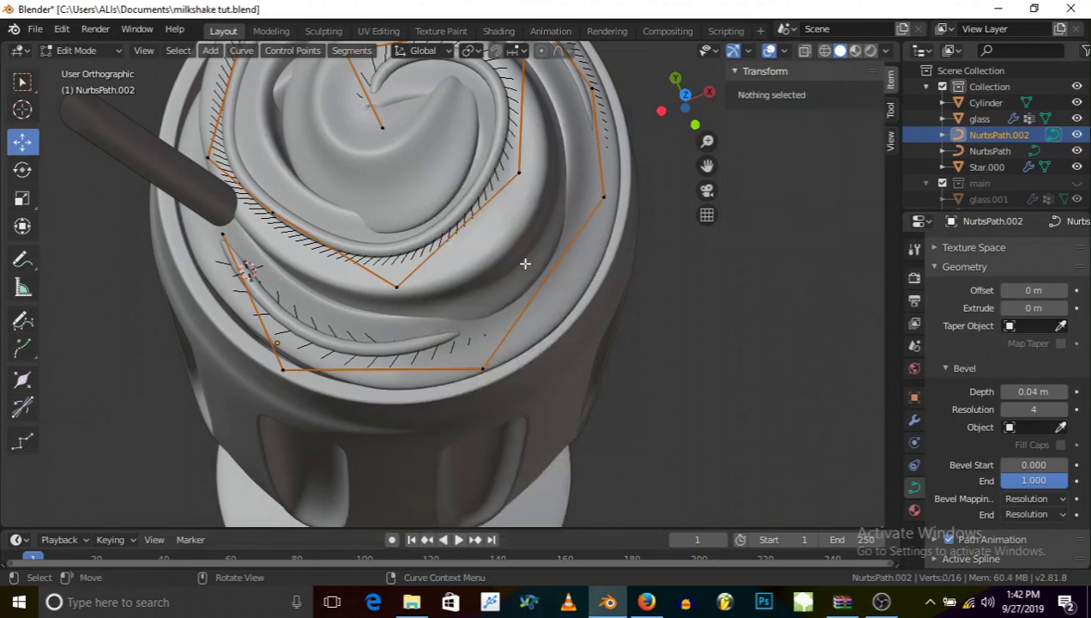
Subdivide the curve segment between the two neighbouring control points on the outer turn near the glass rim.
{"action": "left_click", "coordinate": [496, 291], "text": "ctrl"}
{"action": "right_click", "coordinate": [511, 308]}
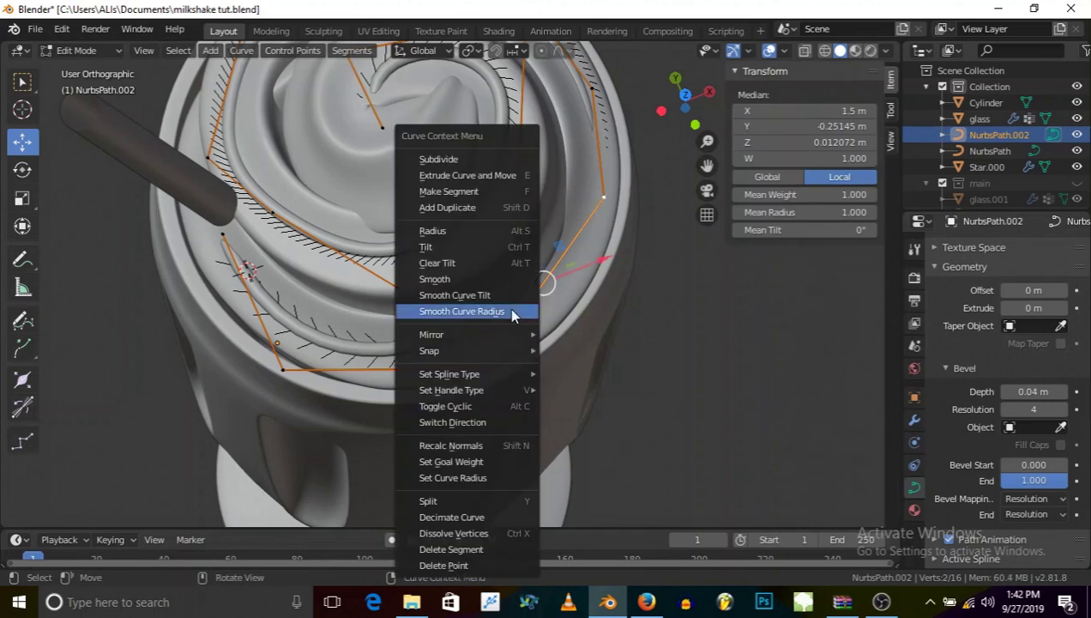
{"action": "left_click", "coordinate": [442, 157]}
{"action": "left_click", "coordinate": [494, 337]}
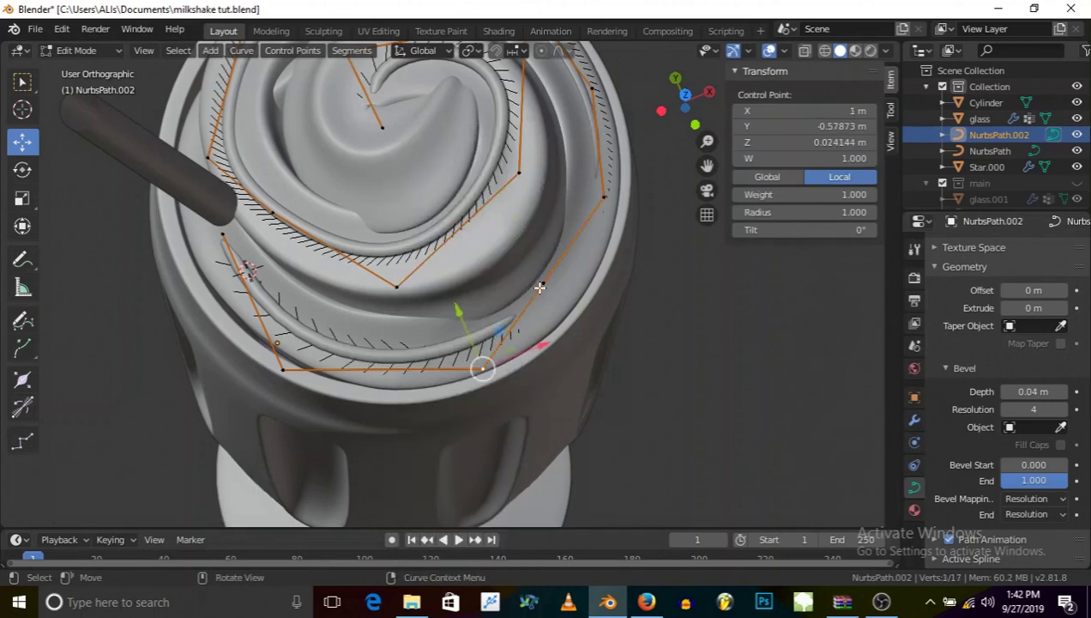
Move the new midpoint control point outward towards the rim and raise it about 0.032 m along Z.
{"action": "left_click_drag", "start_coordinate": [519, 227], "coordinate": [557, 247]}
{"action": "middle_click_drag", "start_coordinate": [533, 269], "coordinate": [550, 286]}
{"action": "left_click", "coordinate": [281, 283]}
{"action": "key", "text": "g"}
{"action": "left_click", "coordinate": [297, 231]}
{"action": "left_click", "coordinate": [550, 285]}
{"action": "key", "text": "g"}
{"action": "key", "text": "z"}
{"action": "left_click", "coordinate": [546, 222]}
{"action": "middle_click_drag", "start_coordinate": [545, 222], "coordinate": [379, 267]}
{"action": "scroll", "coordinate": [368, 283], "scroll_direction": "down", "scroll_amount": 1}
{"action": "scroll", "coordinate": [516, 238], "scroll_direction": "up", "scroll_amount": 1}
{"action": "left_click_drag", "start_coordinate": [516, 237], "coordinate": [516, 231]}
{"action": "scroll", "coordinate": [443, 330], "scroll_direction": "down", "scroll_amount": 1}
{"action": "scroll", "coordinate": [454, 340], "scroll_direction": "down", "scroll_amount": 3}
{"action": "middle_click_drag", "start_coordinate": [495, 329], "coordinate": [602, 320]}
{"action": "scroll", "coordinate": [602, 322], "scroll_direction": "up", "scroll_amount": 6}
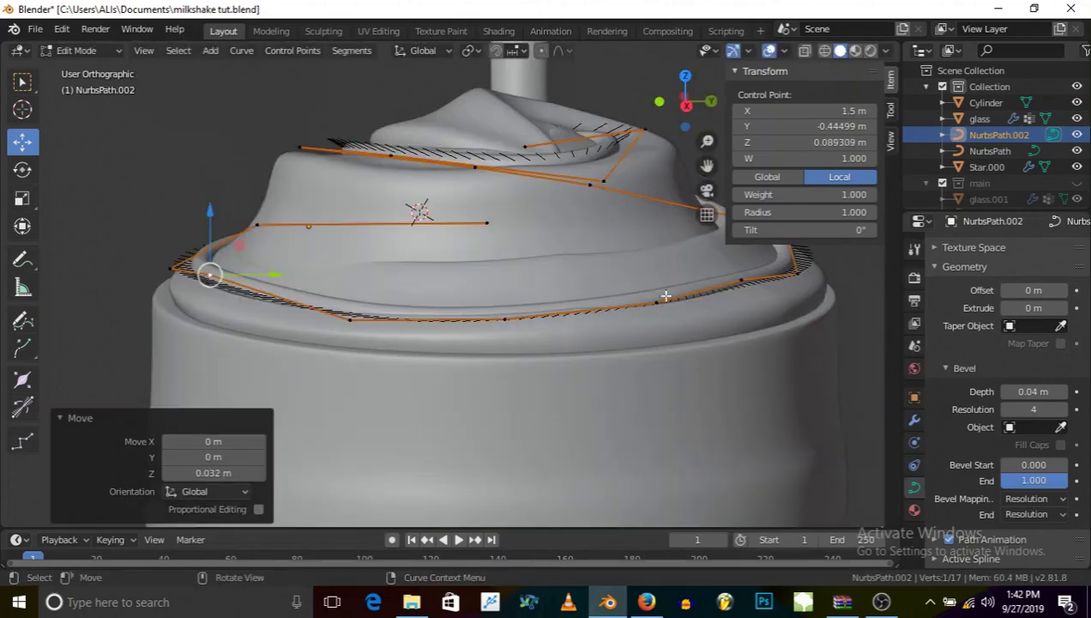
Raise the outer-turn control point farther around the rim about 0.0566 m along Z.
{"action": "left_click", "coordinate": [657, 301]}
{"action": "key", "text": "g"}
{"action": "key", "text": "z"}
{"action": "left_click", "coordinate": [657, 222]}
{"action": "scroll", "coordinate": [657, 222], "scroll_direction": "down", "scroll_amount": 3}
{"action": "middle_click_drag", "start_coordinate": [601, 292], "coordinate": [558, 310]}
{"action": "scroll", "coordinate": [517, 311], "scroll_direction": "down", "scroll_amount": 4}
{"action": "middle_click_drag", "start_coordinate": [592, 342], "coordinate": [495, 354]}
Return to Object Mode, hide the viewport overlays and activate the Select Box tool.
{"action": "left_click", "coordinate": [69, 51]}
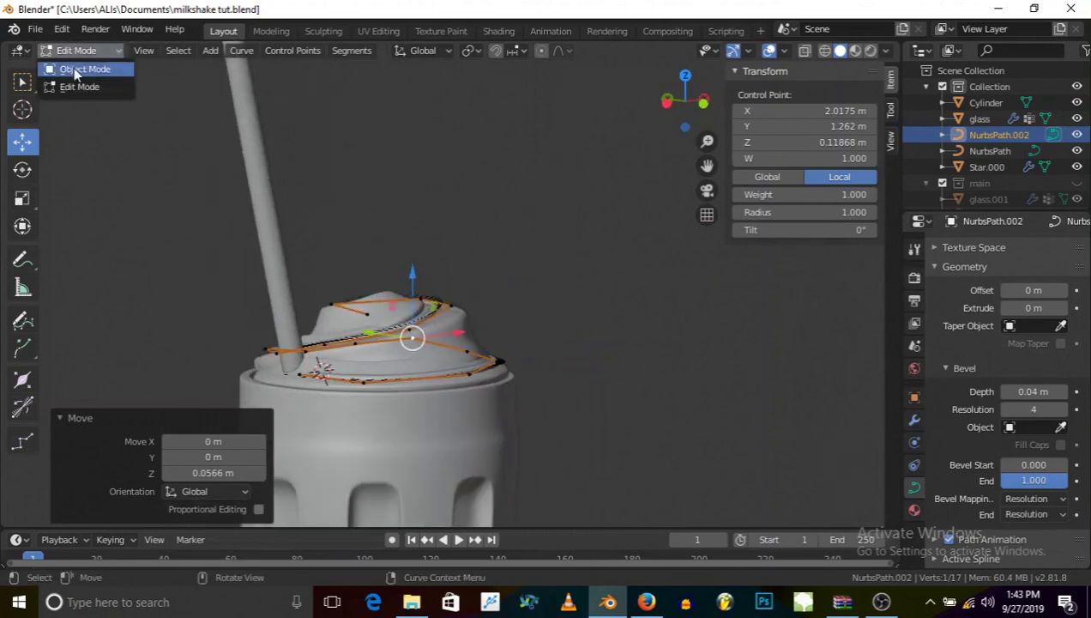
{"action": "left_click", "coordinate": [74, 69]}
{"action": "scroll", "coordinate": [322, 315], "scroll_direction": "down", "scroll_amount": 2}
{"action": "middle_click_drag", "start_coordinate": [323, 315], "coordinate": [558, 342]}
{"action": "middle_click_drag", "start_coordinate": [399, 345], "coordinate": [530, 331]}
{"action": "scroll", "coordinate": [394, 350], "scroll_direction": "up", "scroll_amount": 2}
{"action": "middle_click_drag", "start_coordinate": [369, 354], "coordinate": [322, 366]}
{"action": "left_click", "coordinate": [770, 52]}
{"action": "middle_click_drag", "start_coordinate": [369, 296], "coordinate": [440, 316]}
{"action": "left_click", "coordinate": [21, 85]}
Examine how the spiral drizzle sits on the whipped cream and how the whole milkshake looks.
{"action": "middle_click_drag", "start_coordinate": [361, 343], "coordinate": [397, 259]}
{"action": "scroll", "coordinate": [397, 258], "scroll_direction": "down", "scroll_amount": 3}
{"action": "middle_click_drag", "start_coordinate": [405, 350], "coordinate": [400, 318]}
{"action": "scroll", "coordinate": [359, 230], "scroll_direction": "down", "scroll_amount": 4}
{"action": "middle_click_drag", "start_coordinate": [360, 234], "coordinate": [370, 310]}
{"action": "scroll", "coordinate": [381, 249], "scroll_direction": "up", "scroll_amount": 5}
{"action": "middle_click_drag", "start_coordinate": [378, 221], "coordinate": [379, 290]}
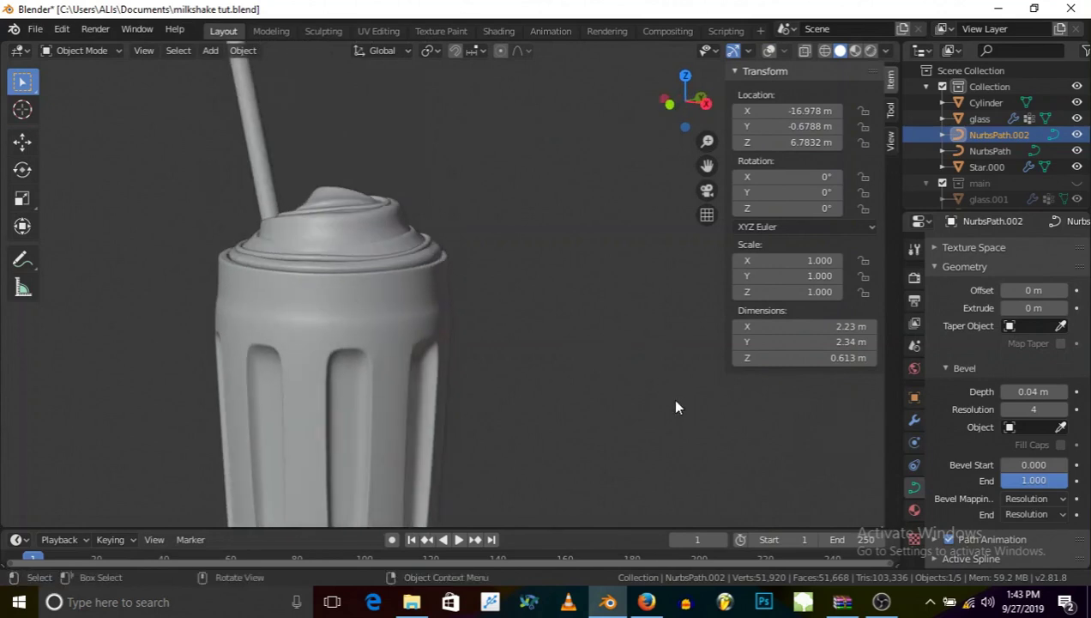
{"action": "scroll", "coordinate": [429, 239], "scroll_direction": "up", "scroll_amount": 2}
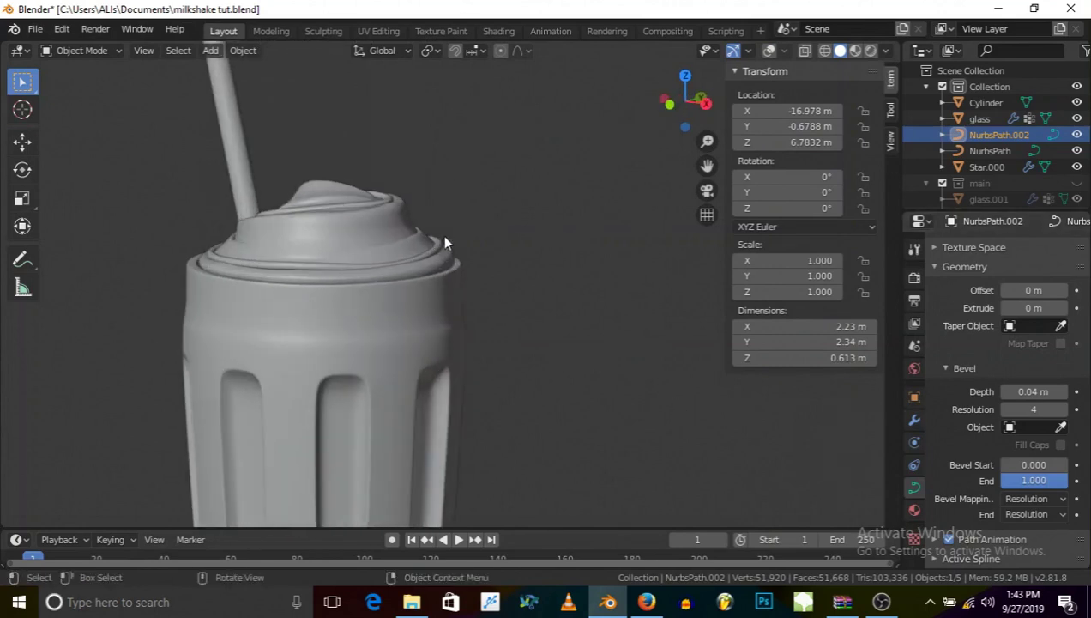
Check the whipped cream's modifiers, then select the drizzle curve and open its modifier settings.
{"action": "left_click", "coordinate": [437, 240]}
{"action": "left_click", "coordinate": [915, 421]}
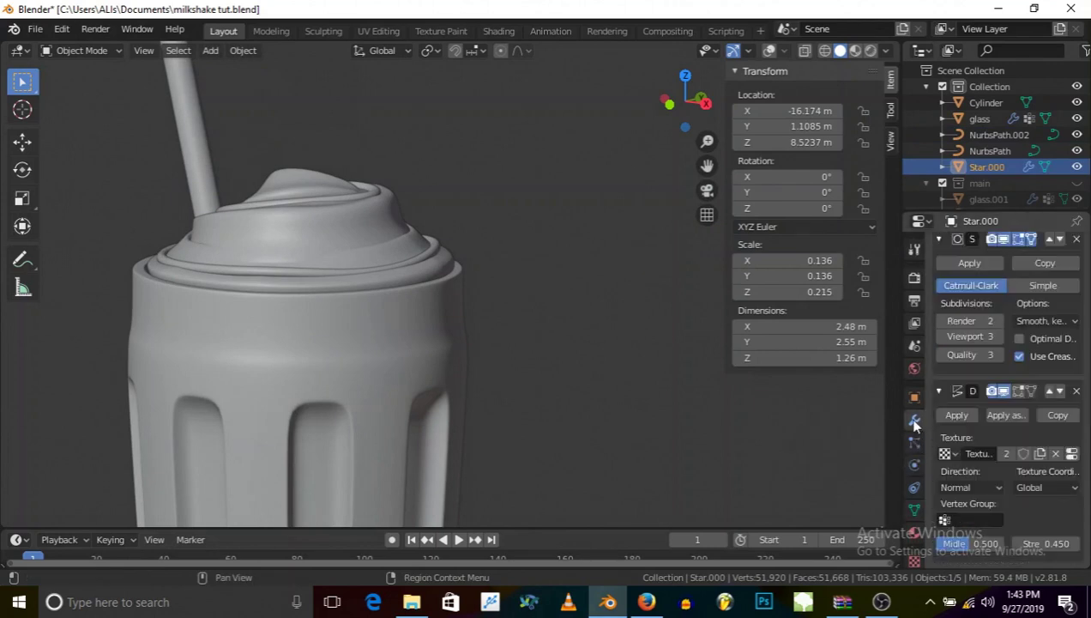
{"action": "left_click", "coordinate": [915, 487]}
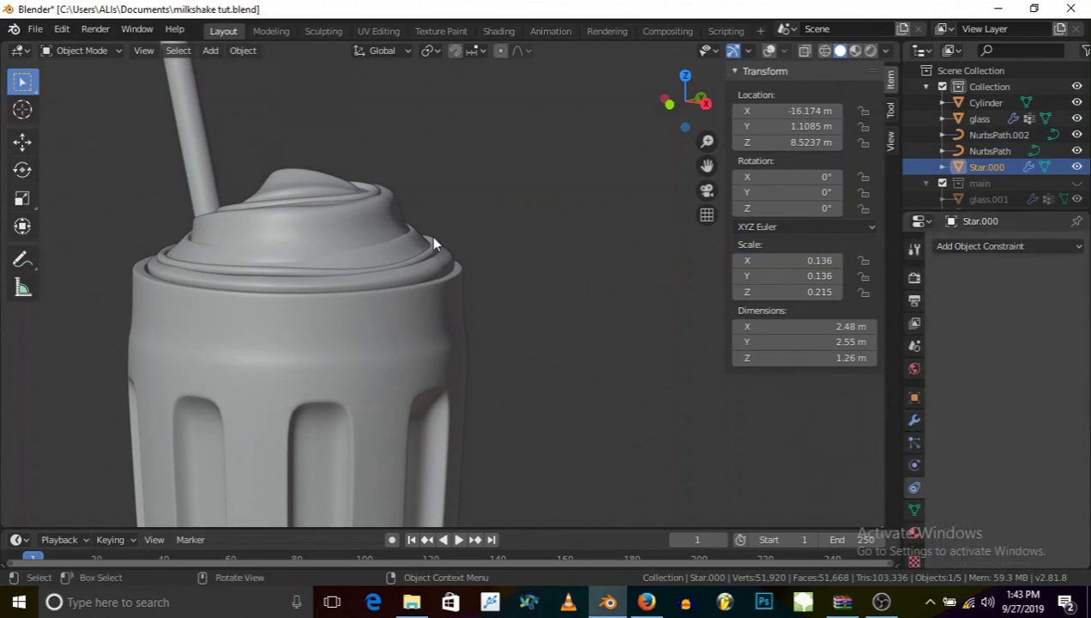
{"action": "left_click", "coordinate": [433, 246]}
{"action": "left_click", "coordinate": [912, 485]}
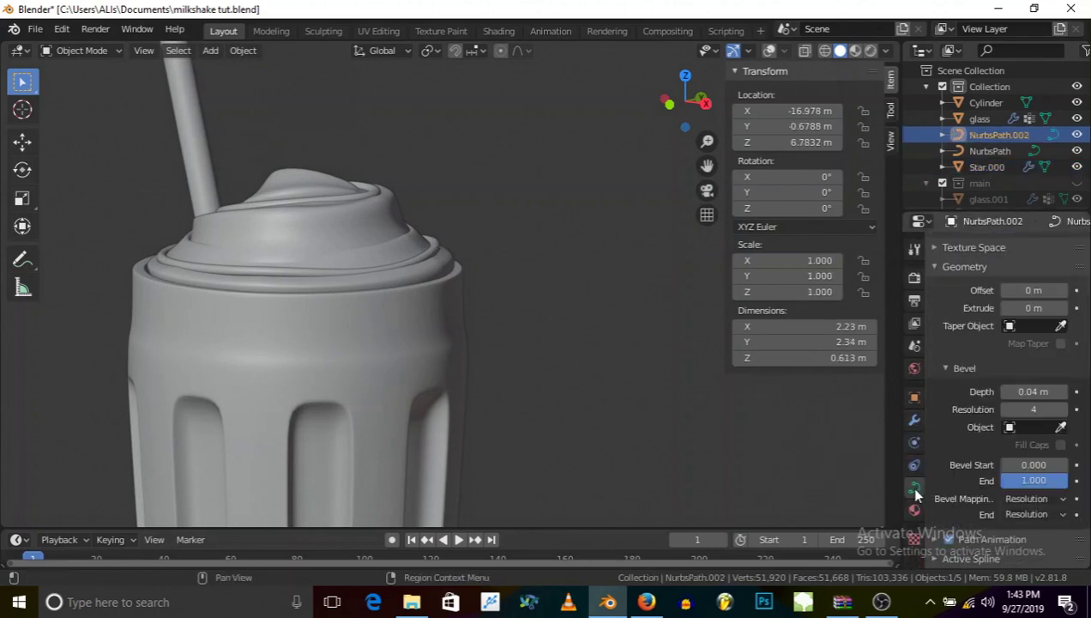
{"action": "left_click", "coordinate": [915, 420]}
{"action": "left_click", "coordinate": [983, 247]}
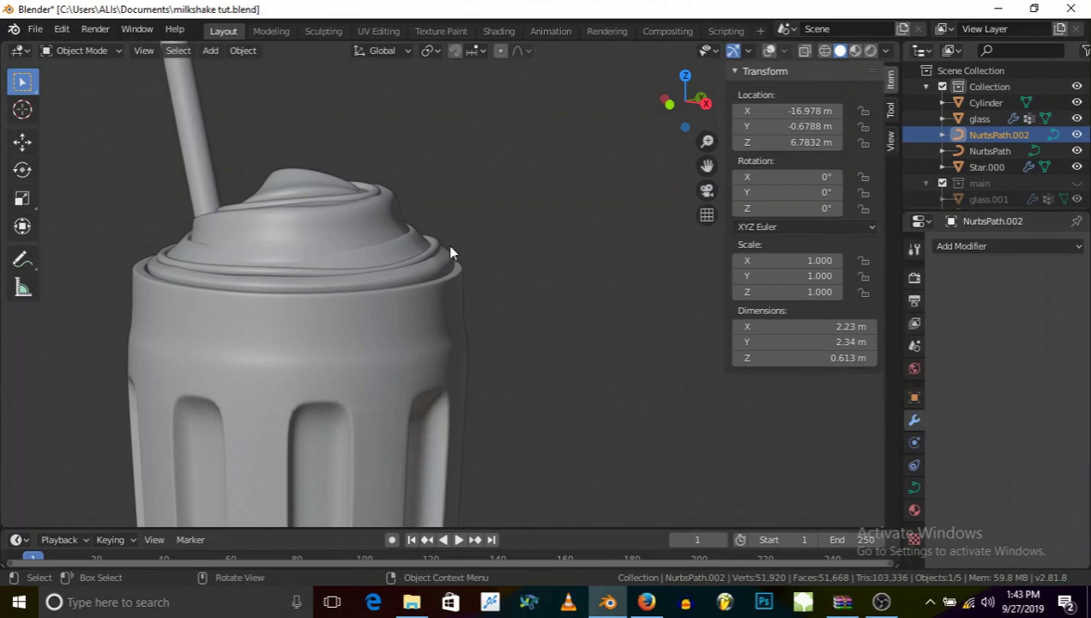
{"action": "scroll", "coordinate": [438, 254], "scroll_direction": "up", "scroll_amount": 3}
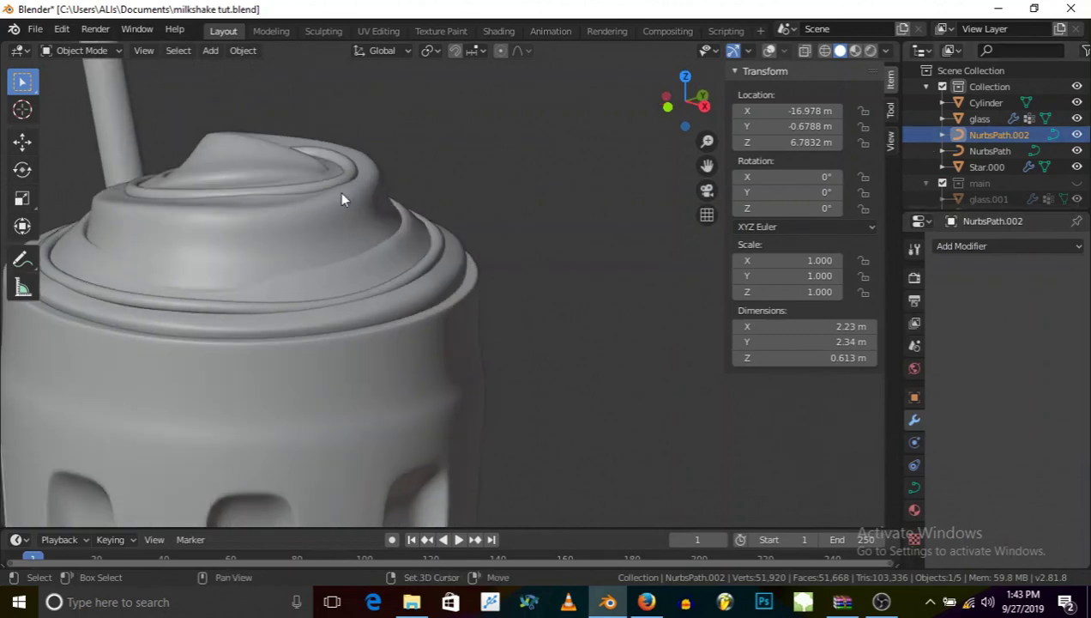
{"action": "key", "text": "shift+d"}
{"action": "key", "text": "Escape"}
{"action": "left_click_drag", "start_coordinate": [989, 151], "coordinate": [981, 200]}
{"action": "left_click", "coordinate": [995, 134]}
{"action": "key", "text": "g"}
{"action": "key", "text": "Escape"}
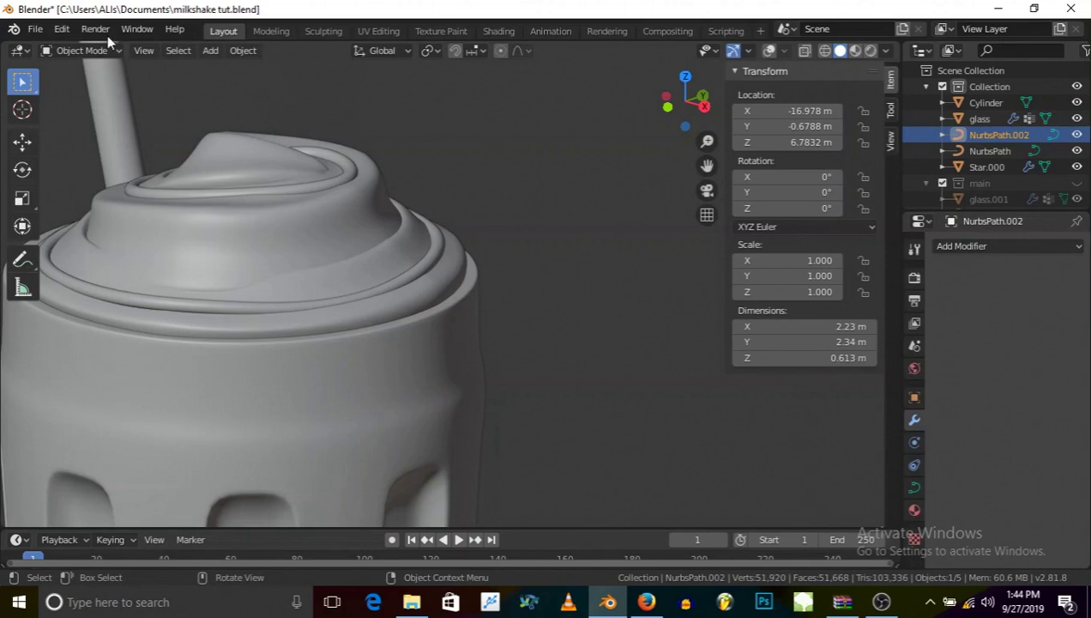
Convert the drizzle curve to a mesh.
{"action": "right_click", "coordinate": [324, 180]}
{"action": "mouse_move", "coordinate": [316, 449]}
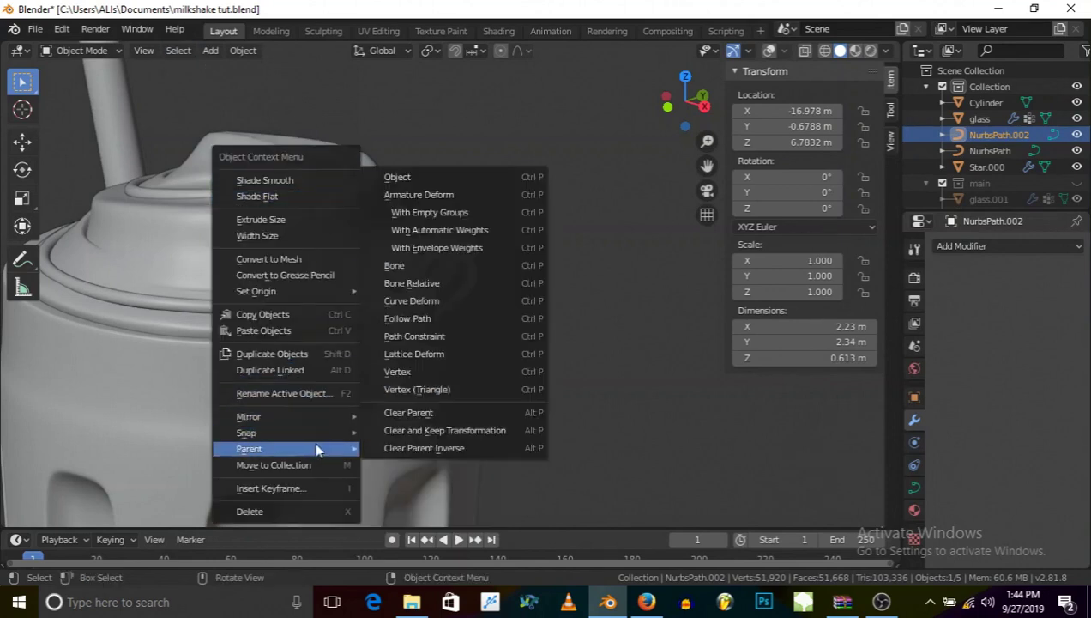
{"action": "left_click", "coordinate": [305, 260]}
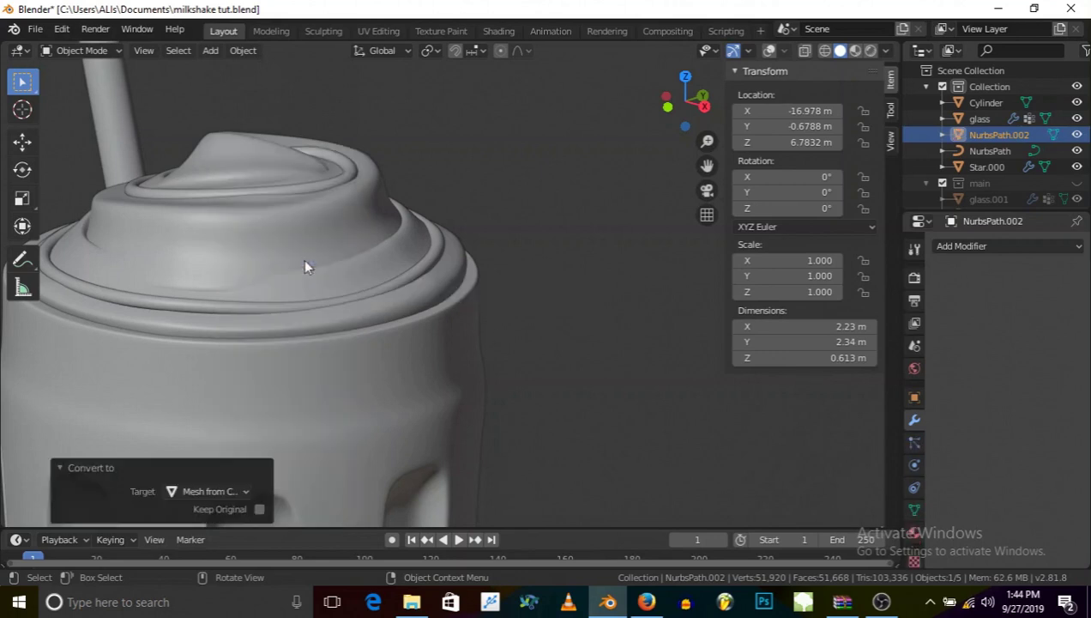
Add a Displace modifier to the drizzle mesh and give it a new texture of type Clouds.
{"action": "left_click", "coordinate": [959, 249]}
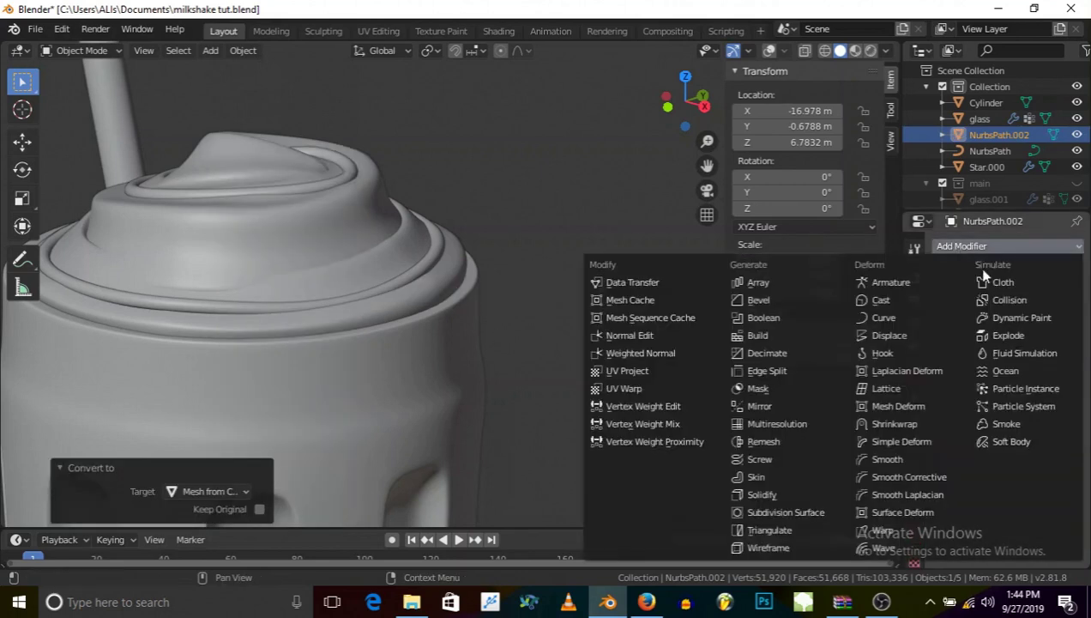
{"action": "left_click", "coordinate": [858, 351]}
{"action": "middle_click_drag", "start_coordinate": [720, 315], "coordinate": [377, 223]}
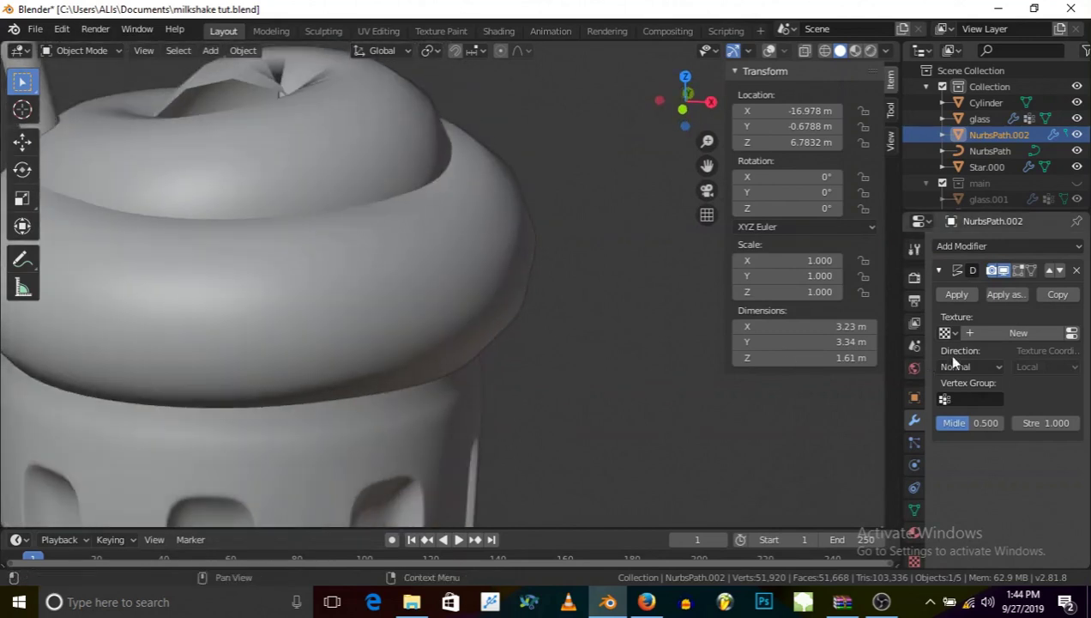
{"action": "left_click", "coordinate": [1018, 334]}
{"action": "left_click", "coordinate": [1070, 334]}
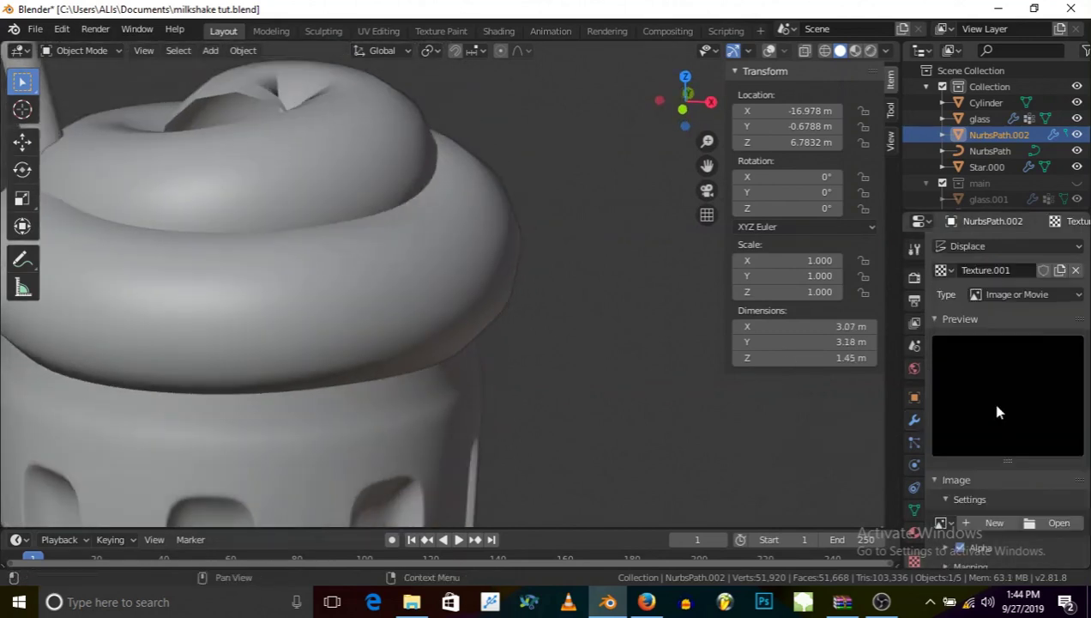
{"action": "left_click", "coordinate": [1019, 296]}
{"action": "left_click", "coordinate": [999, 348]}
{"action": "middle_click_drag", "start_coordinate": [369, 273], "coordinate": [743, 357]}
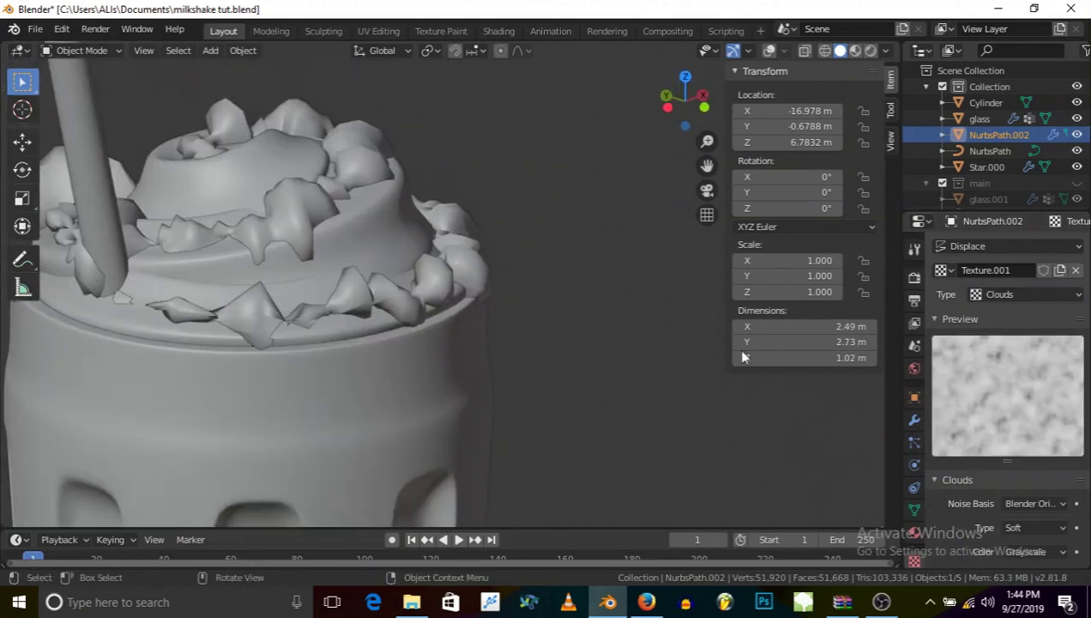
Set the drizzle's Displace strength to 0.035.
{"action": "left_click", "coordinate": [916, 419]}
{"action": "mouse_move", "coordinate": [1020, 427]}
{"action": "left_mouse_down"}
{"action": "mouse_move", "coordinate": [995, 427]}
{"action": "mouse_move", "coordinate": [1019, 427]}
{"action": "left_mouse_up"}
{"action": "left_click", "coordinate": [1019, 424]}
{"action": "left_click", "coordinate": [1018, 424]}
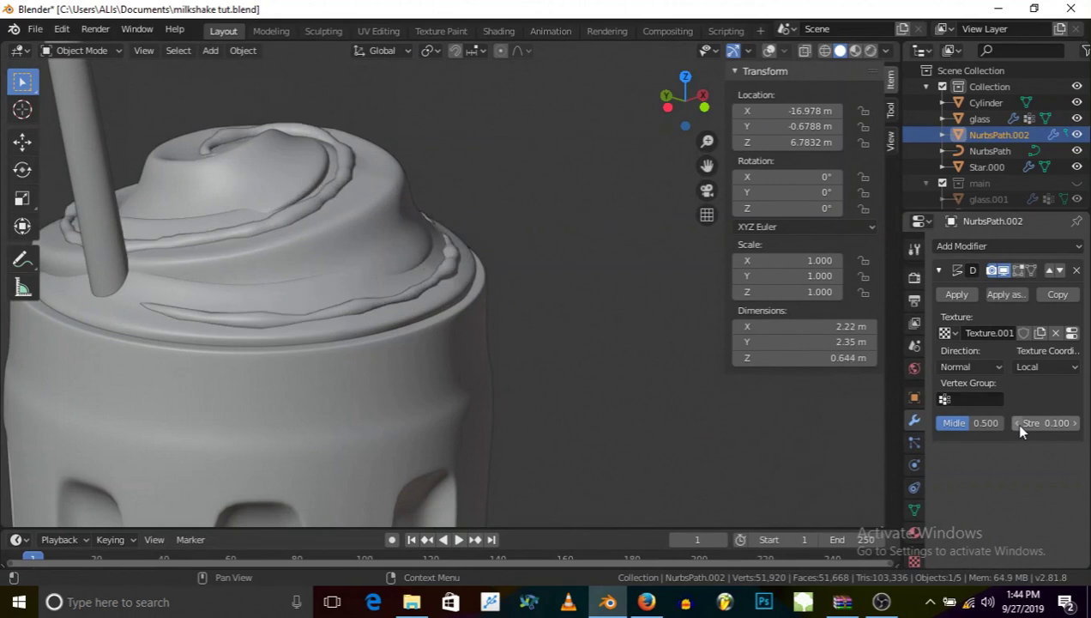
{"action": "left_click", "coordinate": [1019, 424]}
{"action": "left_click", "coordinate": [1041, 422]}
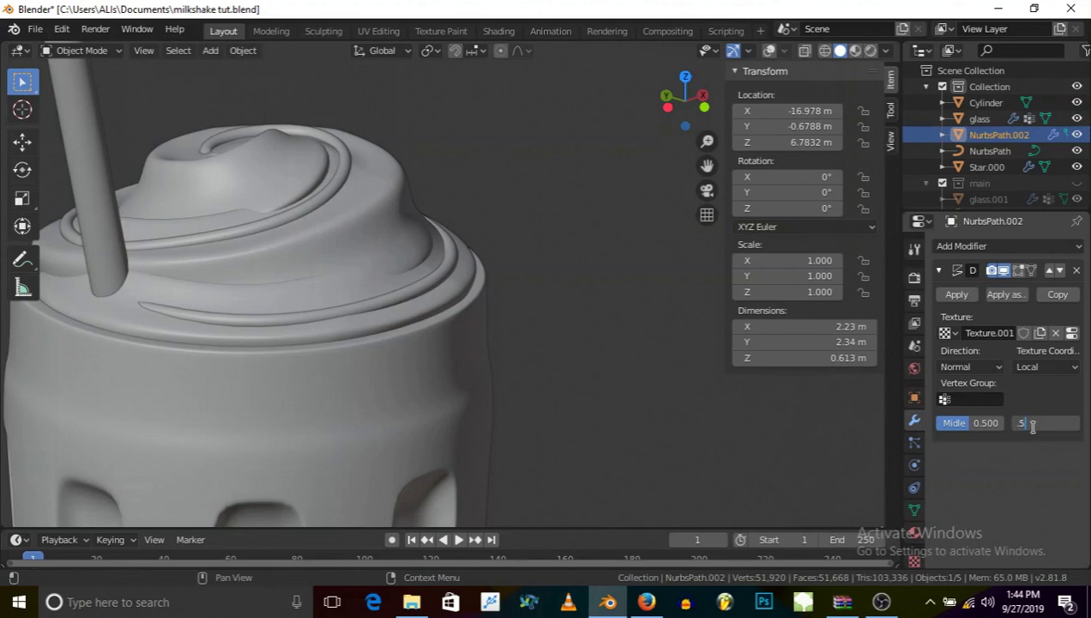
{"action": "key", "text": "Return"}
{"action": "middle_click_drag", "start_coordinate": [214, 129], "coordinate": [371, 290]}
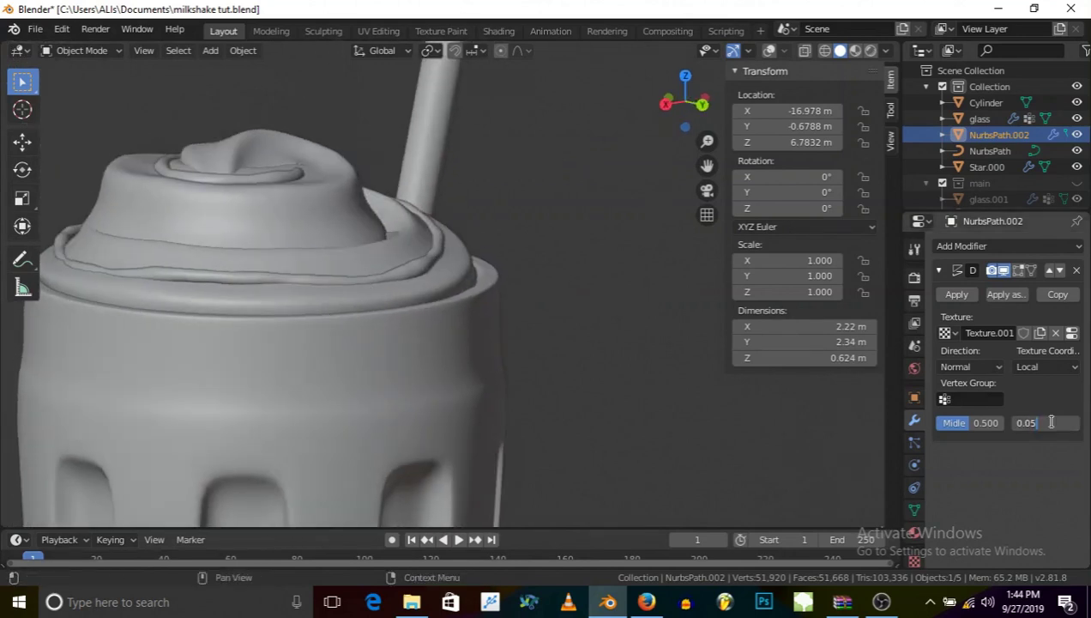
{"action": "middle_click_drag", "start_coordinate": [600, 304], "coordinate": [240, 287]}
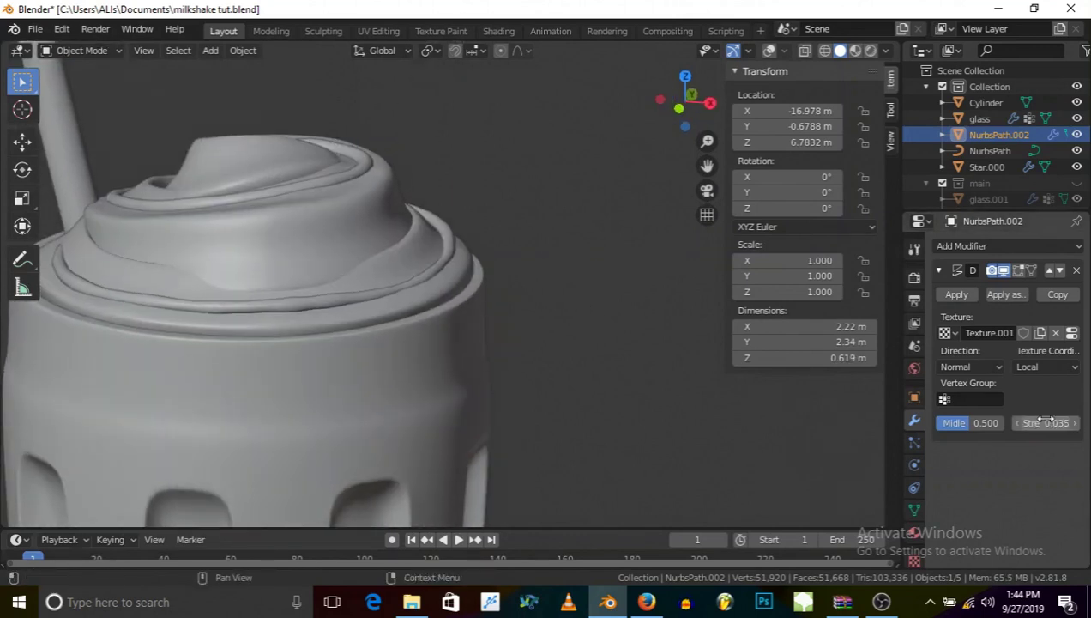
Try to align the active camera to the selected drizzle.
{"action": "scroll", "coordinate": [386, 245], "scroll_direction": "down", "scroll_amount": 5}
{"action": "middle_click_drag", "start_coordinate": [332, 245], "coordinate": [459, 402]}
{"action": "scroll", "coordinate": [341, 235], "scroll_direction": "down", "scroll_amount": 3}
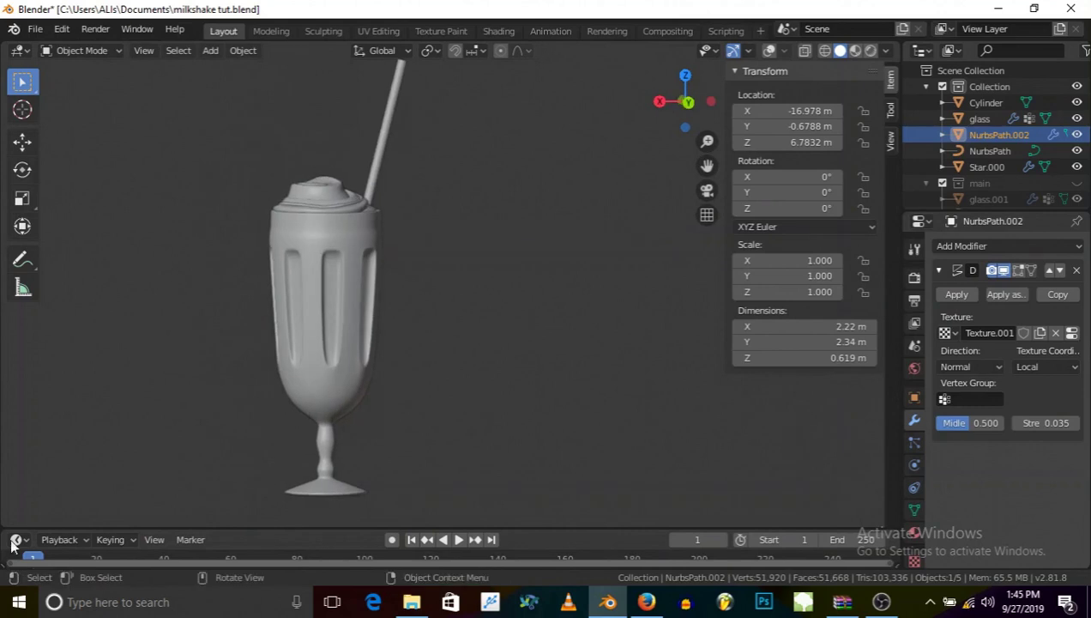
{"action": "left_click", "coordinate": [143, 50]}
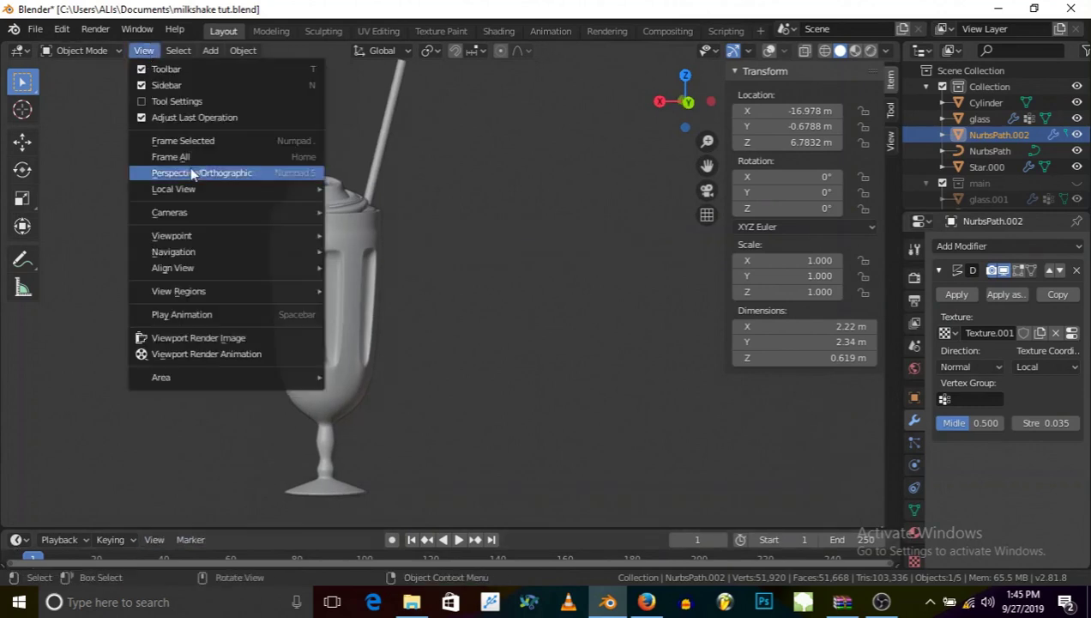
{"action": "mouse_move", "coordinate": [309, 268]}
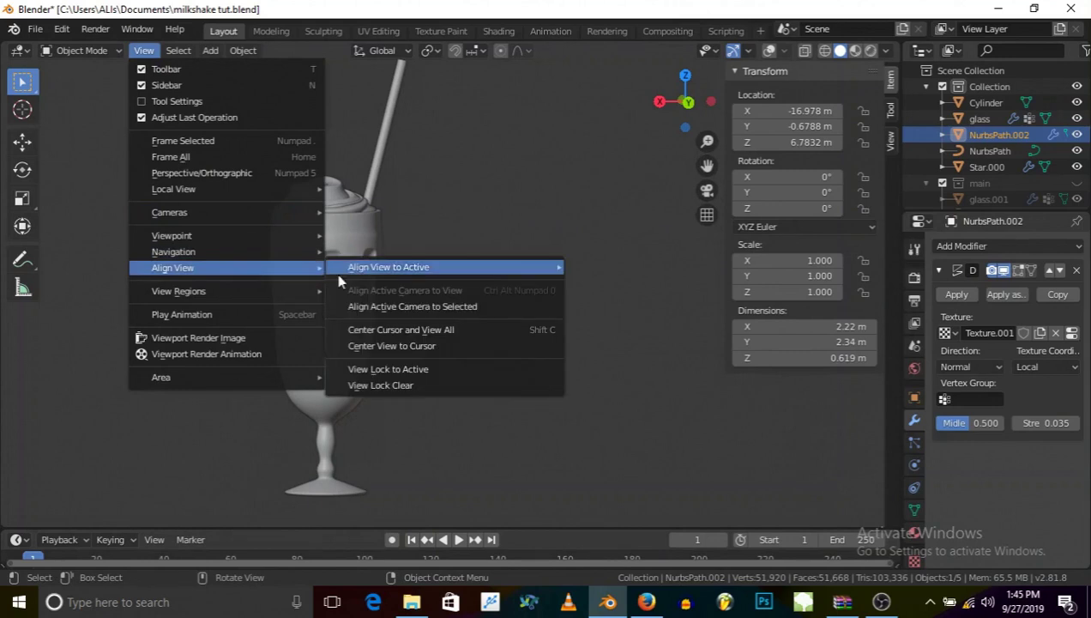
{"action": "left_click", "coordinate": [405, 306]}
Add a camera to the scene and align it to the current straight-on view of the glass.
{"action": "middle_click_drag", "start_coordinate": [508, 321], "coordinate": [470, 301]}
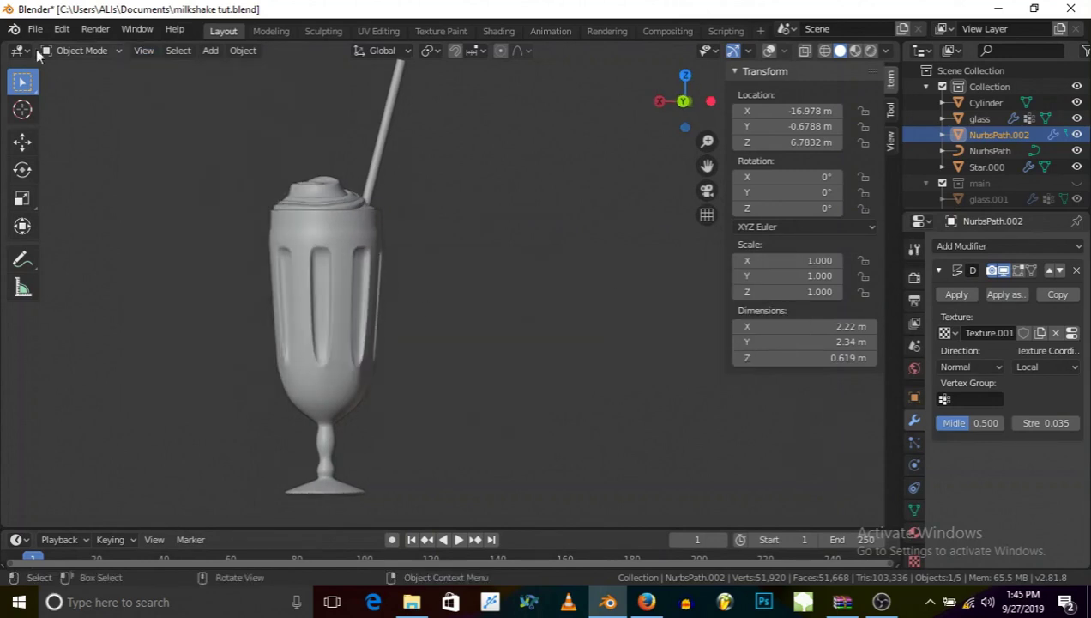
{"action": "left_click", "coordinate": [204, 52]}
{"action": "left_click", "coordinate": [236, 289]}
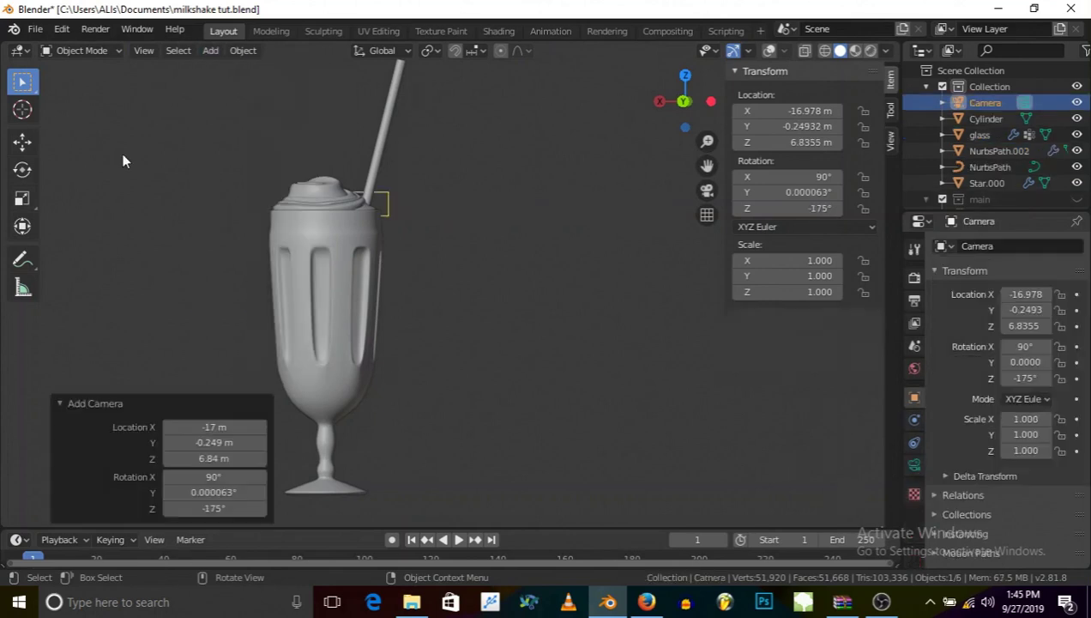
{"action": "left_click", "coordinate": [36, 30]}
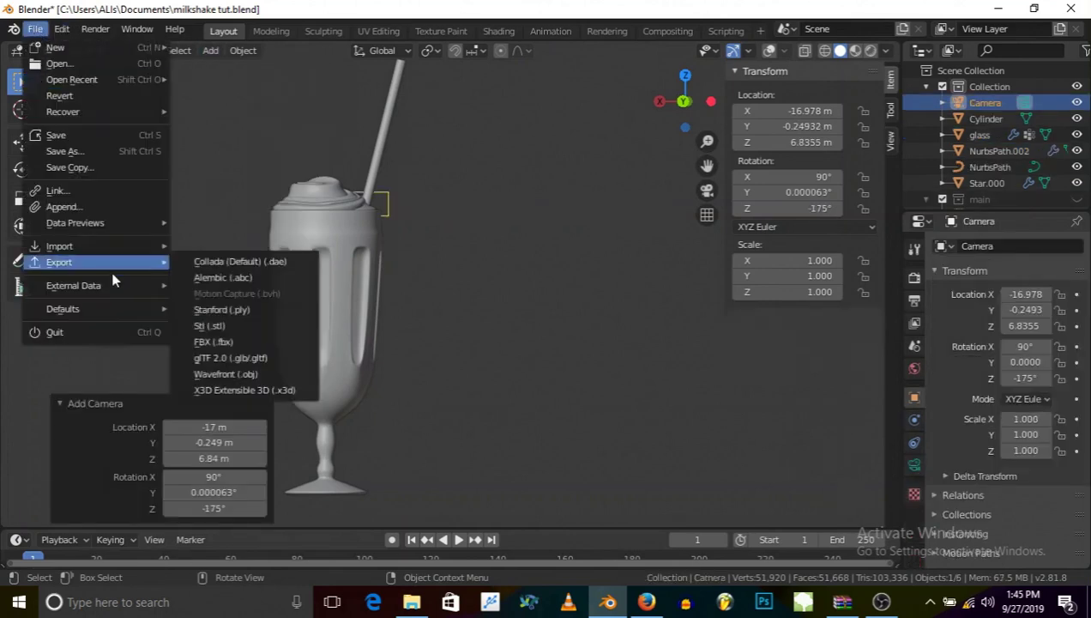
{"action": "left_click", "coordinate": [248, 50]}
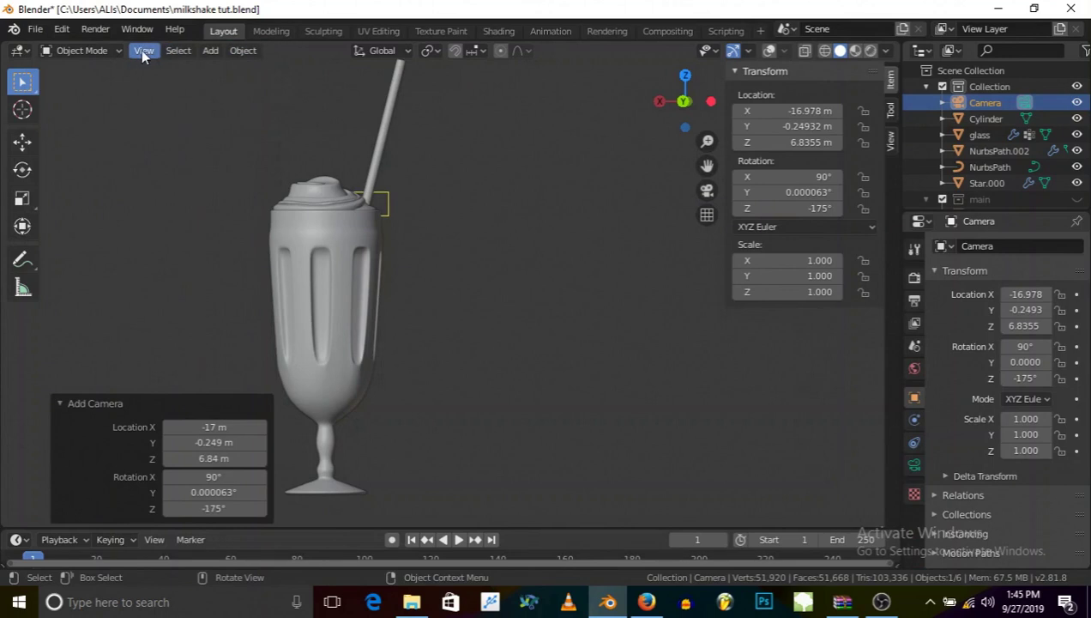
{"action": "left_click", "coordinate": [143, 52]}
{"action": "mouse_move", "coordinate": [245, 269]}
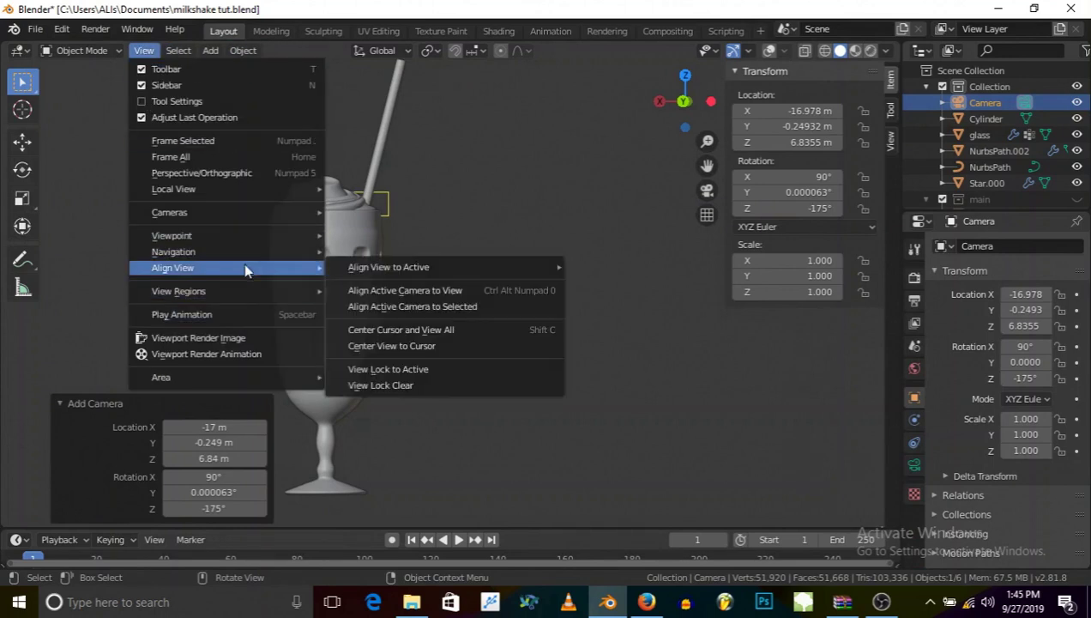
{"action": "left_click", "coordinate": [380, 290]}
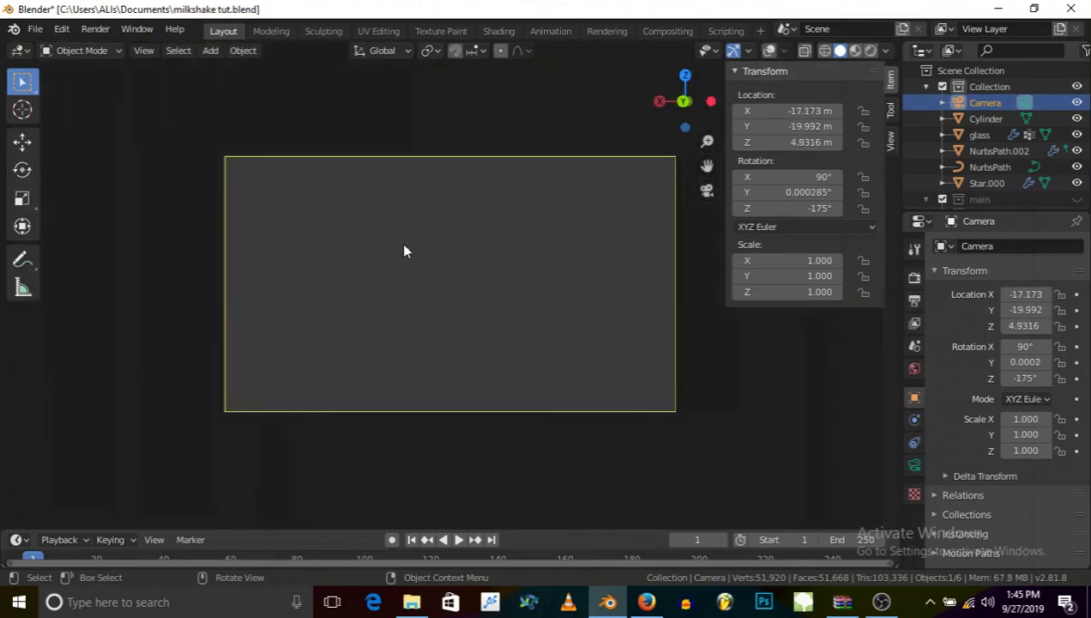
Move the camera back about 46.6 m along its local Z axis until the whole milkshake fits the frame.
{"action": "key", "text": "g"}
{"action": "key", "text": "z"}
{"action": "key", "text": "z"}
{"action": "key", "text": "Escape"}
{"action": "key", "text": "g"}
{"action": "key", "text": "z"}
{"action": "key", "text": "z"}
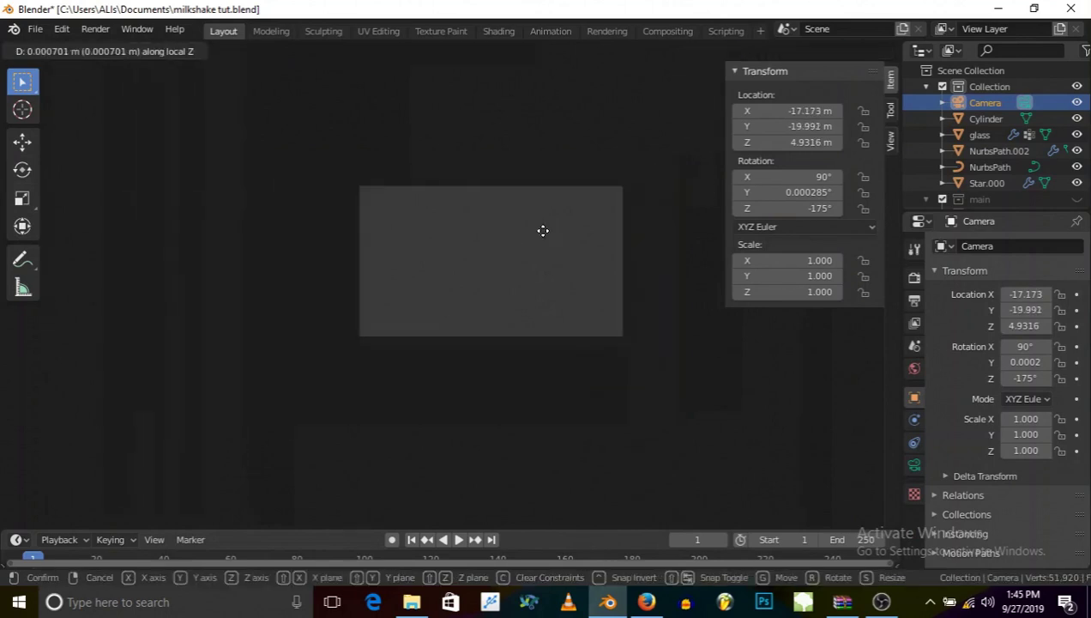
{"action": "left_click", "coordinate": [539, 442]}
Shift the camera about -0.646 m along X and 0.132 m along Z, placing the glass left of centre in the frame.
{"action": "key", "text": "g"}
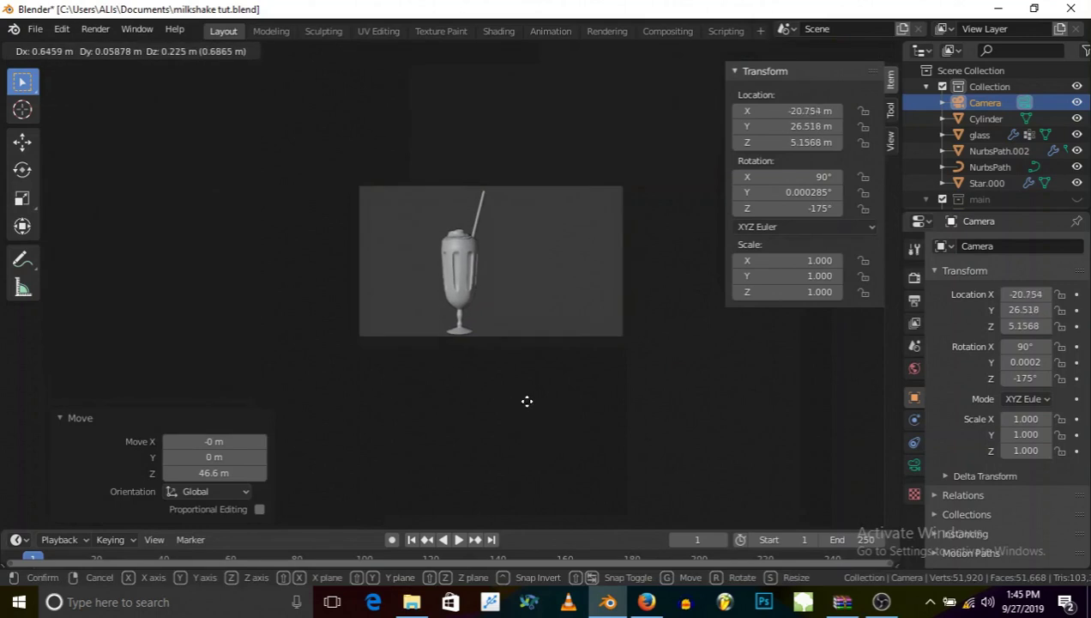
{"action": "left_click", "coordinate": [601, 413]}
{"action": "scroll", "coordinate": [582, 295], "scroll_direction": "up", "scroll_amount": 3}
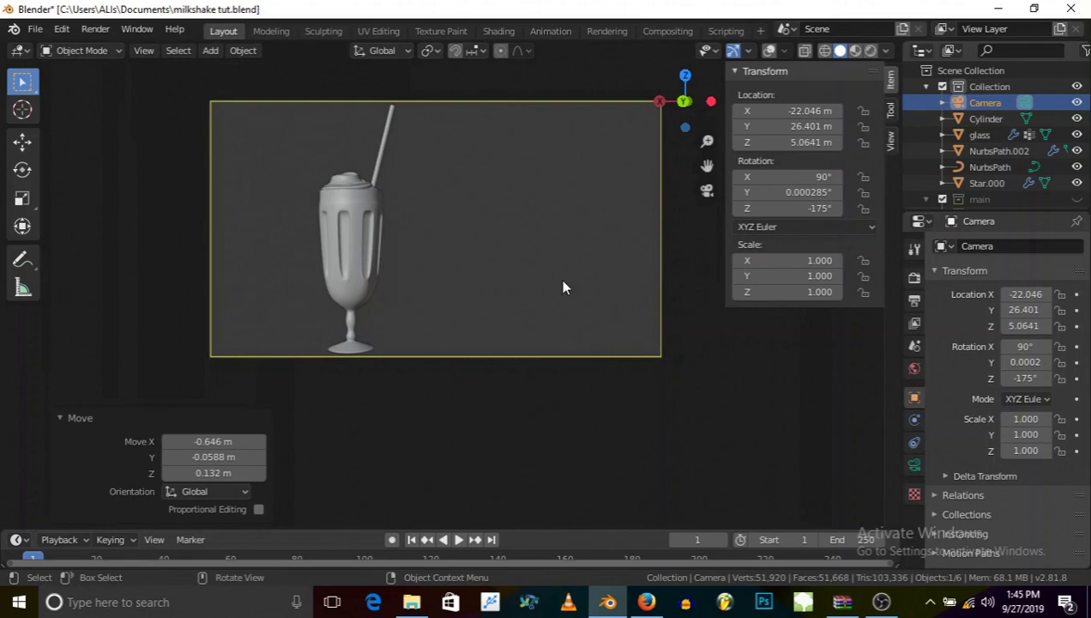
Move the camera back 2.35 m along its local Z axis and shift it about 2.91 m along X and -0.253 m along Z.
{"action": "key", "text": "g"}
{"action": "key", "text": "z"}
{"action": "key", "text": "z"}
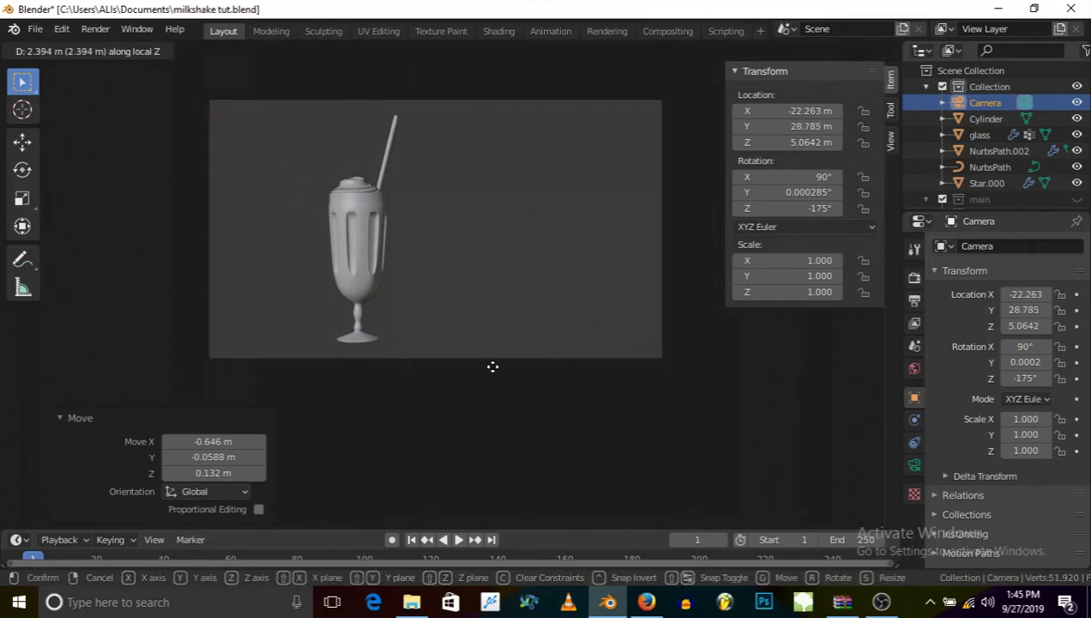
{"action": "left_click", "coordinate": [471, 341]}
{"action": "key", "text": "g"}
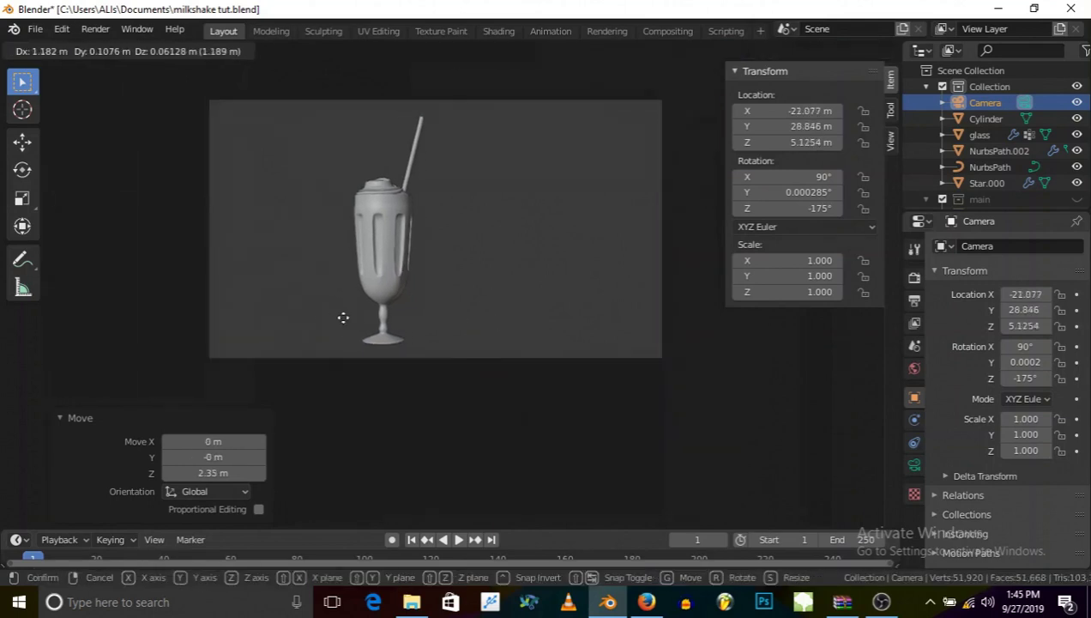
{"action": "left_click", "coordinate": [188, 349]}
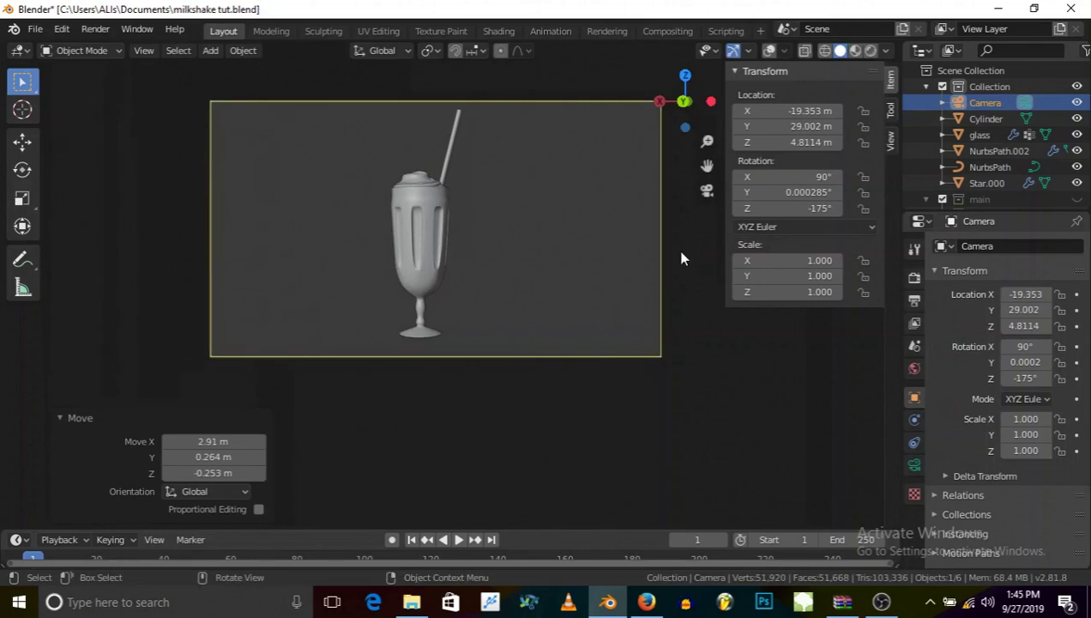
Move the camera about 0.892 m closer to the glass along its local Z axis.
{"action": "scroll", "coordinate": [679, 231], "scroll_direction": "up", "scroll_amount": 1}
{"action": "middle_click_drag", "start_coordinate": [468, 240], "coordinate": [487, 247], "text": "shift"}
{"action": "key", "text": "g"}
{"action": "key", "text": "z"}
{"action": "key", "text": "z"}
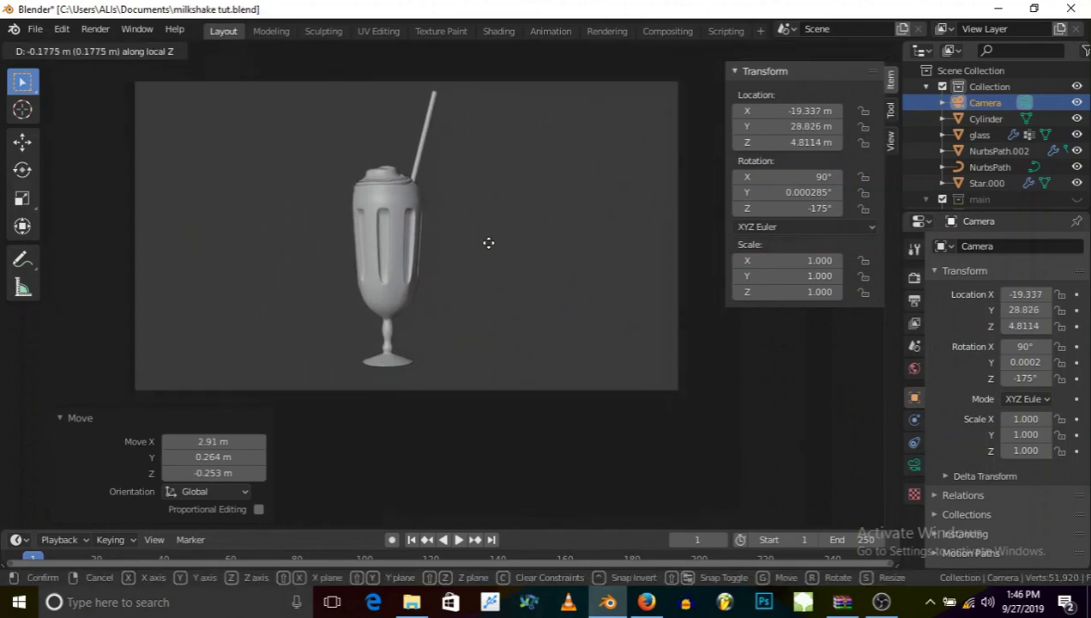
{"action": "left_click", "coordinate": [498, 218]}
Set the camera's focal length to 100 mm.
{"action": "left_click", "coordinate": [915, 465]}
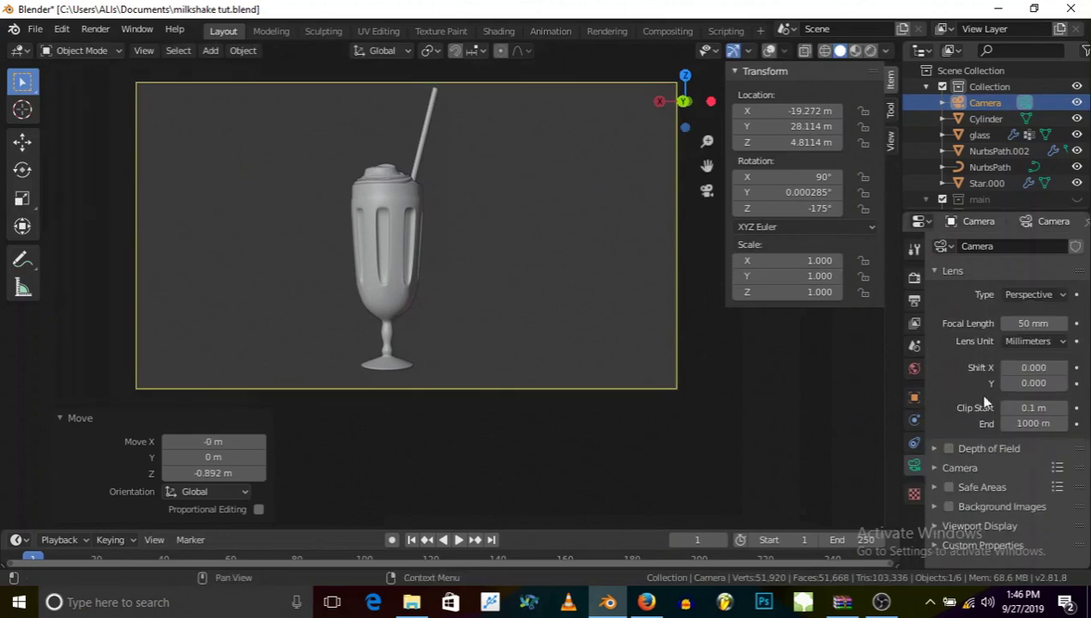
{"action": "left_click", "coordinate": [1026, 323]}
{"action": "type", "text": "100"}
{"action": "key", "text": "Return"}
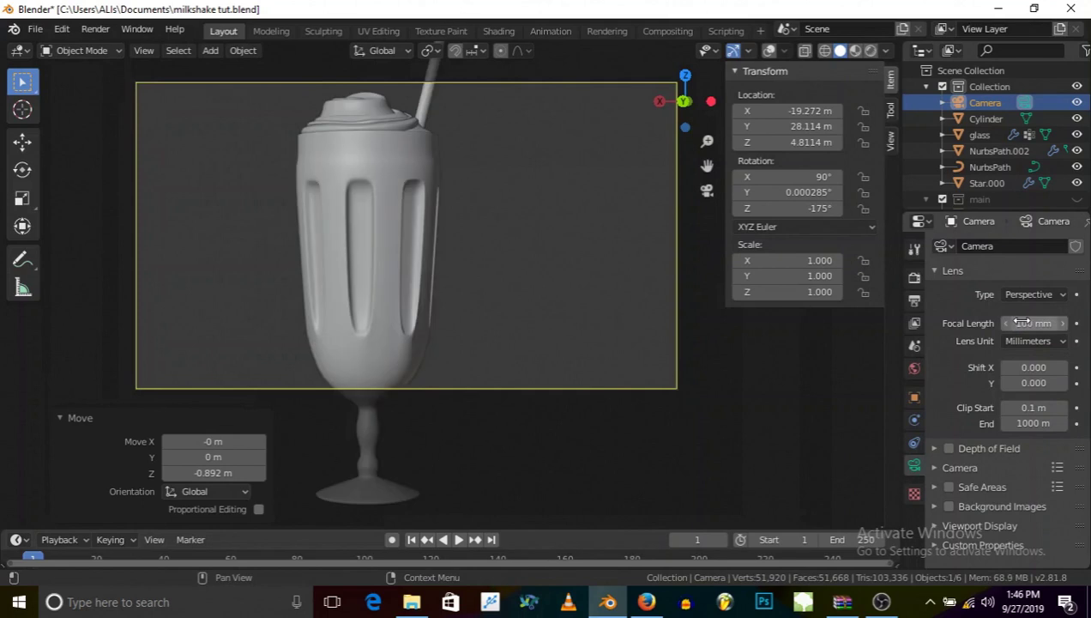
Move the camera back along its local Z axis by about 4.88 m, 6.16 m and 15.9 m until the glass fits the frame vertically.
{"action": "key", "text": "g"}
{"action": "key", "text": "z"}
{"action": "key", "text": "z"}
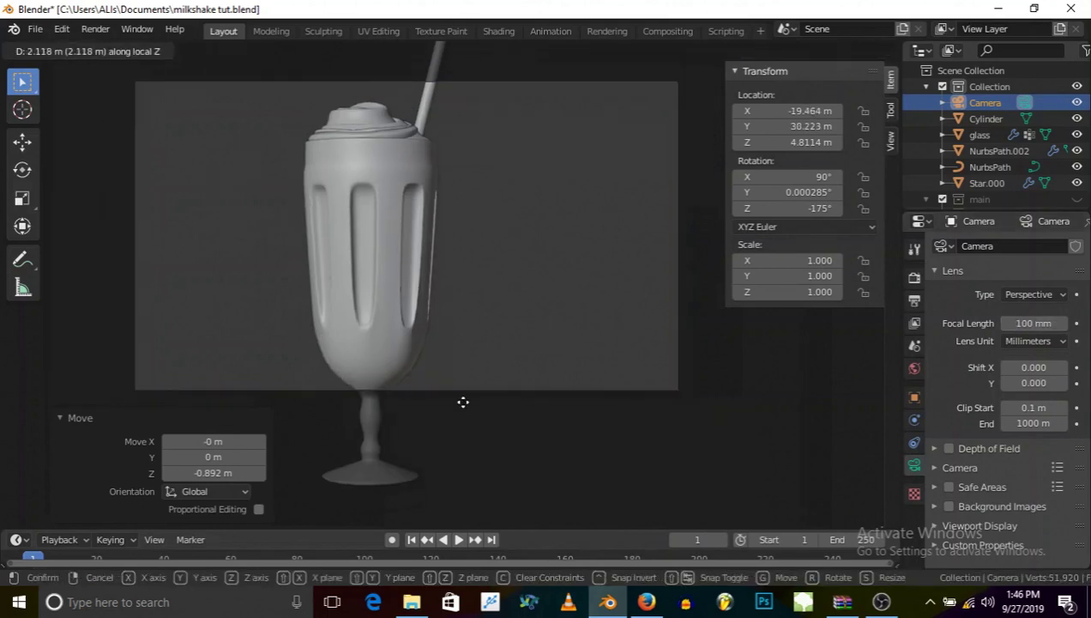
{"action": "left_click", "coordinate": [517, 300]}
{"action": "key", "text": "g"}
{"action": "key", "text": "z"}
{"action": "key", "text": "z"}
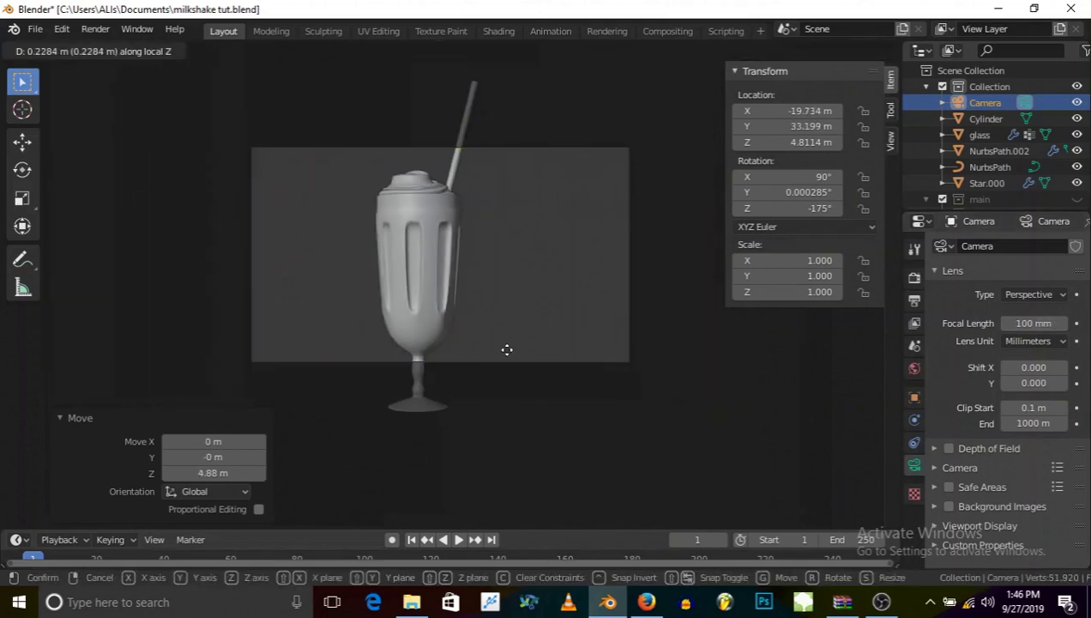
{"action": "left_click", "coordinate": [490, 506]}
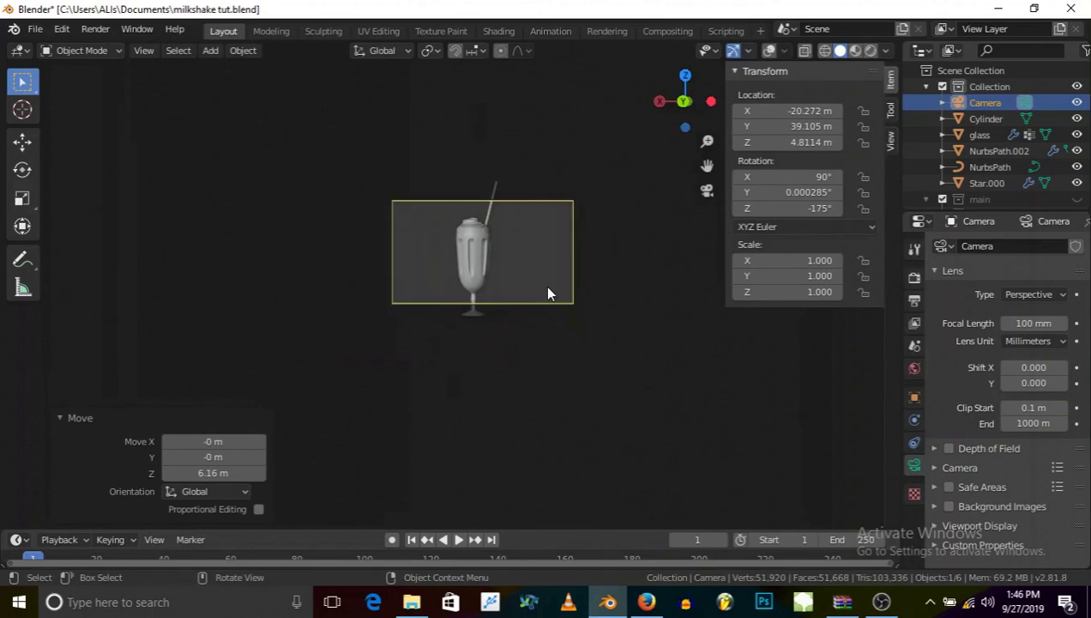
{"action": "key", "text": "g"}
{"action": "key", "text": "z"}
{"action": "key", "text": "z"}
{"action": "left_click", "coordinate": [546, 452]}
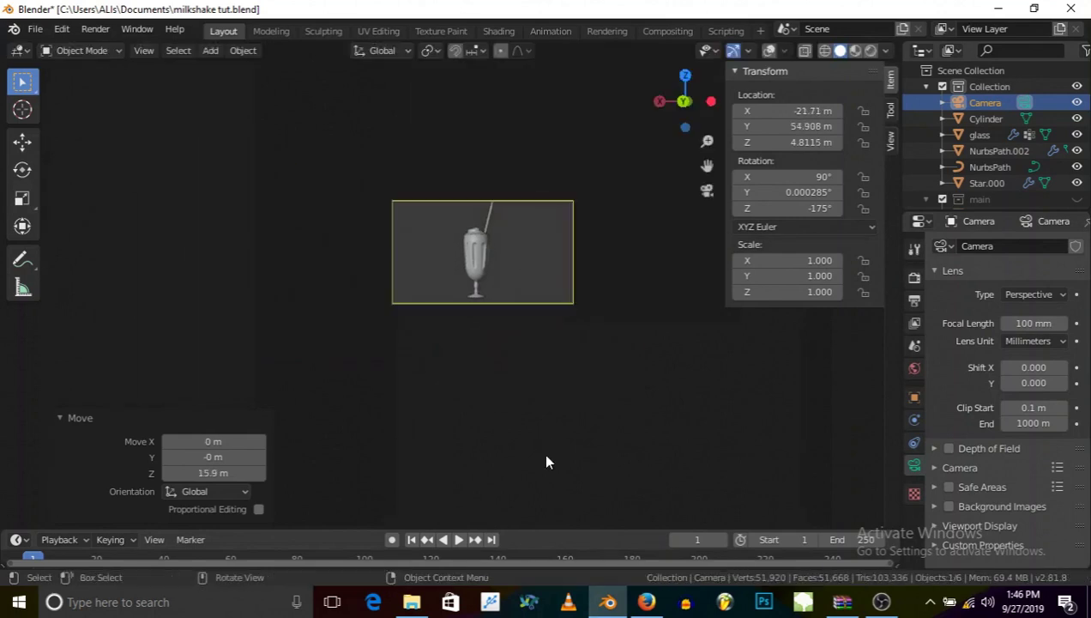
Raise the camera about 0.314 m so the milkshake sits within the frame, and collapse the Move settings.
{"action": "scroll", "coordinate": [555, 210], "scroll_direction": "up", "scroll_amount": 6}
{"action": "scroll", "coordinate": [410, 299], "scroll_direction": "down", "scroll_amount": 3}
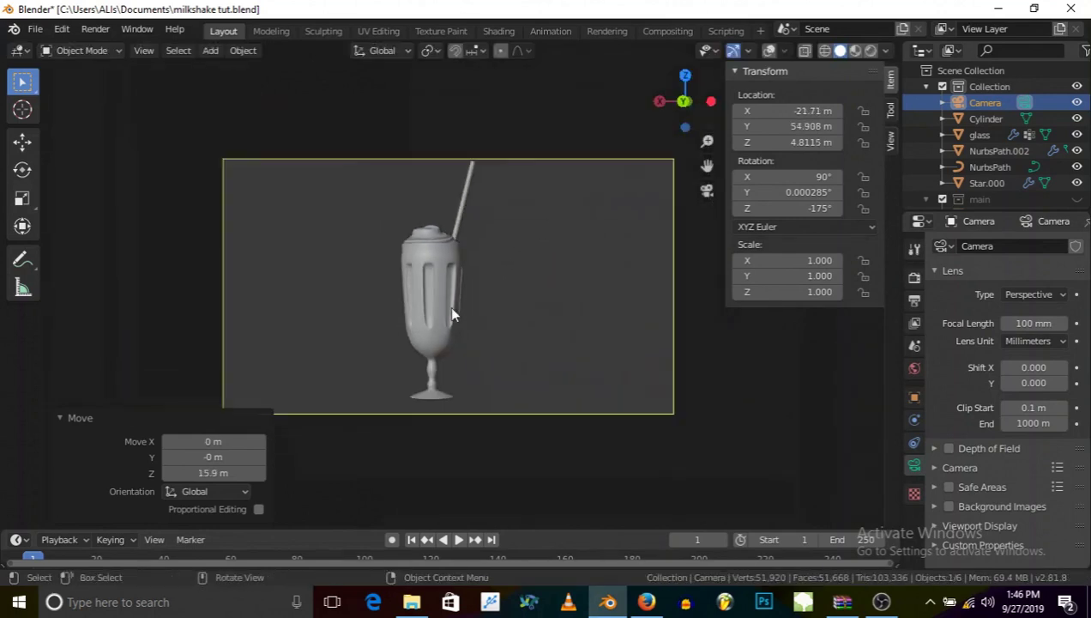
{"action": "key", "text": "g"}
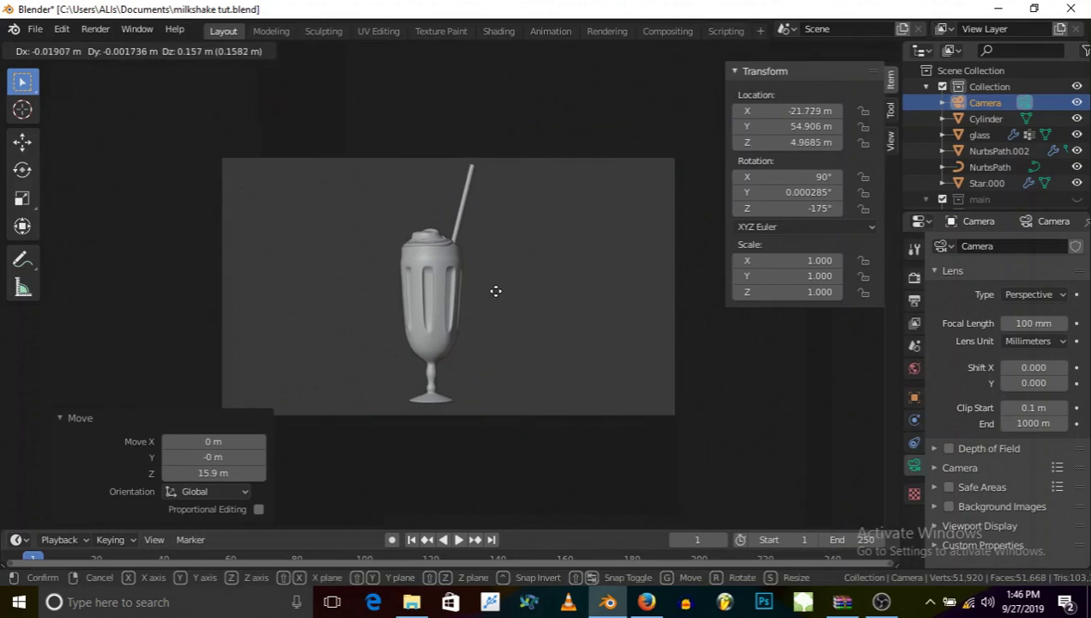
{"action": "left_click", "coordinate": [501, 260]}
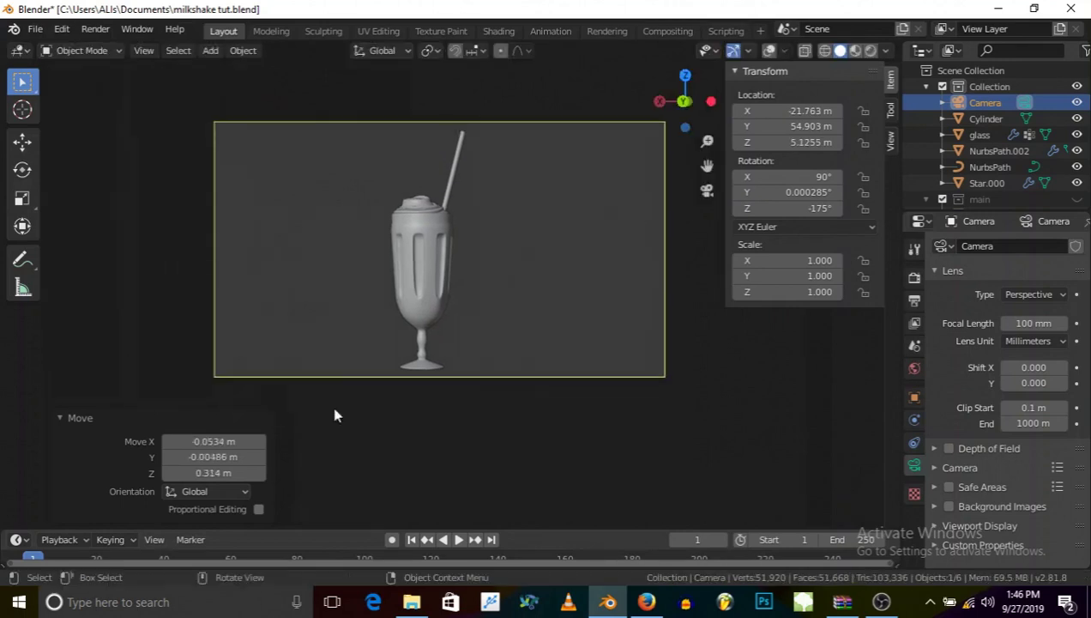
{"action": "left_click", "coordinate": [80, 418]}
{"action": "scroll", "coordinate": [414, 284], "scroll_direction": "up", "scroll_amount": 5}
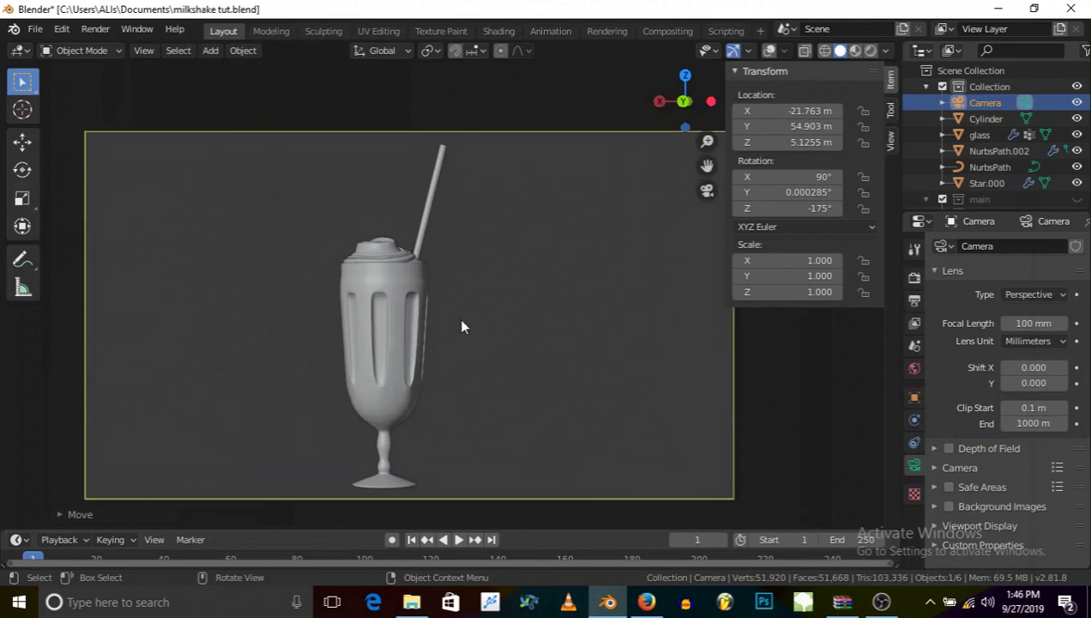
Set the camera's passepartout opacity to 1.000 so the area outside the frame is black.
{"action": "left_click", "coordinate": [970, 525]}
{"action": "scroll", "coordinate": [967, 532], "scroll_direction": "down", "scroll_amount": 3}
{"action": "left_click", "coordinate": [944, 541]}
{"action": "scroll", "coordinate": [969, 539], "scroll_direction": "down", "scroll_amount": 1}
{"action": "left_click_drag", "start_coordinate": [1003, 536], "coordinate": [1082, 536]}
{"action": "scroll", "coordinate": [452, 315], "scroll_direction": "down", "scroll_amount": 2}
{"action": "middle_click_drag", "start_coordinate": [474, 349], "coordinate": [542, 350], "text": "shift"}
{"action": "scroll", "coordinate": [534, 333], "scroll_direction": "up", "scroll_amount": 2}
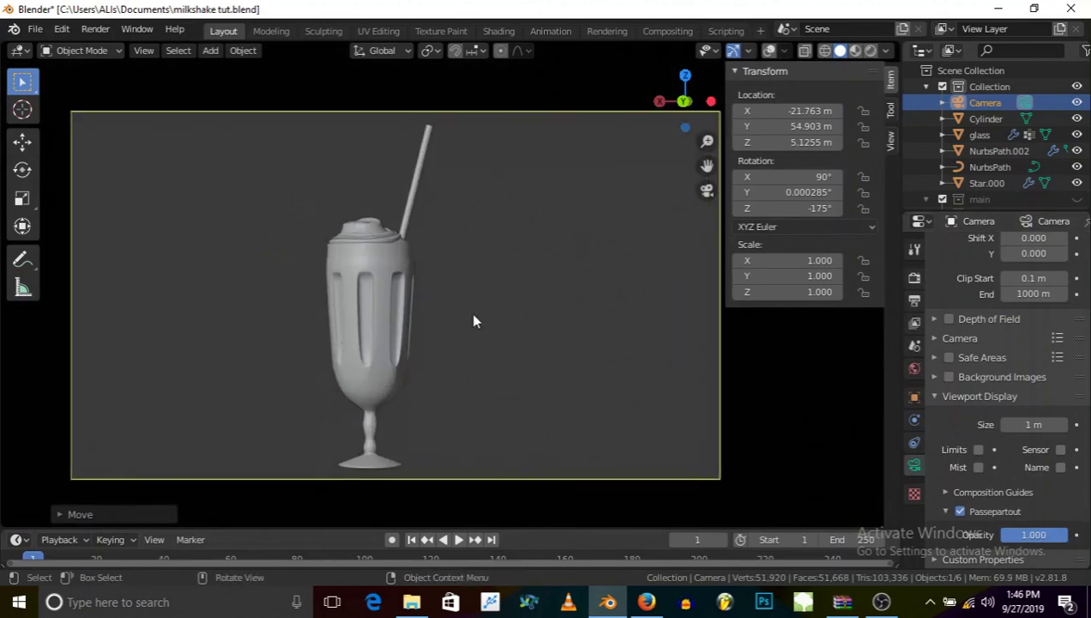
Hide the transform sidebar and fit the camera frame to the viewport.
{"action": "key", "text": "n"}
{"action": "middle_click_drag", "start_coordinate": [500, 323], "coordinate": [582, 303], "text": "shift"}
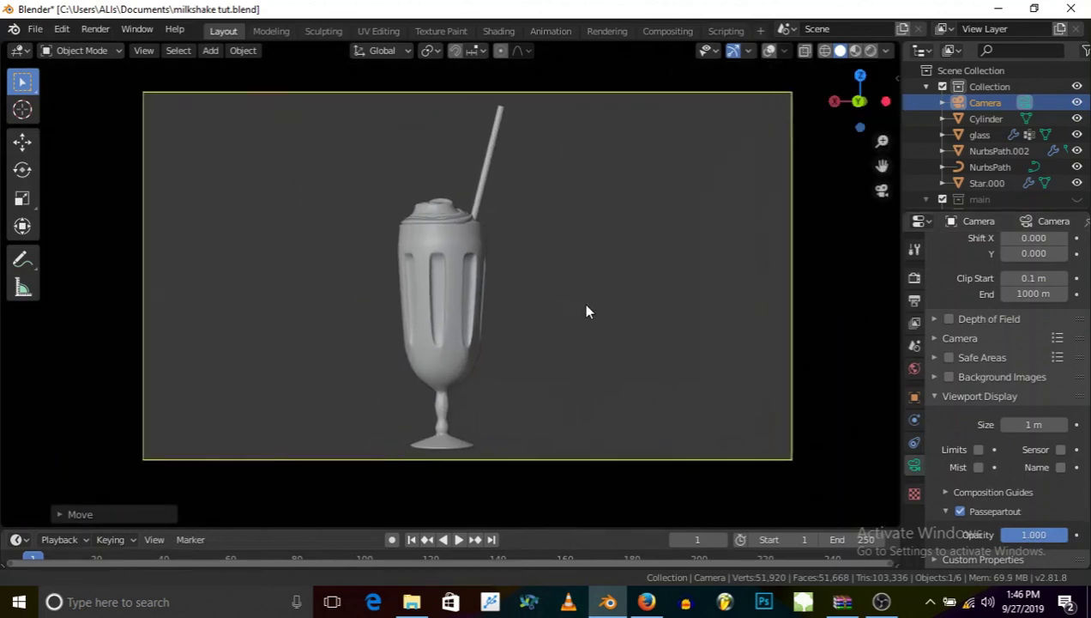
{"action": "scroll", "coordinate": [503, 285], "scroll_direction": "up", "scroll_amount": 1}
{"action": "middle_click_drag", "start_coordinate": [520, 289], "coordinate": [516, 297], "text": "shift"}
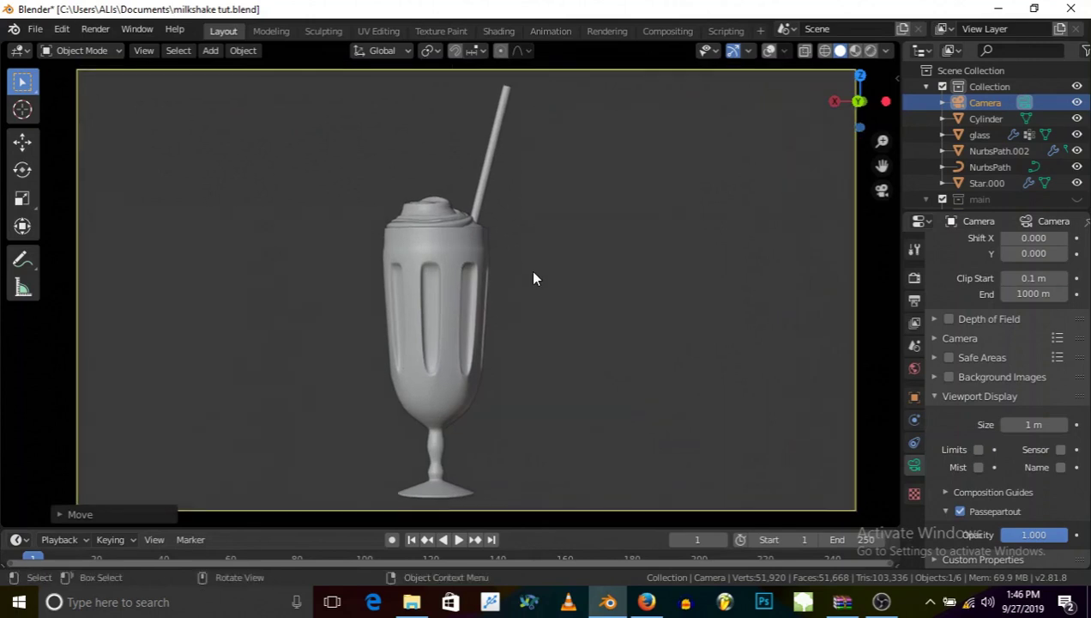
{"action": "scroll", "coordinate": [420, 236], "scroll_direction": "down", "scroll_amount": 1}
{"action": "scroll", "coordinate": [421, 236], "scroll_direction": "up", "scroll_amount": 1}
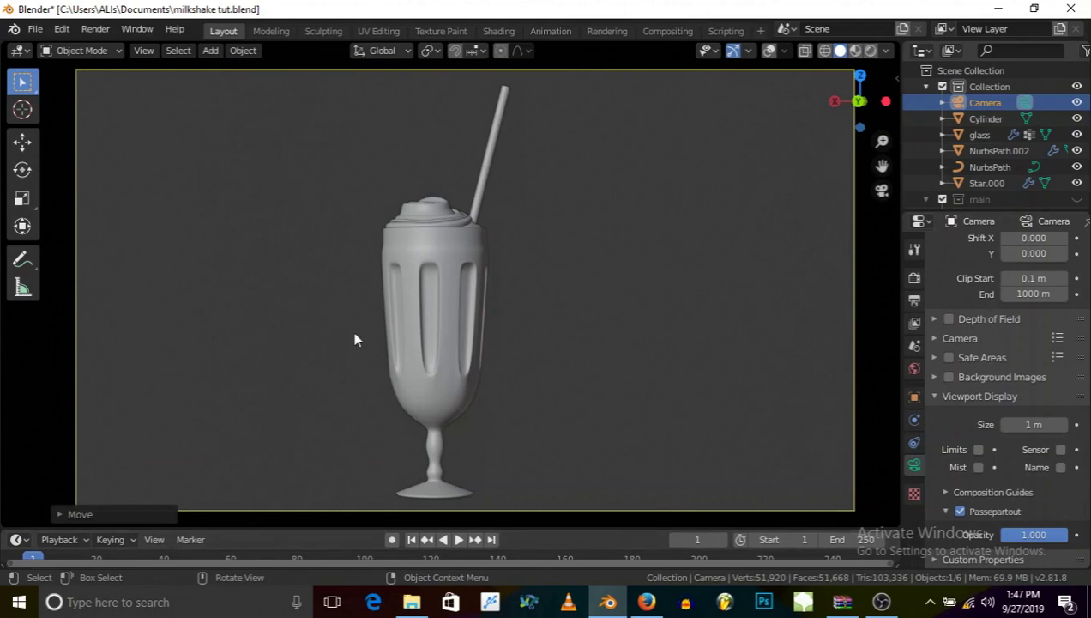
Leave the camera view and hide the whipped cream, the spiral drizzle mesh and the straw.
{"action": "key", "text": "KP_0"}
{"action": "scroll", "coordinate": [498, 299], "scroll_direction": "up", "scroll_amount": 8}
{"action": "left_click", "coordinate": [482, 296]}
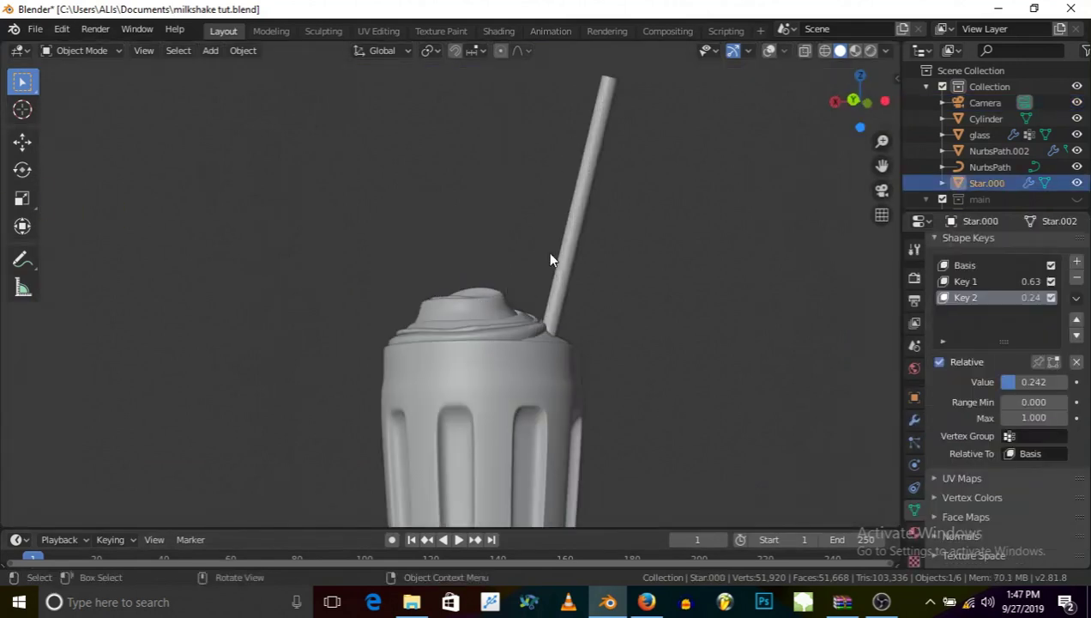
{"action": "key", "text": "h"}
{"action": "left_click", "coordinate": [514, 290]}
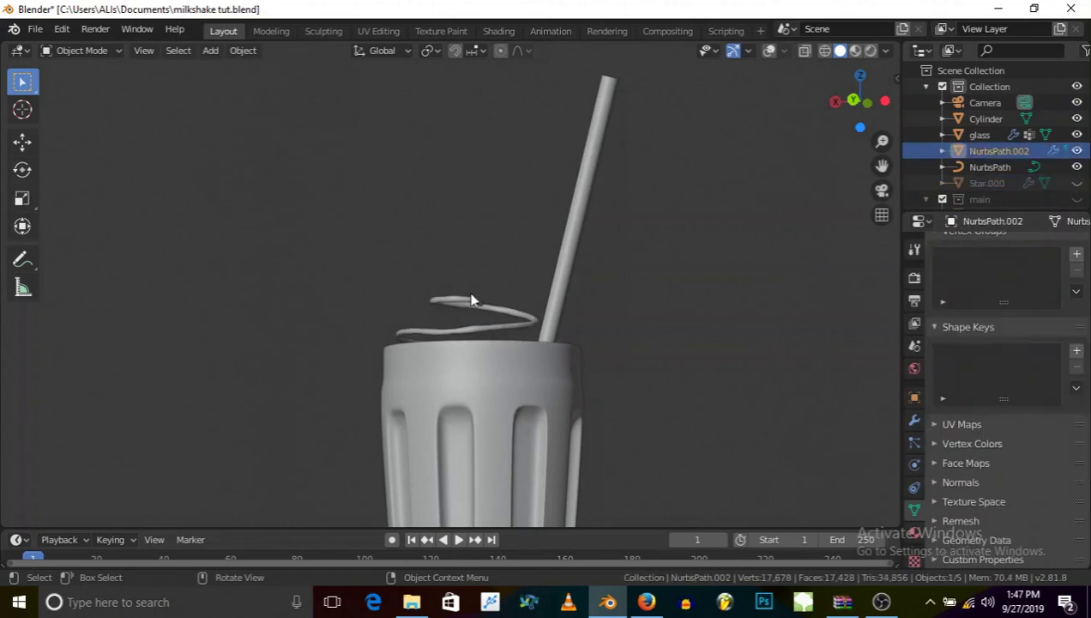
{"action": "key", "text": "h"}
{"action": "left_click", "coordinate": [566, 250]}
{"action": "key", "text": "h"}
Turn on the viewport overlays and hide the spiral NURBS path above the glass, leaving only the glass visible.
{"action": "scroll", "coordinate": [490, 256], "scroll_direction": "down", "scroll_amount": 4}
{"action": "middle_click_drag", "start_coordinate": [490, 256], "coordinate": [490, 350]}
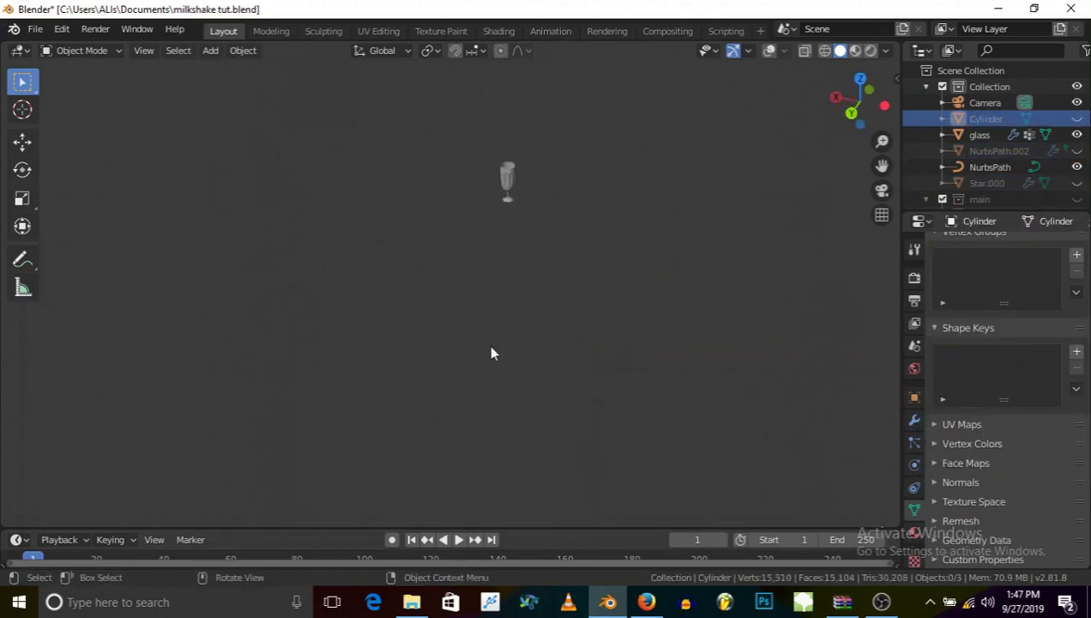
{"action": "left_click", "coordinate": [477, 180]}
{"action": "scroll", "coordinate": [476, 176], "scroll_direction": "up", "scroll_amount": 6}
{"action": "middle_click_drag", "start_coordinate": [499, 247], "coordinate": [515, 214]}
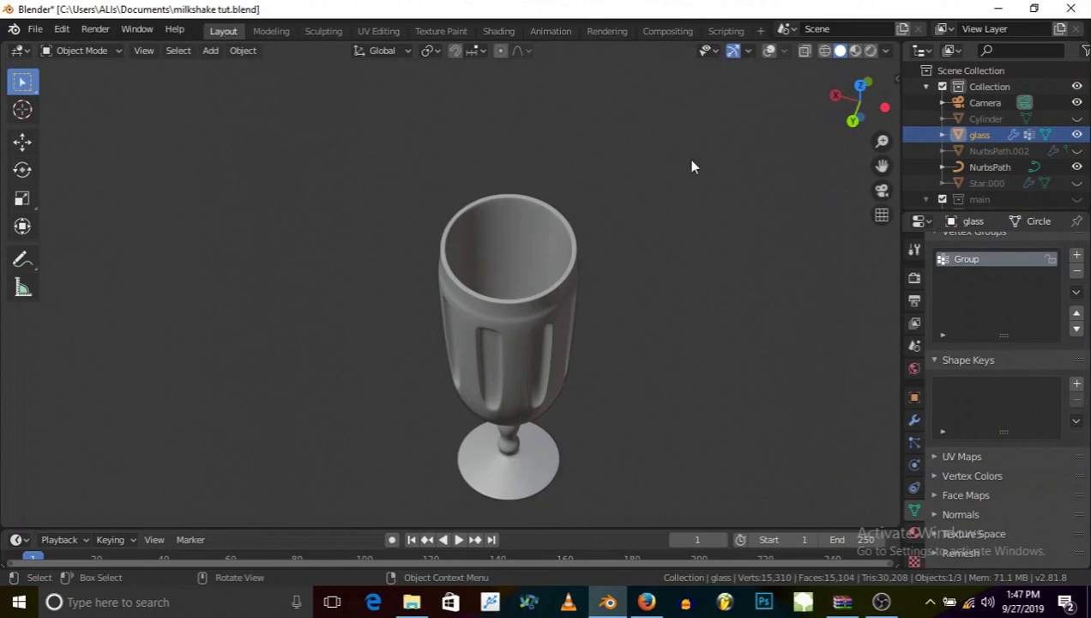
{"action": "left_click", "coordinate": [769, 52]}
{"action": "middle_click_drag", "start_coordinate": [454, 296], "coordinate": [502, 300]}
{"action": "left_click", "coordinate": [526, 238]}
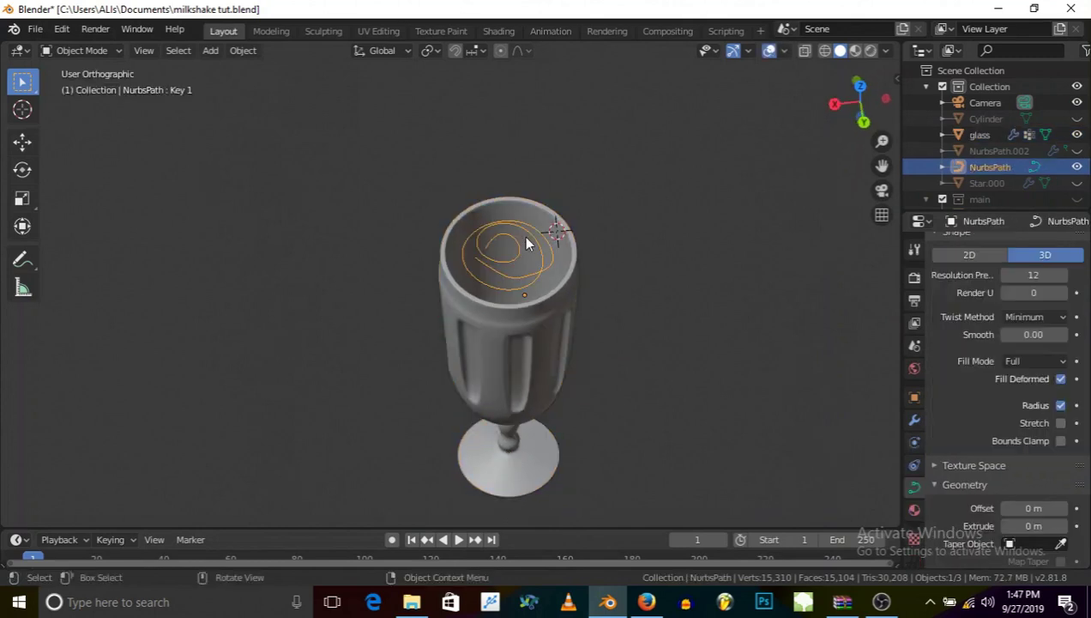
{"action": "key", "text": "h"}
{"action": "middle_click_drag", "start_coordinate": [527, 233], "coordinate": [501, 244]}
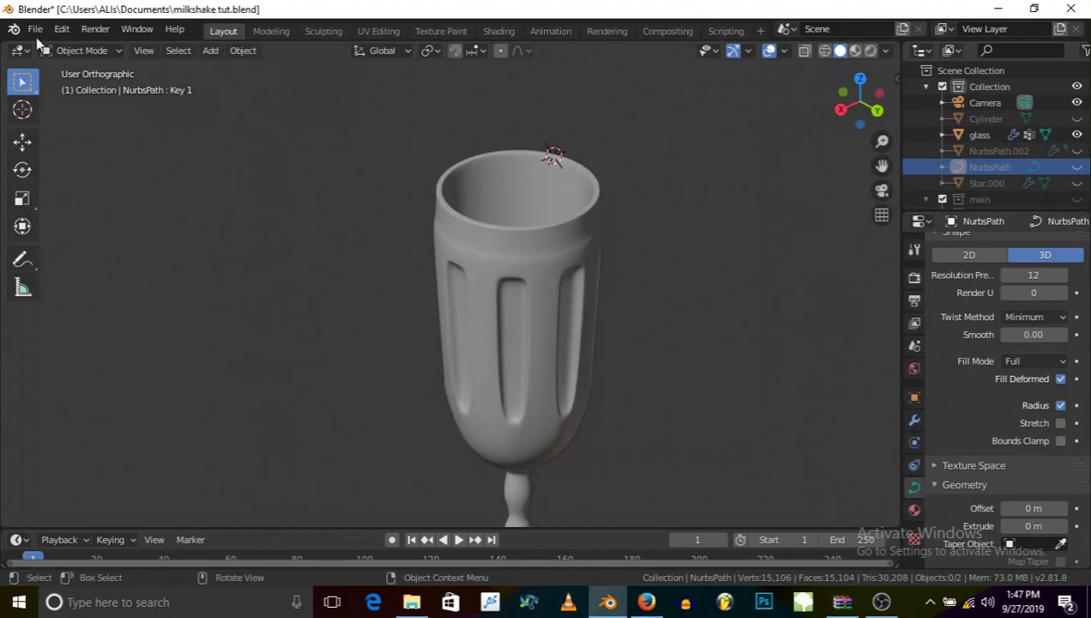
Edit the glass mesh in face select mode and hide the uppermost ring of faces on its inner wall.
{"action": "left_click", "coordinate": [90, 49]}
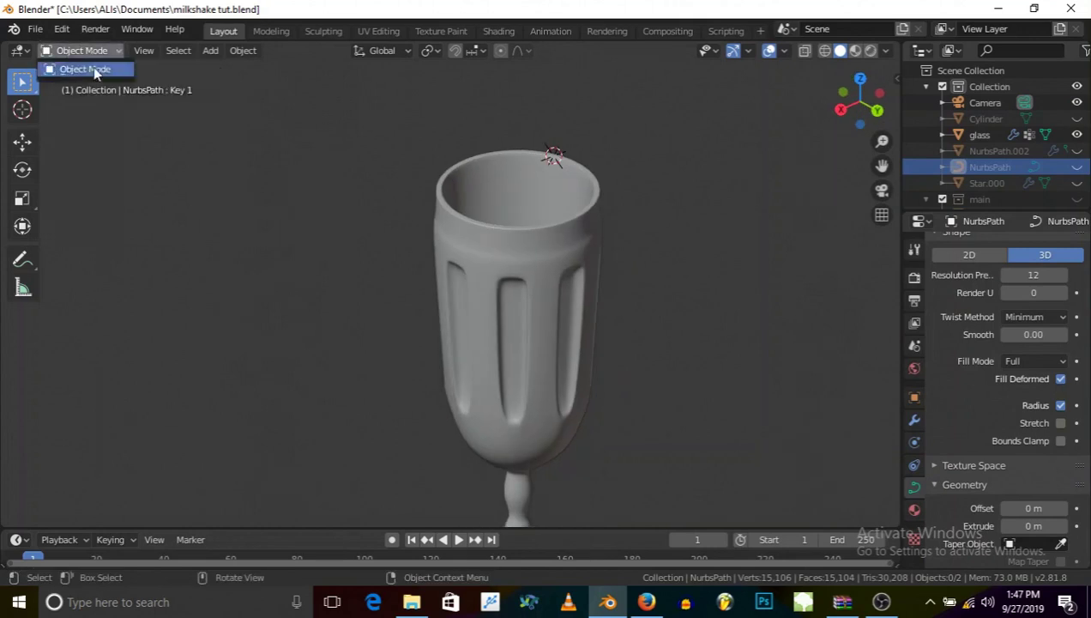
{"action": "left_click", "coordinate": [444, 228]}
{"action": "left_click", "coordinate": [77, 50]}
{"action": "left_click", "coordinate": [77, 85]}
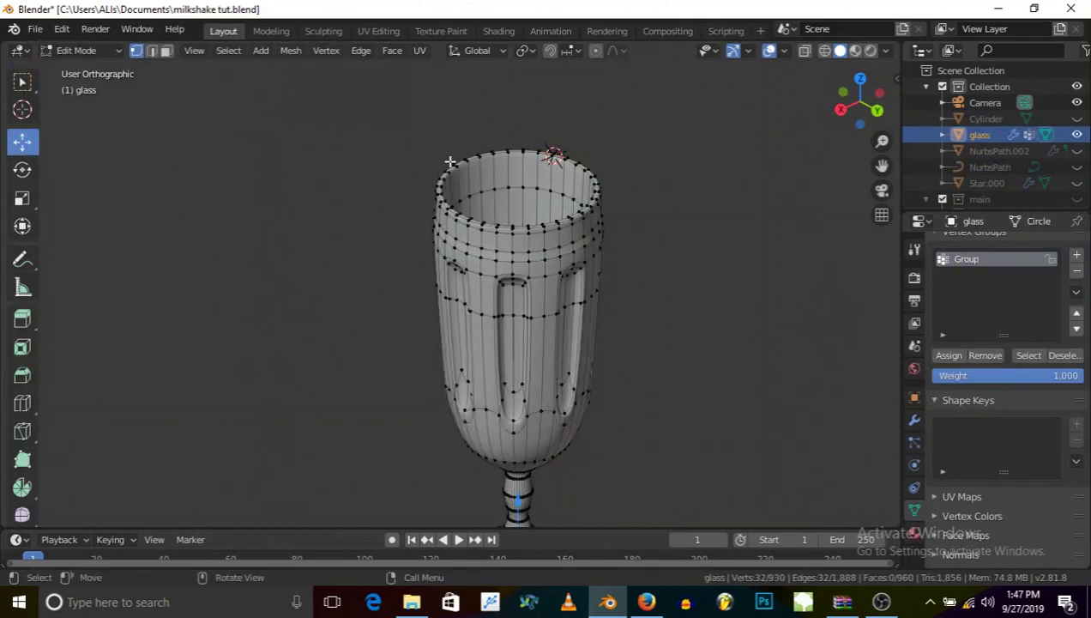
{"action": "scroll", "coordinate": [493, 174], "scroll_direction": "up", "scroll_amount": 4}
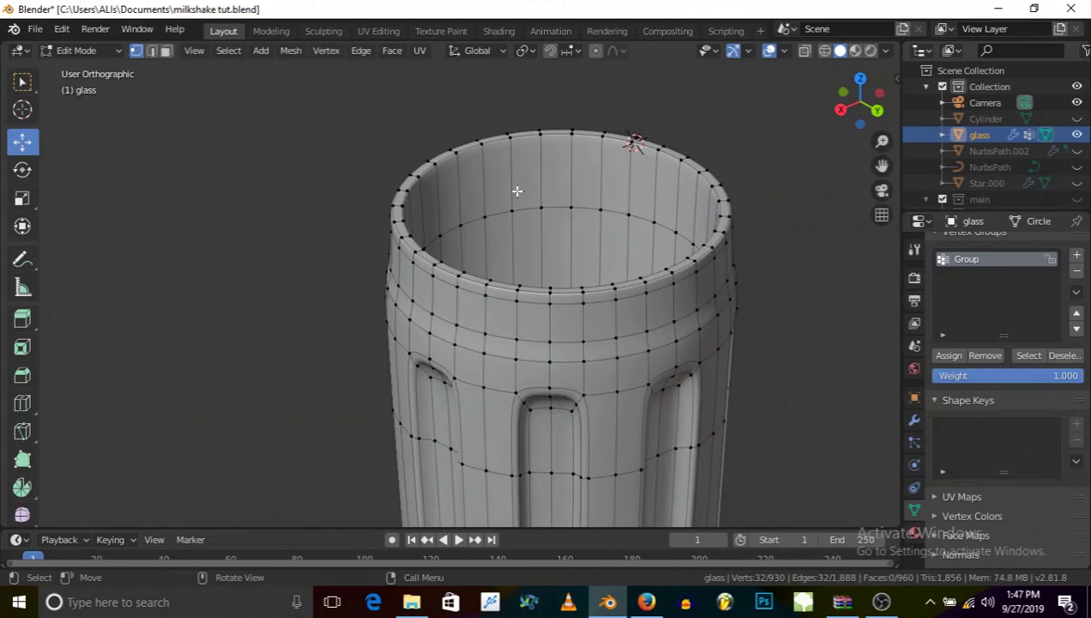
{"action": "left_click", "coordinate": [167, 50]}
{"action": "left_click", "coordinate": [482, 209], "text": "alt"}
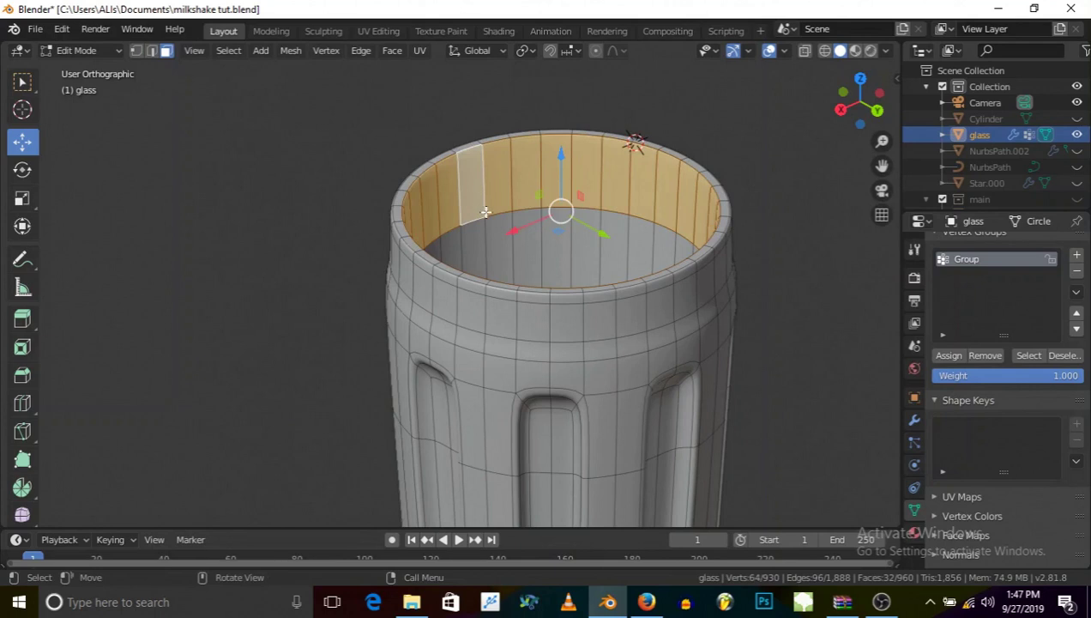
{"action": "key", "text": "h"}
Select the next inner ring of faces, grow the selection down the inner wall, and reveal the hidden faces to include them.
{"action": "key", "text": "ctrl"}
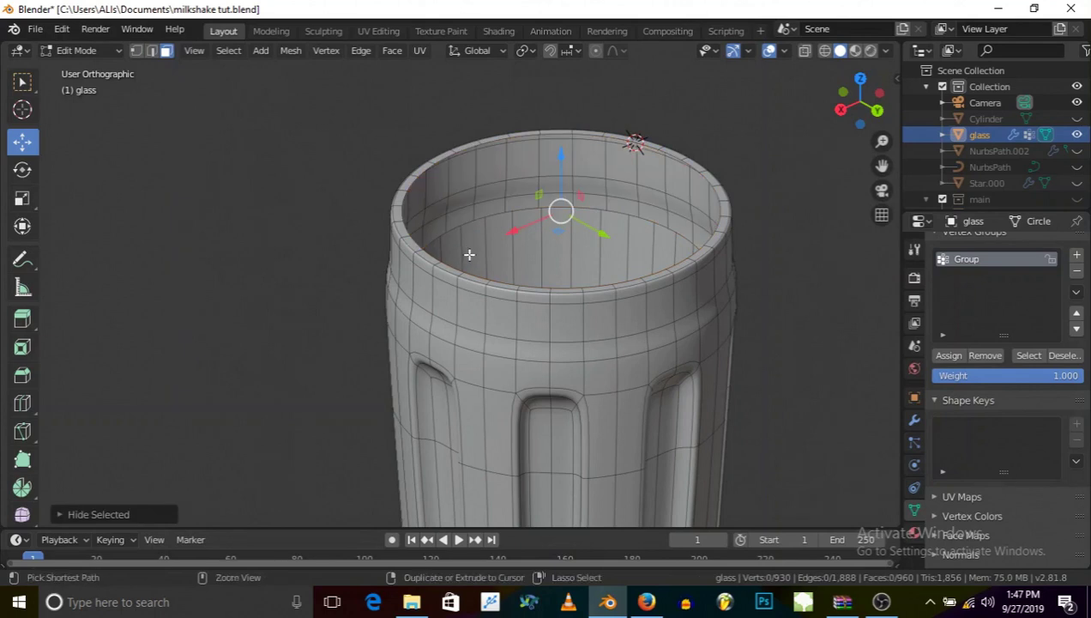
{"action": "middle_click_drag", "start_coordinate": [470, 218], "coordinate": [485, 332]}
{"action": "left_click", "coordinate": [486, 324]}
{"action": "key", "text": "ctrl+KP_Add"}
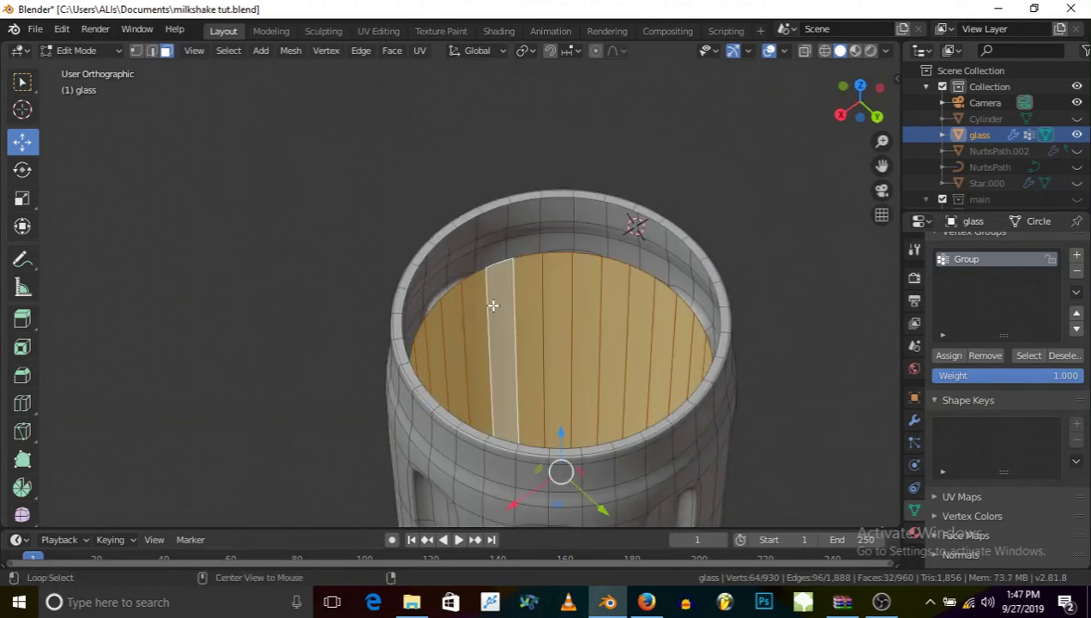
{"action": "scroll", "coordinate": [396, 296], "scroll_direction": "down", "scroll_amount": 6}
{"action": "middle_click_drag", "start_coordinate": [398, 300], "coordinate": [393, 390]}
{"action": "middle_click_drag", "start_coordinate": [498, 396], "coordinate": [502, 333]}
{"action": "key", "text": "alt+h"}
{"action": "scroll", "coordinate": [465, 337], "scroll_direction": "up", "scroll_amount": 6}
{"action": "scroll", "coordinate": [444, 288], "scroll_direction": "down", "scroll_amount": 3}
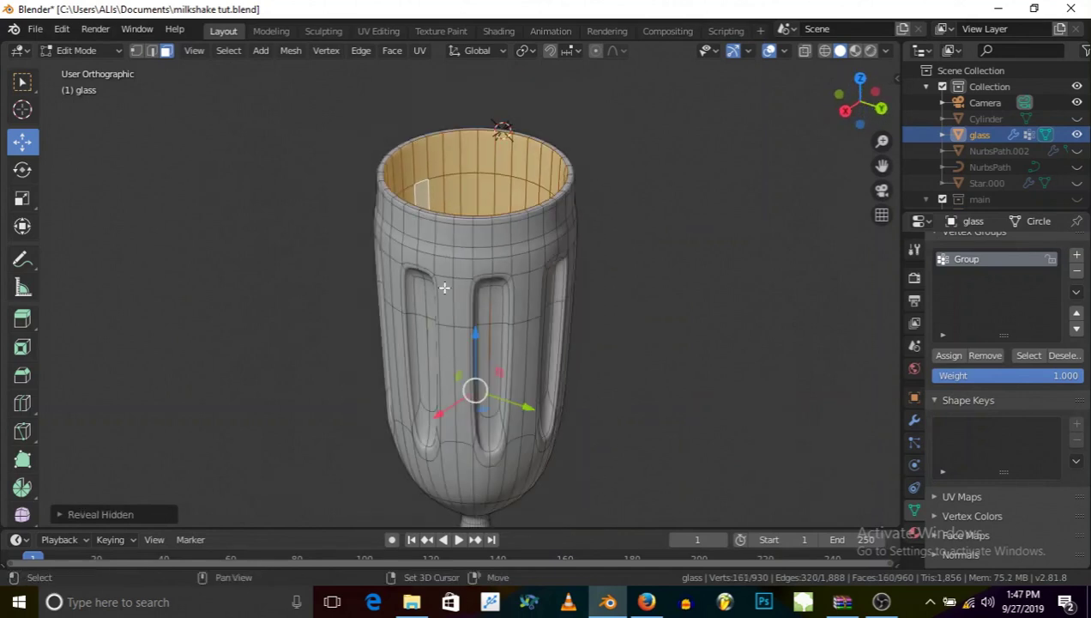
Duplicate the selected inner wall faces in place and separate the copy into its own object.
{"action": "key", "text": "shift+d"}
{"action": "right_click", "coordinate": [440, 250]}
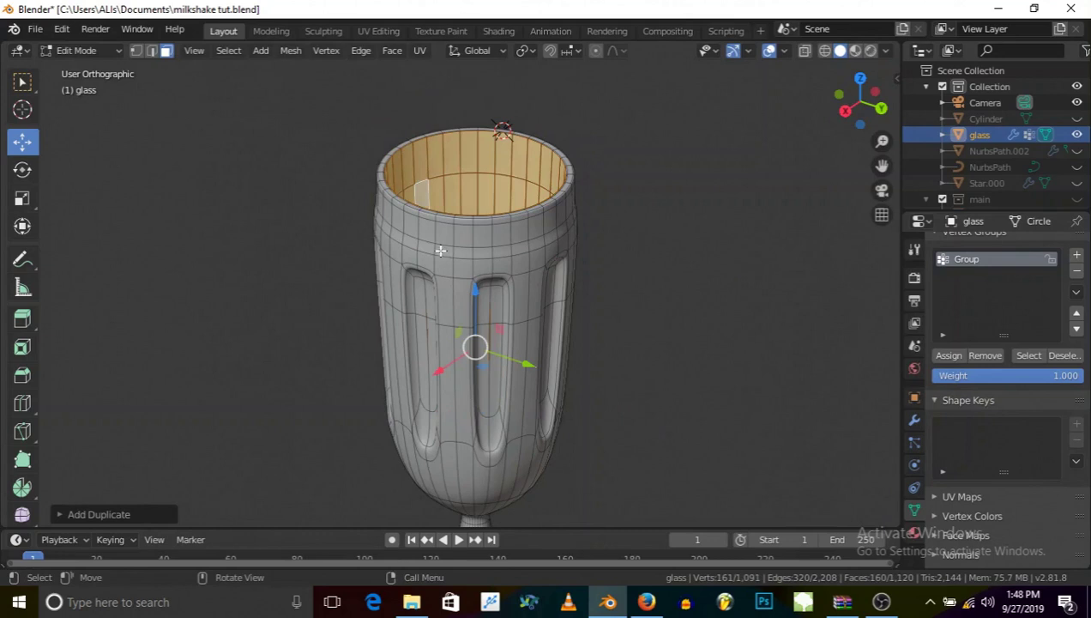
{"action": "key", "text": "p"}
{"action": "left_click", "coordinate": [480, 231]}
Return to Object Mode, select the separated inner wall object and open it in Edit Mode.
{"action": "left_click", "coordinate": [108, 51]}
{"action": "scroll", "coordinate": [449, 174], "scroll_direction": "up", "scroll_amount": 1}
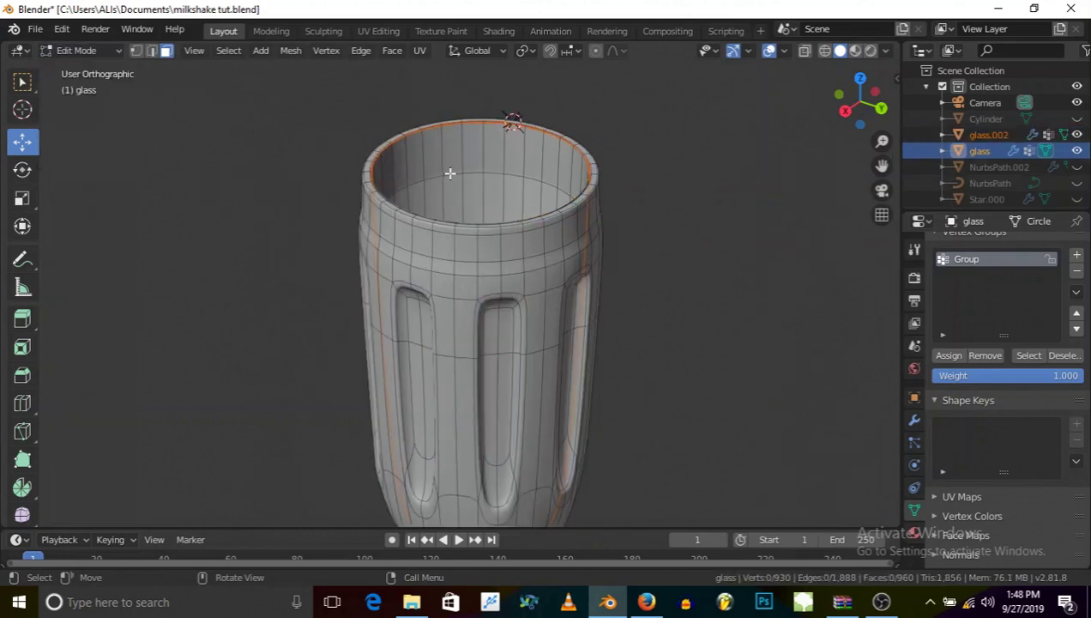
{"action": "left_click", "coordinate": [116, 49]}
{"action": "left_click", "coordinate": [71, 68]}
{"action": "left_click", "coordinate": [422, 145]}
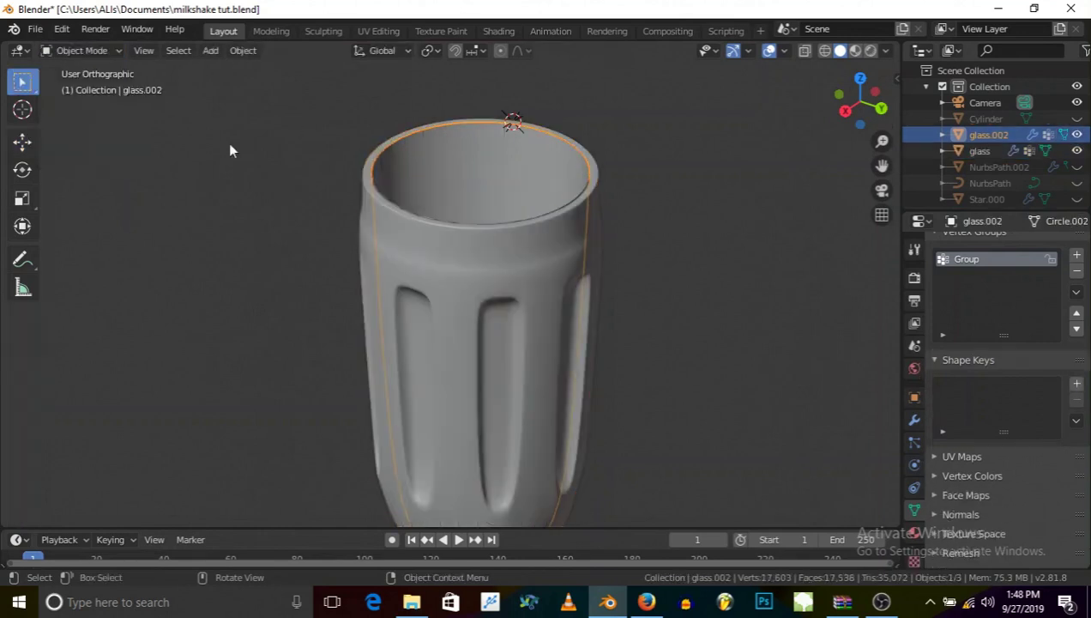
{"action": "left_click", "coordinate": [59, 52]}
{"action": "left_click", "coordinate": [71, 85]}
{"action": "scroll", "coordinate": [464, 175], "scroll_direction": "up", "scroll_amount": 3}
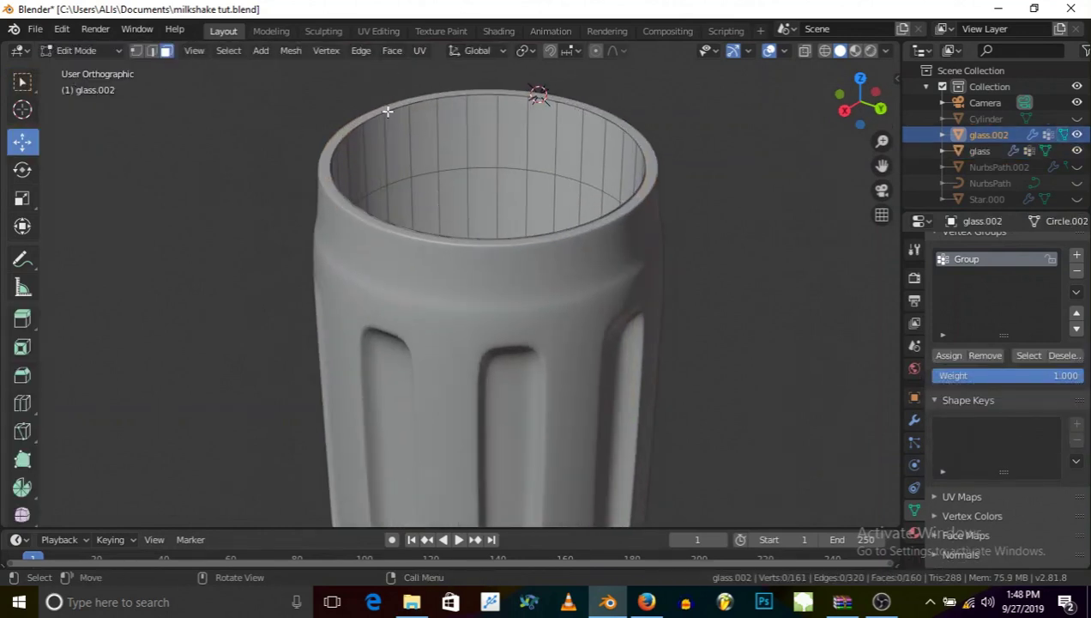
Try to add a loop cut around the separated inner wall near the rim.
{"action": "key", "text": "ctrl+r"}
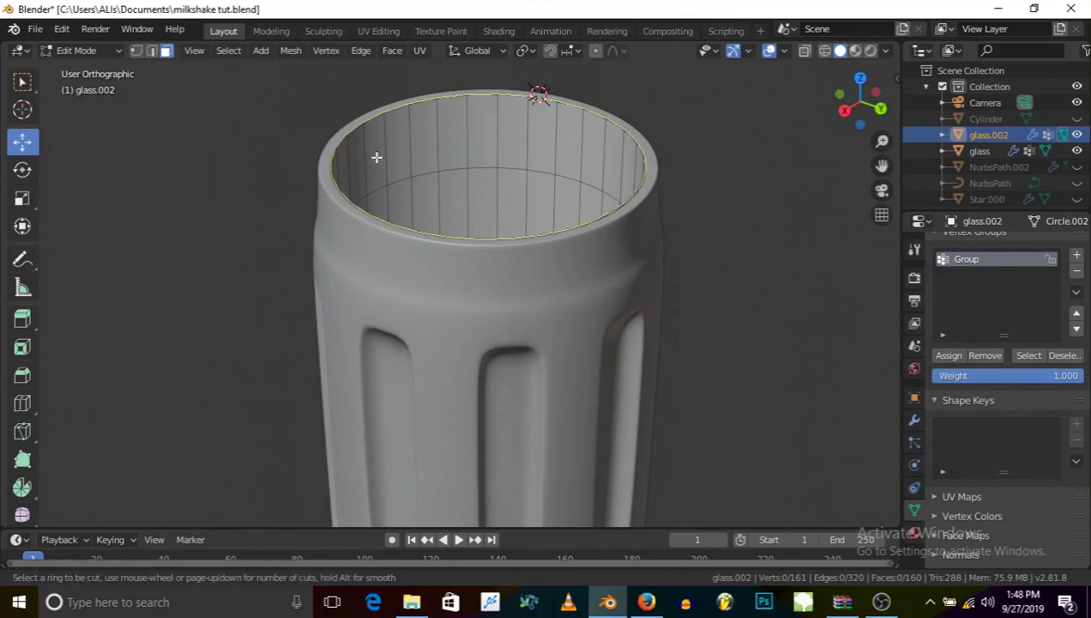
{"action": "left_click", "coordinate": [512, 138]}
{"action": "left_click", "coordinate": [499, 167]}
{"action": "key", "text": "ctrl+z"}
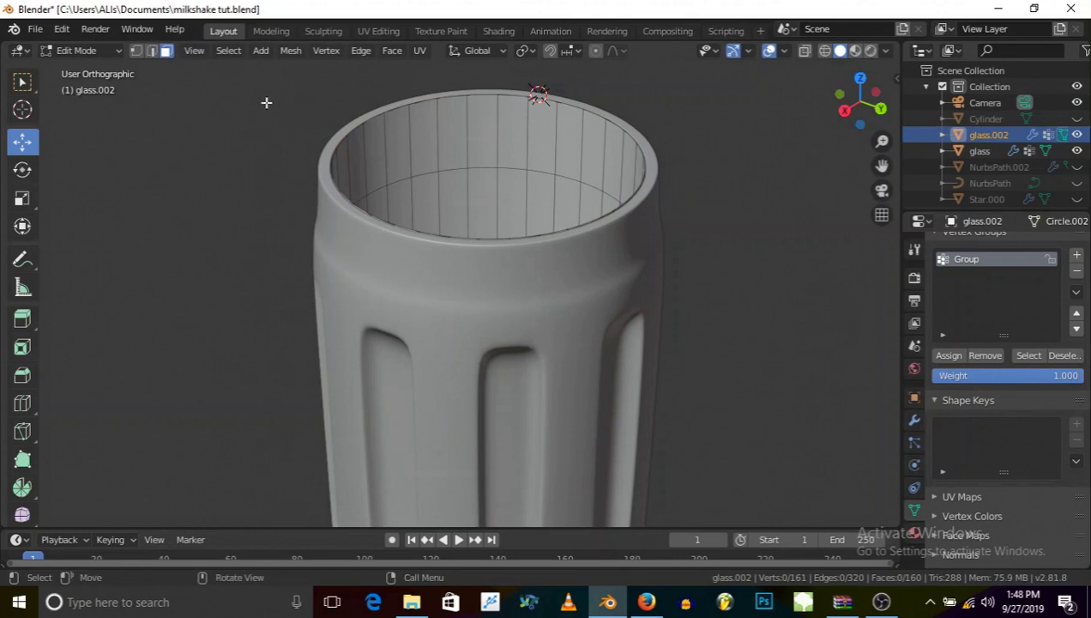
Switch to edge select mode and select the uppermost edge loop of the inner wall mesh.
{"action": "left_click", "coordinate": [408, 134], "text": "alt"}
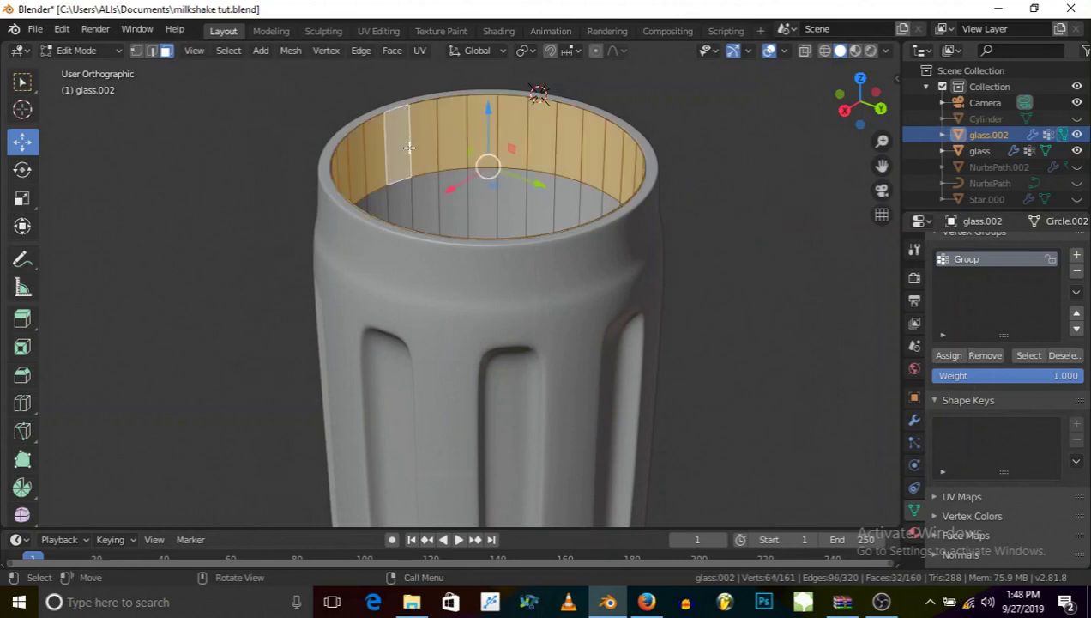
{"action": "key", "text": "x"}
{"action": "left_click", "coordinate": [152, 51]}
{"action": "left_click", "coordinate": [411, 109], "text": "alt"}
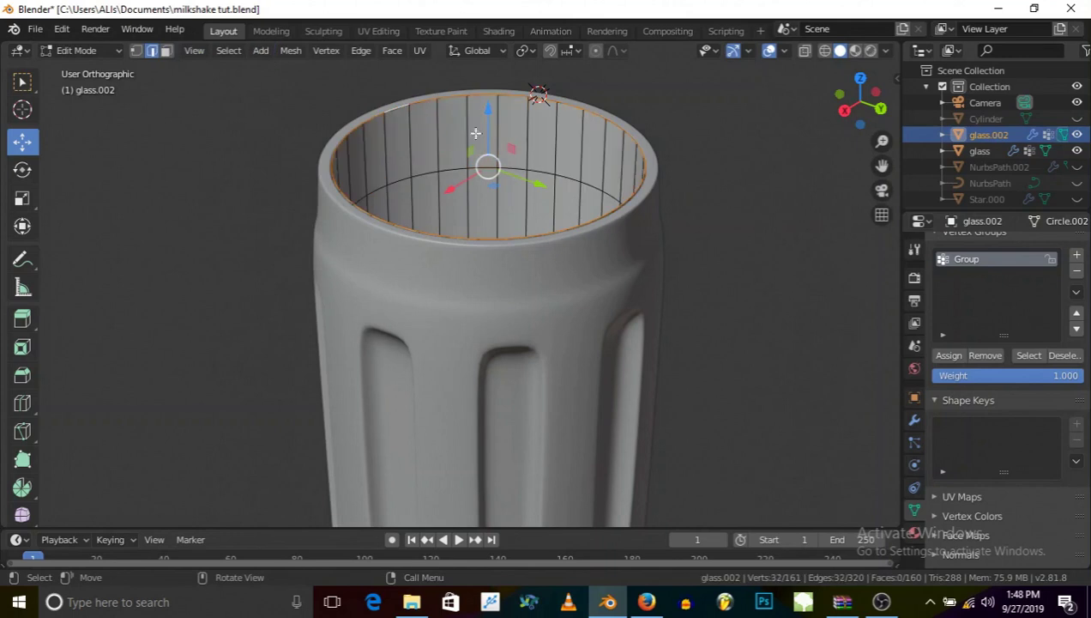
{"action": "key", "text": "g"}
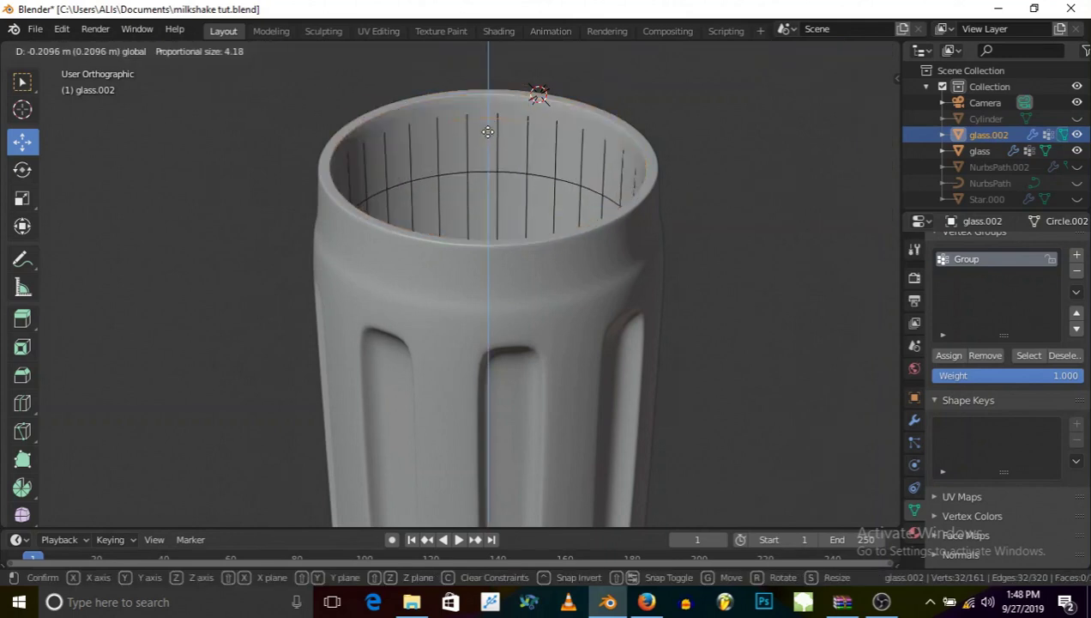
{"action": "left_click", "coordinate": [491, 104]}
{"action": "key", "text": "s"}
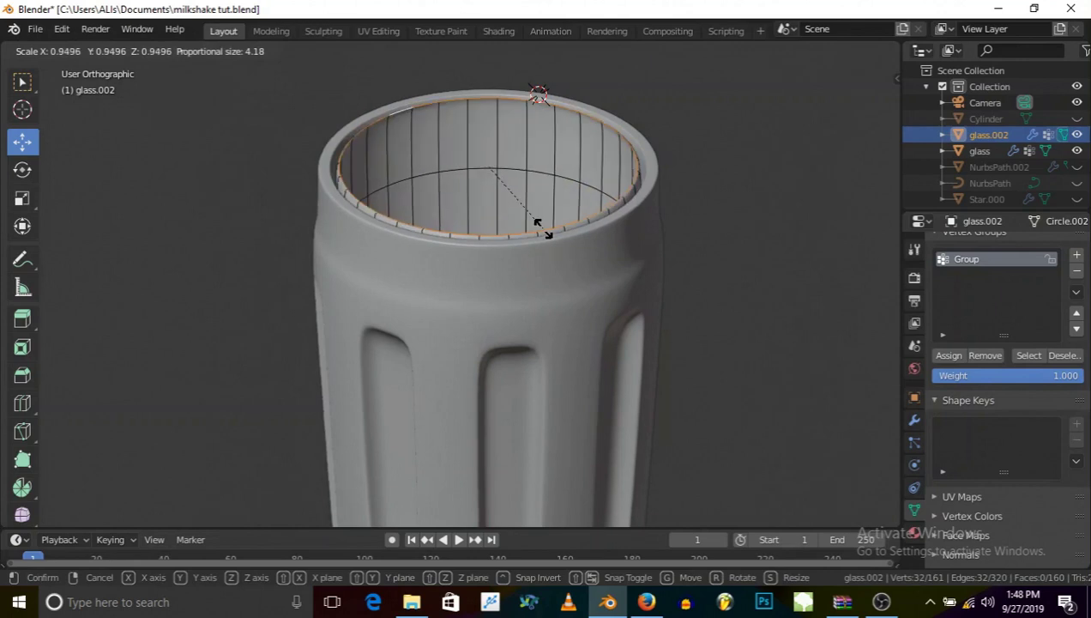
{"action": "left_click", "coordinate": [538, 227]}
{"action": "middle_click_drag", "start_coordinate": [494, 229], "coordinate": [485, 226]}
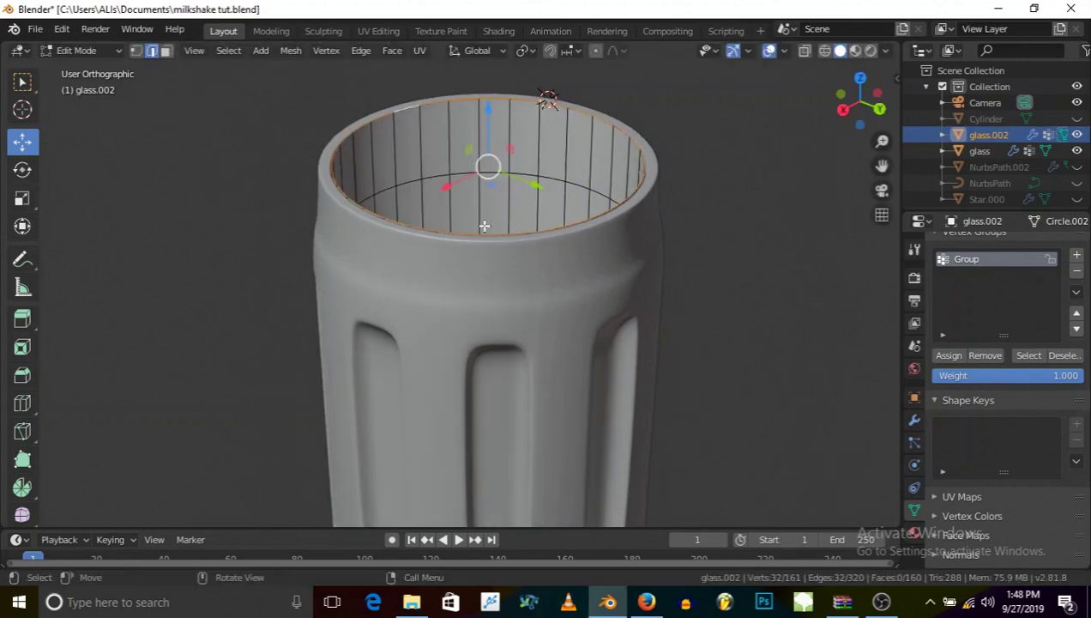
Try to dissolve the top edge loop, and lower it about 0.2 m along Z.
{"action": "key", "text": "x"}
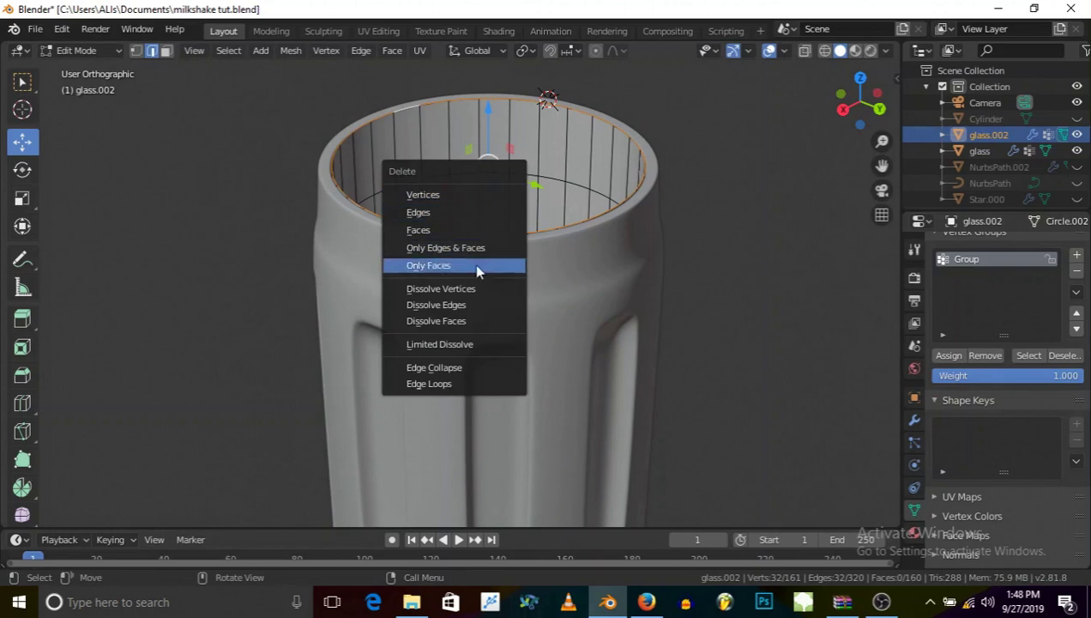
{"action": "left_click", "coordinate": [484, 307]}
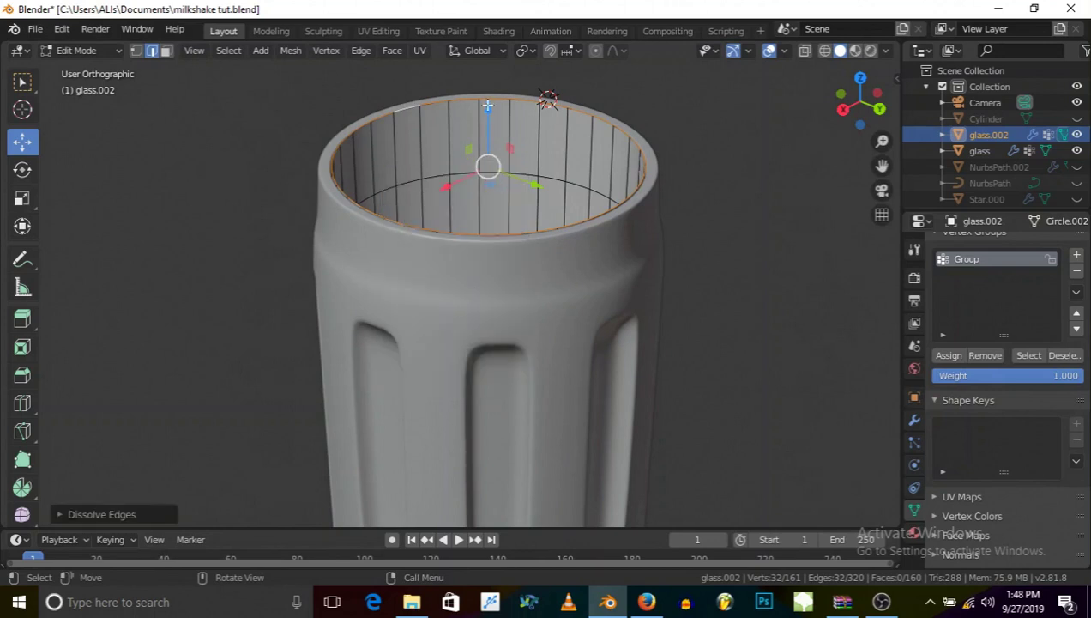
{"action": "key", "text": "g"}
{"action": "key", "text": "z"}
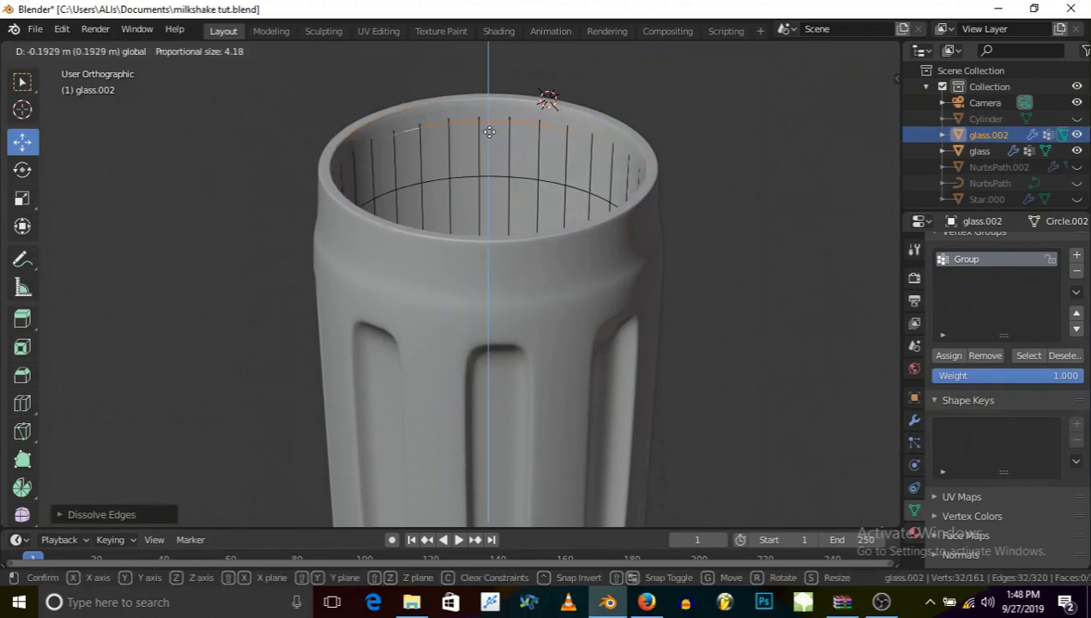
{"action": "left_click", "coordinate": [547, 221]}
Scale the lowered top edge loop inward to about 0.82.
{"action": "key", "text": "x"}
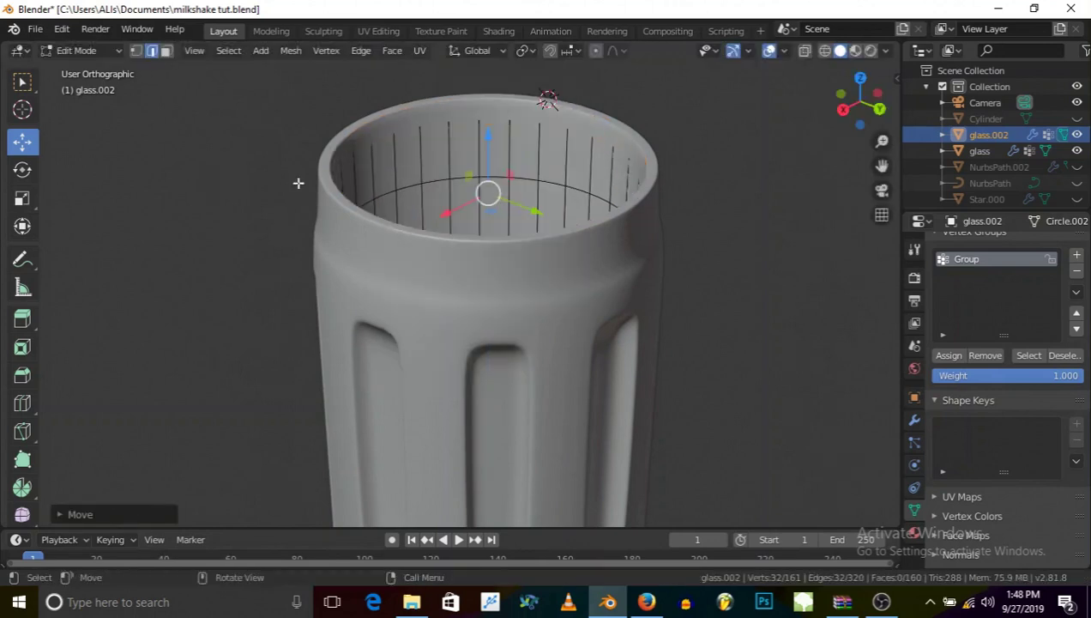
{"action": "key", "text": "s"}
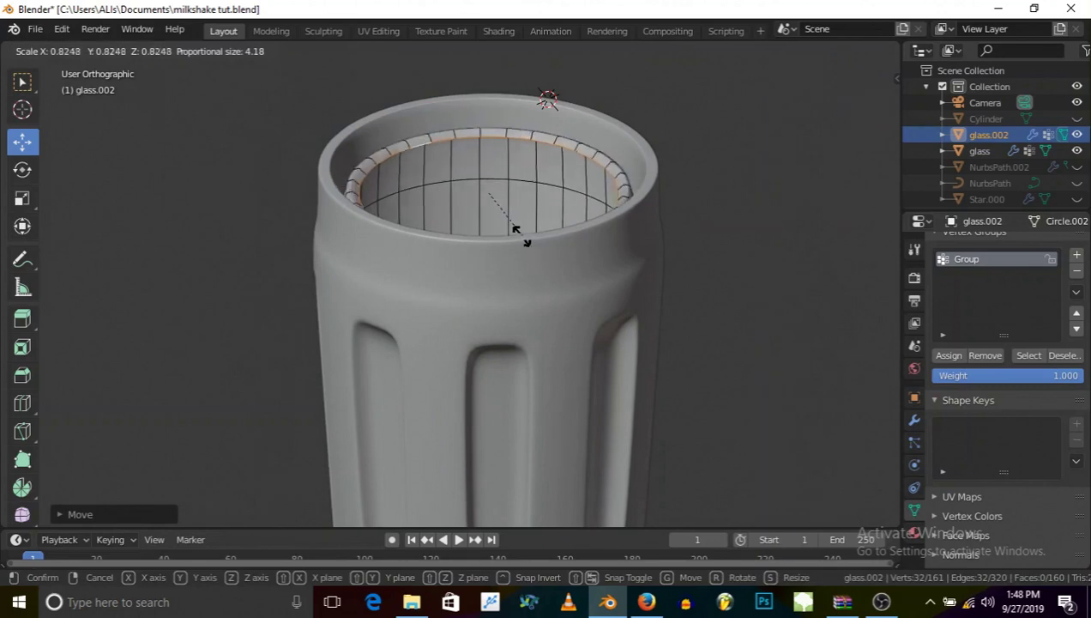
{"action": "left_click", "coordinate": [511, 227]}
{"action": "middle_click_drag", "start_coordinate": [512, 226], "coordinate": [446, 252]}
Delete the edges of the scaled-in top loop from the inner wall mesh.
{"action": "key", "text": "x"}
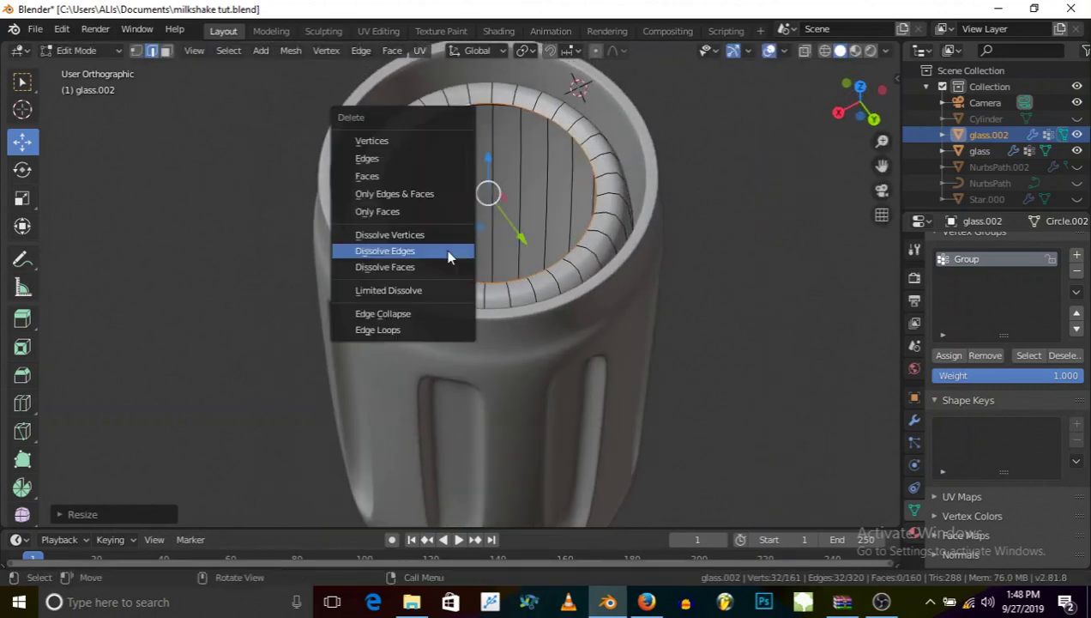
{"action": "left_click", "coordinate": [415, 250]}
{"action": "key", "text": "x"}
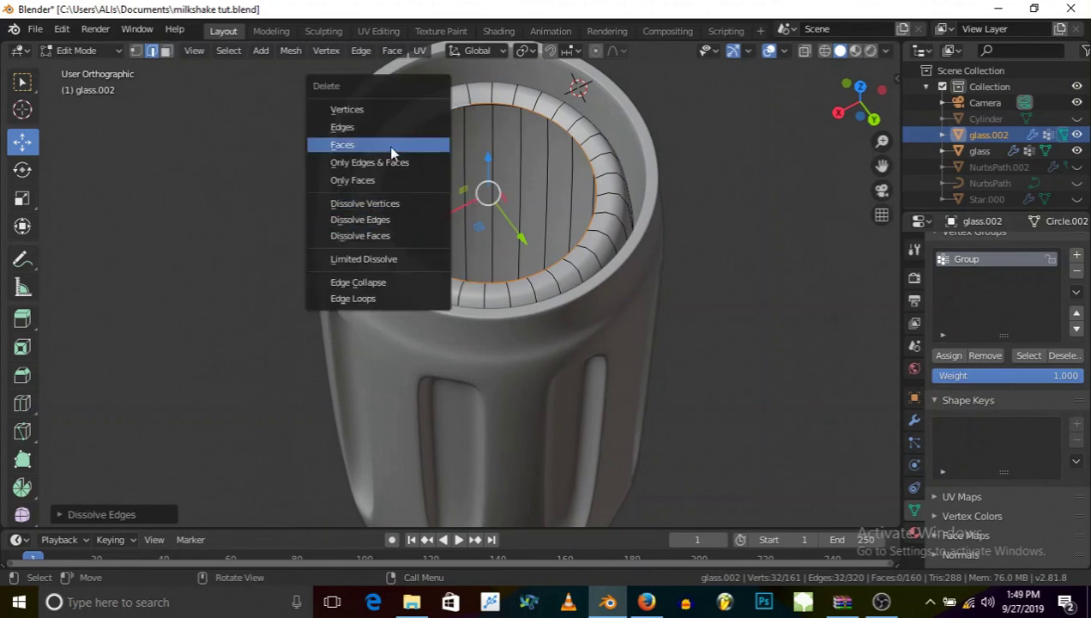
{"action": "left_click", "coordinate": [386, 127]}
{"action": "key", "text": "ctrl+z"}
{"action": "key", "text": "x"}
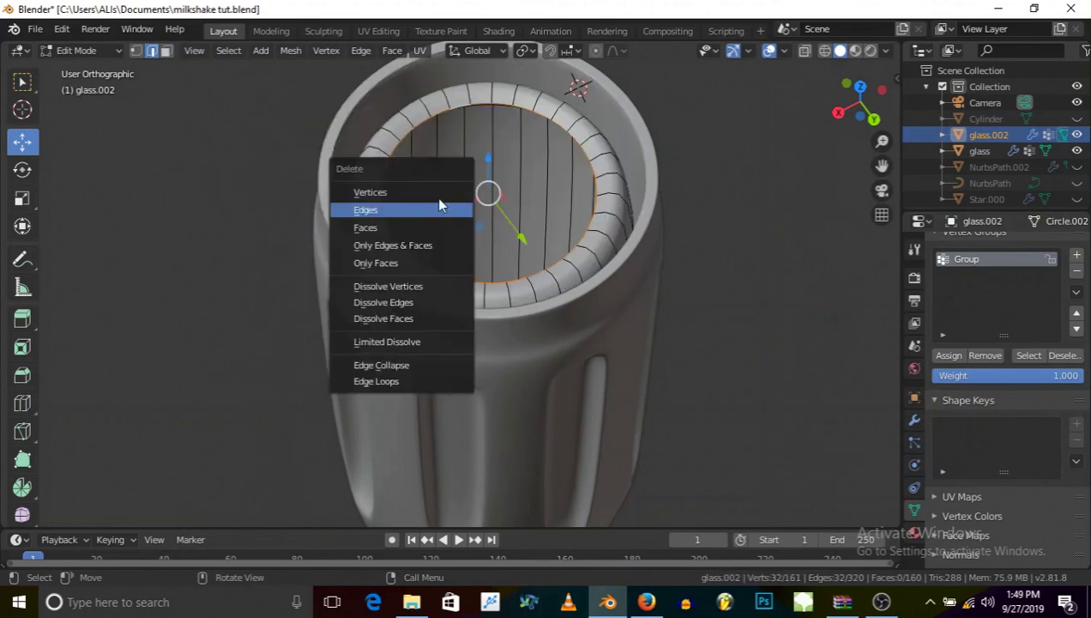
{"action": "left_click", "coordinate": [438, 207]}
Select the new uppermost edge loop and raise it along Z to just below the glass rim.
{"action": "middle_click_drag", "start_coordinate": [438, 234], "coordinate": [544, 99]}
{"action": "left_click", "coordinate": [535, 113], "text": "alt"}
{"action": "left_click_drag", "start_coordinate": [484, 101], "coordinate": [492, 124]}
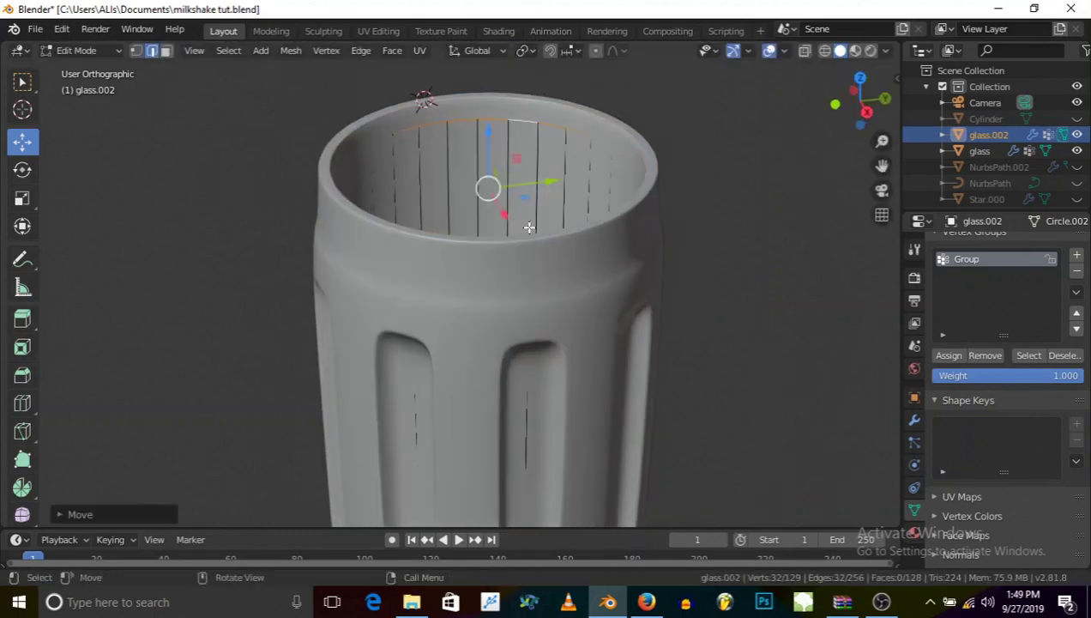
Scale the raised top edge loop in very slightly, to about 0.995, so it fits the glass wall.
{"action": "key", "text": "s"}
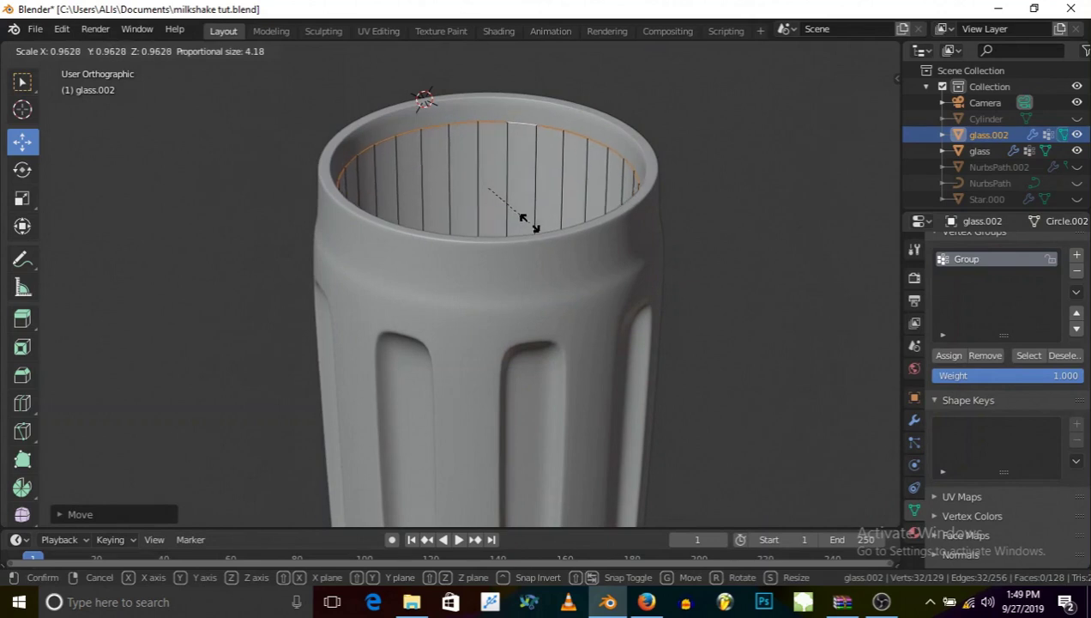
{"action": "right_click", "coordinate": [532, 225]}
{"action": "key", "text": "s"}
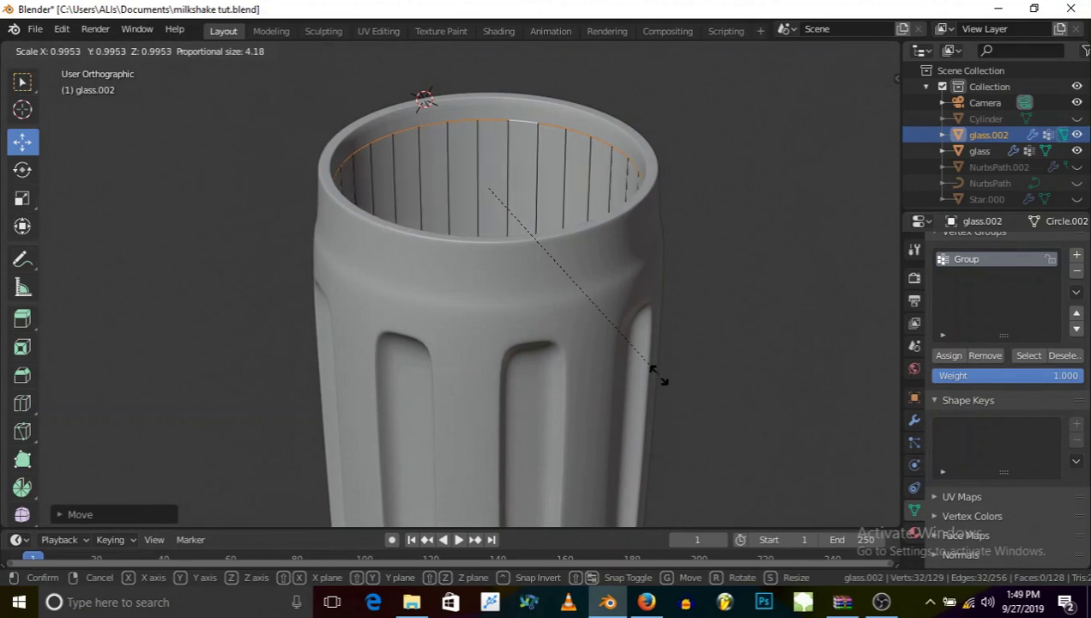
{"action": "left_click", "coordinate": [658, 373]}
Try to extrude the top edge loop and scale the extrusion inward.
{"action": "scroll", "coordinate": [449, 339], "scroll_direction": "down", "scroll_amount": 6}
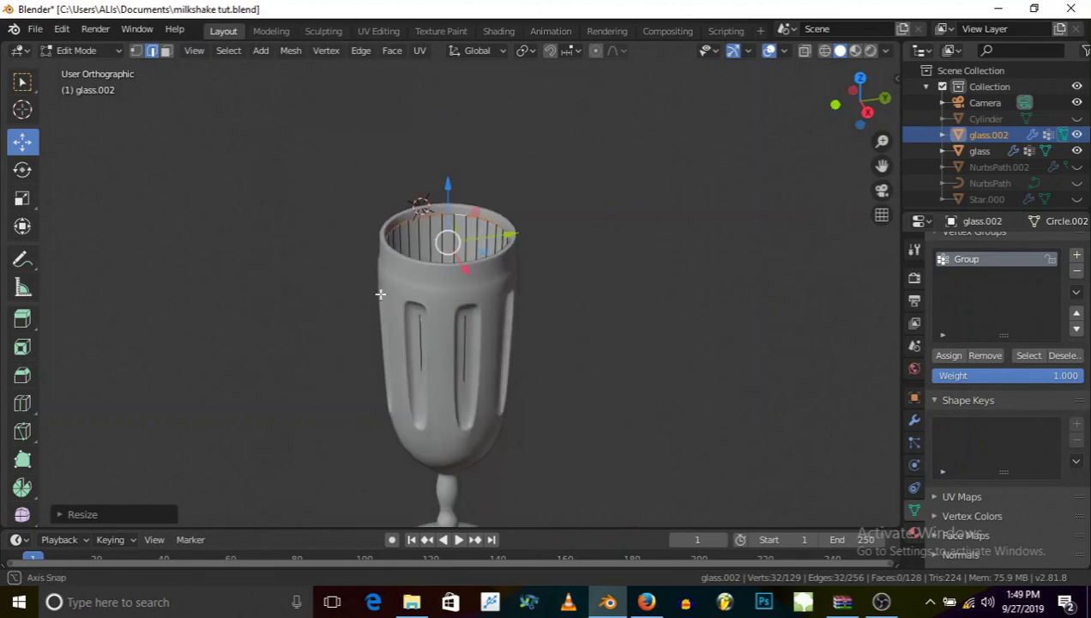
{"action": "scroll", "coordinate": [447, 375], "scroll_direction": "up", "scroll_amount": 5}
{"action": "middle_click_drag", "start_coordinate": [446, 375], "coordinate": [475, 342]}
{"action": "scroll", "coordinate": [441, 343], "scroll_direction": "down", "scroll_amount": 3}
{"action": "middle_click_drag", "start_coordinate": [455, 268], "coordinate": [465, 304]}
{"action": "scroll", "coordinate": [479, 157], "scroll_direction": "up", "scroll_amount": 2}
{"action": "key", "text": "e"}
{"action": "key", "text": "s"}
{"action": "right_click", "coordinate": [419, 200]}
{"action": "key", "text": "s"}
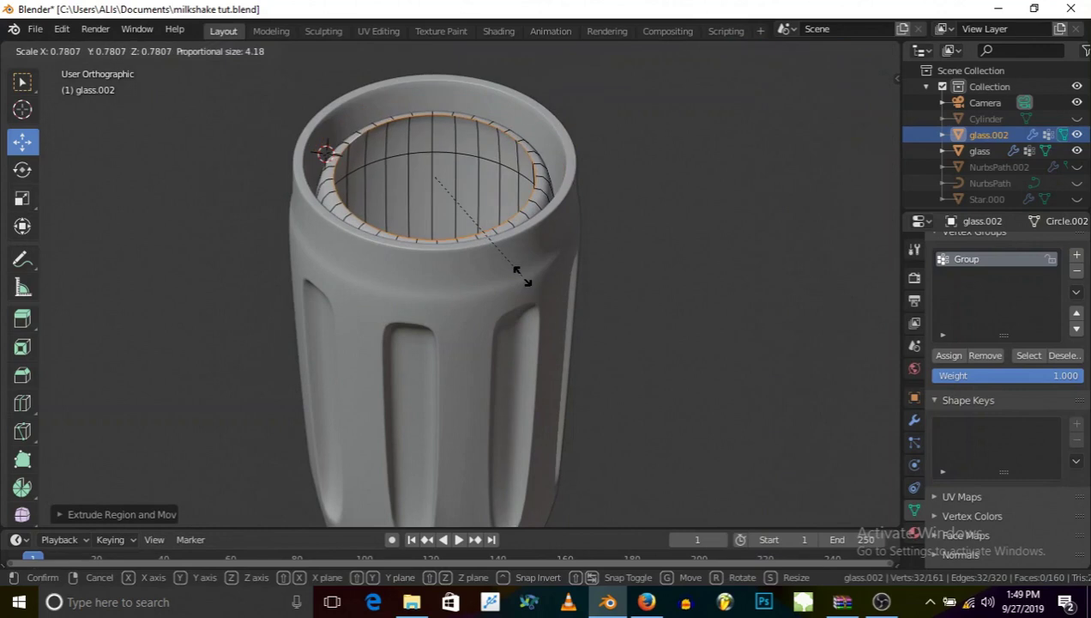
{"action": "right_click", "coordinate": [520, 276]}
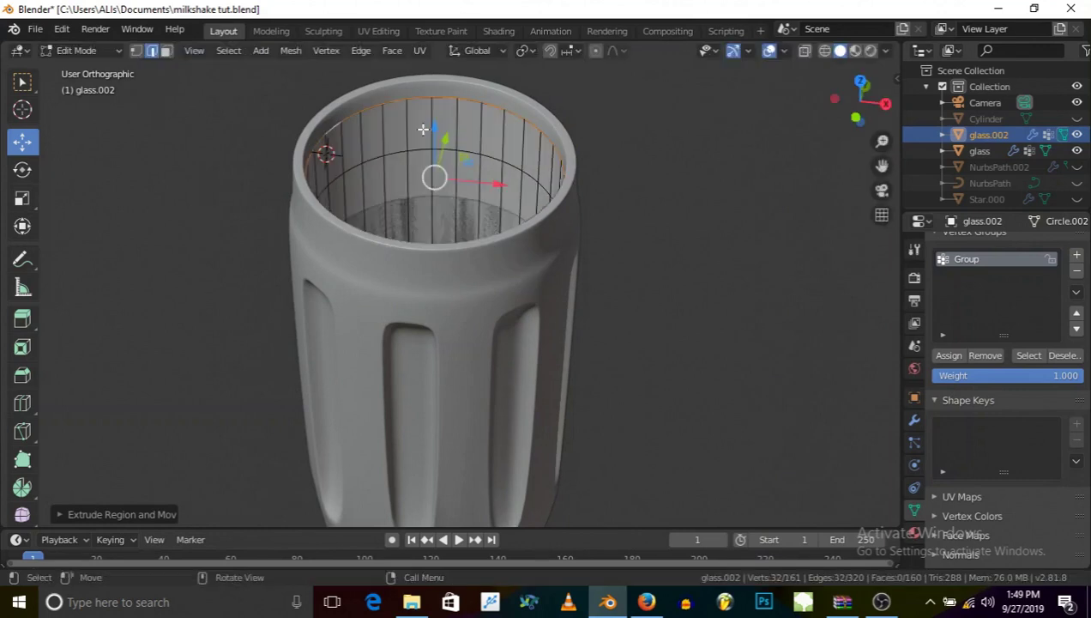
Extrude the top edge loop in place and scale it inward to form a flat ring of faces.
{"action": "key", "text": "e"}
{"action": "right_click", "coordinate": [540, 291]}
{"action": "key", "text": "s"}
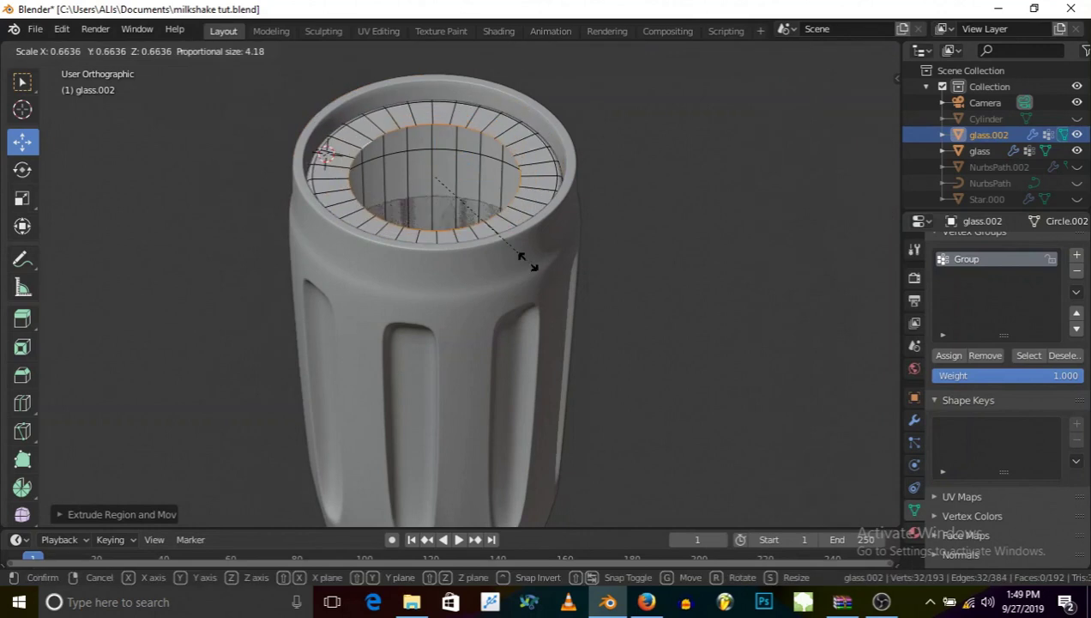
{"action": "left_click", "coordinate": [540, 267]}
{"action": "middle_click_drag", "start_coordinate": [540, 266], "coordinate": [488, 233]}
Extrude further rings toward the middle of the top surface and merge the innermost loop at its centre.
{"action": "key", "text": "e"}
{"action": "right_click", "coordinate": [461, 208]}
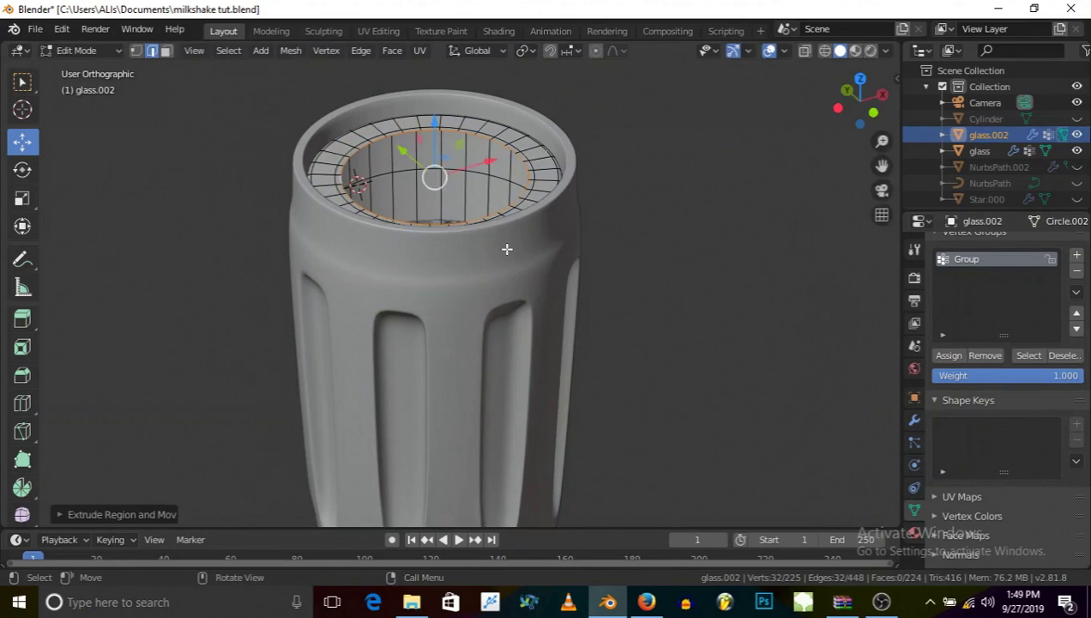
{"action": "key", "text": "s"}
{"action": "left_click", "coordinate": [455, 202]}
{"action": "key", "text": "ctrl+z"}
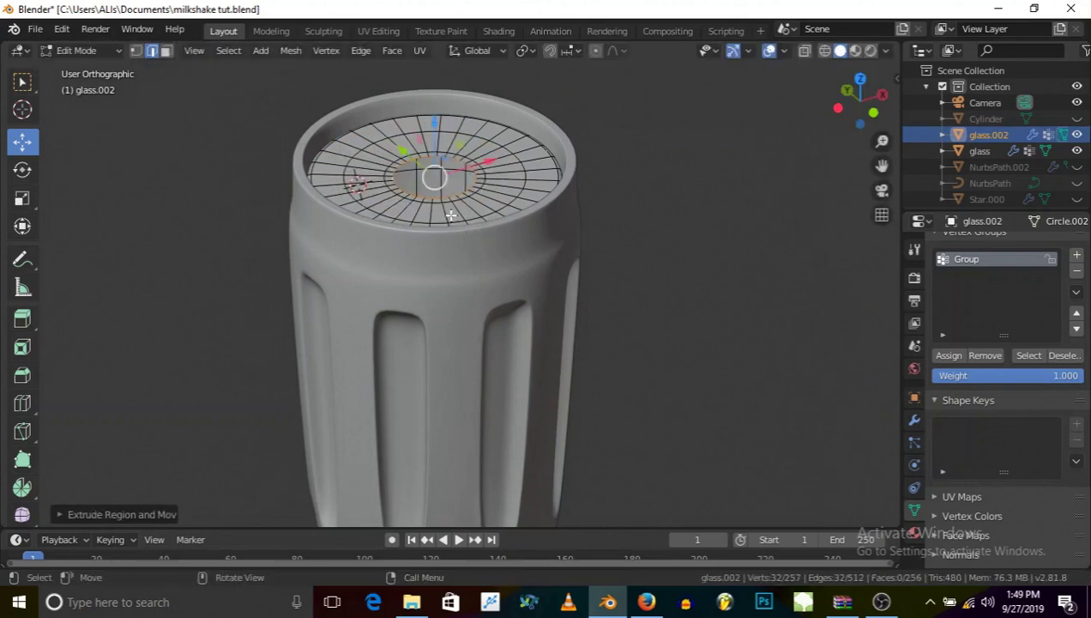
{"action": "key", "text": "alt+m"}
{"action": "left_click", "coordinate": [438, 217]}
Turn on X-ray, select the edge loop above the liquid's rounded base and adjust its scale.
{"action": "middle_click_drag", "start_coordinate": [382, 187], "coordinate": [473, 142]}
{"action": "scroll", "coordinate": [473, 142], "scroll_direction": "down", "scroll_amount": 4}
{"action": "middle_click_drag", "start_coordinate": [446, 199], "coordinate": [415, 258]}
{"action": "scroll", "coordinate": [490, 239], "scroll_direction": "up", "scroll_amount": 1}
{"action": "scroll", "coordinate": [410, 329], "scroll_direction": "up", "scroll_amount": 2}
{"action": "middle_click_drag", "start_coordinate": [410, 329], "coordinate": [435, 249]}
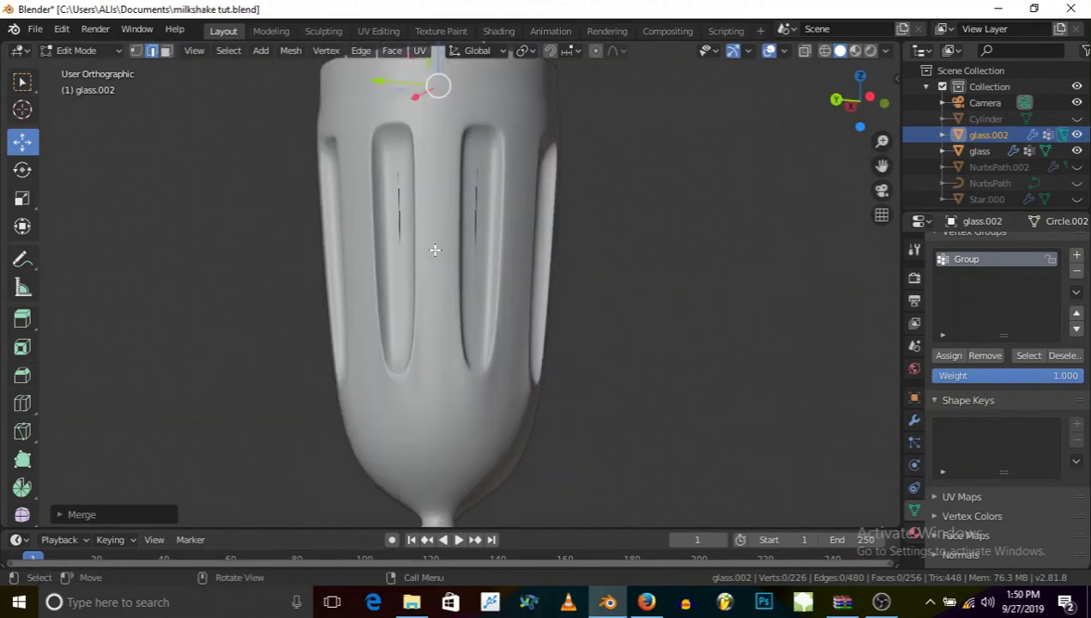
{"action": "left_click", "coordinate": [807, 51]}
{"action": "scroll", "coordinate": [402, 395], "scroll_direction": "up", "scroll_amount": 3}
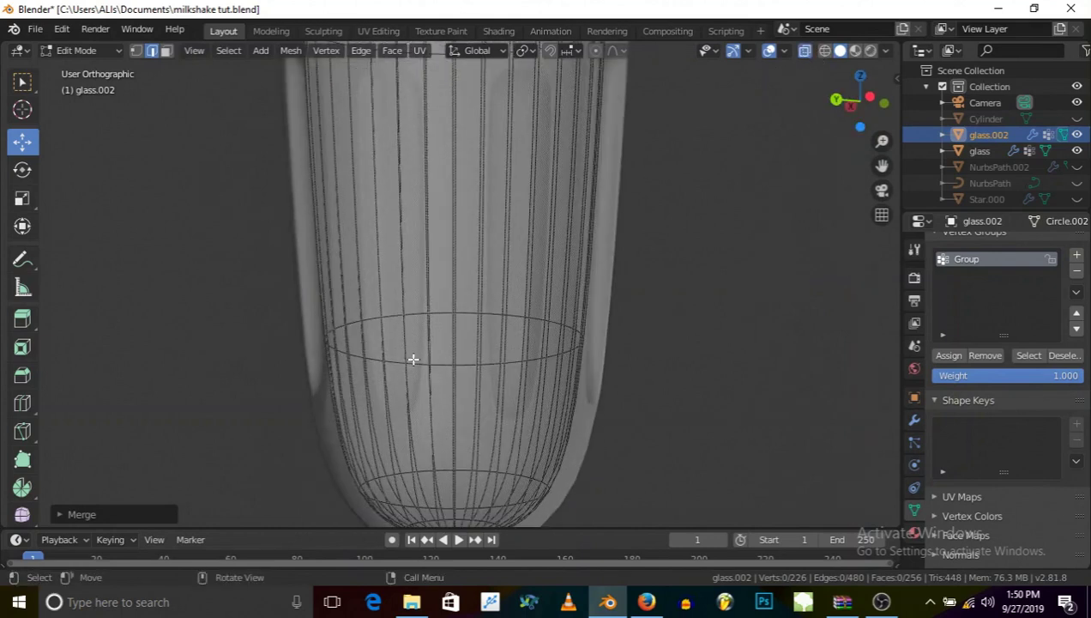
{"action": "left_click", "coordinate": [413, 360], "text": "alt"}
{"action": "key", "text": "s"}
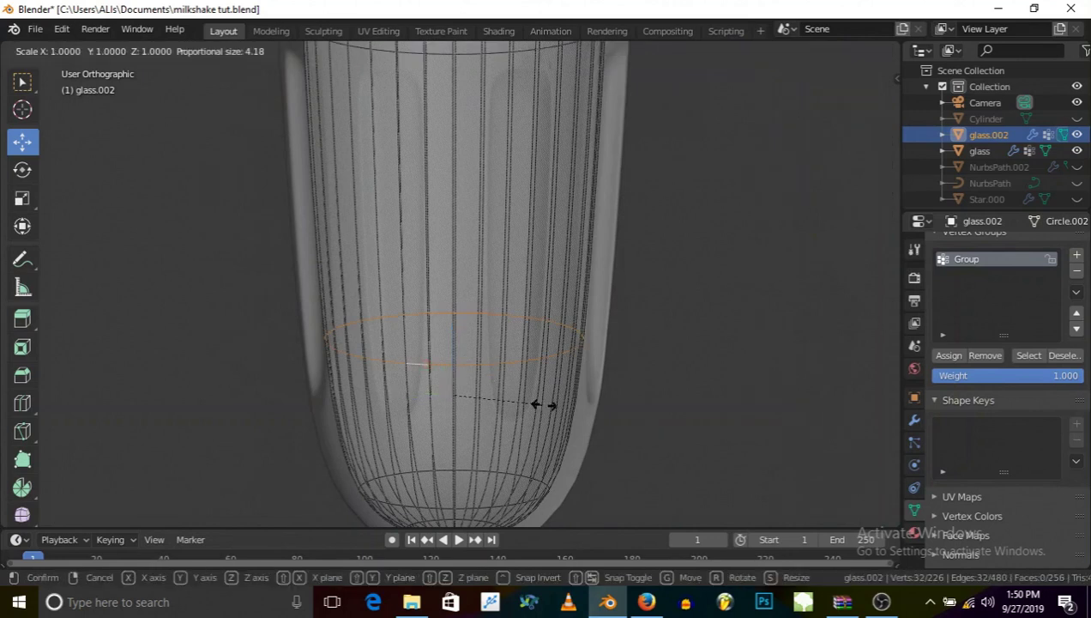
{"action": "left_click", "coordinate": [542, 404]}
Return to Object Mode and turn off the X-ray display.
{"action": "scroll", "coordinate": [541, 404], "scroll_direction": "down", "scroll_amount": 5}
{"action": "left_click", "coordinate": [81, 51]}
{"action": "left_click", "coordinate": [86, 69]}
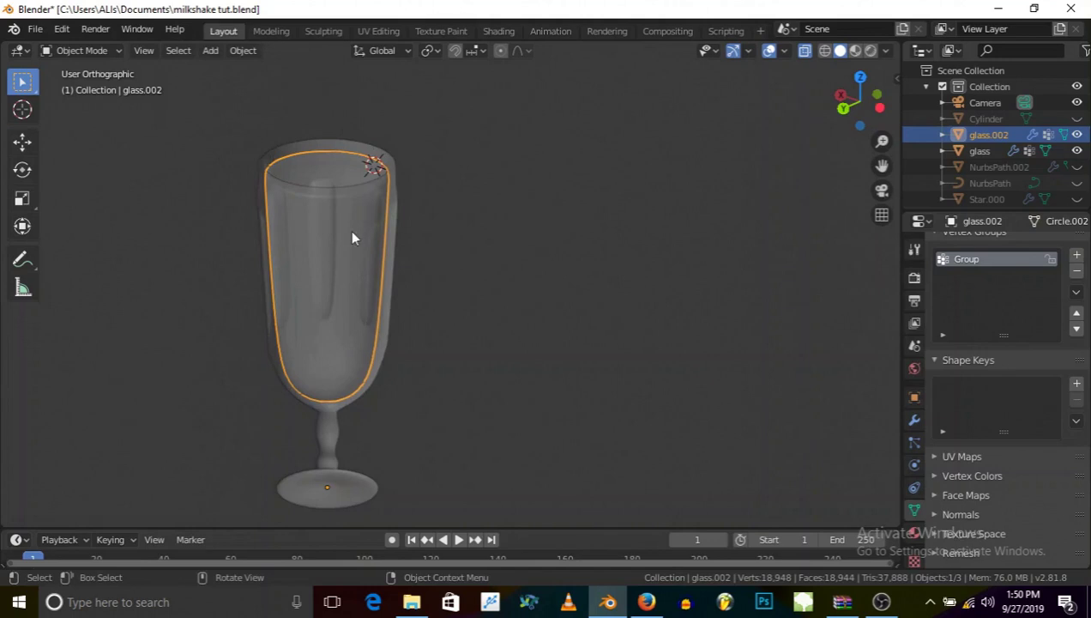
{"action": "left_click", "coordinate": [773, 52]}
{"action": "middle_click_drag", "start_coordinate": [214, 297], "coordinate": [314, 279]}
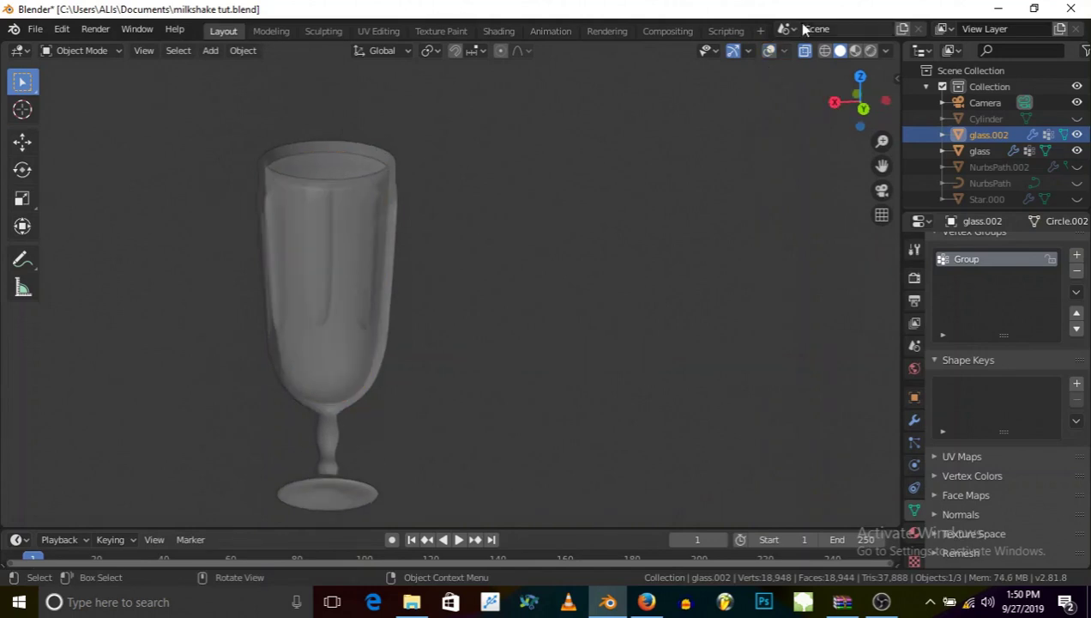
{"action": "left_click", "coordinate": [772, 52]}
{"action": "left_click", "coordinate": [803, 53]}
Hide the viewport overlays and examine how the capped liquid sits inside the glass.
{"action": "scroll", "coordinate": [362, 244], "scroll_direction": "down", "scroll_amount": 1}
{"action": "middle_click_drag", "start_coordinate": [350, 235], "coordinate": [394, 147]}
{"action": "scroll", "coordinate": [290, 225], "scroll_direction": "up", "scroll_amount": 3}
{"action": "left_click", "coordinate": [769, 51]}
{"action": "scroll", "coordinate": [328, 275], "scroll_direction": "up", "scroll_amount": 4}
{"action": "middle_click_drag", "start_coordinate": [328, 276], "coordinate": [372, 189]}
{"action": "scroll", "coordinate": [373, 190], "scroll_direction": "down", "scroll_amount": 3}
{"action": "mouse_move", "coordinate": [341, 275]}
{"action": "middle_mouse_down"}
{"action": "mouse_move", "coordinate": [352, 277]}
{"action": "mouse_move", "coordinate": [339, 275]}
{"action": "middle_mouse_up"}
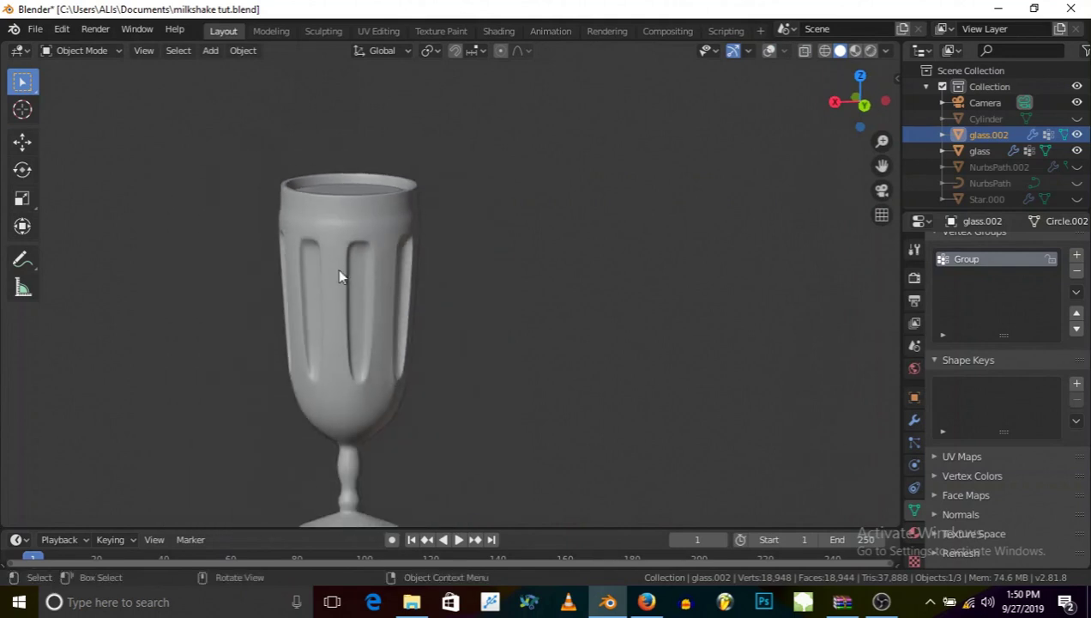
{"action": "middle_click_drag", "start_coordinate": [337, 268], "coordinate": [316, 273]}
{"action": "scroll", "coordinate": [316, 273], "scroll_direction": "up", "scroll_amount": 3}
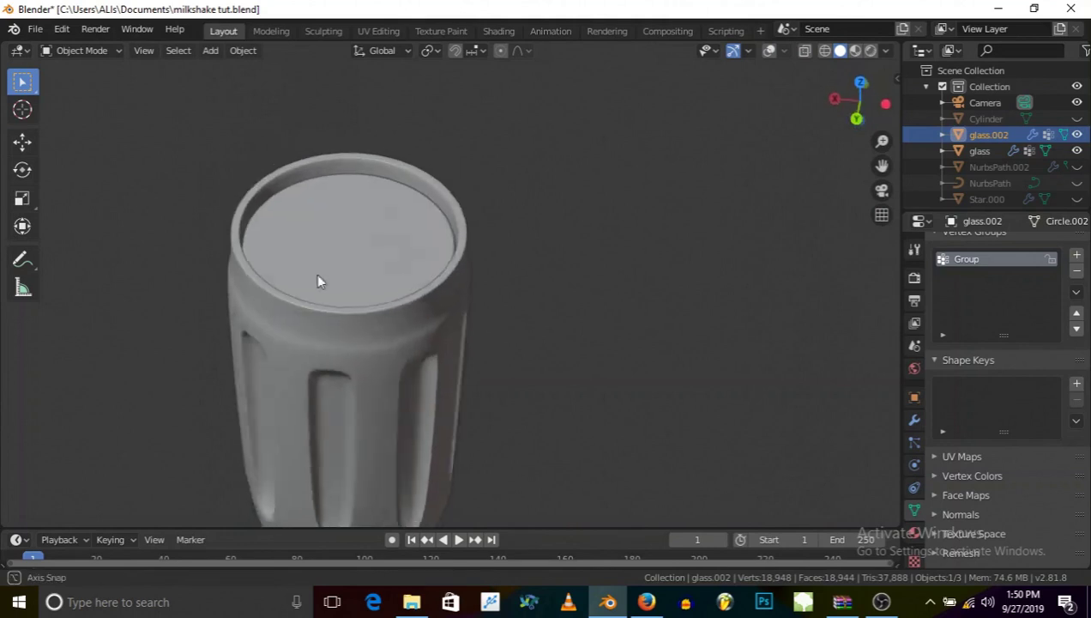
Open the liquid object in Edit Mode again and turn the viewport overlays back on.
{"action": "left_click", "coordinate": [94, 50]}
{"action": "left_click", "coordinate": [85, 87]}
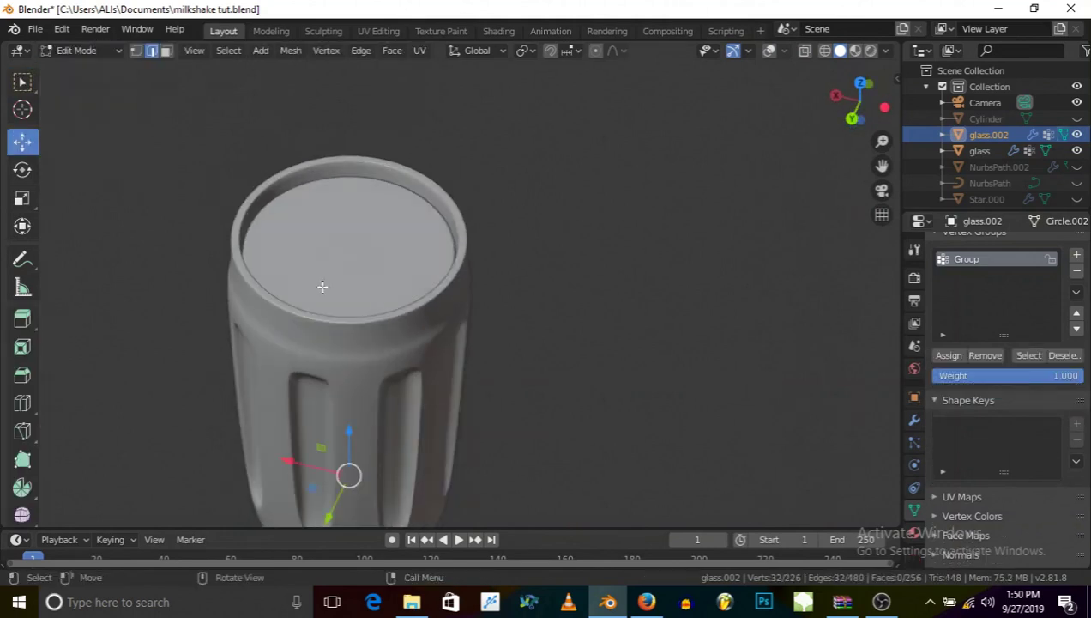
{"action": "left_click", "coordinate": [60, 51]}
{"action": "left_click", "coordinate": [769, 53]}
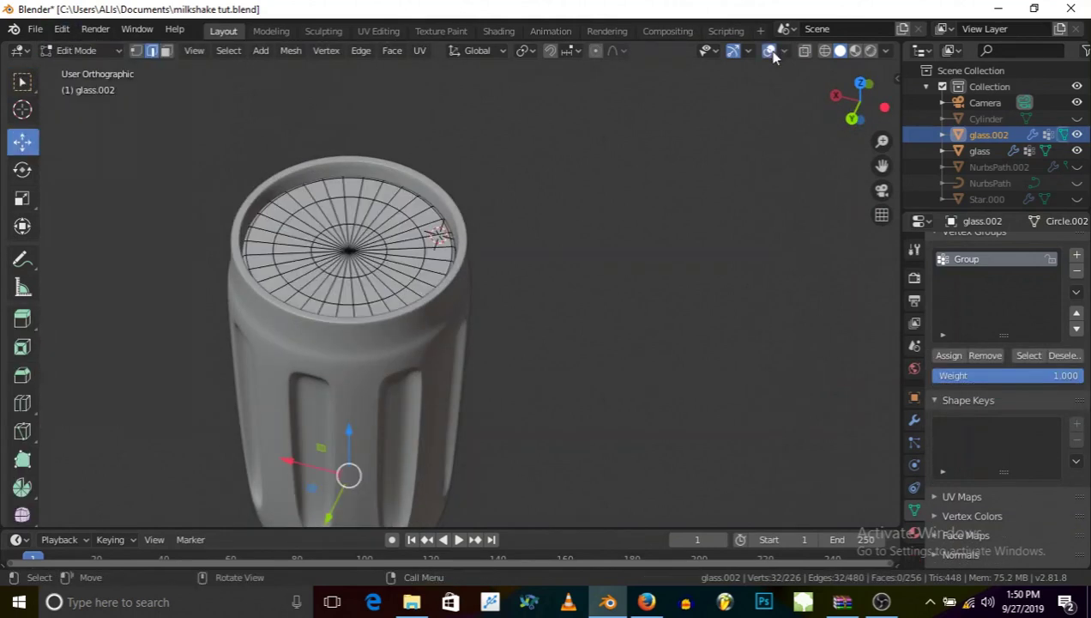
Switch to face selection and select all faces of the liquid's capped top surface, using circle select and Select More.
{"action": "scroll", "coordinate": [237, 329], "scroll_direction": "up", "scroll_amount": 1}
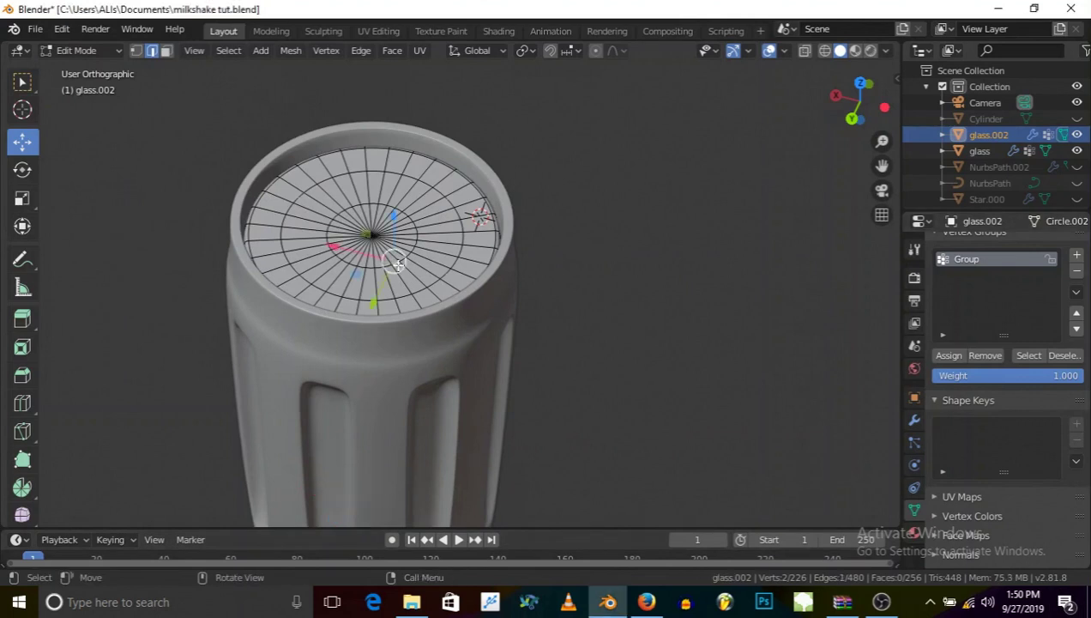
{"action": "middle_click_drag", "start_coordinate": [427, 288], "coordinate": [355, 420]}
{"action": "key", "text": "c"}
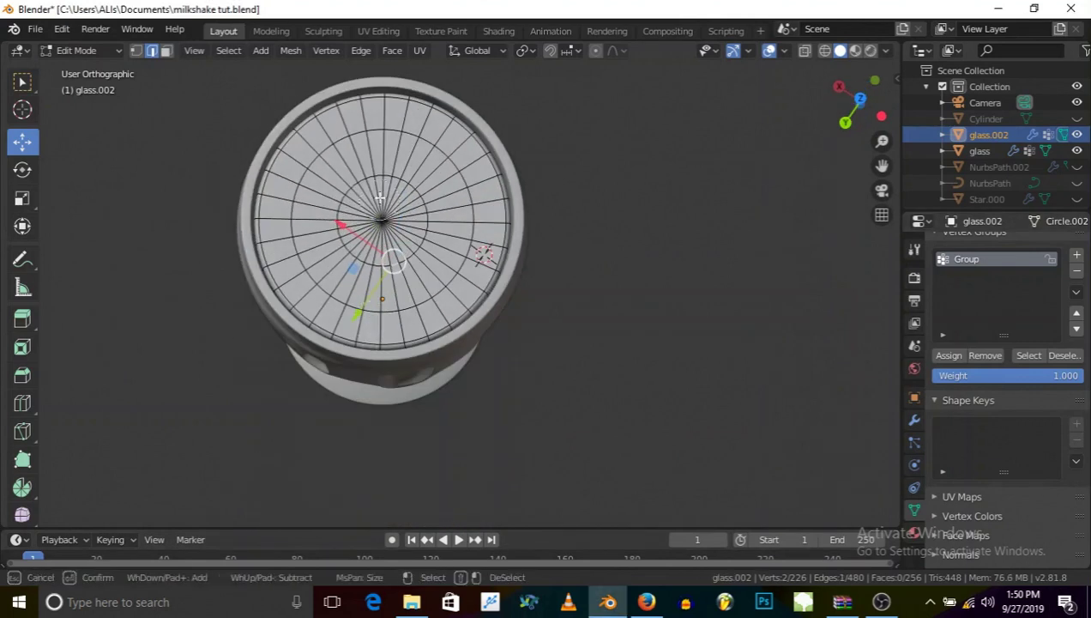
{"action": "left_click", "coordinate": [375, 222]}
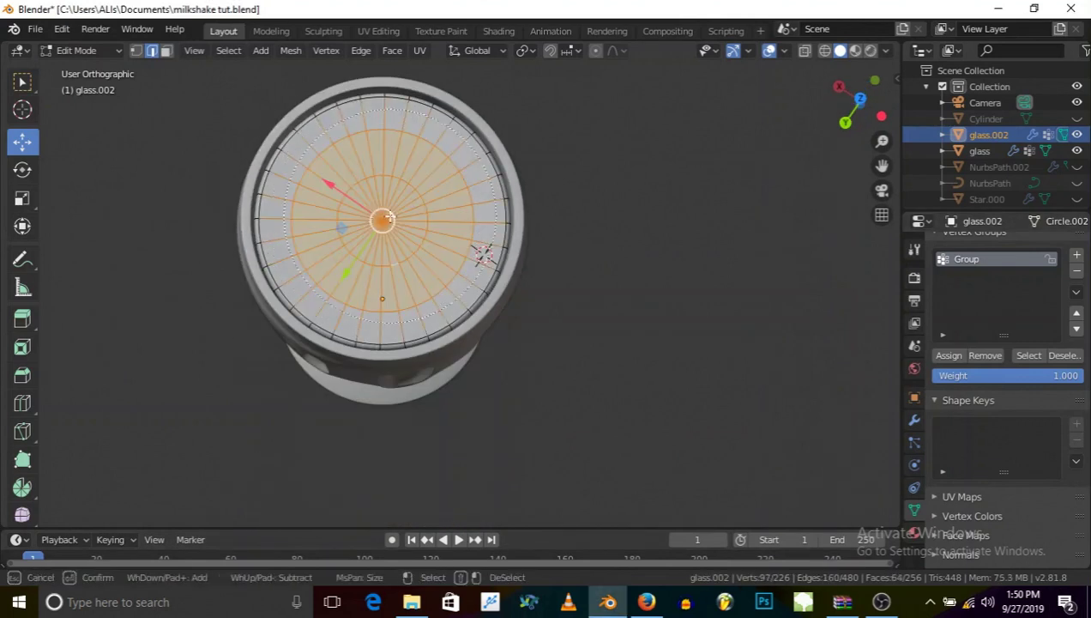
{"action": "right_click", "coordinate": [392, 221]}
{"action": "left_click", "coordinate": [167, 50]}
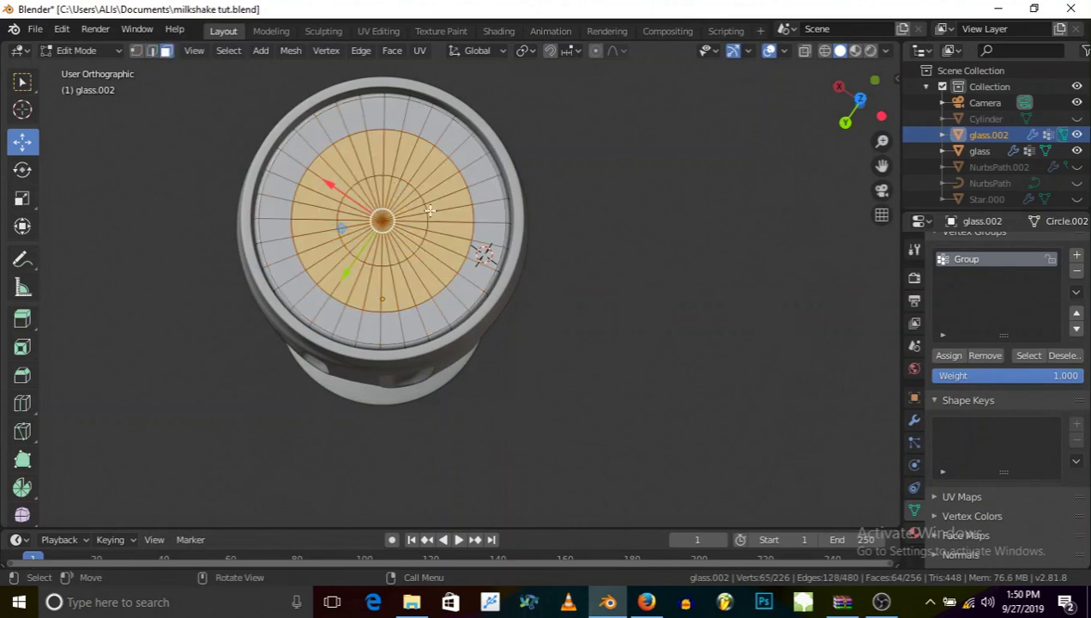
{"action": "key", "text": "ctrl+KP_Add"}
Assign the selected top faces of the liquid to a new vertex group and return to Object Mode.
{"action": "key", "text": "ctrl+g"}
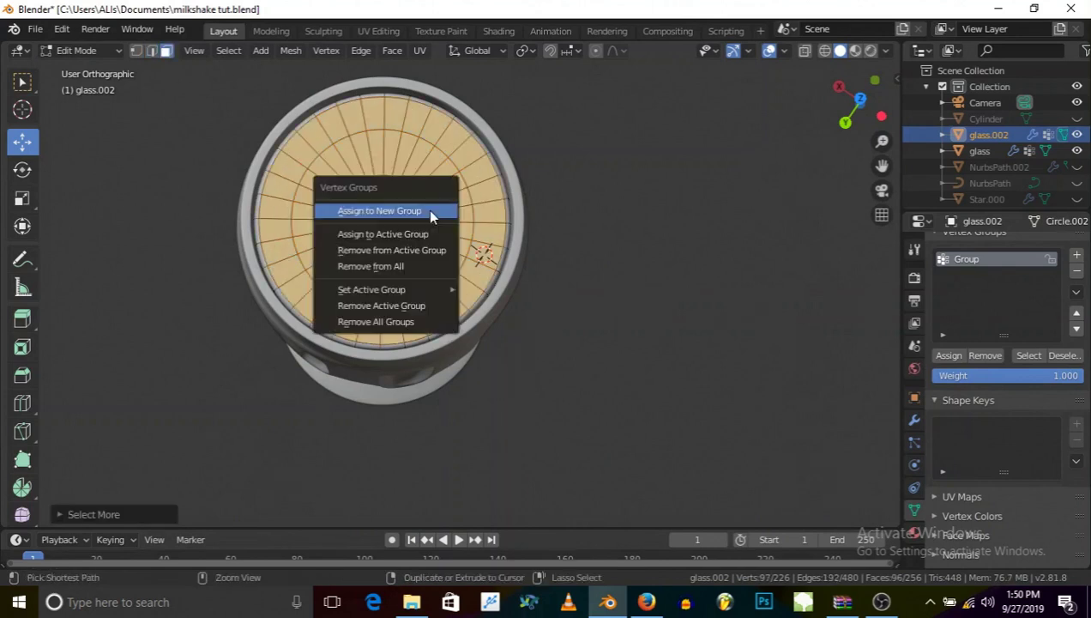
{"action": "left_click", "coordinate": [427, 209]}
{"action": "middle_click_drag", "start_coordinate": [427, 209], "coordinate": [546, 175]}
{"action": "left_click", "coordinate": [78, 50]}
{"action": "left_click", "coordinate": [83, 69]}
{"action": "scroll", "coordinate": [442, 230], "scroll_direction": "down", "scroll_amount": 3}
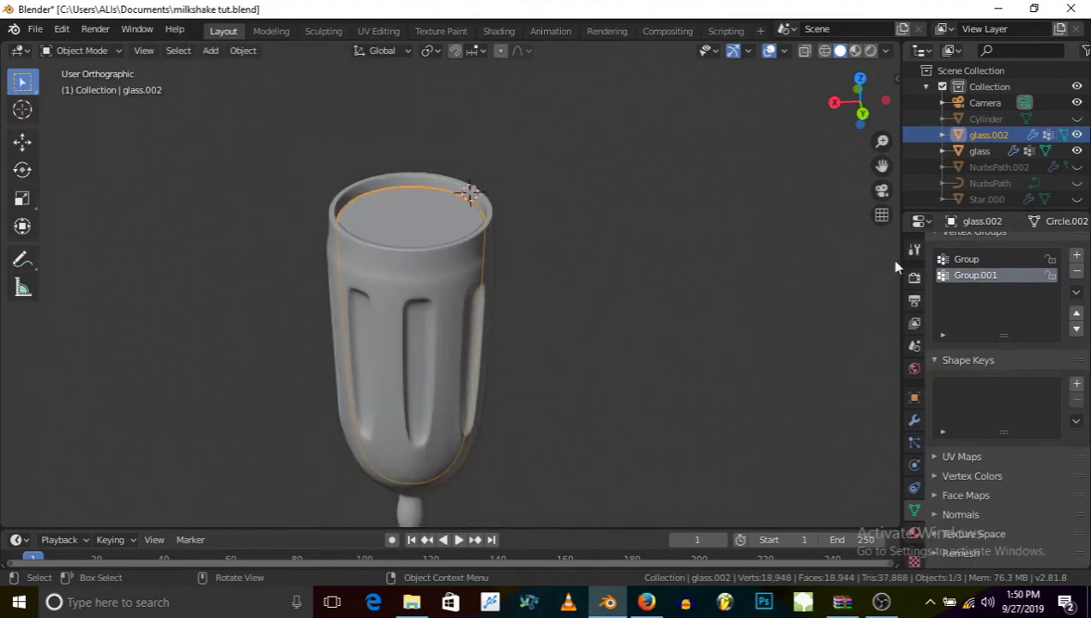
Add a Displace modifier to the liquid, create a new texture for it and open the texture's settings.
{"action": "left_click", "coordinate": [914, 420]}
{"action": "left_click", "coordinate": [963, 246]}
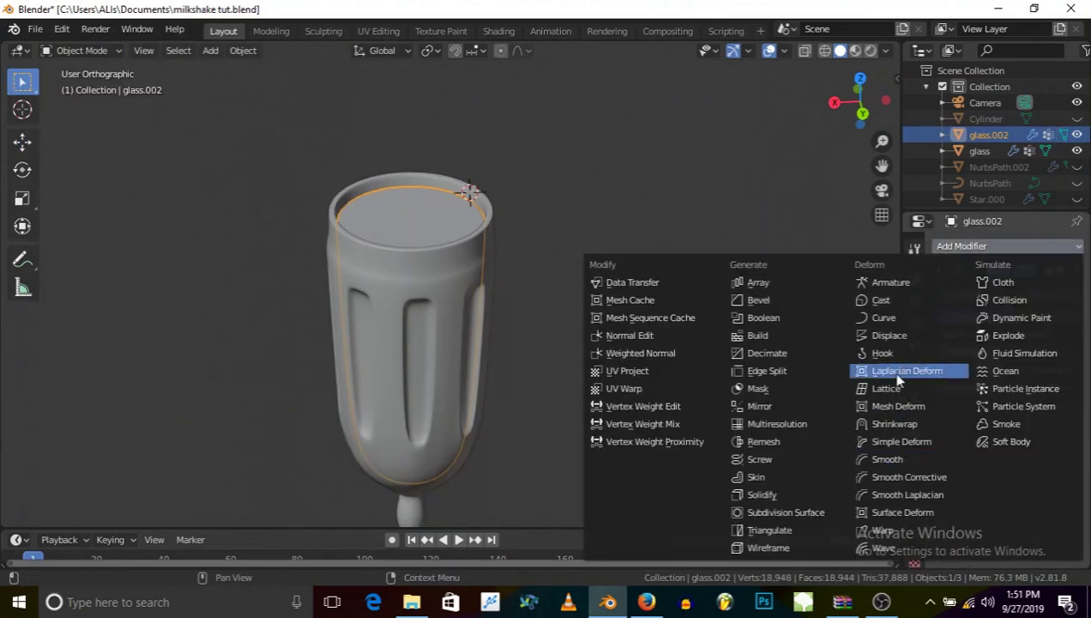
{"action": "left_click", "coordinate": [867, 335]}
{"action": "scroll", "coordinate": [965, 369], "scroll_direction": "down", "scroll_amount": 1}
{"action": "left_click", "coordinate": [1021, 453]}
{"action": "left_click", "coordinate": [1071, 455]}
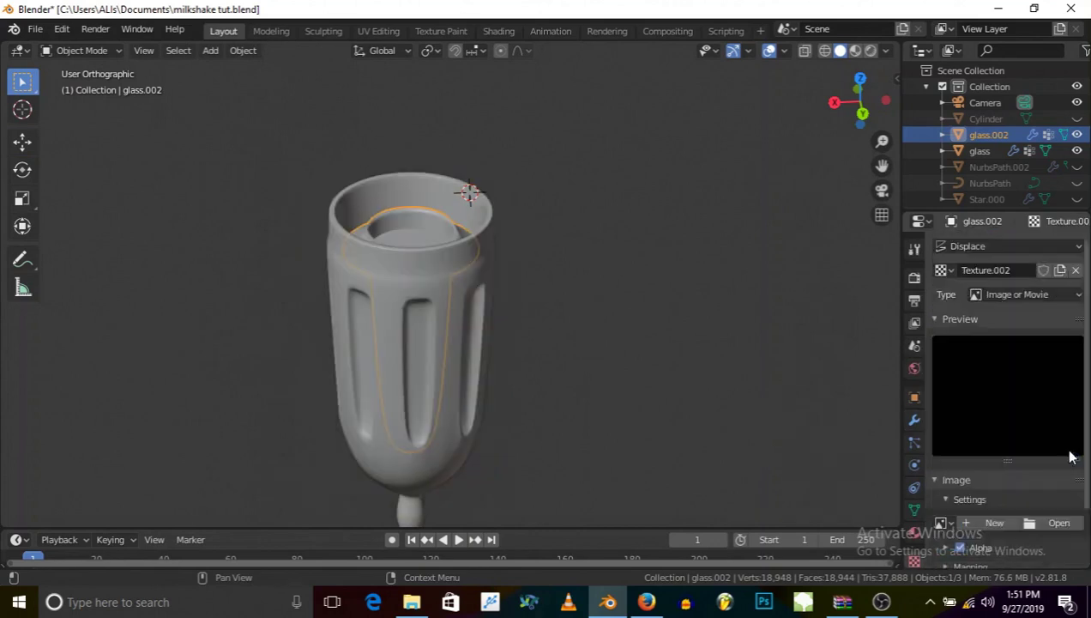
Set the displacement texture type to Clouds and increase its noise size for a smoother pattern.
{"action": "left_click", "coordinate": [1021, 294]}
{"action": "left_click", "coordinate": [1001, 346]}
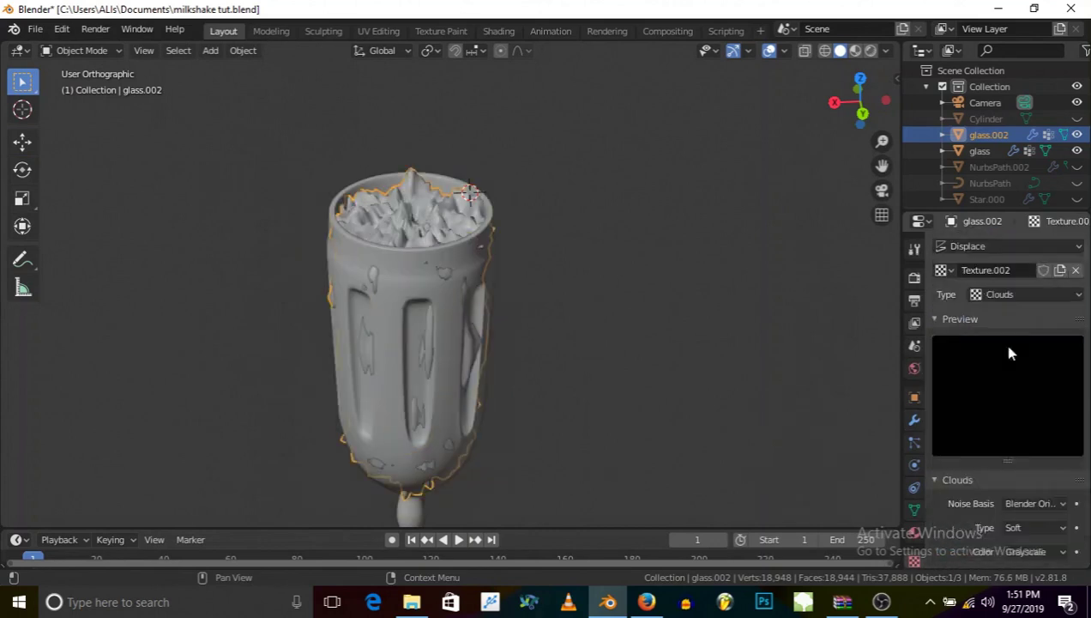
{"action": "scroll", "coordinate": [995, 412], "scroll_direction": "down", "scroll_amount": 1}
{"action": "scroll", "coordinate": [998, 456], "scroll_direction": "down", "scroll_amount": 2}
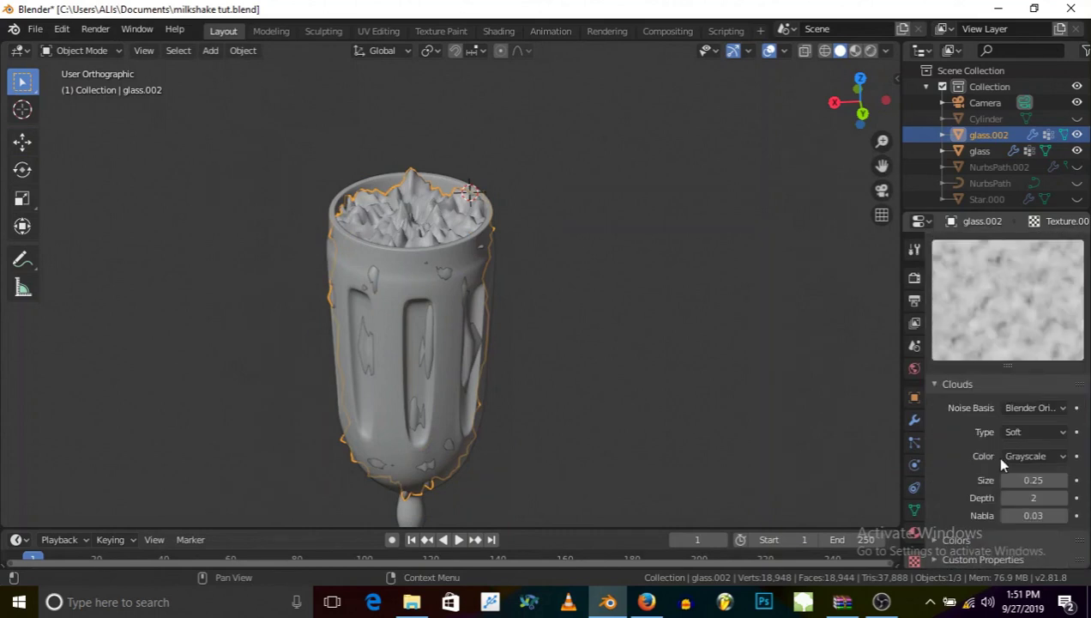
{"action": "mouse_move", "coordinate": [1030, 480]}
{"action": "left_mouse_down"}
{"action": "mouse_move", "coordinate": [1009, 480]}
{"action": "mouse_move", "coordinate": [1084, 479]}
{"action": "mouse_move", "coordinate": [1033, 480]}
{"action": "left_mouse_up"}
Set the Displace modifier's direction to Z and limit it to the vertex group Group.001.
{"action": "left_click", "coordinate": [915, 421]}
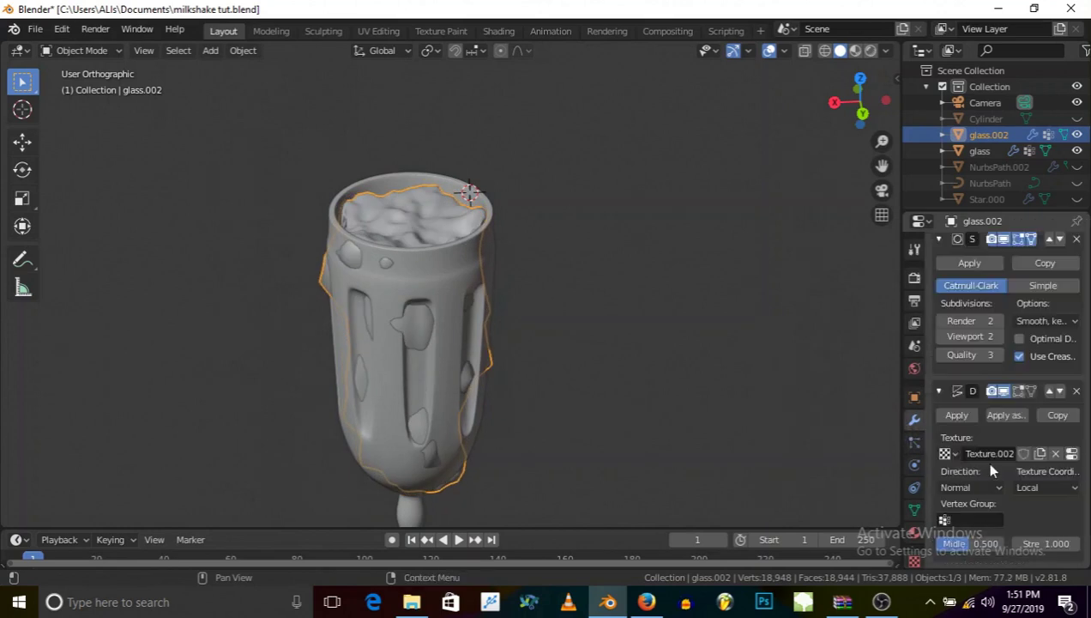
{"action": "left_click", "coordinate": [962, 486]}
{"action": "left_click", "coordinate": [961, 431]}
{"action": "middle_click_drag", "start_coordinate": [843, 414], "coordinate": [463, 339]}
{"action": "scroll", "coordinate": [984, 488], "scroll_direction": "down", "scroll_amount": 1}
{"action": "left_click", "coordinate": [969, 518]}
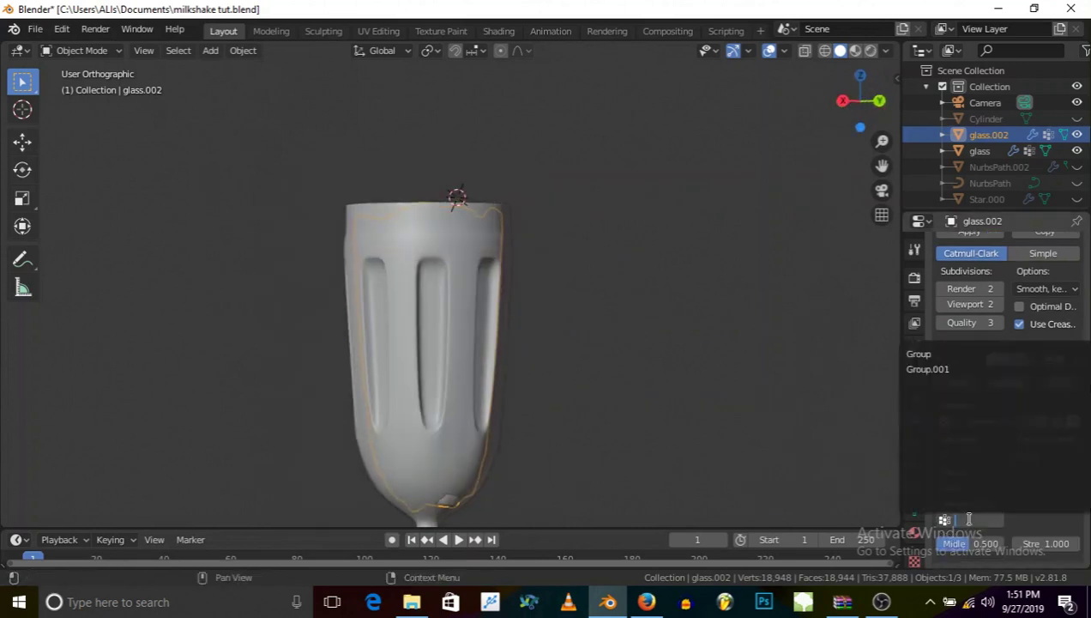
{"action": "left_click", "coordinate": [945, 369]}
Hide the viewport overlays and set the Displace strength to 0.500 while judging the liquid's surface.
{"action": "scroll", "coordinate": [452, 297], "scroll_direction": "down", "scroll_amount": 2}
{"action": "scroll", "coordinate": [407, 363], "scroll_direction": "up", "scroll_amount": 3}
{"action": "middle_click_drag", "start_coordinate": [442, 436], "coordinate": [438, 156]}
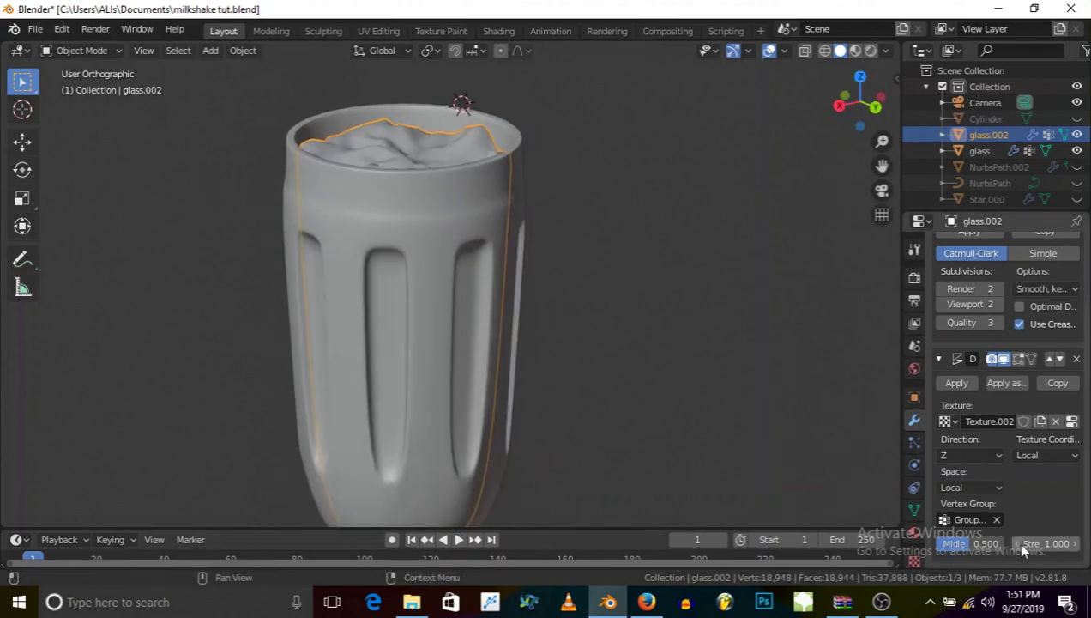
{"action": "middle_click_drag", "start_coordinate": [424, 228], "coordinate": [446, 246]}
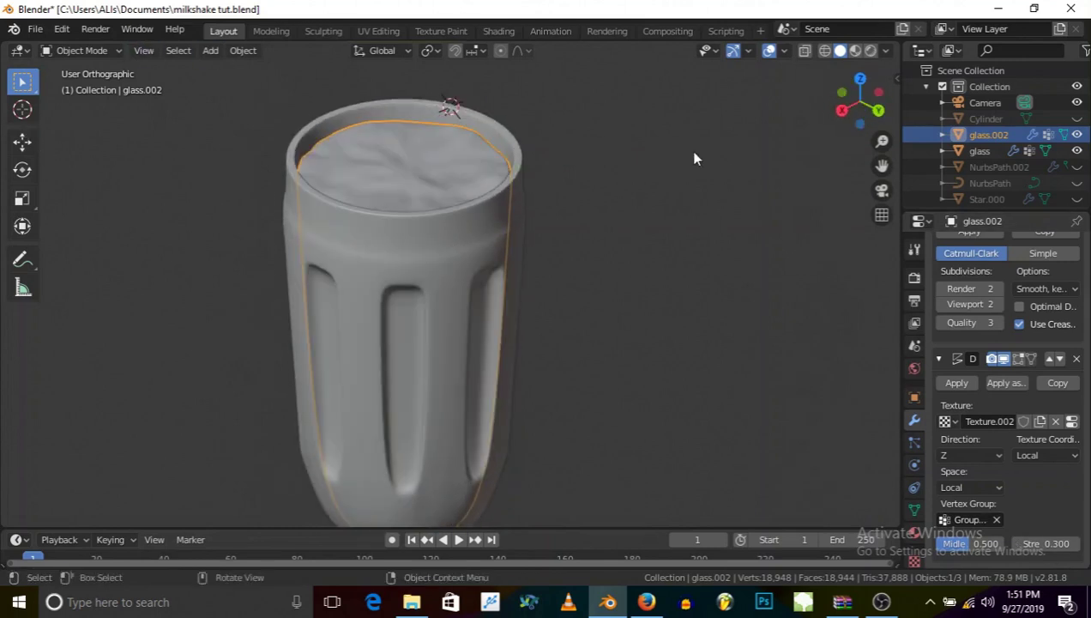
{"action": "left_click", "coordinate": [770, 51]}
{"action": "middle_click_drag", "start_coordinate": [403, 201], "coordinate": [480, 291]}
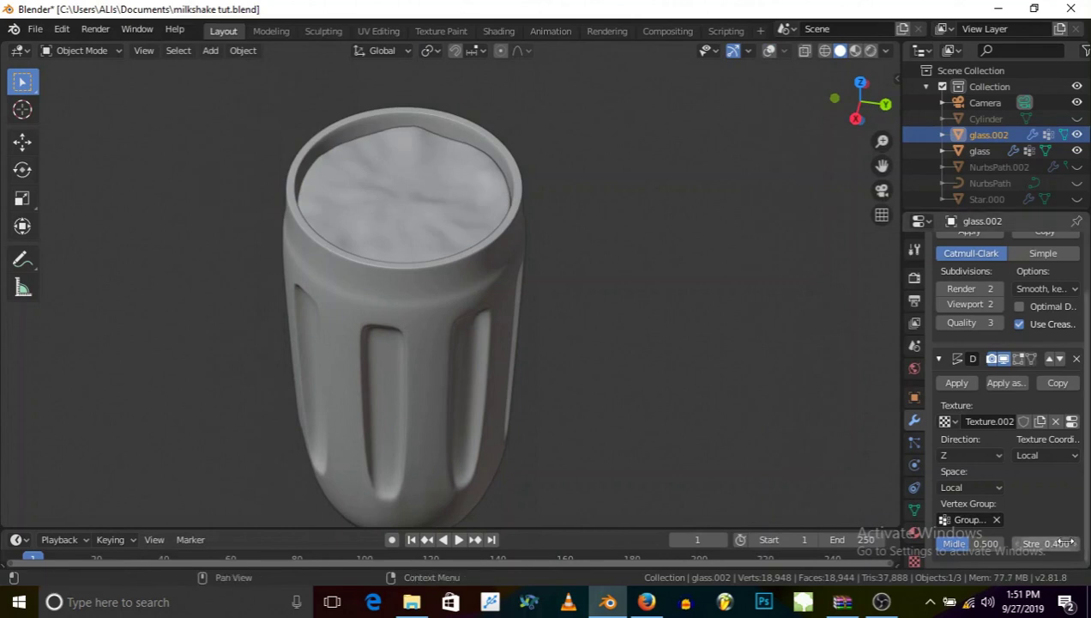
{"action": "middle_click_drag", "start_coordinate": [462, 319], "coordinate": [652, 161]}
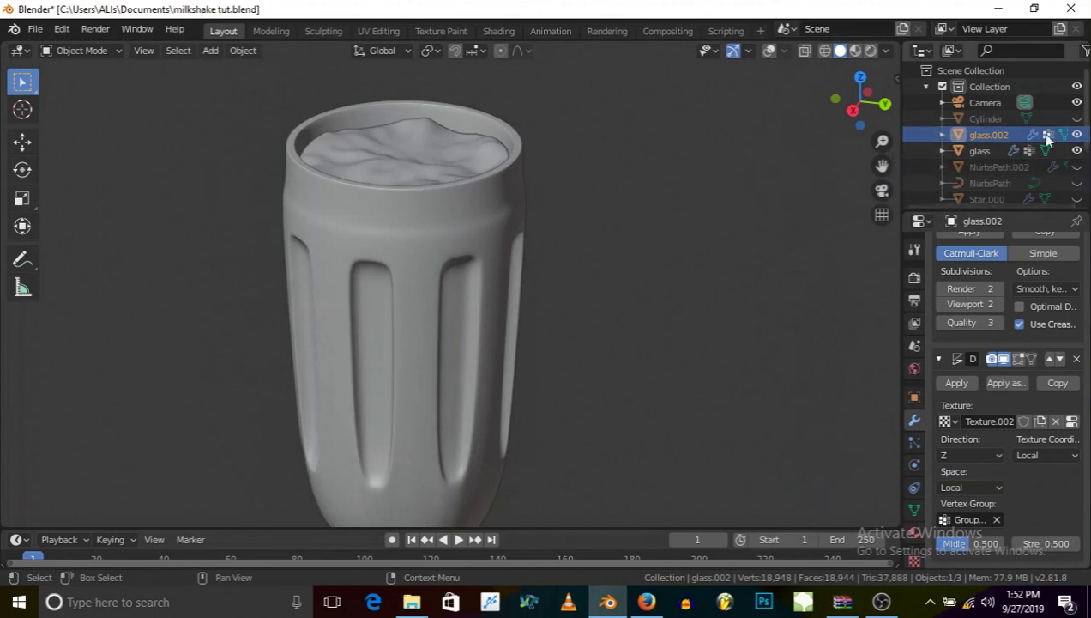
Rename the object glass.002 as liquid.
{"action": "double_click", "coordinate": [983, 134]}
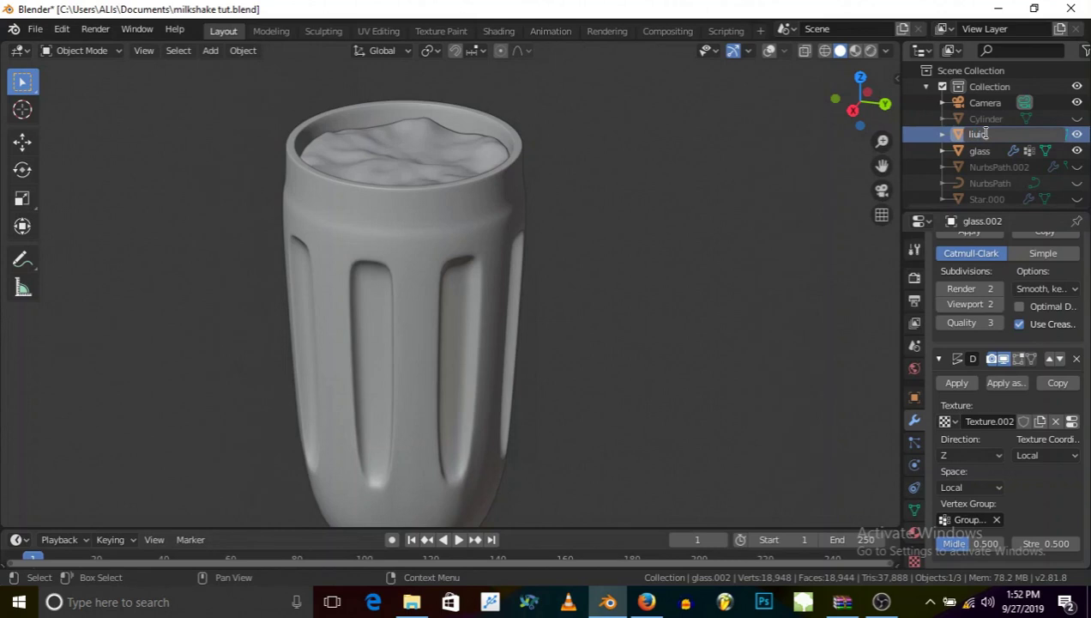
{"action": "type", "text": "liquid"}
{"action": "key", "text": "Return"}
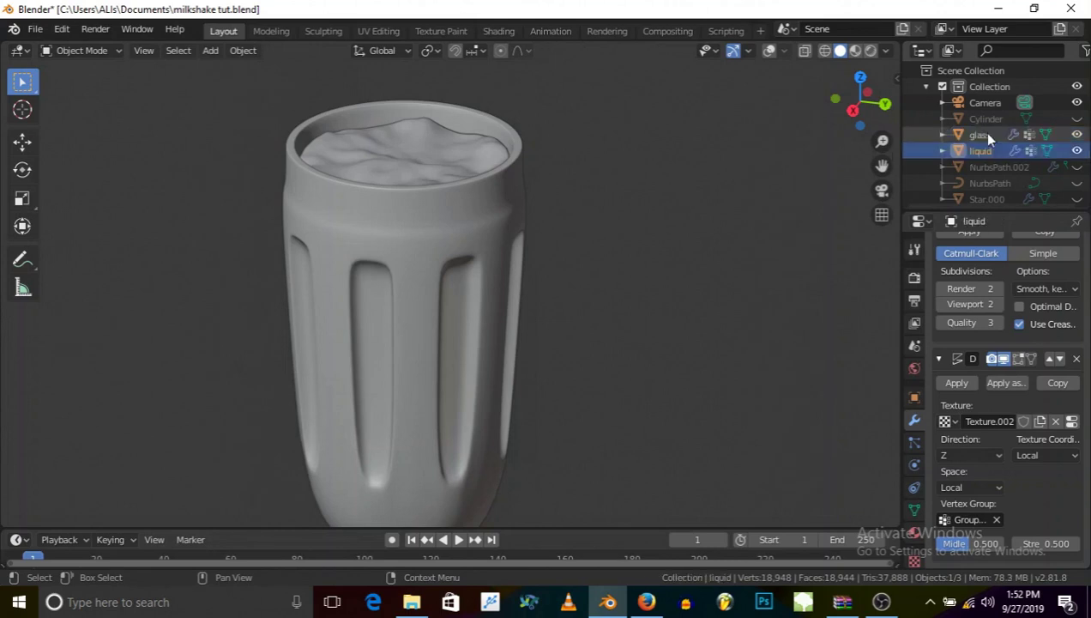
Show the hidden objects NurbsPath.002 and Star.000 above the liquid, keeping NurbsPath hidden.
{"action": "scroll", "coordinate": [987, 141], "scroll_direction": "down", "scroll_amount": 4}
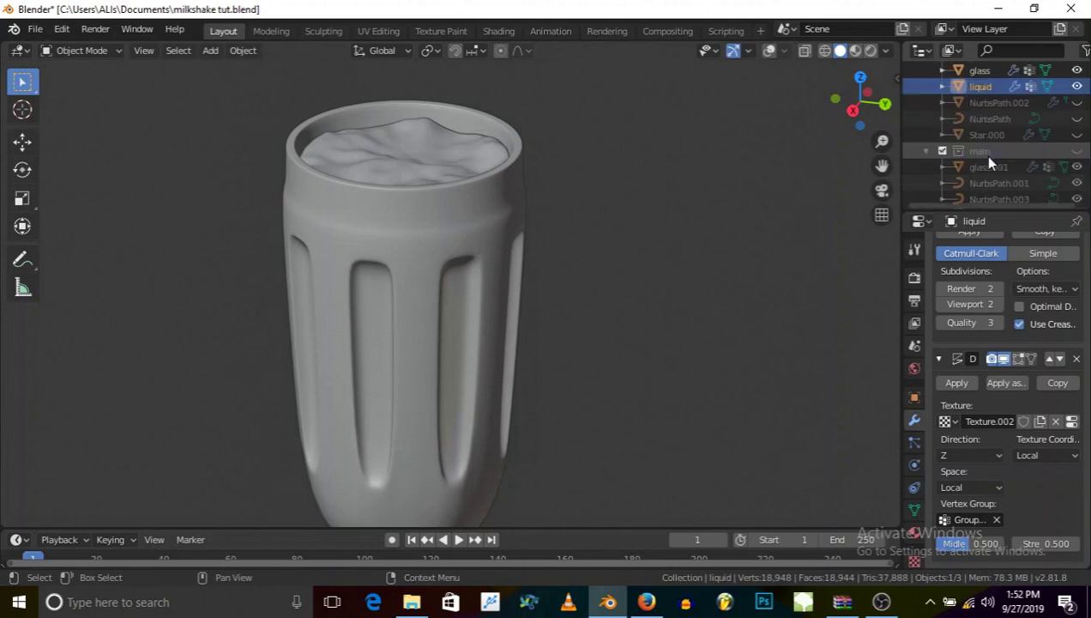
{"action": "scroll", "coordinate": [982, 155], "scroll_direction": "up", "scroll_amount": 2}
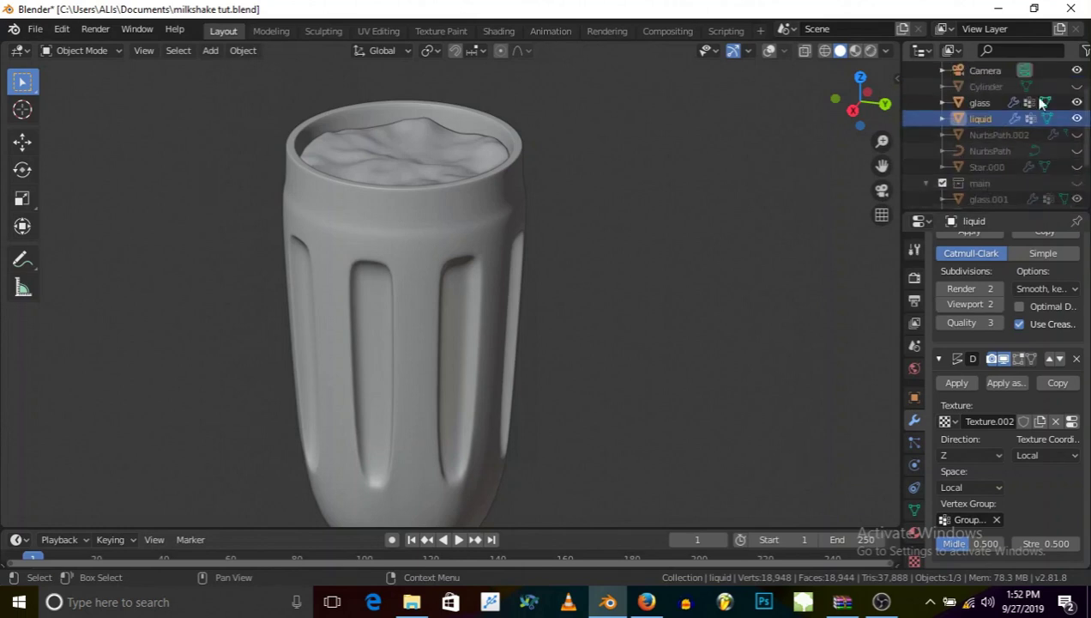
{"action": "left_click", "coordinate": [1077, 151]}
{"action": "left_click", "coordinate": [1076, 135]}
{"action": "left_click", "coordinate": [1077, 166]}
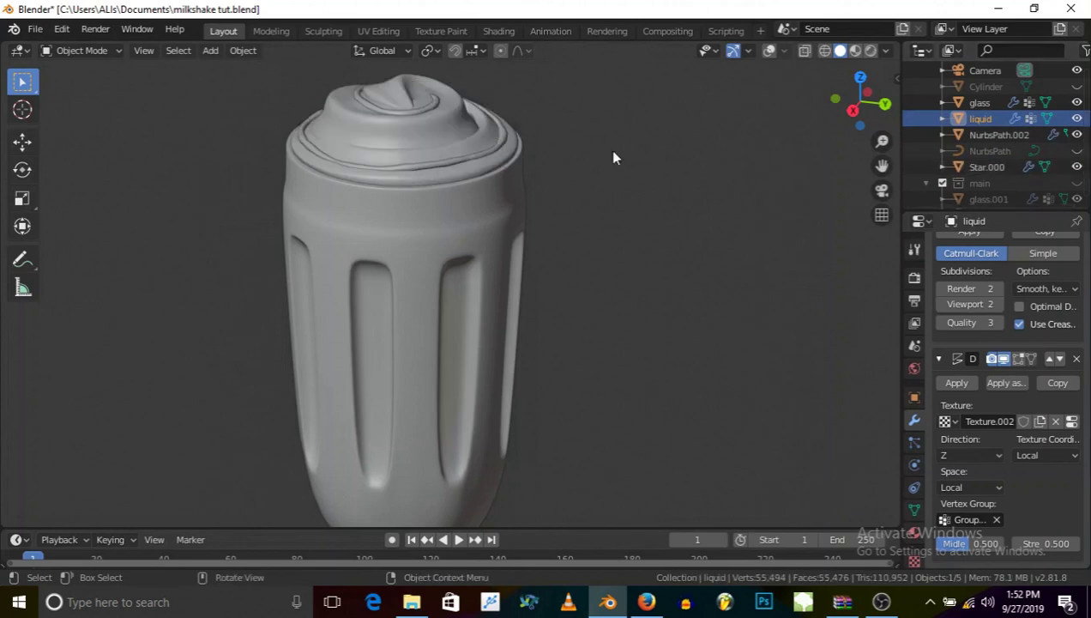
Unhide the NurbsPath curve and select it together with NurbsPath.002.
{"action": "scroll", "coordinate": [426, 163], "scroll_direction": "down", "scroll_amount": 3}
{"action": "scroll", "coordinate": [434, 151], "scroll_direction": "up", "scroll_amount": 4}
{"action": "left_click", "coordinate": [461, 148]}
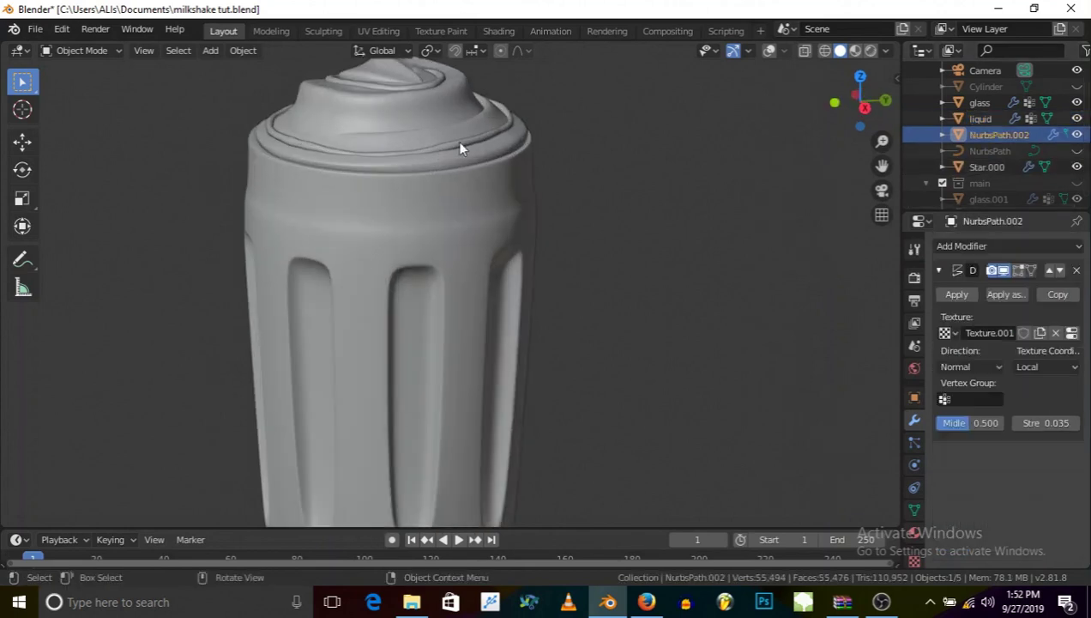
{"action": "left_click", "coordinate": [1077, 151]}
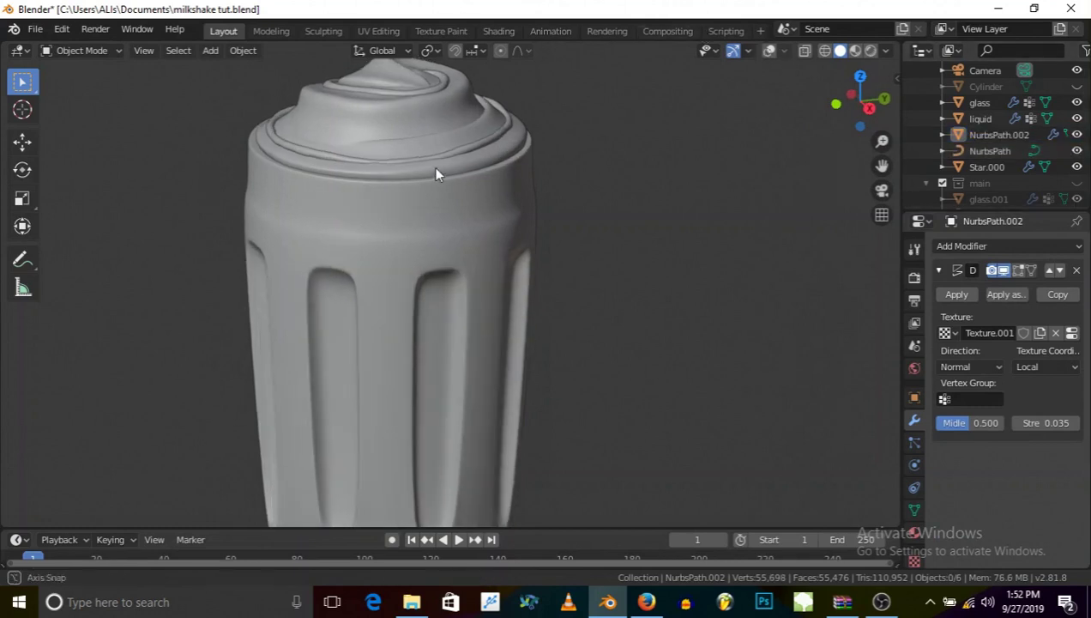
{"action": "left_click", "coordinate": [992, 154]}
{"action": "left_click", "coordinate": [987, 137], "text": "shift"}
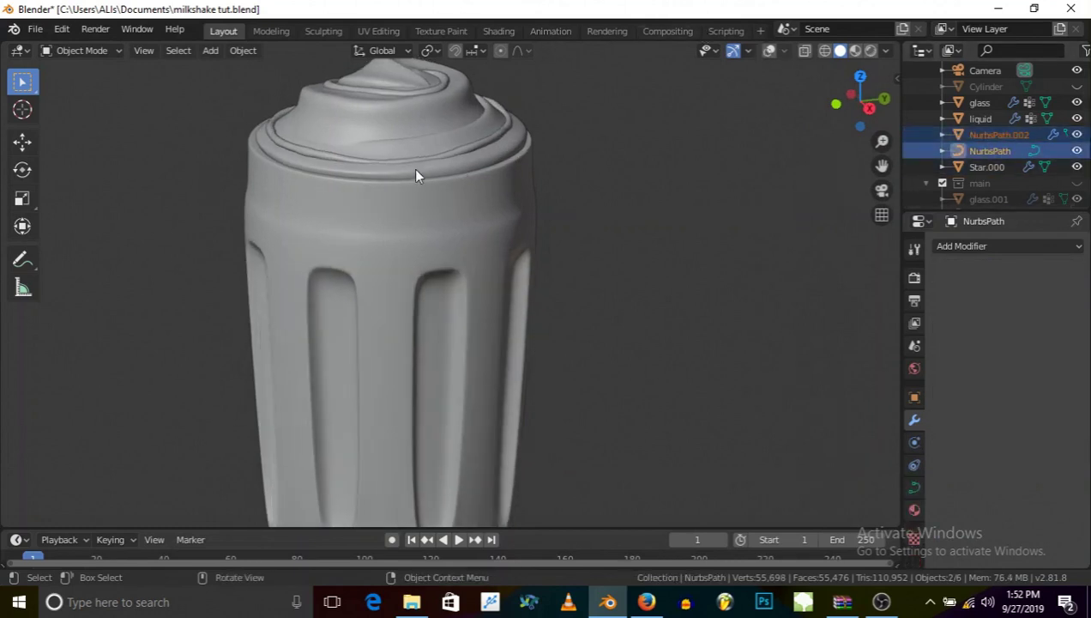
Turn the overlays back on and hide the glass, using X-ray temporarily to inspect the curves inside the cream.
{"action": "left_click", "coordinate": [803, 50]}
{"action": "middle_click_drag", "start_coordinate": [290, 204], "coordinate": [370, 177]}
{"action": "left_click", "coordinate": [770, 51]}
{"action": "middle_click_drag", "start_coordinate": [214, 142], "coordinate": [406, 243]}
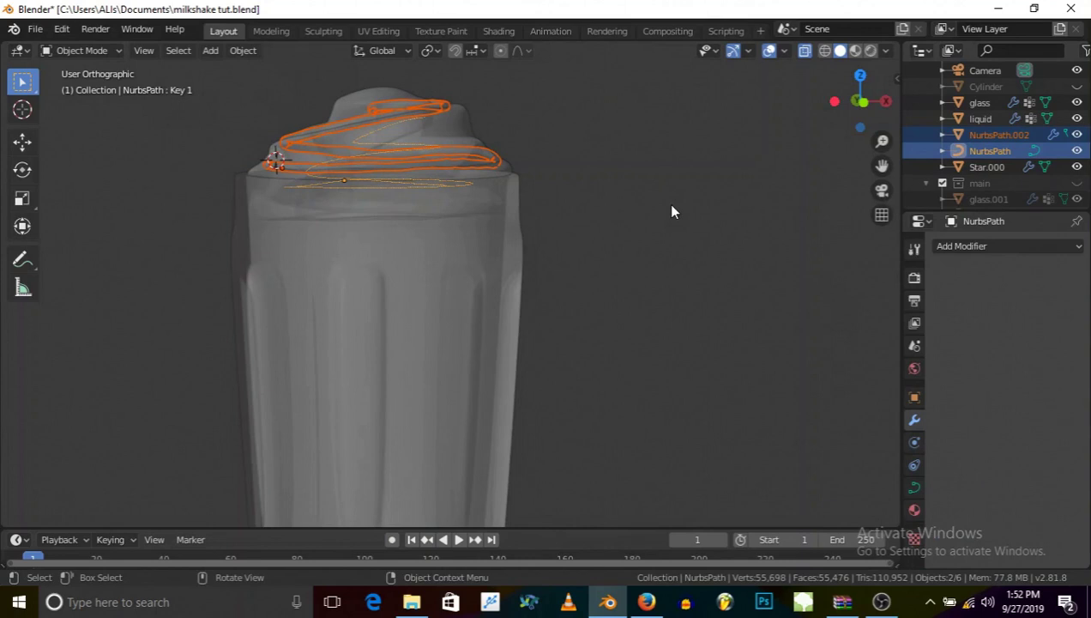
{"action": "left_click", "coordinate": [1077, 102]}
{"action": "middle_click_drag", "start_coordinate": [333, 211], "coordinate": [411, 220]}
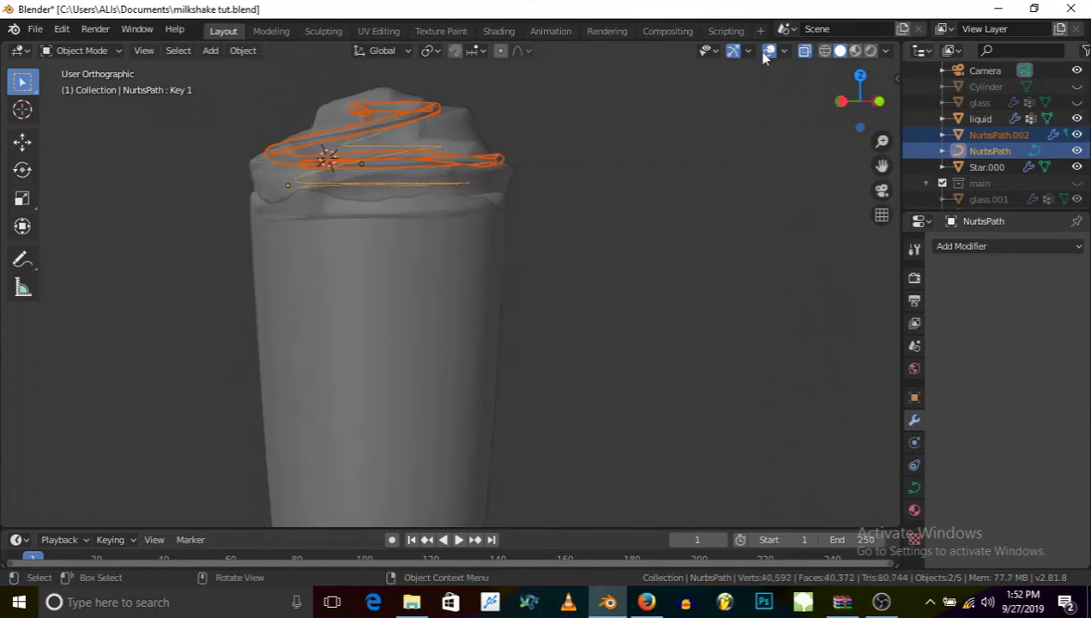
{"action": "left_click", "coordinate": [805, 51]}
Adjust the position of the selected NurbsPath curve and NurbsPath.002 swirl against the whipped cream with the Move tool.
{"action": "middle_click_drag", "start_coordinate": [494, 146], "coordinate": [399, 184]}
{"action": "middle_click_drag", "start_coordinate": [65, 152], "coordinate": [256, 187]}
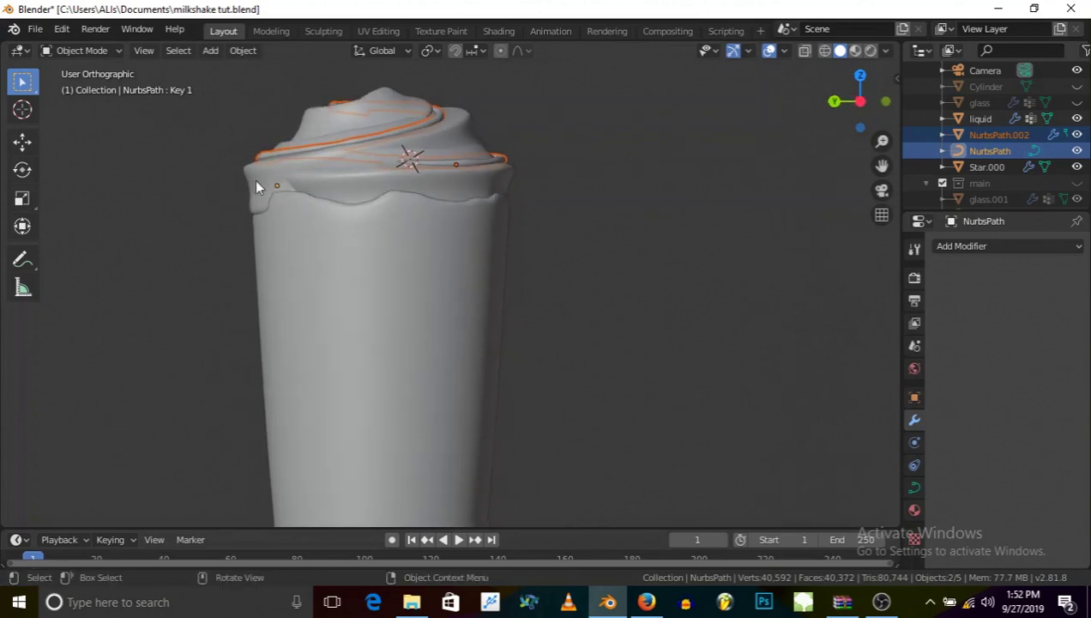
{"action": "left_click_drag", "start_coordinate": [326, 174], "coordinate": [291, 184]}
{"action": "mouse_move", "coordinate": [387, 117]}
{"action": "left_mouse_down"}
{"action": "mouse_move", "coordinate": [391, 99]}
{"action": "mouse_move", "coordinate": [391, 129]}
{"action": "left_mouse_up"}
{"action": "middle_click_drag", "start_coordinate": [344, 161], "coordinate": [419, 178]}
{"action": "scroll", "coordinate": [294, 212], "scroll_direction": "up", "scroll_amount": 1}
{"action": "middle_click_drag", "start_coordinate": [295, 213], "coordinate": [366, 250]}
{"action": "scroll", "coordinate": [349, 211], "scroll_direction": "down", "scroll_amount": 1}
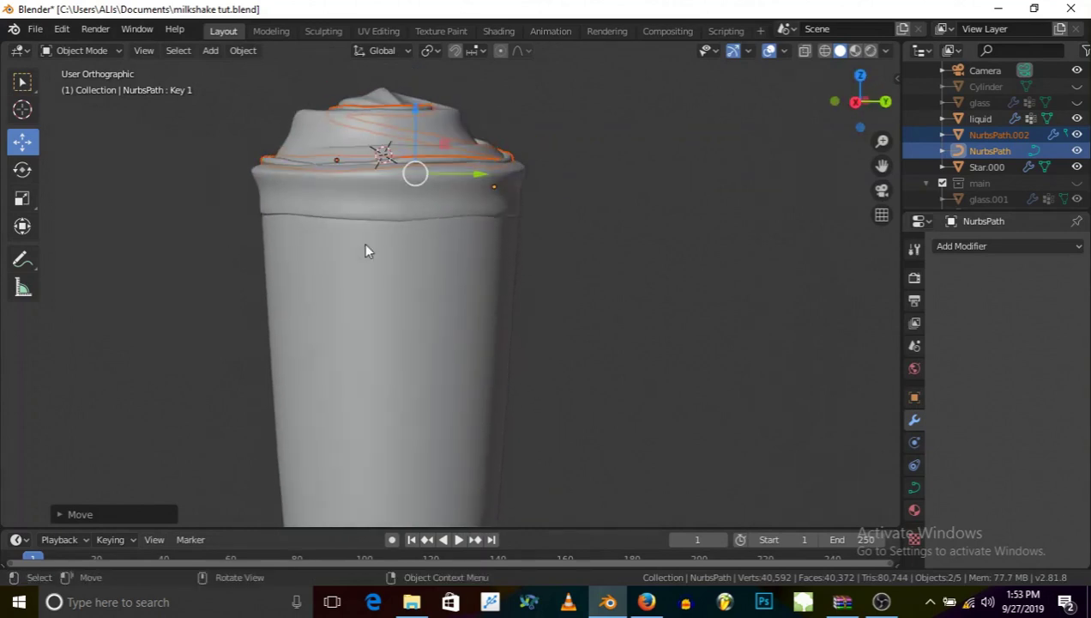
Try to scale the NurbsPath curve and NurbsPath.002 swirl together, checking the pivot point setting between attempts.
{"action": "key", "text": "s"}
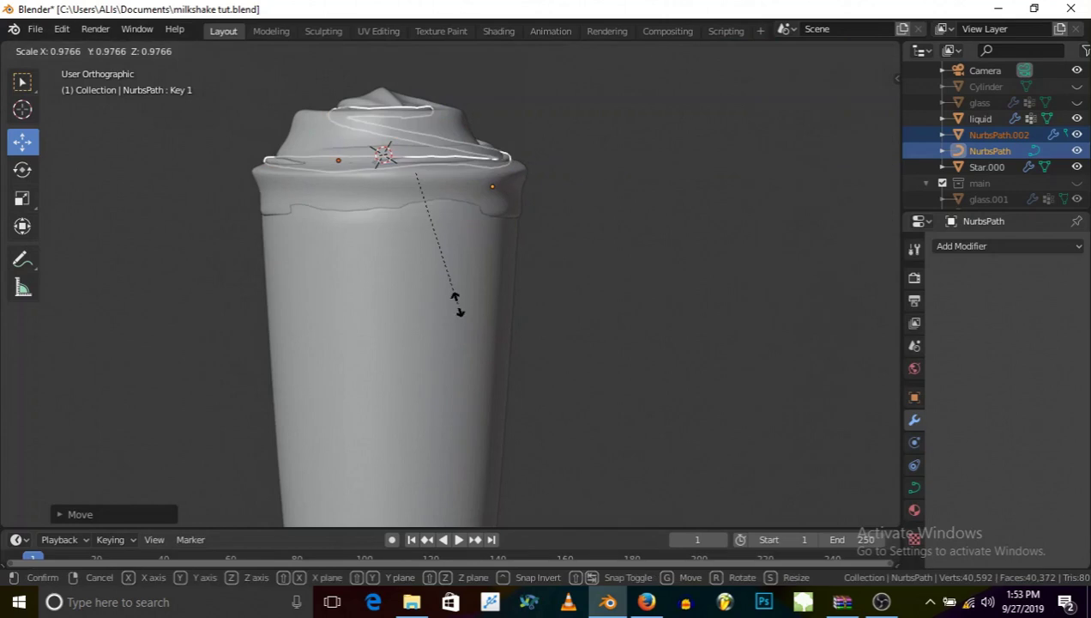
{"action": "left_click", "coordinate": [447, 295]}
{"action": "middle_click_drag", "start_coordinate": [422, 294], "coordinate": [368, 176]}
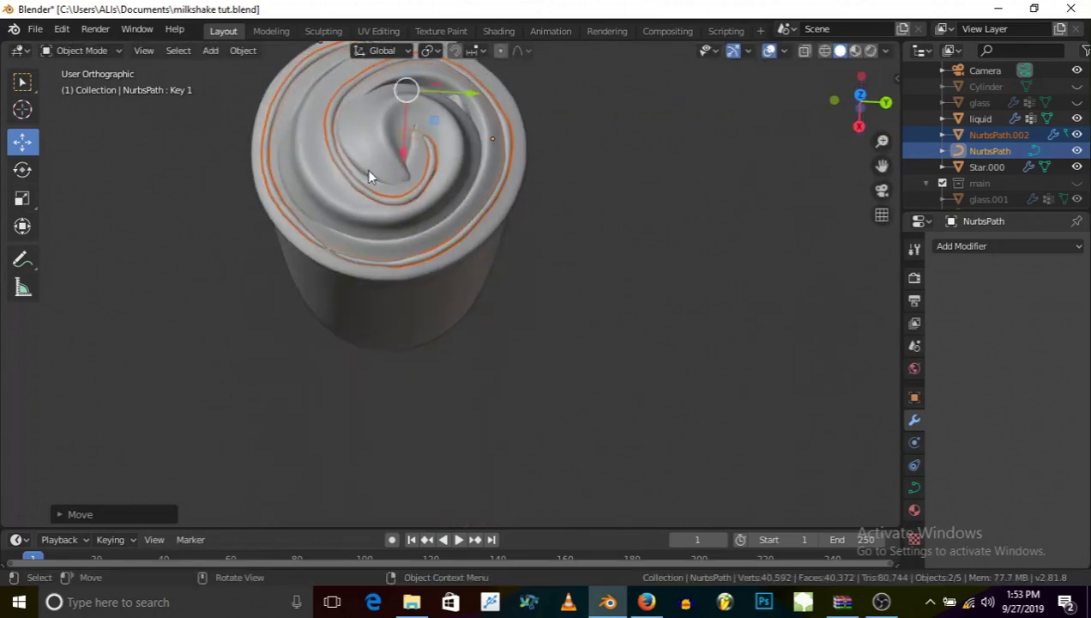
{"action": "left_click", "coordinate": [429, 51]}
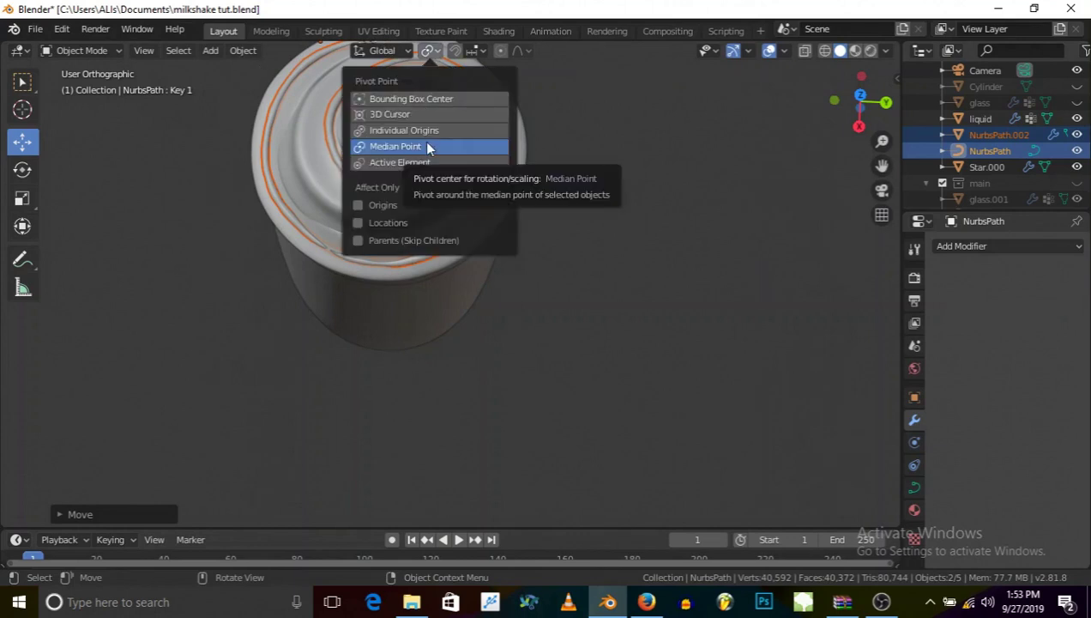
{"action": "key", "text": "s"}
{"action": "left_click", "coordinate": [392, 273]}
Select the Star.000 whipped cream together with the NurbsPath curve and try scaling the two objects.
{"action": "middle_click_drag", "start_coordinate": [387, 321], "coordinate": [439, 250]}
{"action": "middle_click_drag", "start_coordinate": [311, 189], "coordinate": [403, 221]}
{"action": "left_click", "coordinate": [386, 230]}
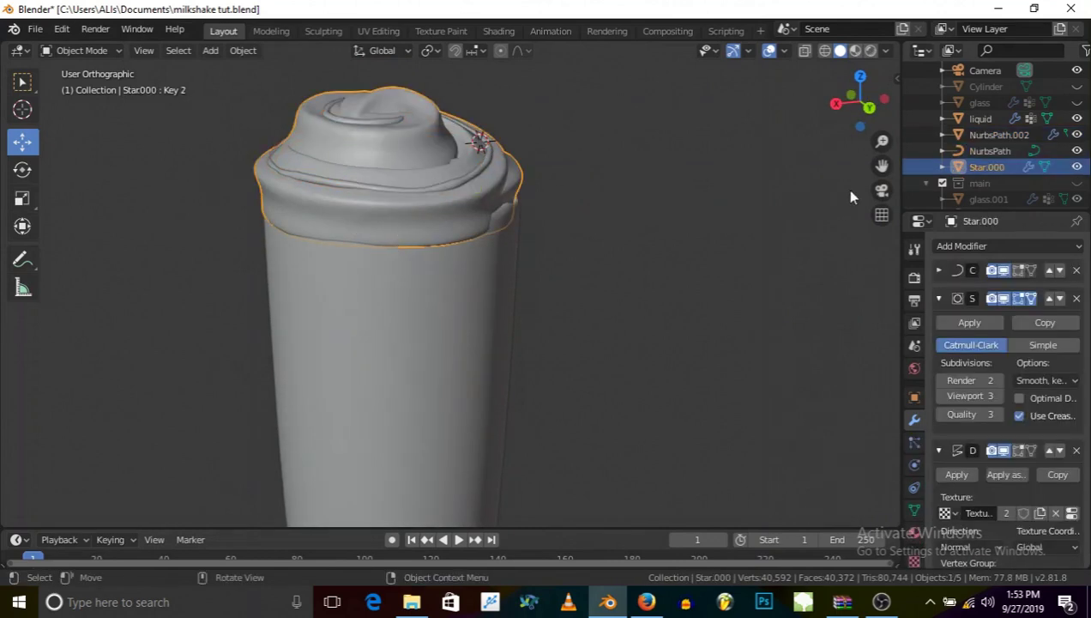
{"action": "left_click", "coordinate": [985, 151], "text": "ctrl"}
{"action": "key", "text": "s"}
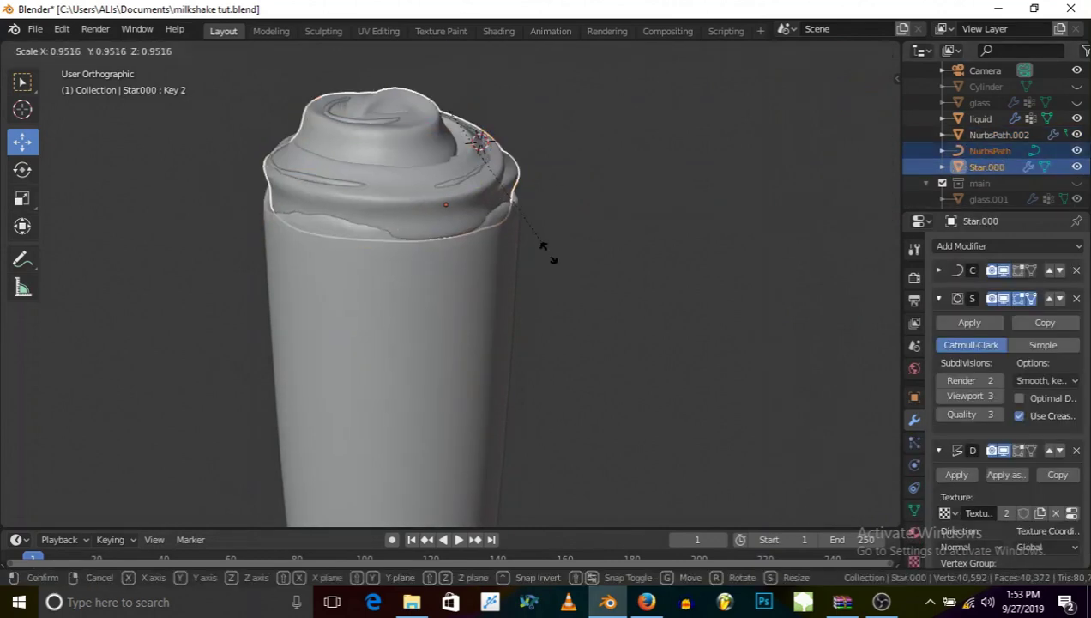
{"action": "right_click", "coordinate": [498, 207]}
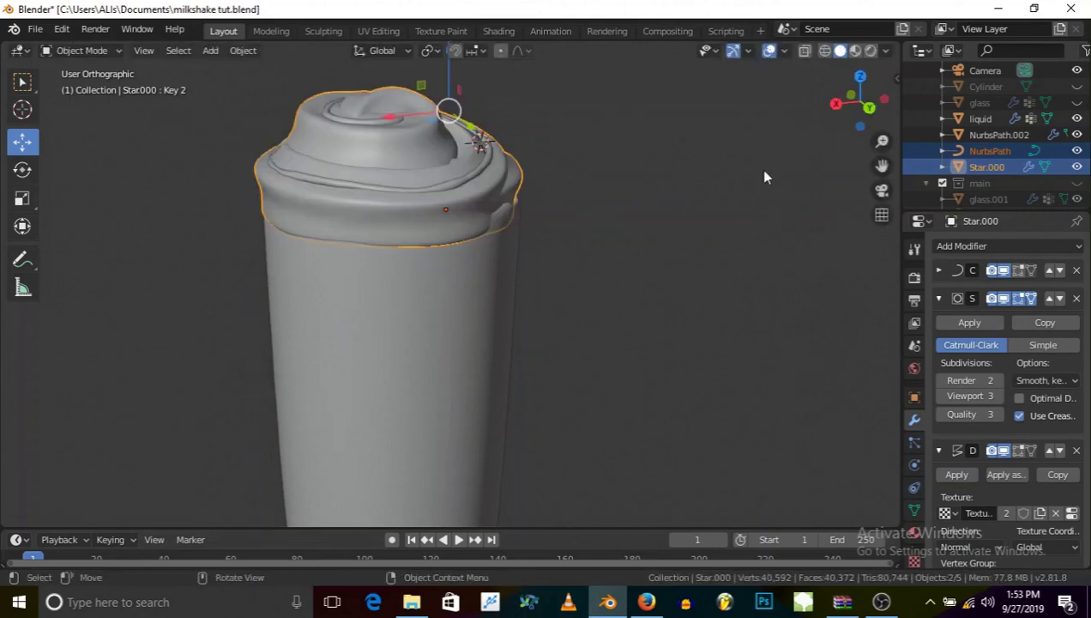
Add the NurbsPath.002 swirl to the selection and scale the cream and both paths together to fit the liquid's rim.
{"action": "left_click", "coordinate": [964, 135], "text": "ctrl"}
{"action": "key", "text": "s"}
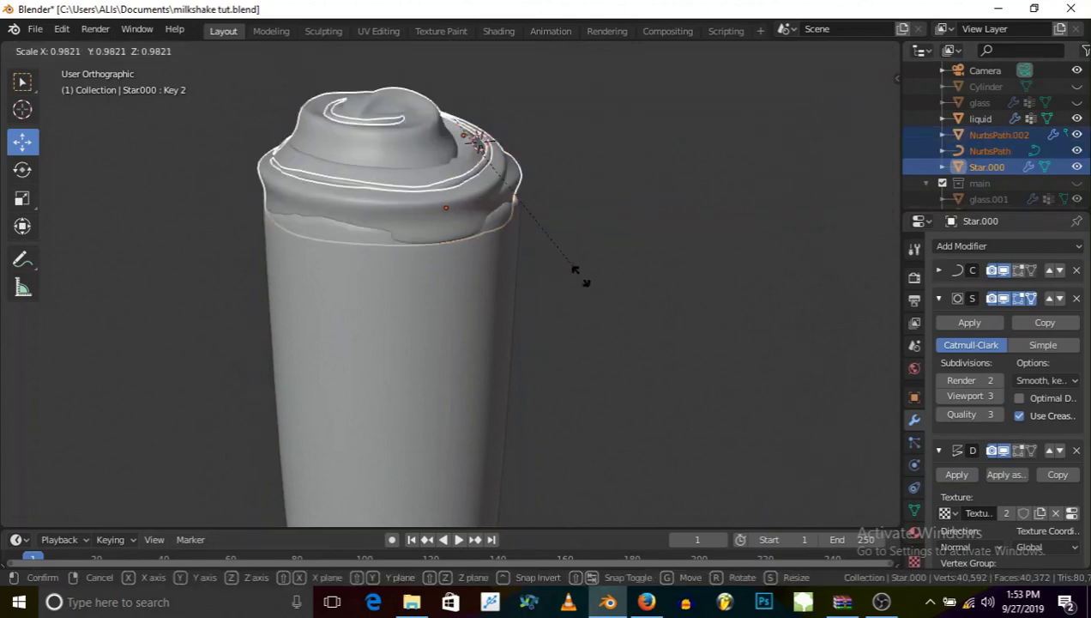
{"action": "key", "text": "Escape"}
{"action": "key", "text": "s"}
{"action": "left_click", "coordinate": [493, 277]}
Enlarge the cream and both paths uniformly by about 1.02 and shift them slightly over the liquid.
{"action": "middle_click_drag", "start_coordinate": [493, 277], "coordinate": [383, 234]}
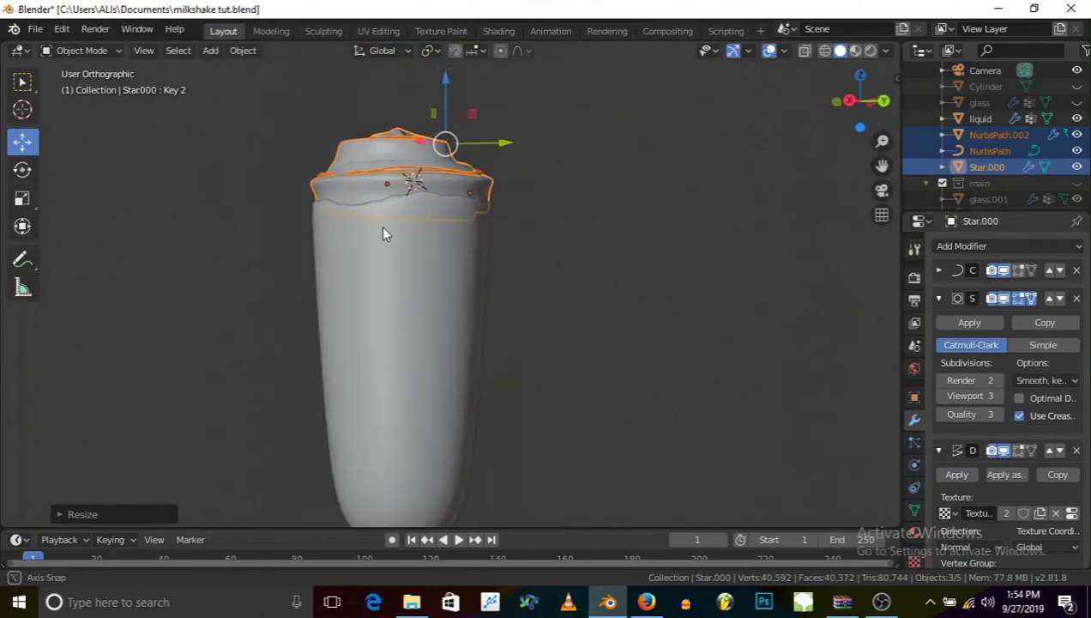
{"action": "scroll", "coordinate": [475, 280], "scroll_direction": "up", "scroll_amount": 2}
{"action": "key", "text": "s"}
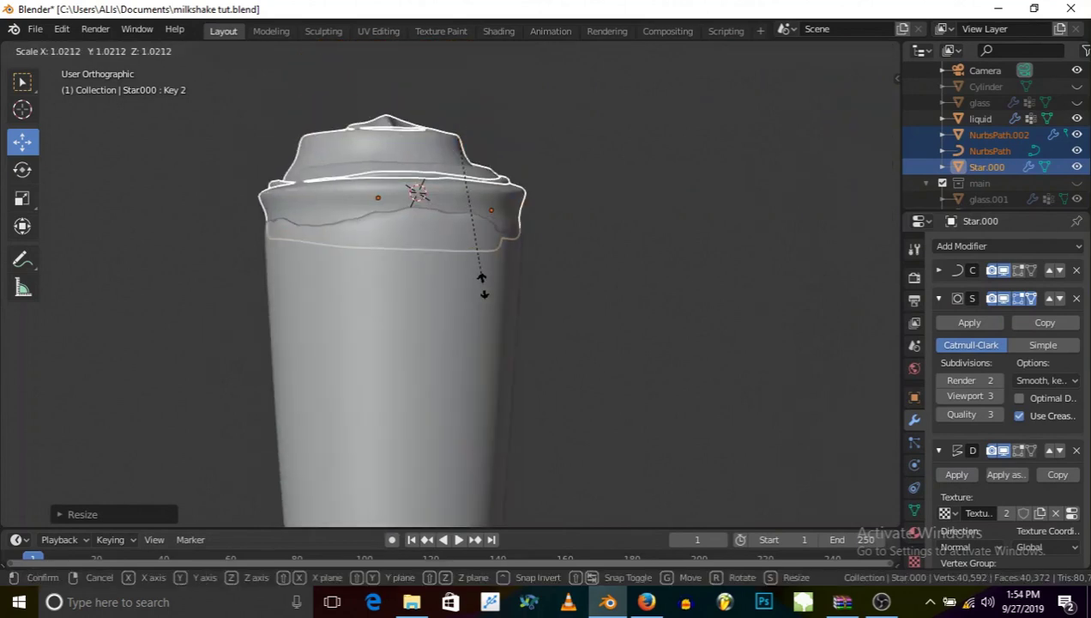
{"action": "left_click", "coordinate": [482, 281]}
{"action": "middle_click_drag", "start_coordinate": [466, 228], "coordinate": [466, 273]}
{"action": "left_click_drag", "start_coordinate": [427, 152], "coordinate": [413, 149]}
Fine-tune the scale of the cream and both paths and nudge them along the Y axis to center them on the rim.
{"action": "middle_click_drag", "start_coordinate": [476, 205], "coordinate": [534, 192]}
{"action": "key", "text": "s"}
{"action": "left_click", "coordinate": [529, 253]}
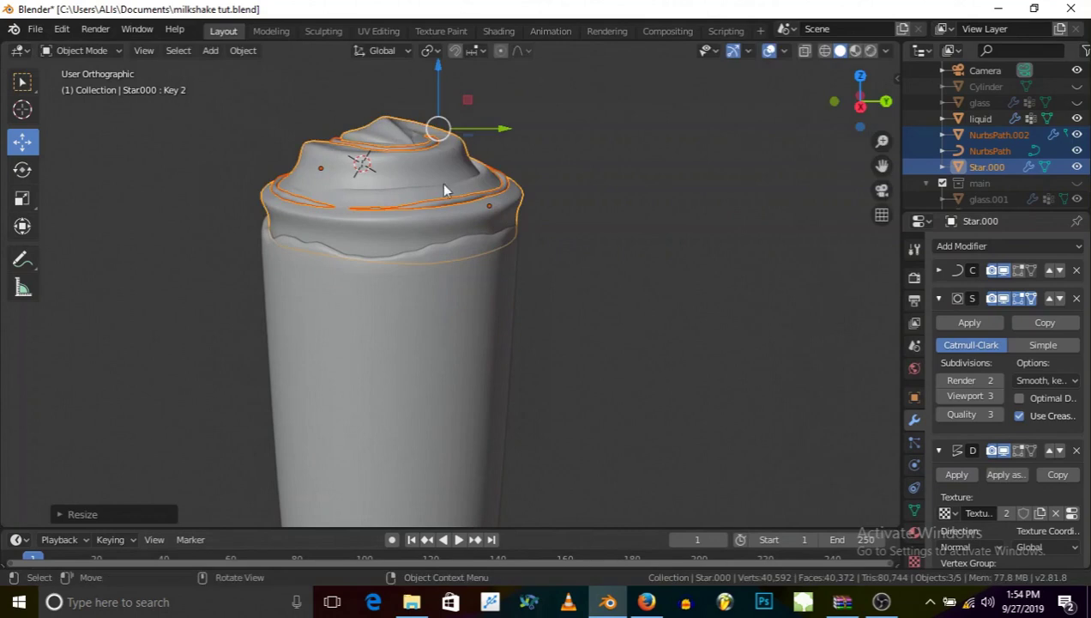
{"action": "left_click_drag", "start_coordinate": [508, 131], "coordinate": [502, 155]}
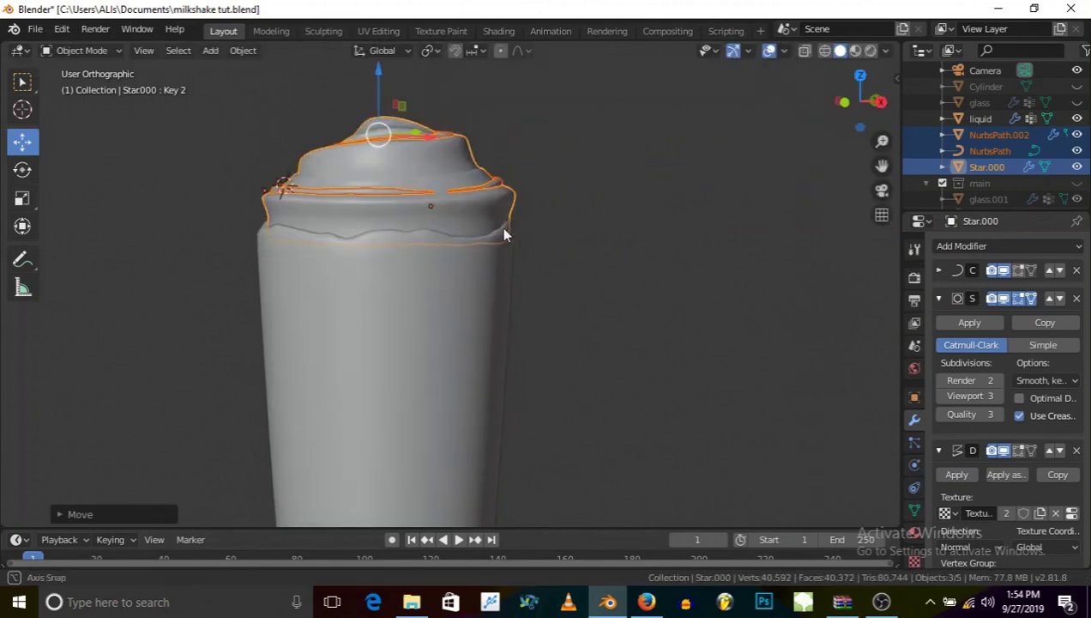
Scale the cream and both paths by about 1.017 and reposition them to cover the liquid's edge.
{"action": "key", "text": "s"}
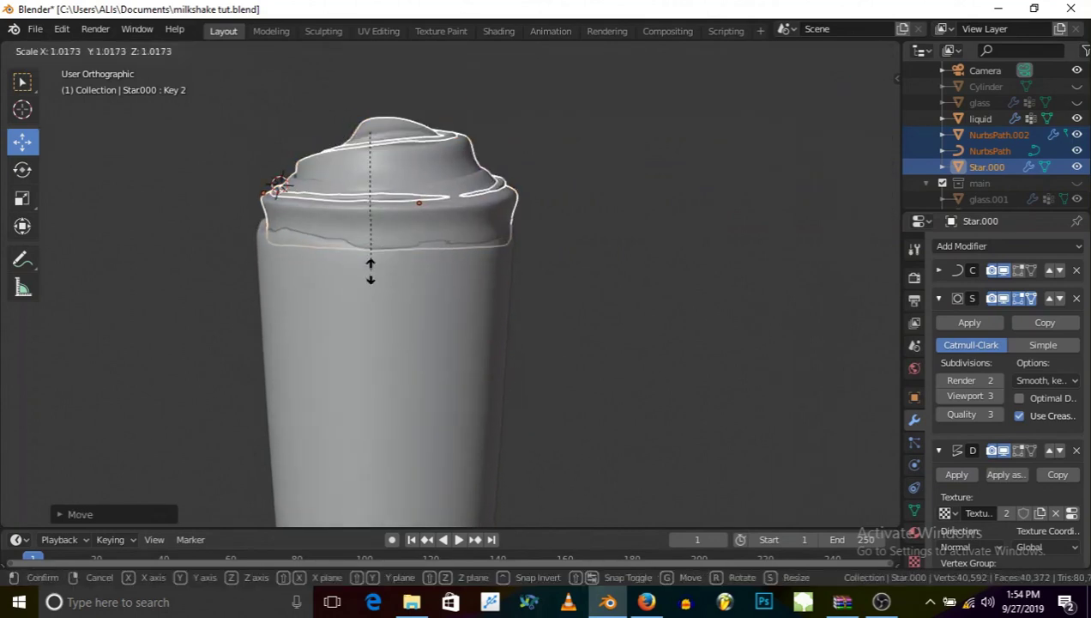
{"action": "left_click", "coordinate": [369, 269]}
{"action": "left_click_drag", "start_coordinate": [421, 143], "coordinate": [396, 158]}
{"action": "middle_click_drag", "start_coordinate": [400, 226], "coordinate": [447, 292]}
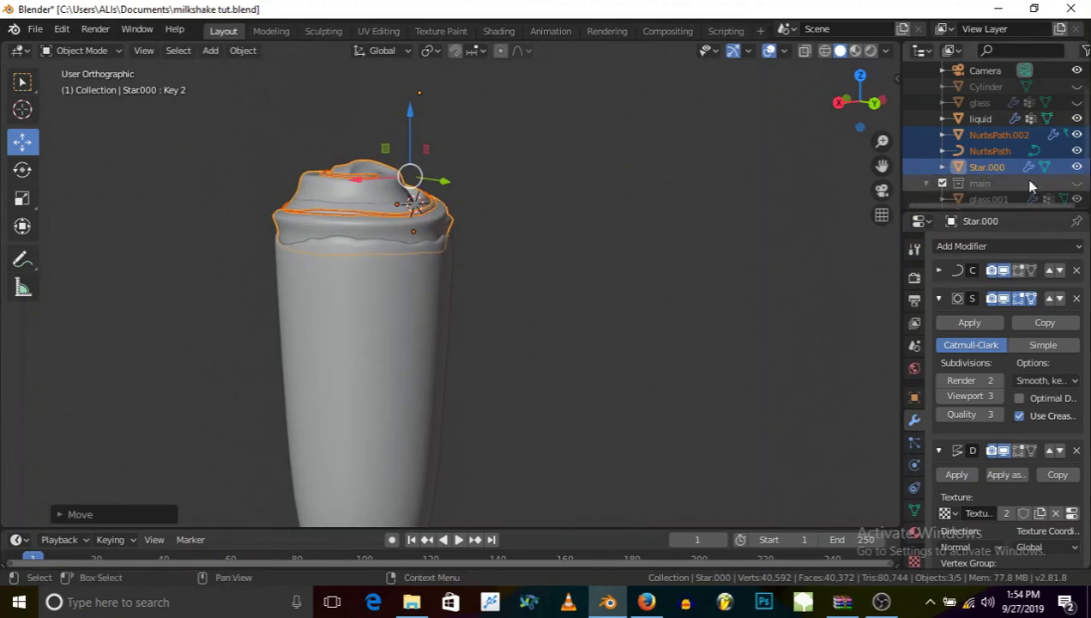
Show the glass temporarily with X-ray on to check how the cream fits inside it, and restore the solid view without the glass.
{"action": "left_click", "coordinate": [1077, 102]}
{"action": "mouse_move", "coordinate": [414, 238]}
{"action": "middle_mouse_down"}
{"action": "mouse_move", "coordinate": [451, 286]}
{"action": "mouse_move", "coordinate": [389, 253]}
{"action": "mouse_move", "coordinate": [429, 223]}
{"action": "middle_mouse_up"}
{"action": "left_click", "coordinate": [805, 51]}
{"action": "scroll", "coordinate": [335, 278], "scroll_direction": "up", "scroll_amount": 3}
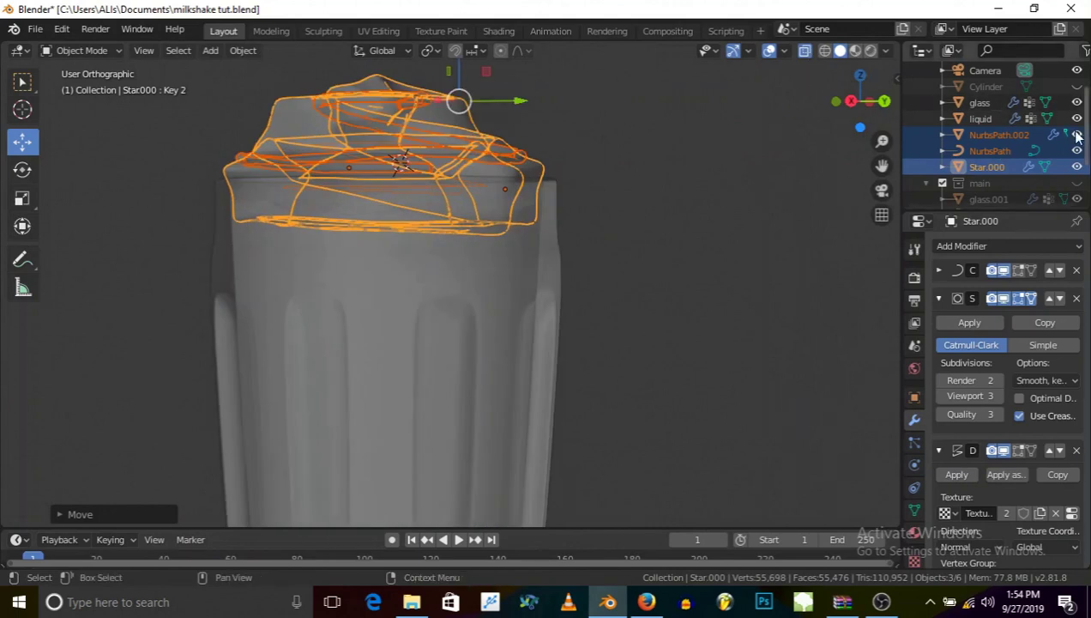
{"action": "left_click", "coordinate": [1077, 103]}
{"action": "middle_click_drag", "start_coordinate": [497, 247], "coordinate": [570, 270]}
{"action": "left_click", "coordinate": [805, 52]}
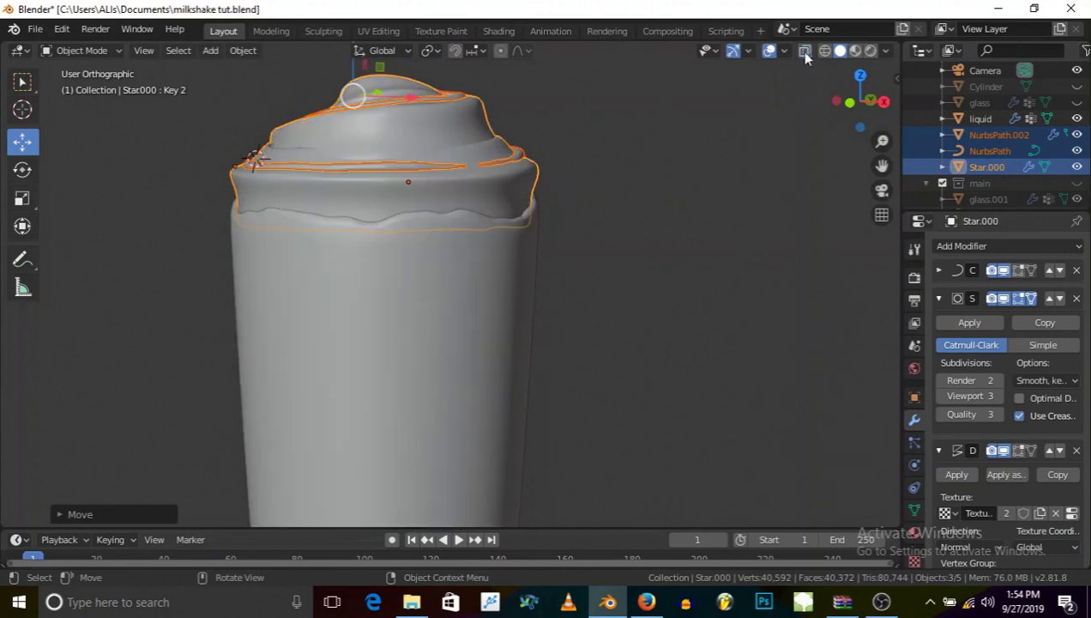
Turn off the viewport overlays and unhide the glass and the Cylinder straw.
{"action": "middle_click_drag", "start_coordinate": [331, 280], "coordinate": [717, 89]}
{"action": "middle_click_drag", "start_coordinate": [297, 313], "coordinate": [512, 358]}
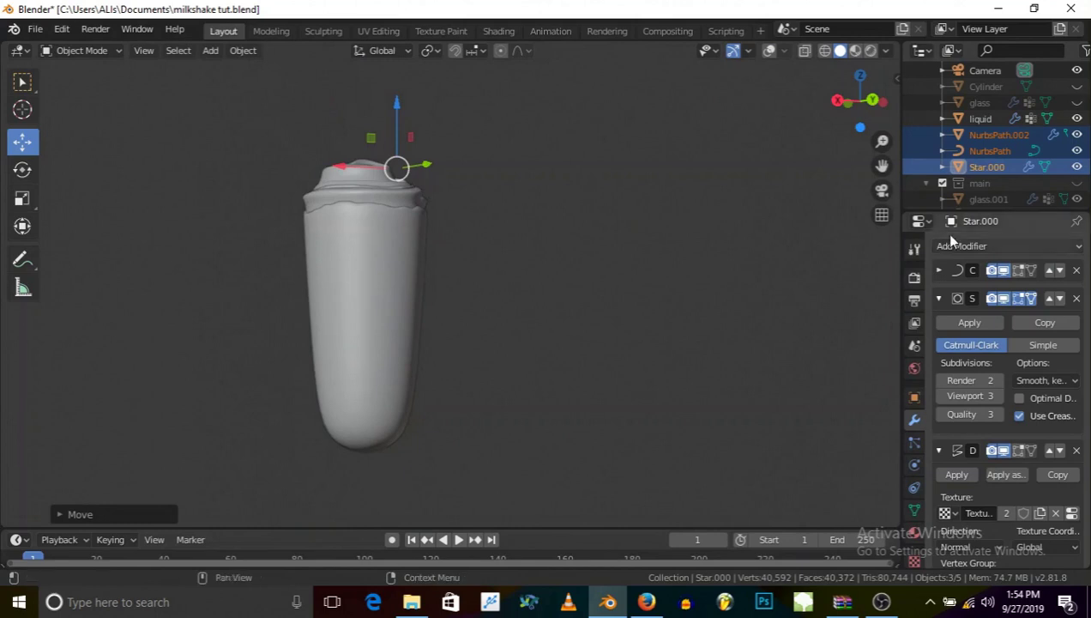
{"action": "left_click", "coordinate": [1077, 103]}
{"action": "scroll", "coordinate": [587, 139], "scroll_direction": "down", "scroll_amount": 2}
{"action": "middle_click_drag", "start_coordinate": [480, 211], "coordinate": [506, 220]}
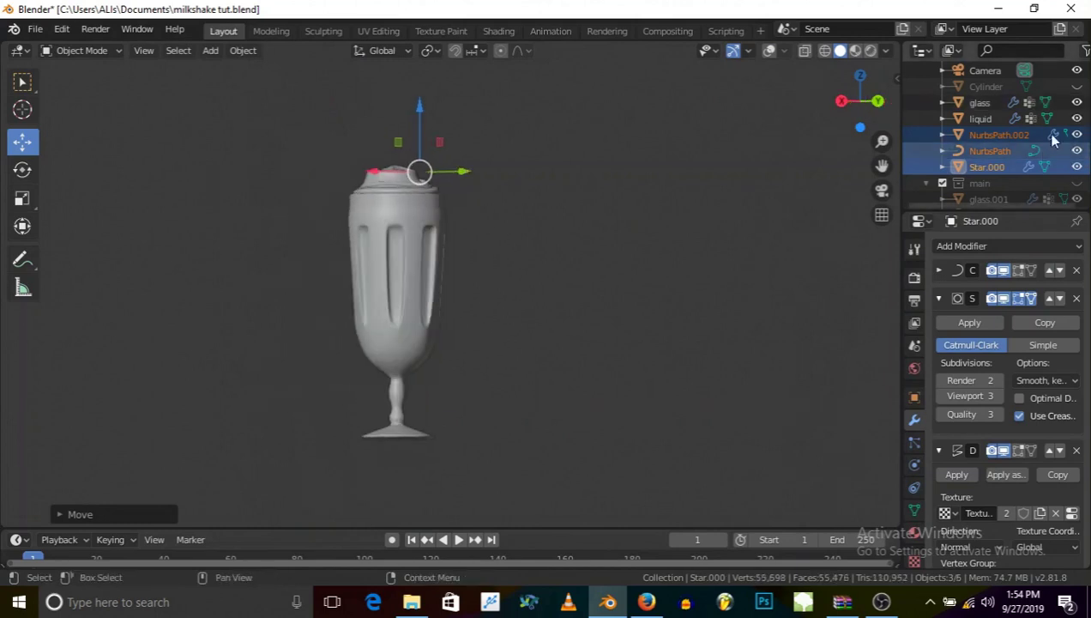
{"action": "left_click", "coordinate": [1077, 87]}
{"action": "scroll", "coordinate": [428, 246], "scroll_direction": "up", "scroll_amount": 1}
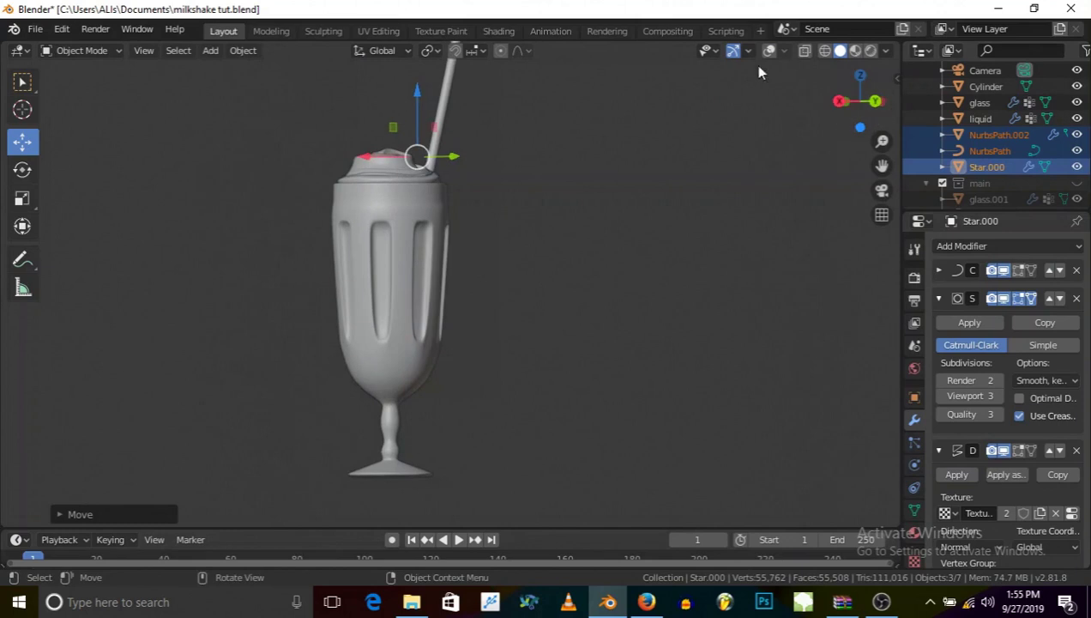
View the complete milkshake through the camera, switch to the Select Box tool and save the file.
{"action": "left_click", "coordinate": [882, 189]}
{"action": "scroll", "coordinate": [478, 196], "scroll_direction": "down", "scroll_amount": 1}
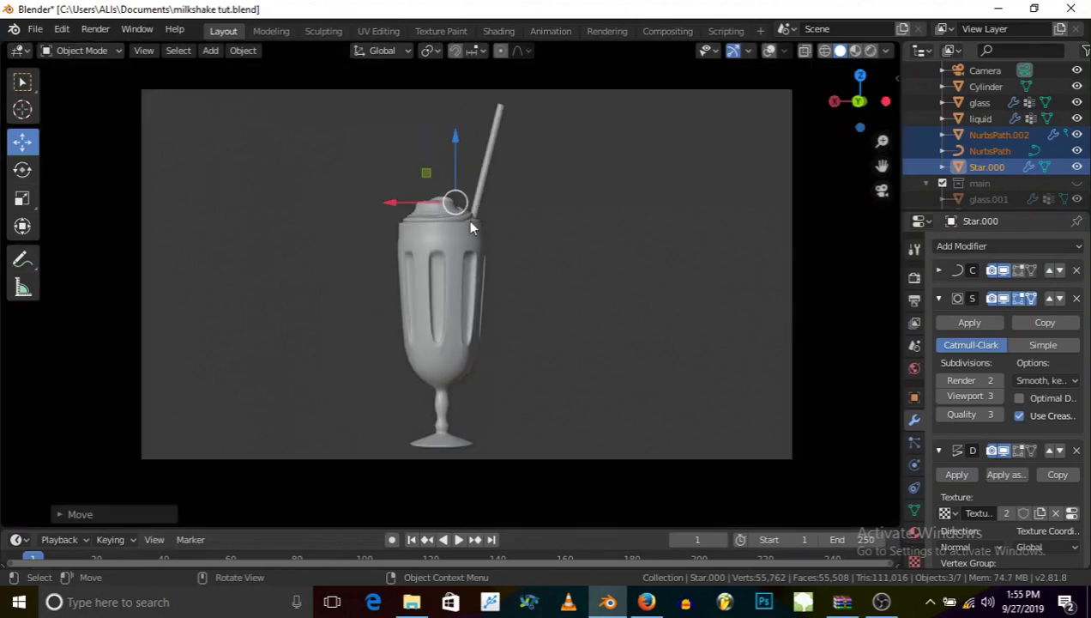
{"action": "scroll", "coordinate": [465, 220], "scroll_direction": "up", "scroll_amount": 1}
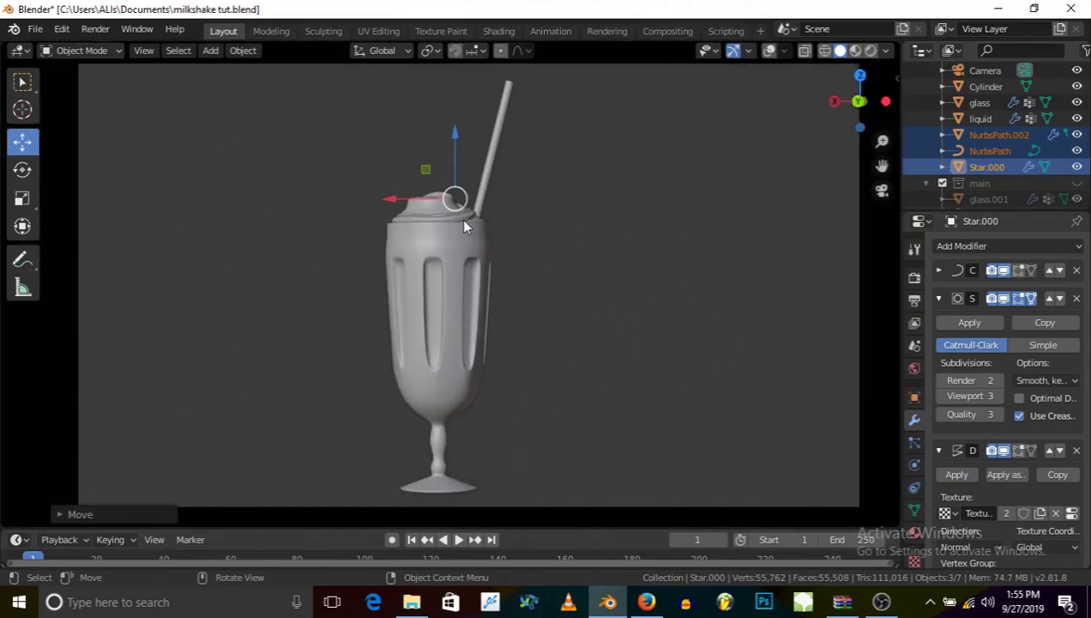
{"action": "left_click", "coordinate": [23, 81]}
{"action": "key", "text": "KP_0"}
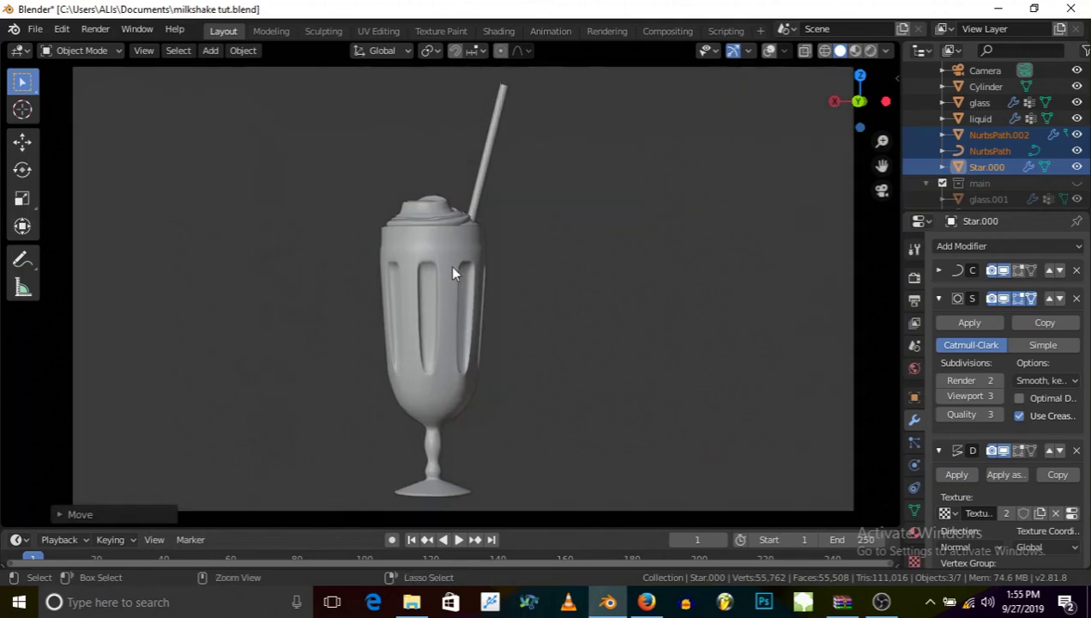
{"action": "key", "text": "ctrl+s"}
{"action": "scroll", "coordinate": [455, 277], "scroll_direction": "up", "scroll_amount": 1}
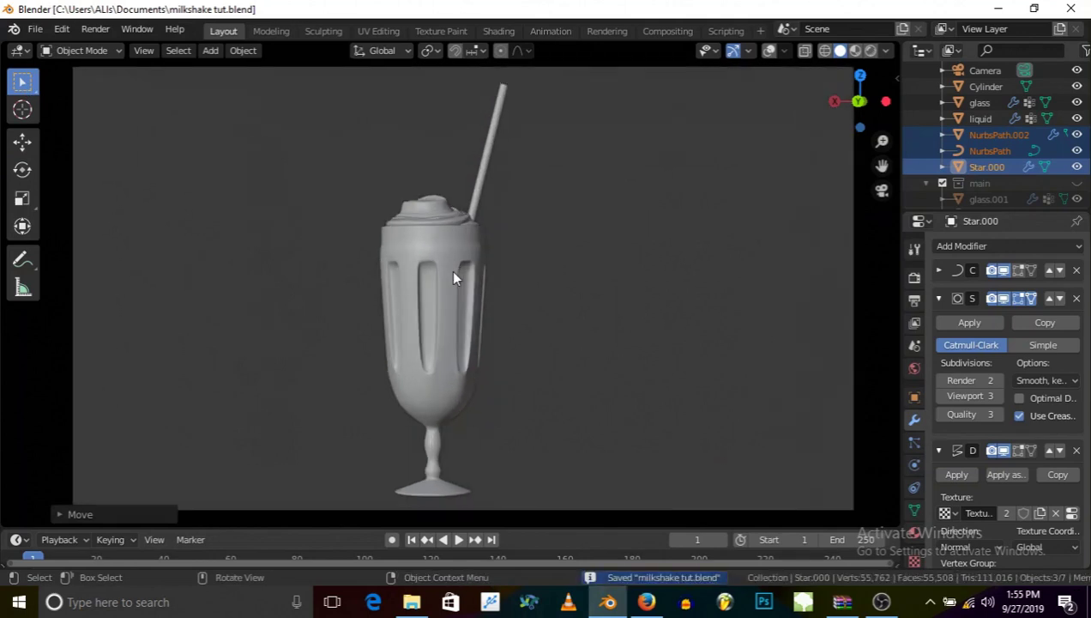
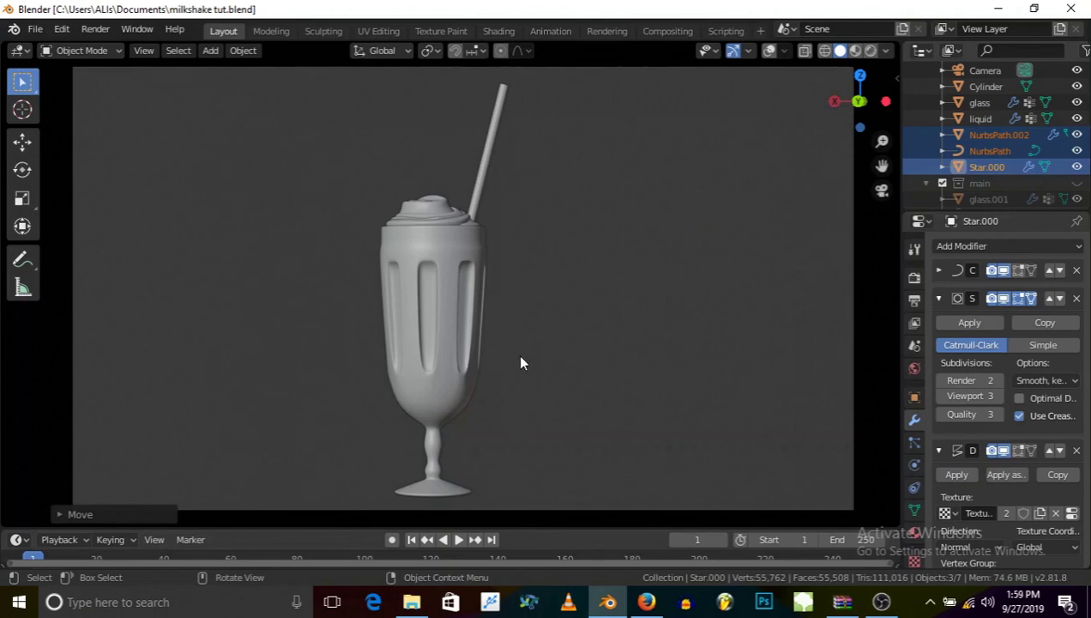
Select the whipped cream swirl and raise its Displace modifier strength to 0.95.
{"action": "key", "text": "KP_0"}
{"action": "scroll", "coordinate": [440, 310], "scroll_direction": "up", "scroll_amount": 2}
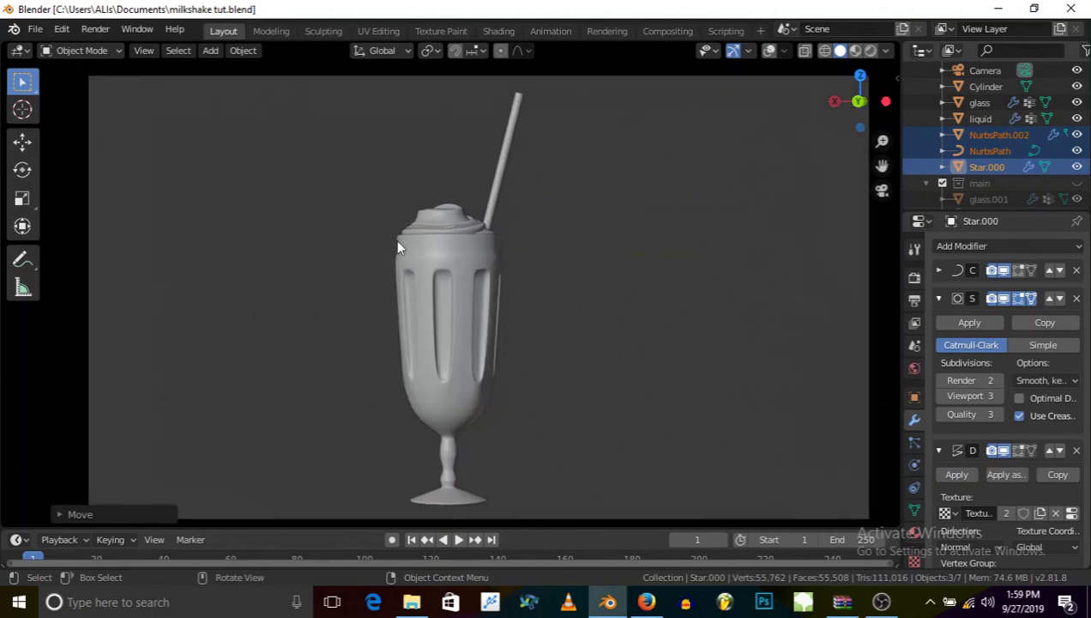
{"action": "scroll", "coordinate": [441, 219], "scroll_direction": "up", "scroll_amount": 8}
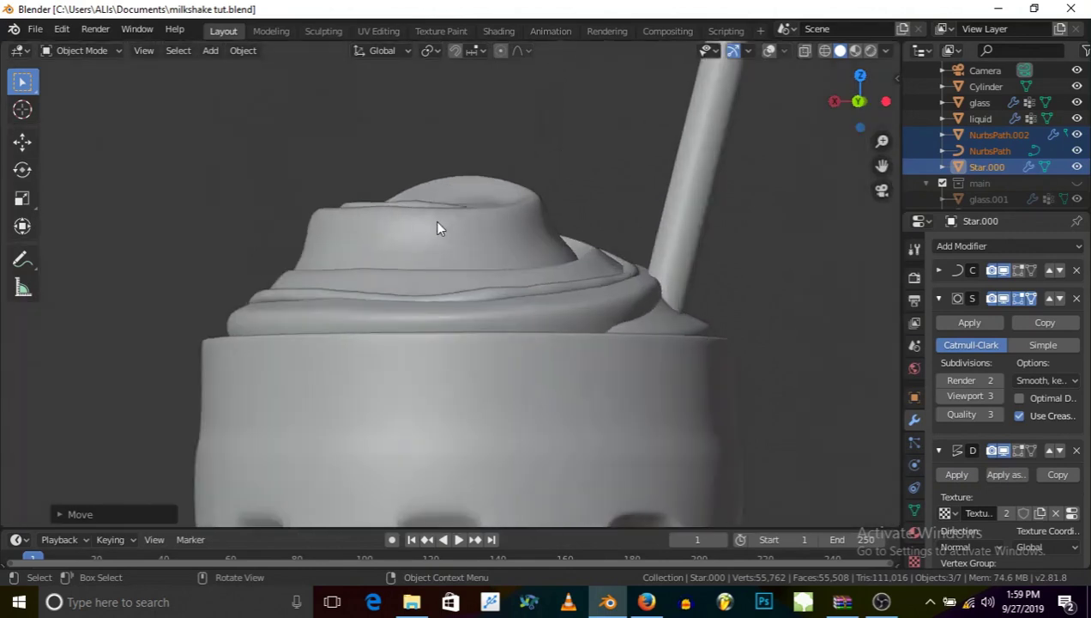
{"action": "left_click", "coordinate": [438, 228]}
{"action": "scroll", "coordinate": [951, 446], "scroll_direction": "down", "scroll_amount": 2}
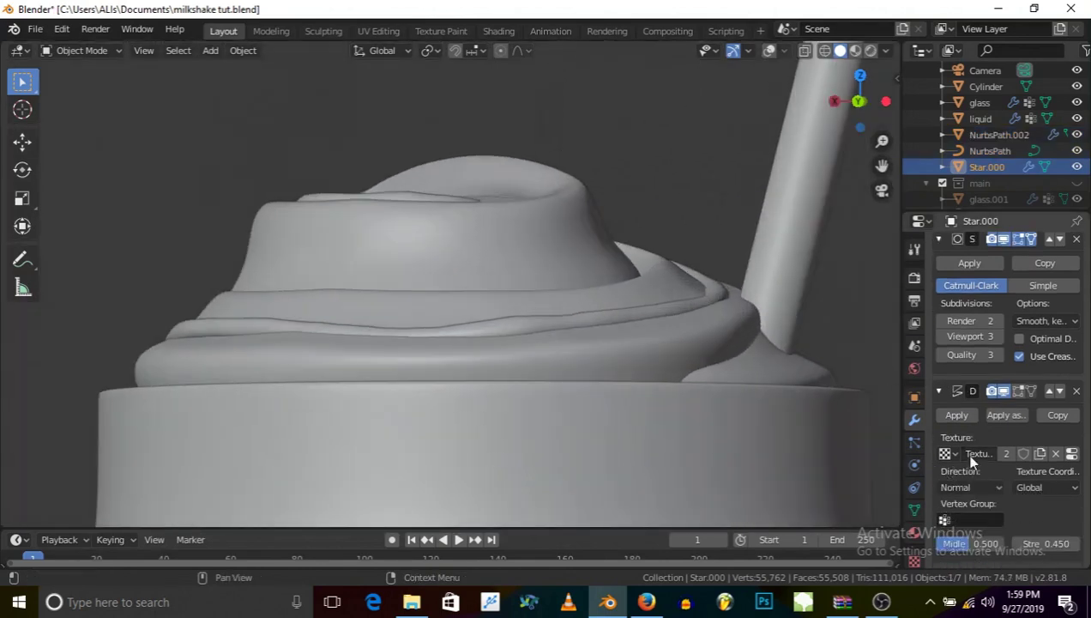
{"action": "left_click_drag", "start_coordinate": [1064, 544], "coordinate": [1078, 550]}
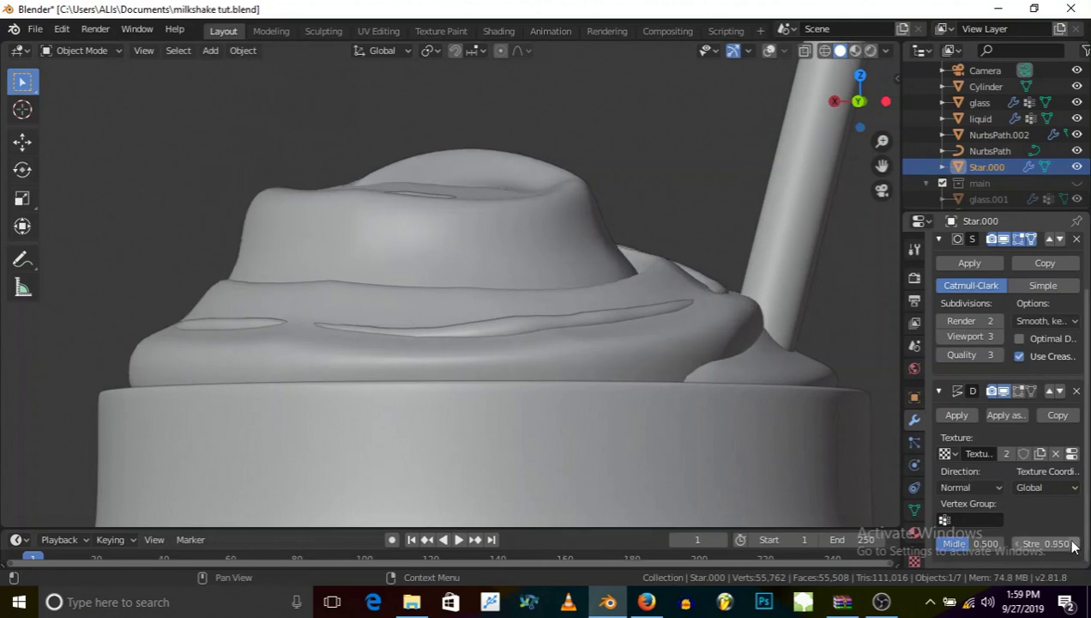
Reduce the size of the cream's Voronoi displacement texture to 0.39 for finer ripples.
{"action": "left_click", "coordinate": [1072, 453]}
{"action": "scroll", "coordinate": [1002, 472], "scroll_direction": "down", "scroll_amount": 1}
{"action": "left_click_drag", "start_coordinate": [1033, 399], "coordinate": [1059, 399]}
{"action": "scroll", "coordinate": [1023, 417], "scroll_direction": "up", "scroll_amount": 2}
{"action": "left_click_drag", "start_coordinate": [1022, 464], "coordinate": [972, 463]}
{"action": "scroll", "coordinate": [394, 206], "scroll_direction": "down", "scroll_amount": 5}
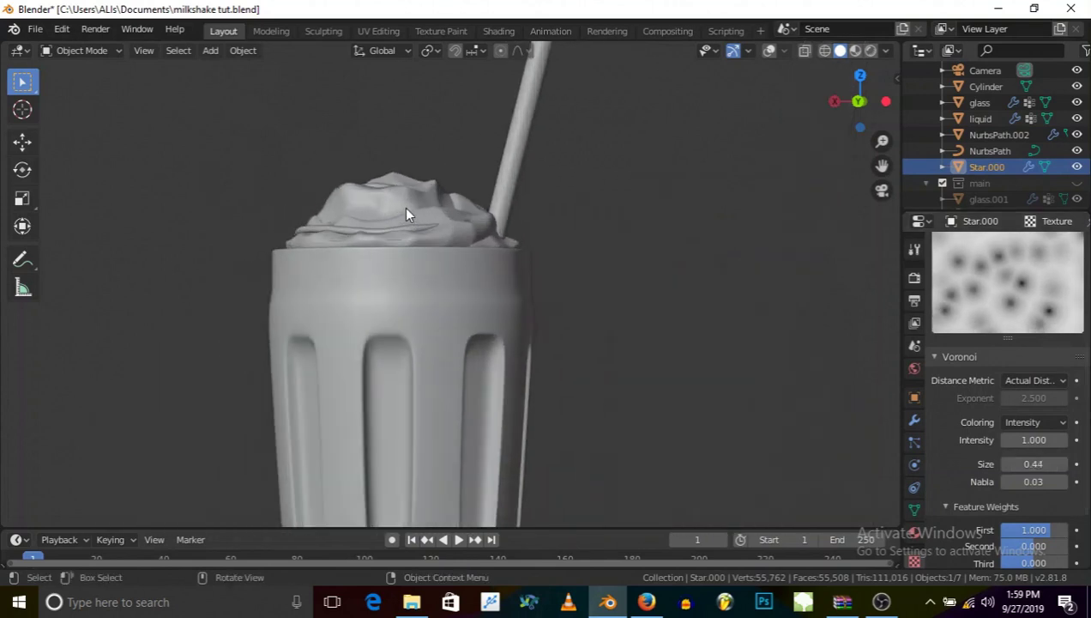
{"action": "scroll", "coordinate": [406, 212], "scroll_direction": "up", "scroll_amount": 1}
{"action": "left_click_drag", "start_coordinate": [1015, 463], "coordinate": [1010, 463]}
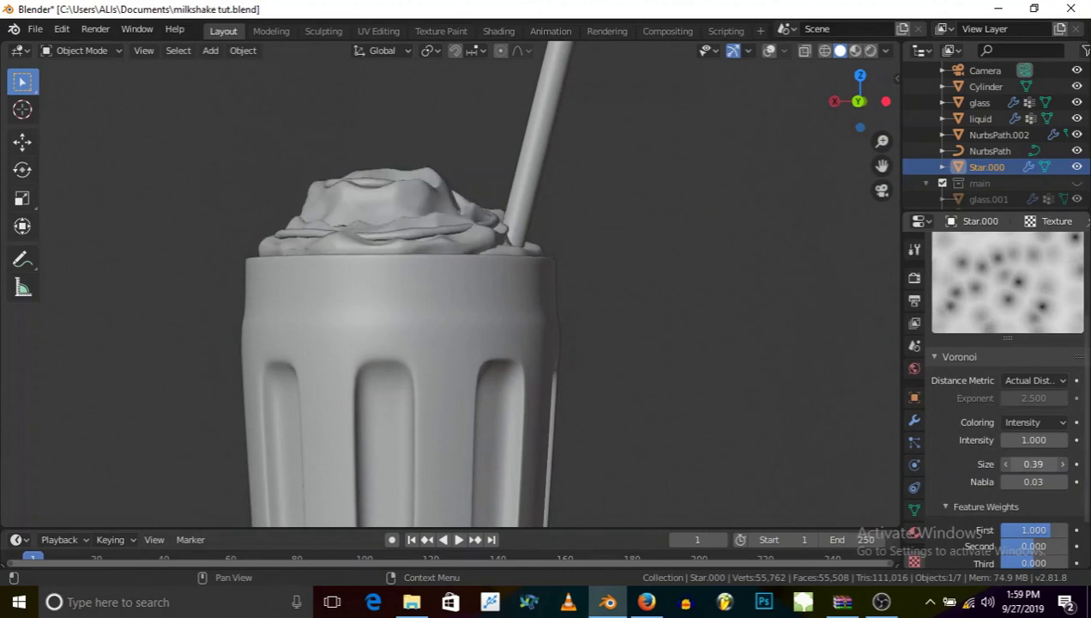
Lower the cream's Displace strength to 0.45 and check its surface from above.
{"action": "left_click", "coordinate": [915, 420]}
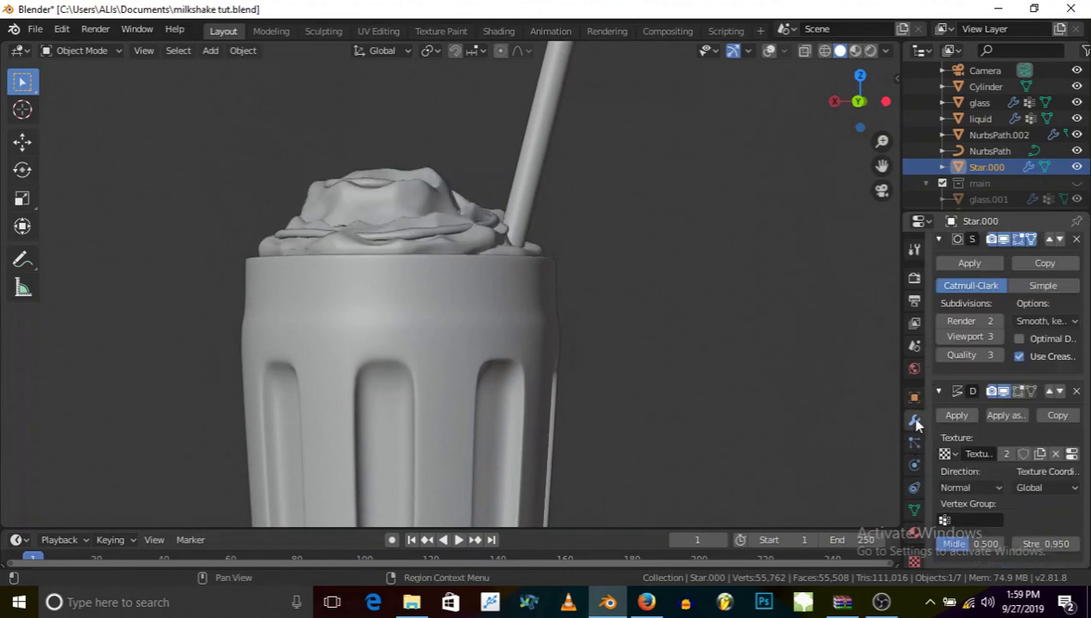
{"action": "mouse_move", "coordinate": [1012, 540]}
{"action": "left_mouse_down"}
{"action": "mouse_move", "coordinate": [986, 539]}
{"action": "mouse_move", "coordinate": [1002, 544]}
{"action": "left_mouse_up"}
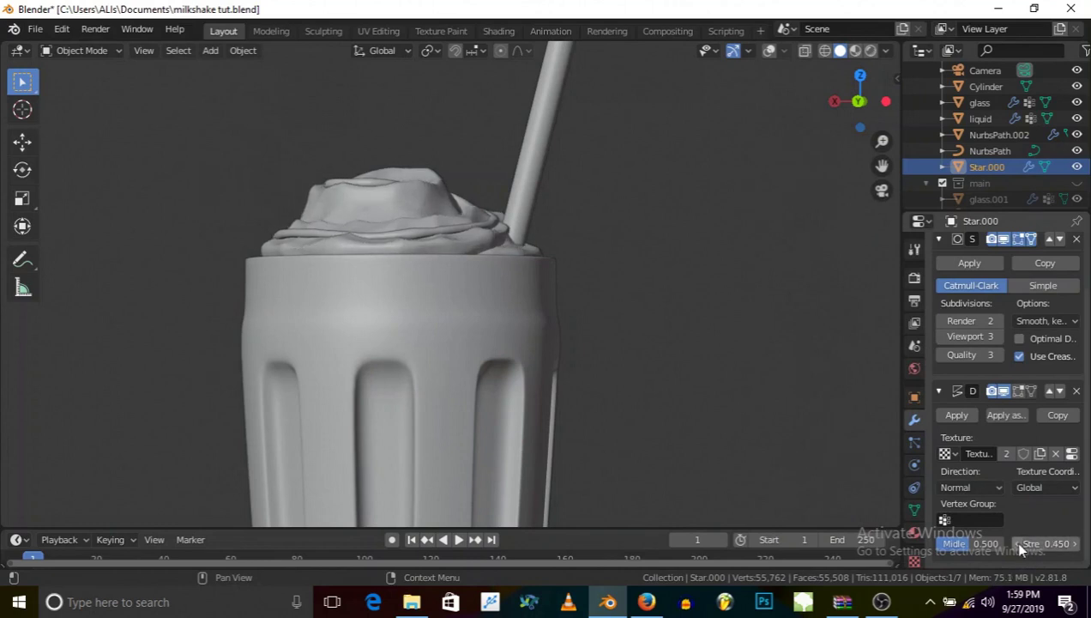
{"action": "middle_click_drag", "start_coordinate": [354, 246], "coordinate": [488, 278]}
{"action": "scroll", "coordinate": [437, 274], "scroll_direction": "up", "scroll_amount": 5}
{"action": "scroll", "coordinate": [425, 255], "scroll_direction": "up", "scroll_amount": 6}
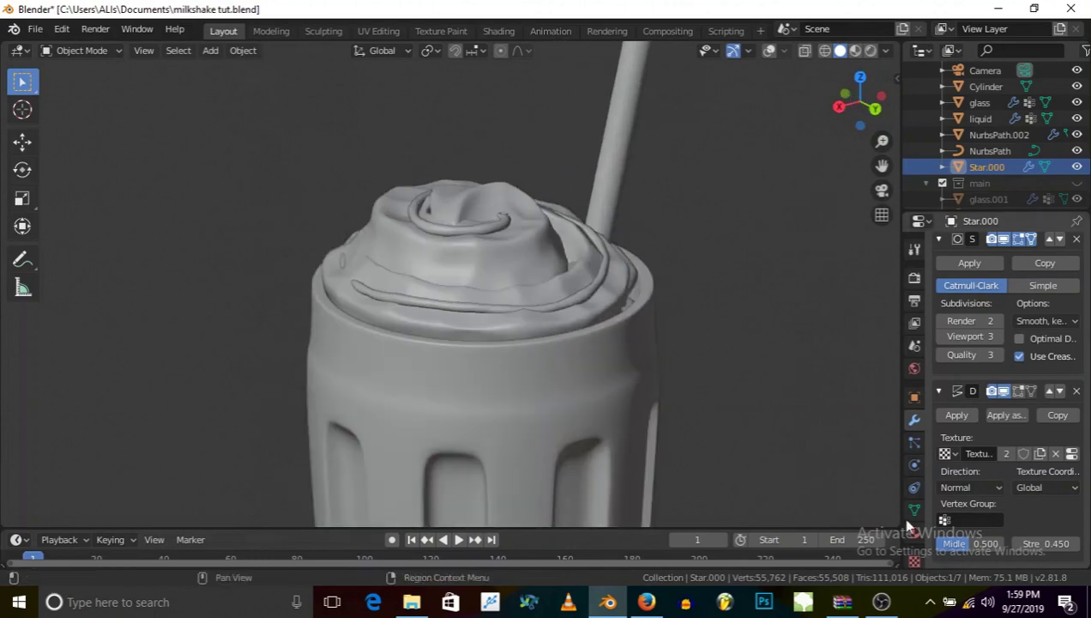
Reduce the size of the cream's Voronoi displacement texture to 0.22.
{"action": "left_click", "coordinate": [1071, 453]}
{"action": "left_click_drag", "start_coordinate": [1033, 464], "coordinate": [987, 465]}
{"action": "middle_click_drag", "start_coordinate": [668, 397], "coordinate": [466, 313]}
{"action": "scroll", "coordinate": [442, 230], "scroll_direction": "down", "scroll_amount": 4}
{"action": "middle_click_drag", "start_coordinate": [468, 267], "coordinate": [497, 292]}
{"action": "scroll", "coordinate": [494, 243], "scroll_direction": "up", "scroll_amount": 1}
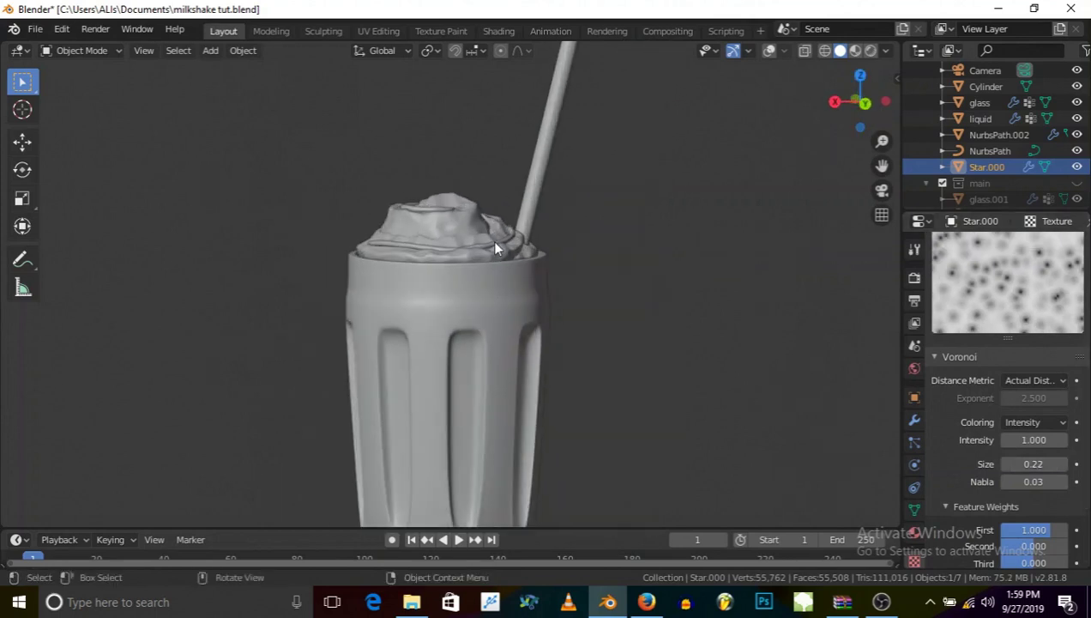
Lower the cream's Displace strength to 0.25.
{"action": "left_click", "coordinate": [915, 419]}
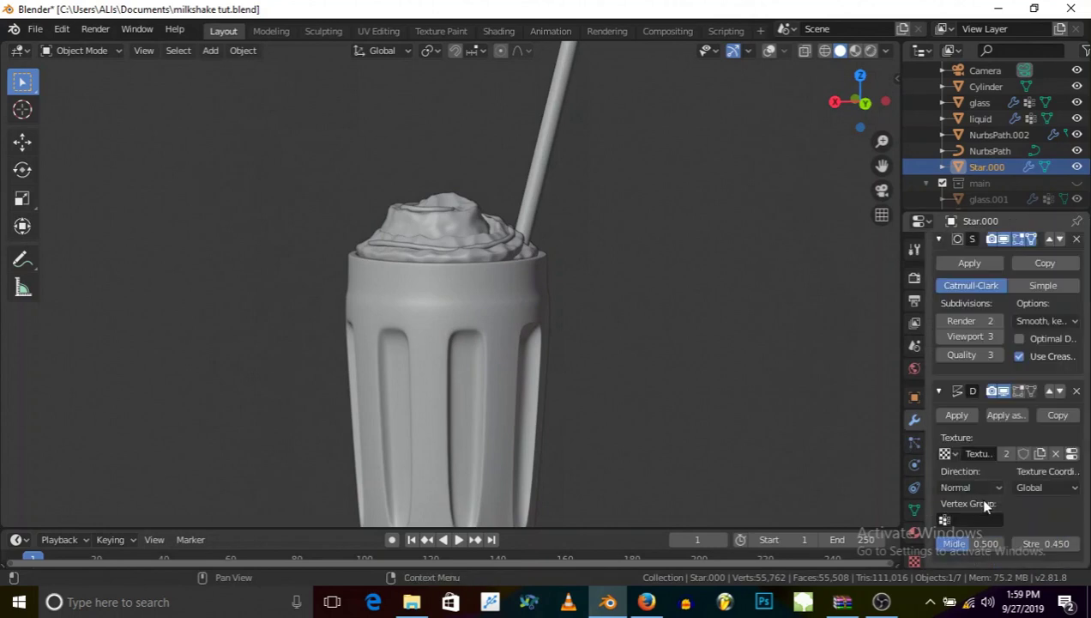
{"action": "left_click", "coordinate": [1017, 543]}
{"action": "scroll", "coordinate": [429, 226], "scroll_direction": "up", "scroll_amount": 3}
{"action": "middle_click_drag", "start_coordinate": [429, 226], "coordinate": [404, 227]}
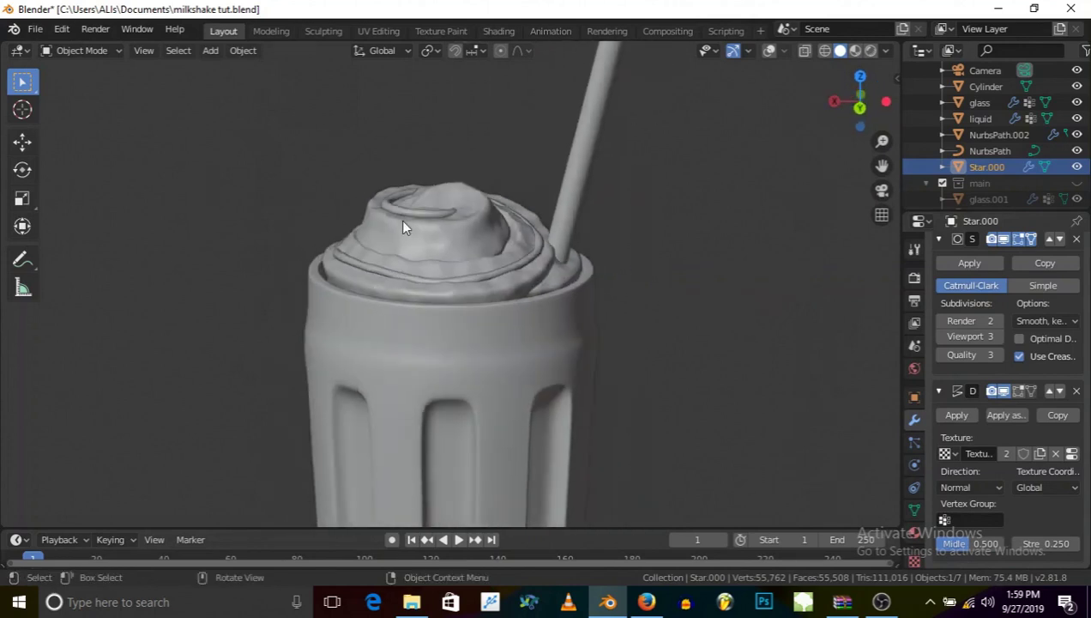
{"action": "scroll", "coordinate": [400, 232], "scroll_direction": "down", "scroll_amount": 6}
{"action": "scroll", "coordinate": [414, 412], "scroll_direction": "up", "scroll_amount": 3}
Snap the 3D cursor to the glass and add a plane mesh there.
{"action": "left_click", "coordinate": [414, 412]}
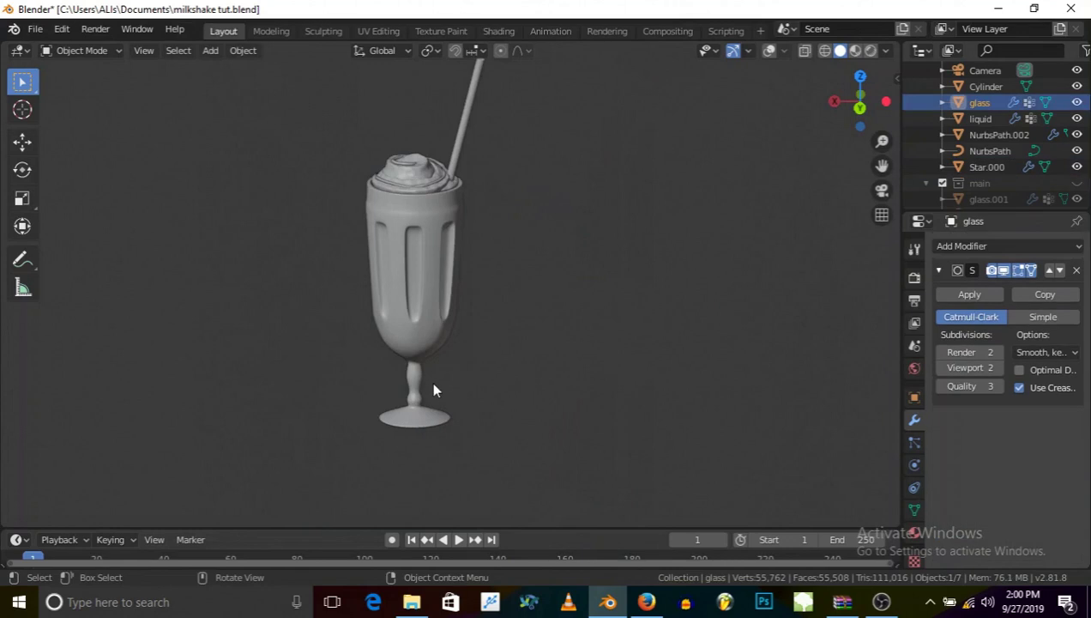
{"action": "key", "text": "shift+s"}
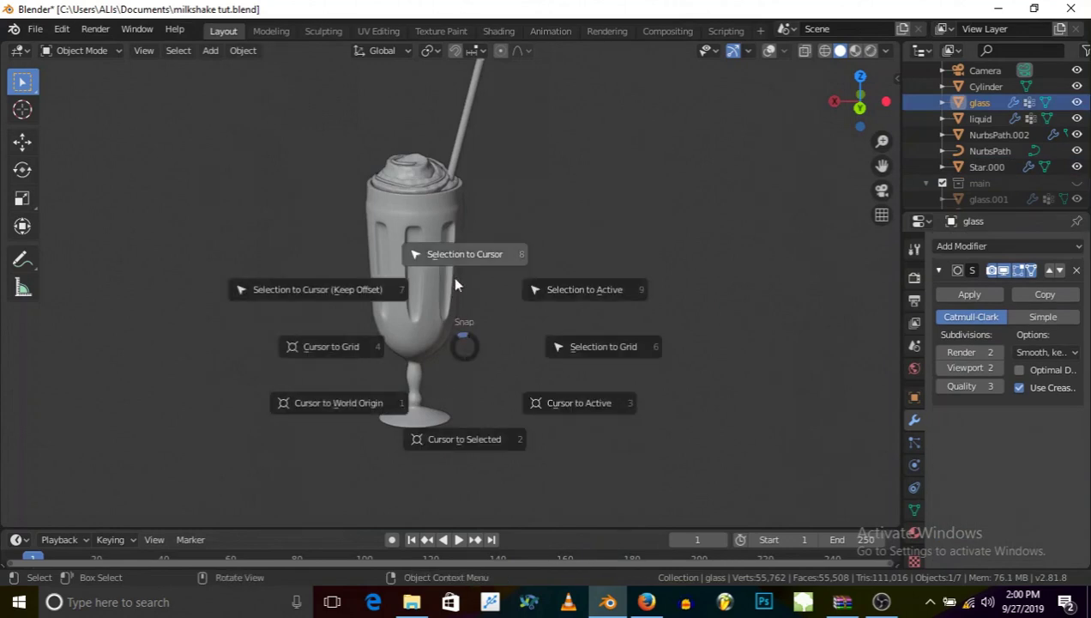
{"action": "left_click", "coordinate": [465, 448]}
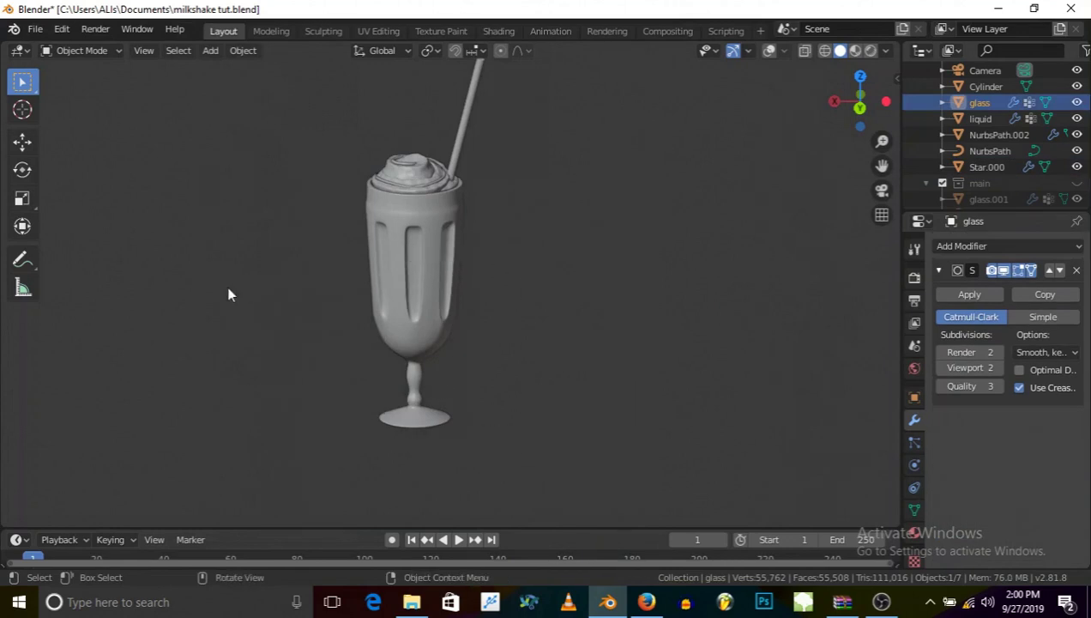
{"action": "left_click", "coordinate": [210, 50]}
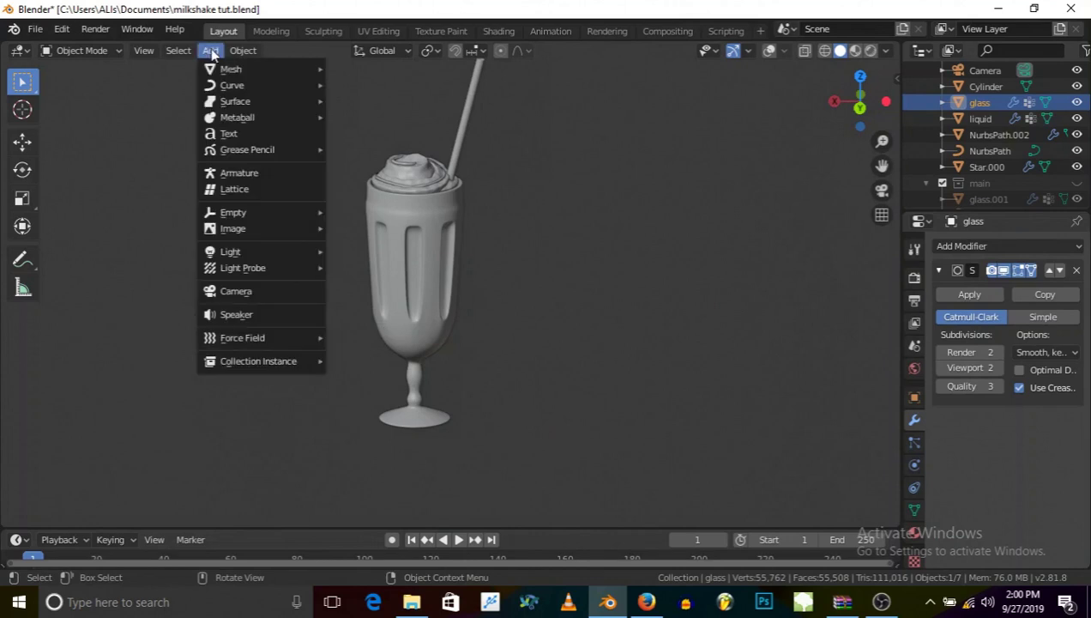
{"action": "mouse_move", "coordinate": [288, 72]}
{"action": "left_click", "coordinate": [360, 69]}
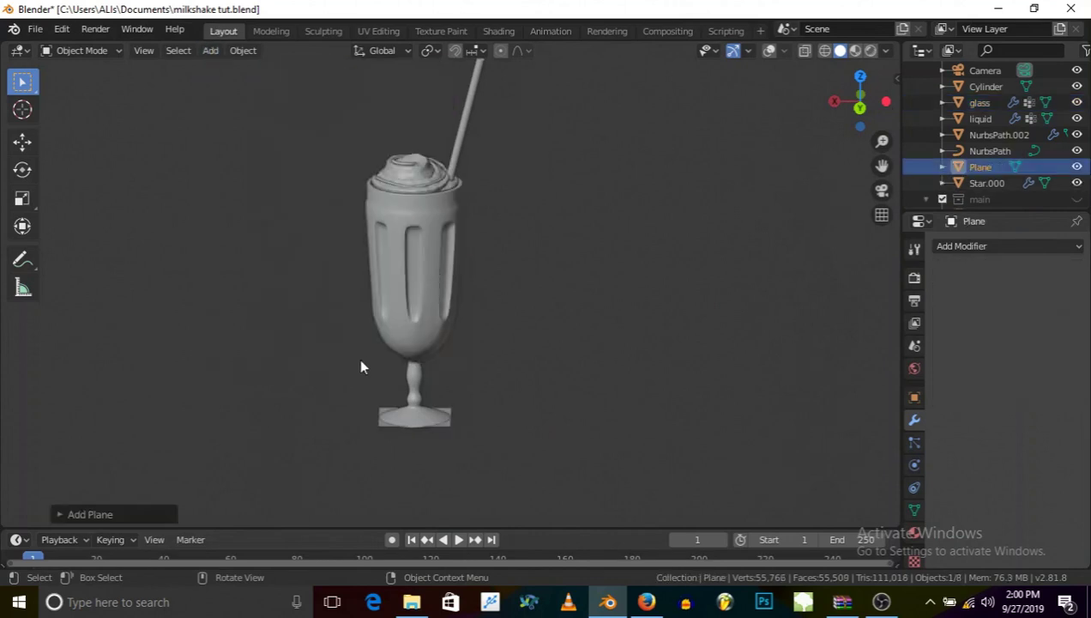
Scale the plane up repeatedly into a large floor around the milkshake glass.
{"action": "scroll", "coordinate": [361, 365], "scroll_direction": "down", "scroll_amount": 4}
{"action": "key", "text": "s"}
{"action": "left_click", "coordinate": [601, 403]}
{"action": "key", "text": "s"}
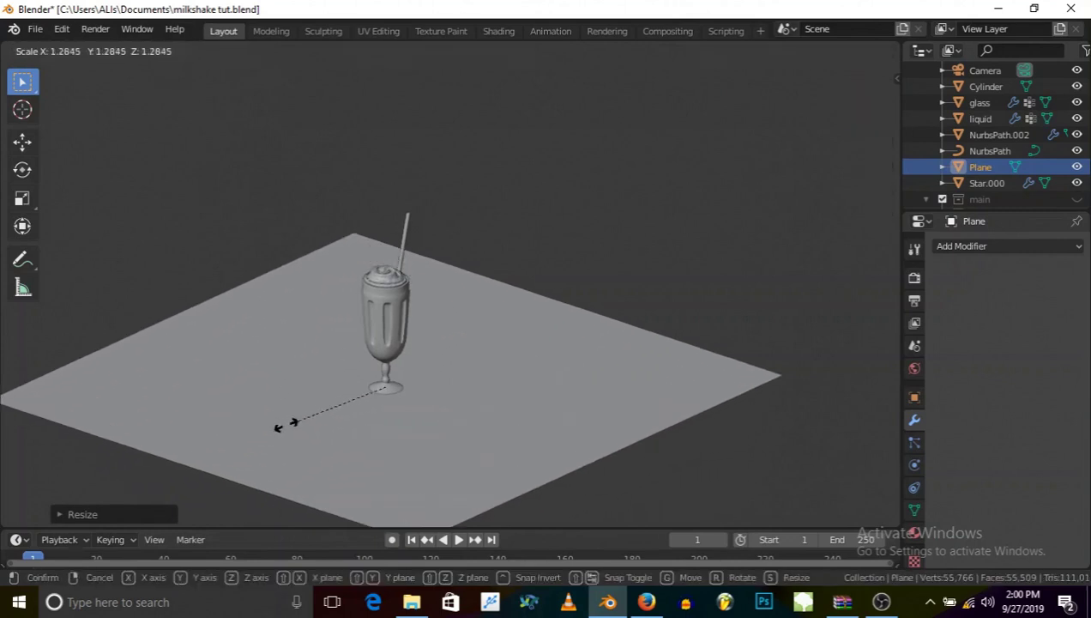
{"action": "left_click", "coordinate": [249, 431]}
{"action": "scroll", "coordinate": [420, 332], "scroll_direction": "down", "scroll_amount": 3}
{"action": "middle_click_drag", "start_coordinate": [347, 347], "coordinate": [431, 363]}
{"action": "scroll", "coordinate": [463, 315], "scroll_direction": "down", "scroll_amount": 3}
{"action": "scroll", "coordinate": [391, 340], "scroll_direction": "up", "scroll_amount": 2}
{"action": "key", "text": "s"}
{"action": "left_click", "coordinate": [483, 393]}
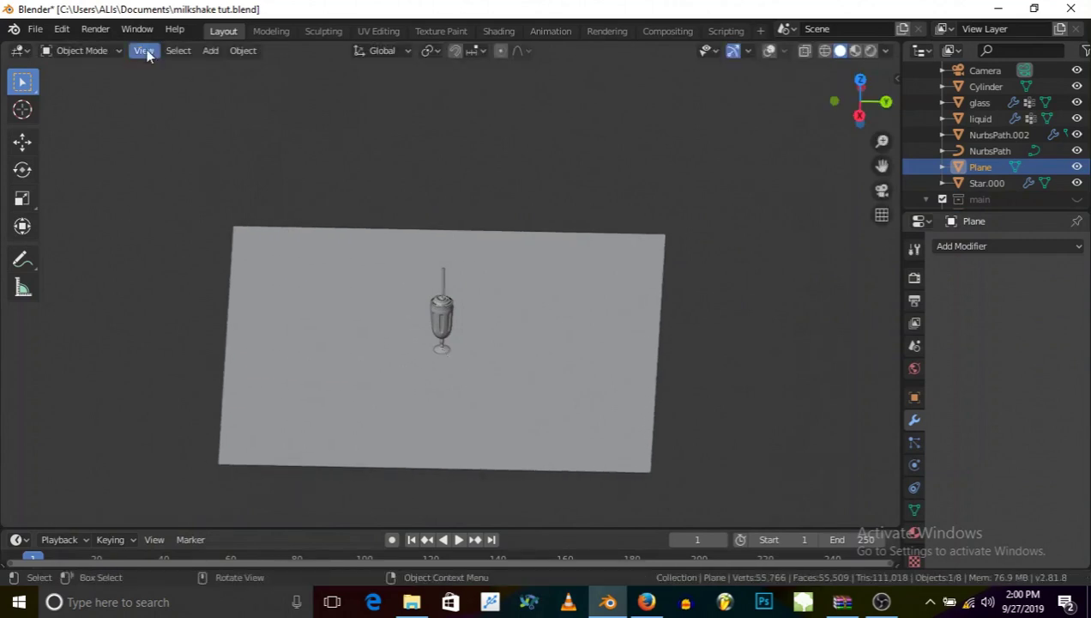
In Edit Mode with overlays on, extrude the plane's edge opposite the camera and raise it straight up as a backdrop wall.
{"action": "left_click", "coordinate": [101, 49]}
{"action": "left_click", "coordinate": [103, 86]}
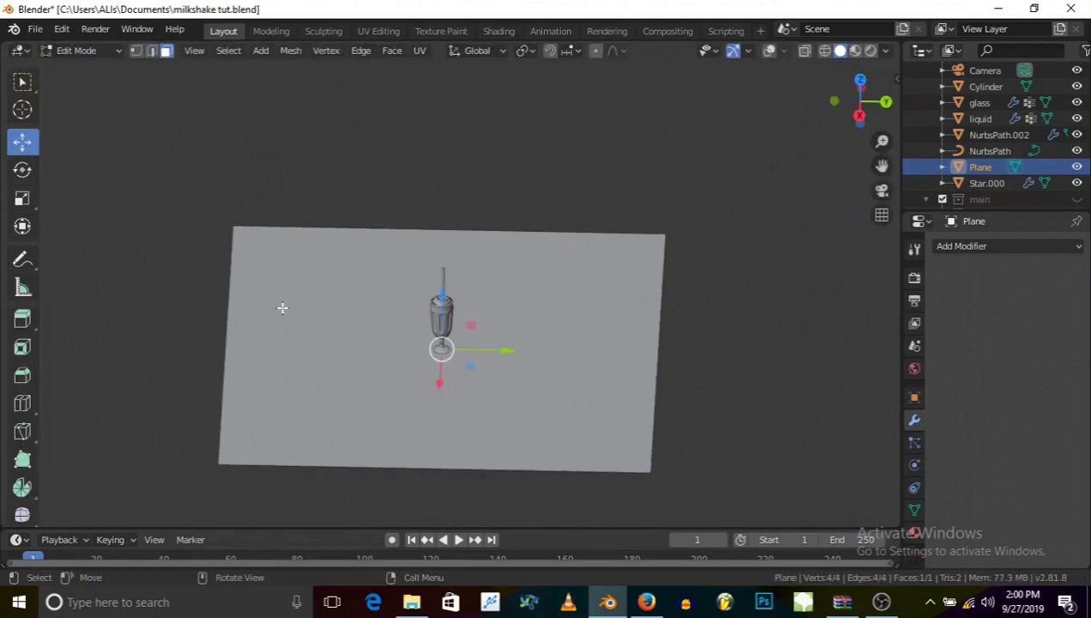
{"action": "left_click", "coordinate": [769, 52]}
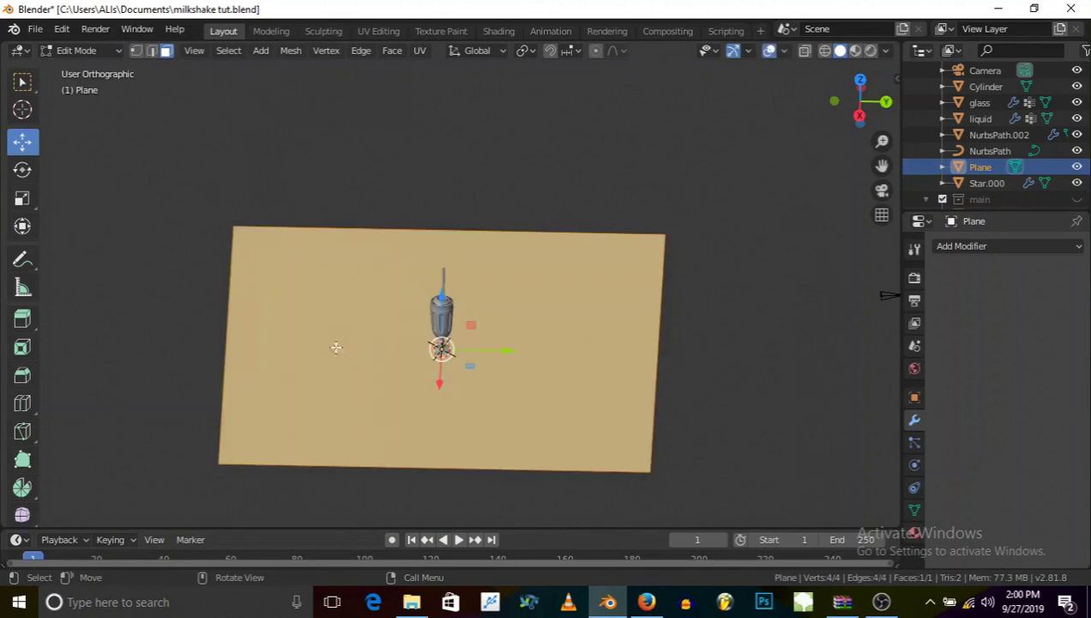
{"action": "left_click", "coordinate": [151, 52]}
{"action": "left_click", "coordinate": [225, 287]}
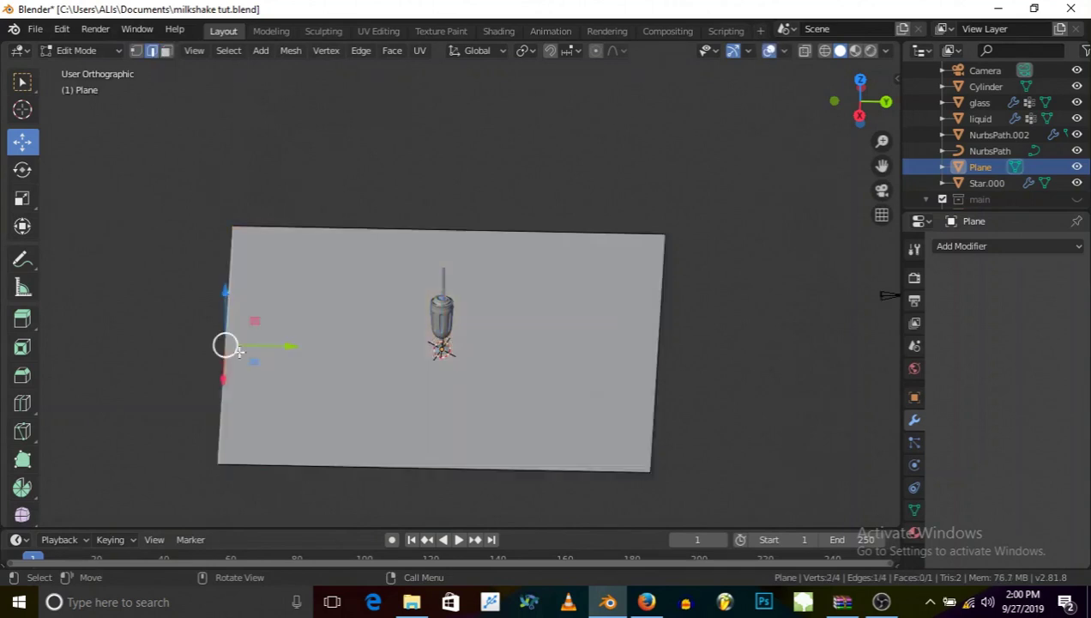
{"action": "middle_click_drag", "start_coordinate": [226, 286], "coordinate": [235, 321]}
{"action": "key", "text": "e"}
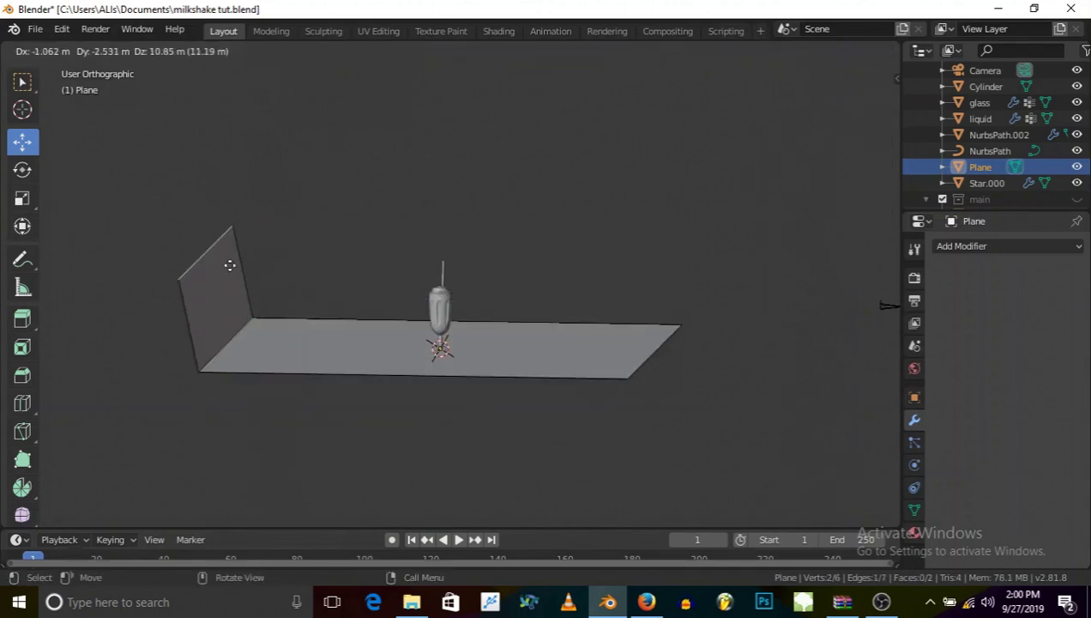
{"action": "right_click", "coordinate": [232, 264]}
{"action": "left_click_drag", "start_coordinate": [224, 284], "coordinate": [226, 188]}
{"action": "scroll", "coordinate": [330, 296], "scroll_direction": "down", "scroll_amount": 2}
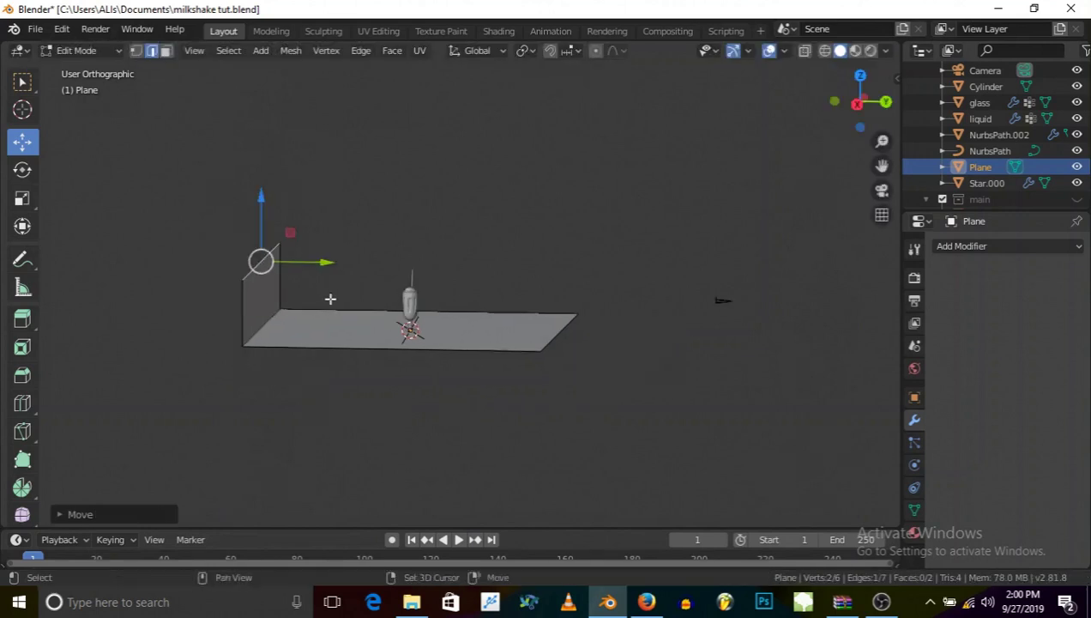
Move the wall's top edge back along Y and higher along Z to make a taller, slightly leaning wall.
{"action": "middle_click_drag", "start_coordinate": [331, 300], "coordinate": [372, 345], "text": "shift"}
{"action": "left_click_drag", "start_coordinate": [371, 306], "coordinate": [326, 303]}
{"action": "right_click", "coordinate": [326, 303]}
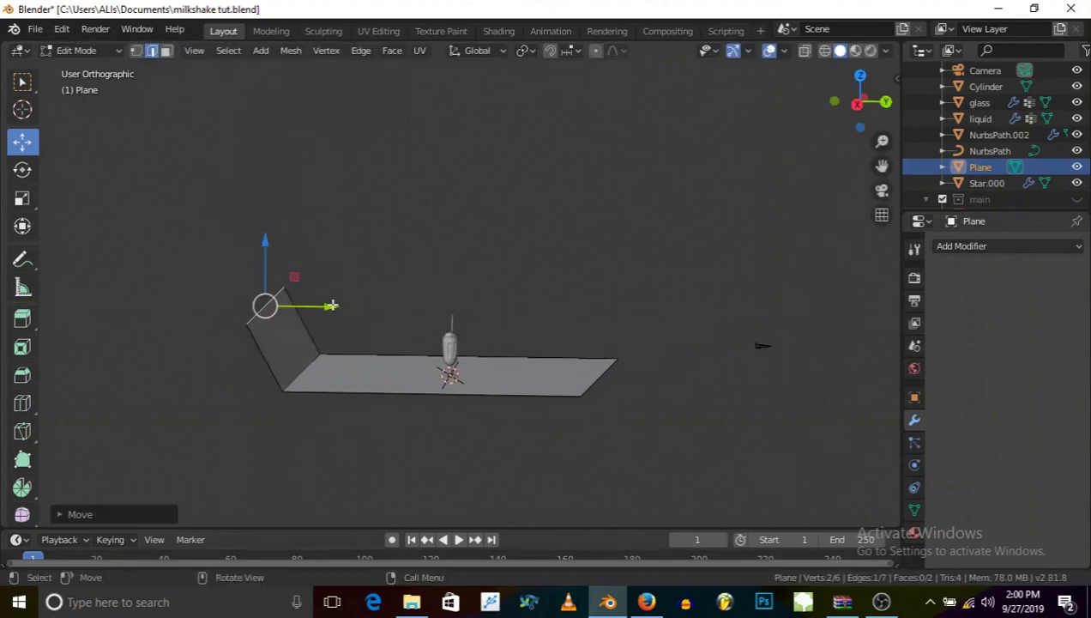
{"action": "left_click_drag", "start_coordinate": [261, 249], "coordinate": [270, 132]}
{"action": "left_click_drag", "start_coordinate": [337, 189], "coordinate": [324, 188]}
Select the whole linked floor and wall mesh and move it about 13 m along the X axis.
{"action": "middle_click_drag", "start_coordinate": [337, 304], "coordinate": [372, 250]}
{"action": "left_click", "coordinate": [377, 250]}
{"action": "left_click", "coordinate": [404, 271], "text": "shift"}
{"action": "left_click_drag", "start_coordinate": [406, 261], "coordinate": [502, 214]}
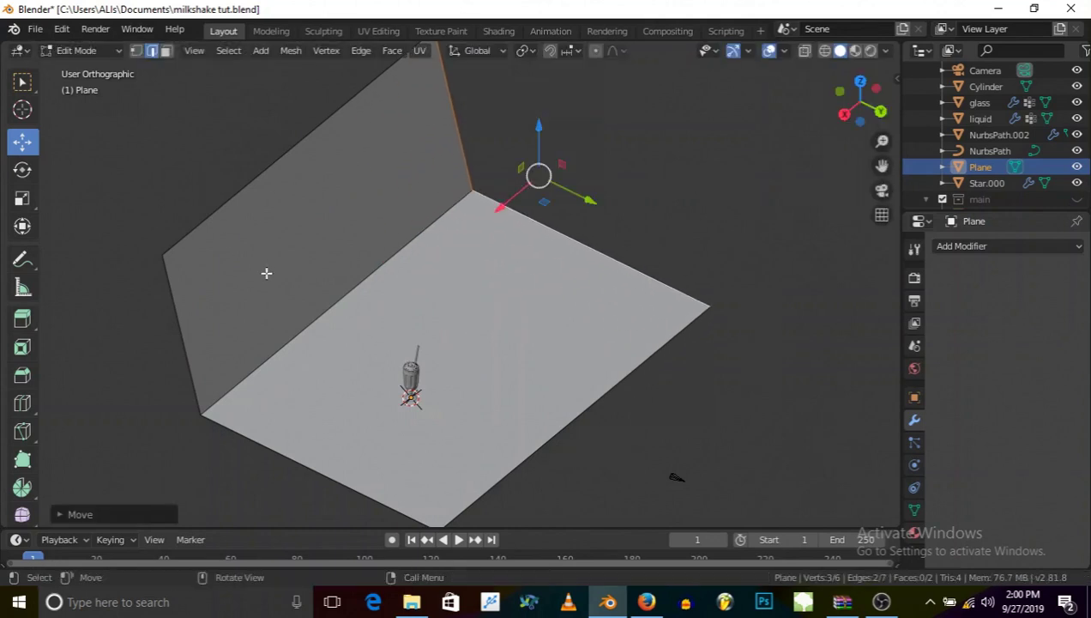
{"action": "key", "text": "ctrl+l"}
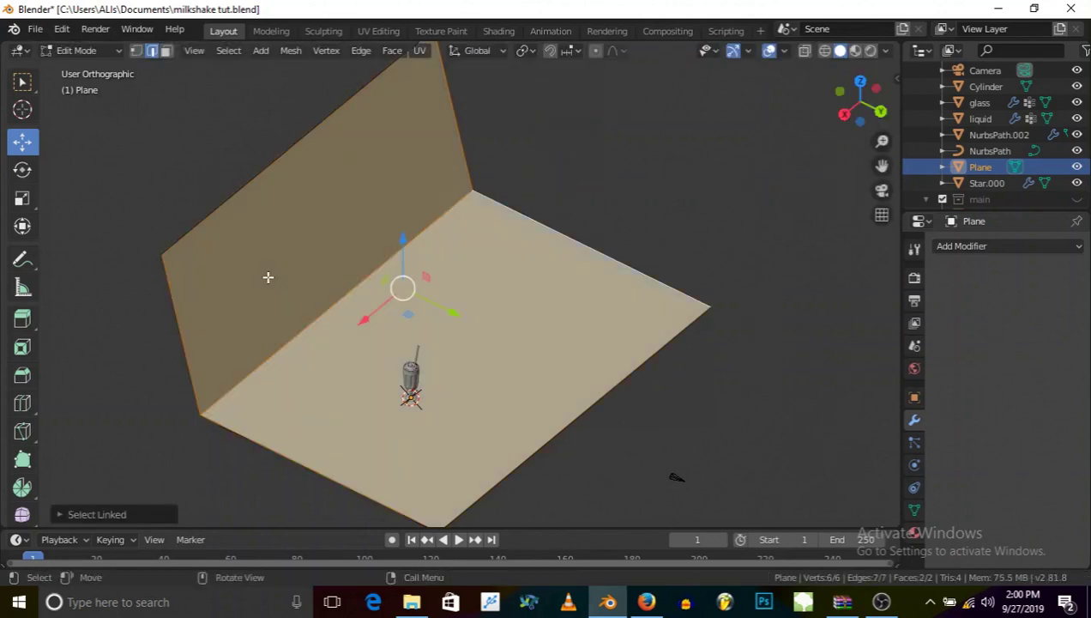
{"action": "key", "text": "g"}
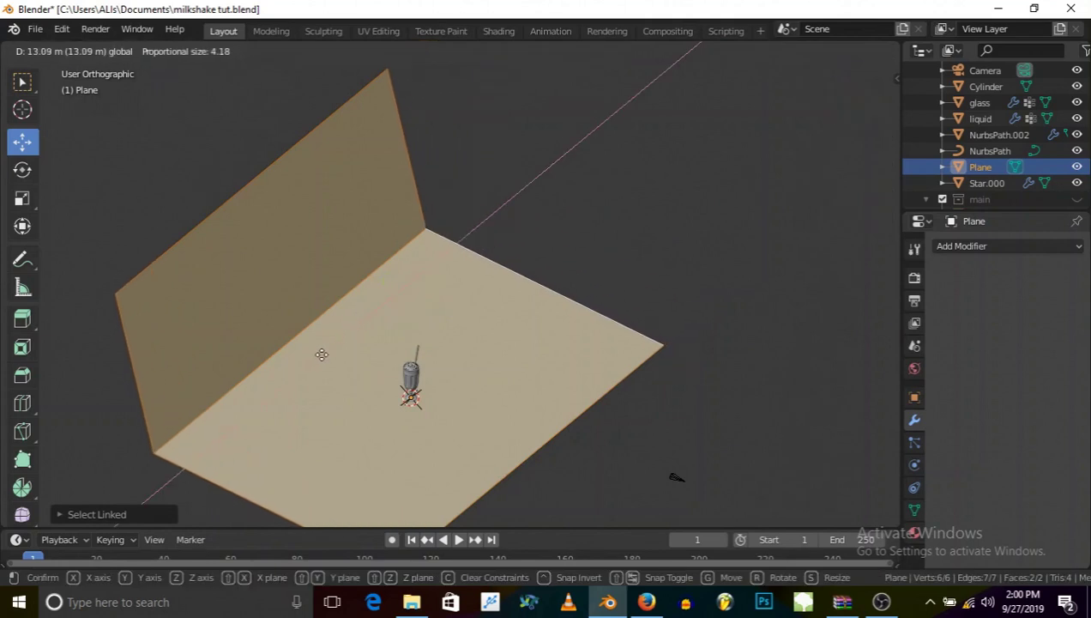
{"action": "left_click", "coordinate": [324, 356]}
Return to Object Mode and lower the backdrop plane about 0.06 m along Z to sit under the glass base.
{"action": "middle_click_drag", "start_coordinate": [325, 356], "coordinate": [441, 413]}
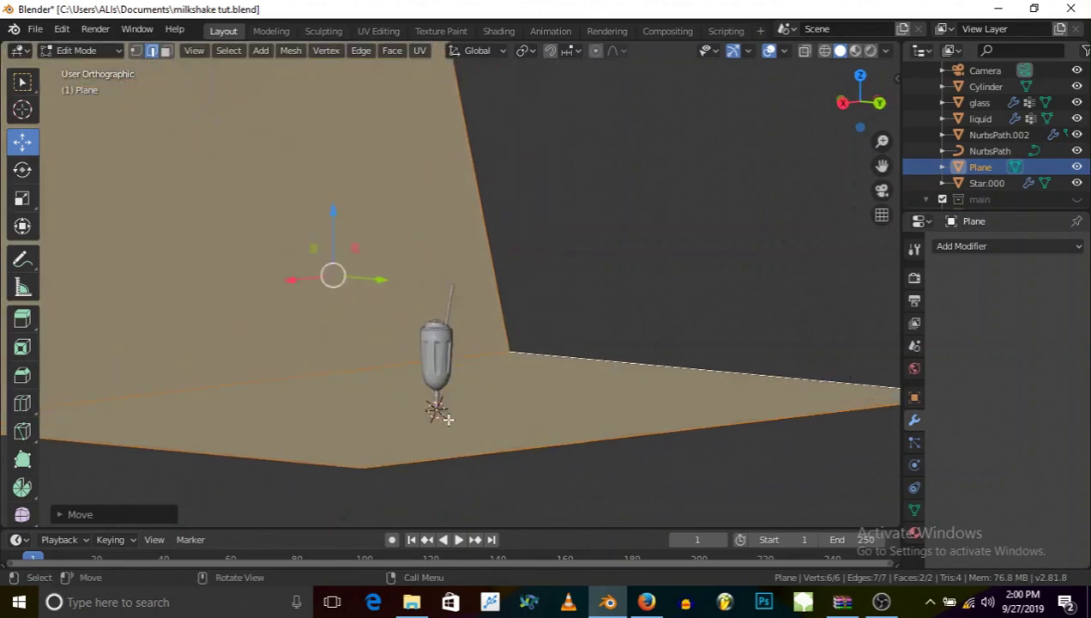
{"action": "scroll", "coordinate": [417, 389], "scroll_direction": "up", "scroll_amount": 5}
{"action": "scroll", "coordinate": [439, 375], "scroll_direction": "down", "scroll_amount": 5}
{"action": "middle_click_drag", "start_coordinate": [439, 376], "coordinate": [417, 341]}
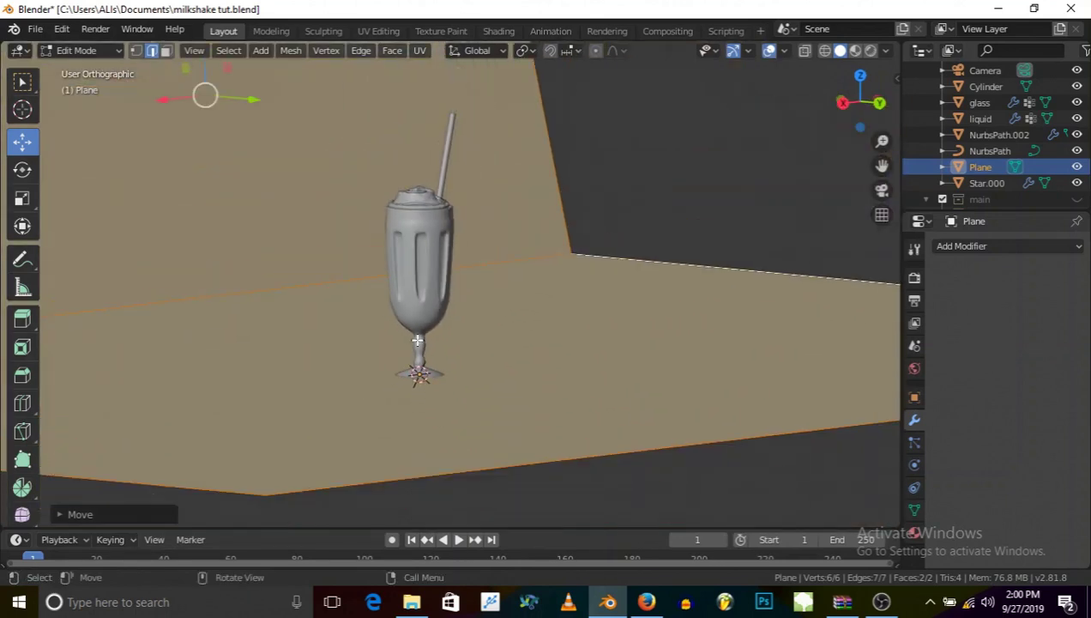
{"action": "left_click", "coordinate": [81, 50]}
{"action": "left_click", "coordinate": [94, 69]}
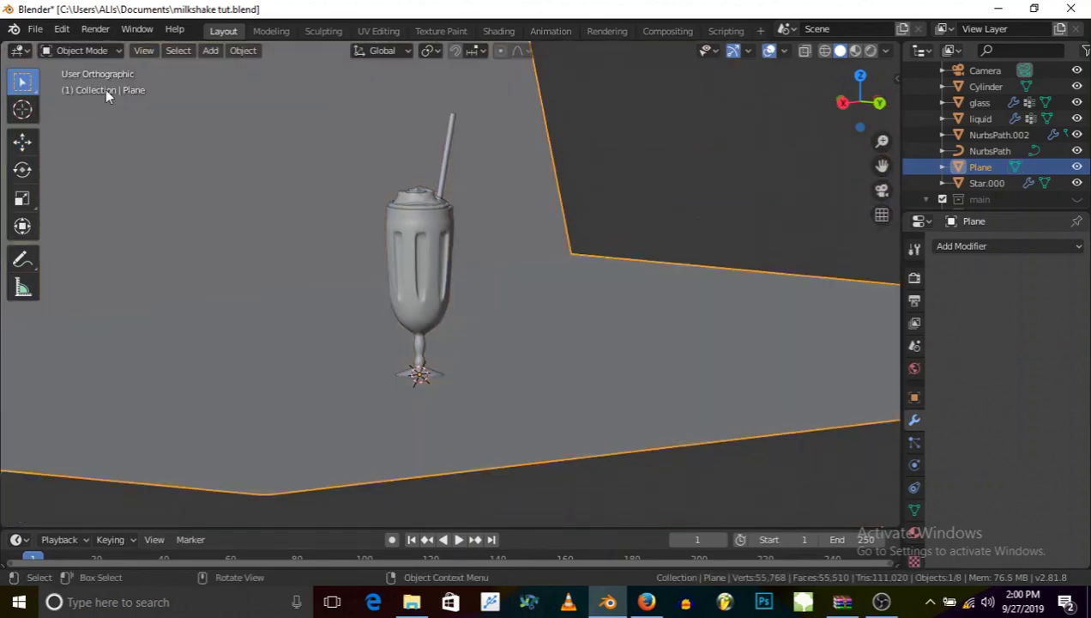
{"action": "scroll", "coordinate": [406, 314], "scroll_direction": "up", "scroll_amount": 8}
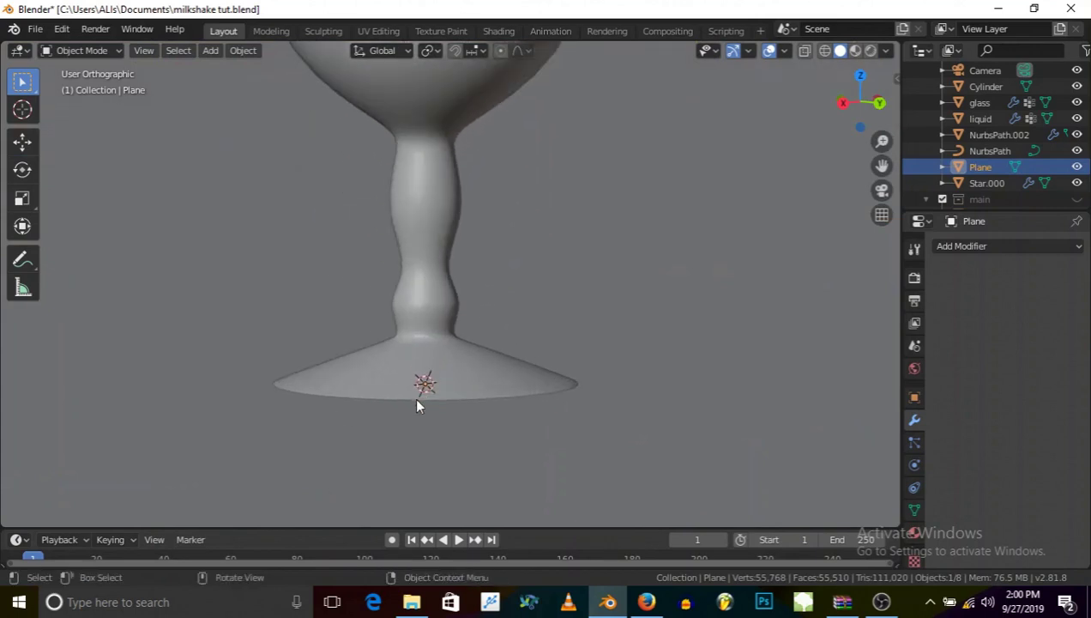
{"action": "key", "text": "g"}
{"action": "key", "text": "z"}
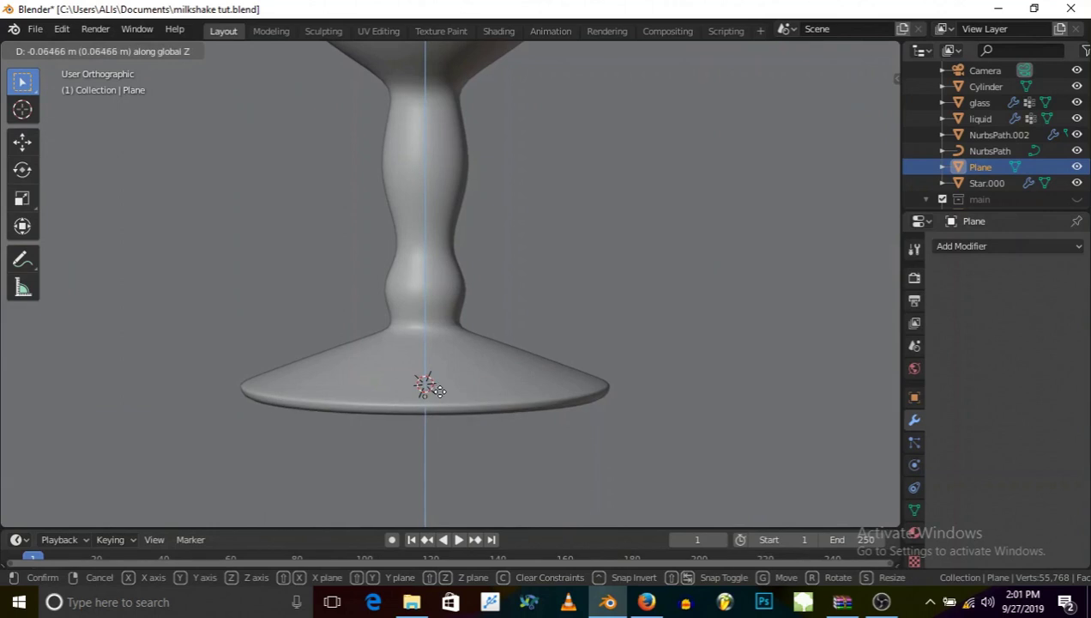
{"action": "left_click", "coordinate": [437, 387]}
Add a Subdivision Surface modifier to the backdrop plane.
{"action": "scroll", "coordinate": [442, 377], "scroll_direction": "down", "scroll_amount": 5}
{"action": "scroll", "coordinate": [457, 360], "scroll_direction": "down", "scroll_amount": 6}
{"action": "middle_click_drag", "start_coordinate": [455, 361], "coordinate": [474, 375]}
{"action": "scroll", "coordinate": [399, 367], "scroll_direction": "down", "scroll_amount": 8}
{"action": "left_click", "coordinate": [932, 244]}
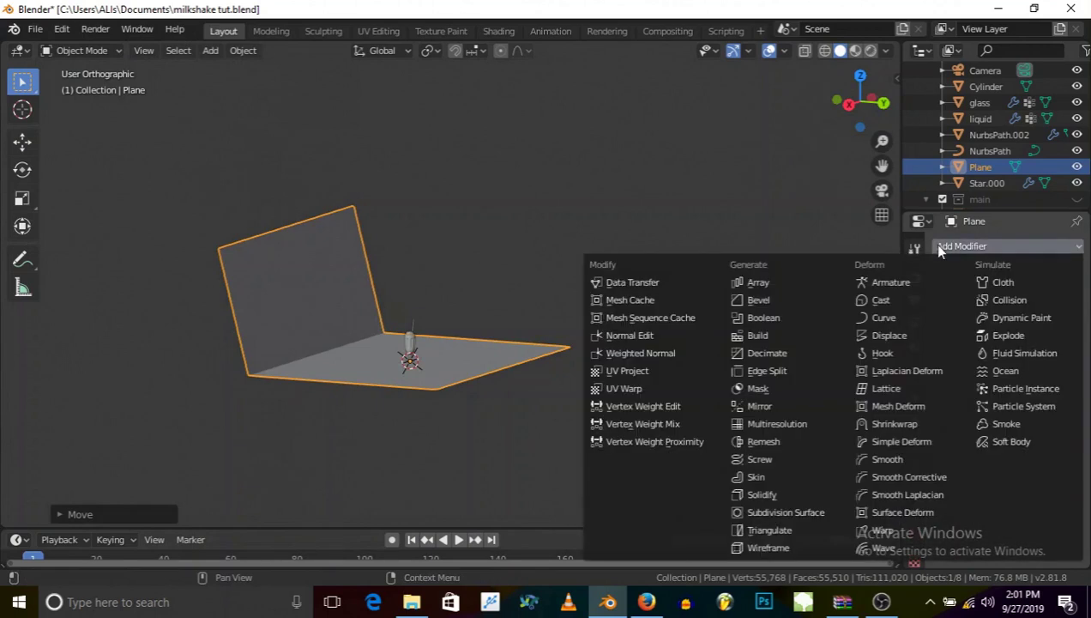
{"action": "left_click", "coordinate": [808, 512]}
{"action": "middle_click_drag", "start_coordinate": [539, 389], "coordinate": [481, 356]}
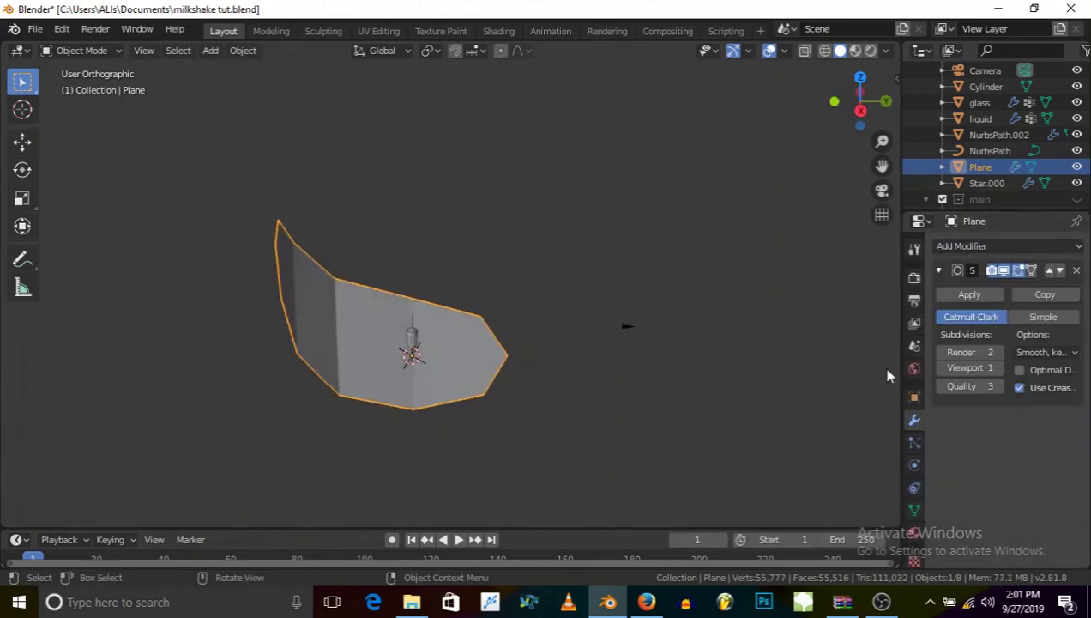
Set the backdrop's viewport subdivision level to 2 and shade the backdrop smooth.
{"action": "left_click", "coordinate": [1000, 368]}
{"action": "right_click", "coordinate": [391, 352]}
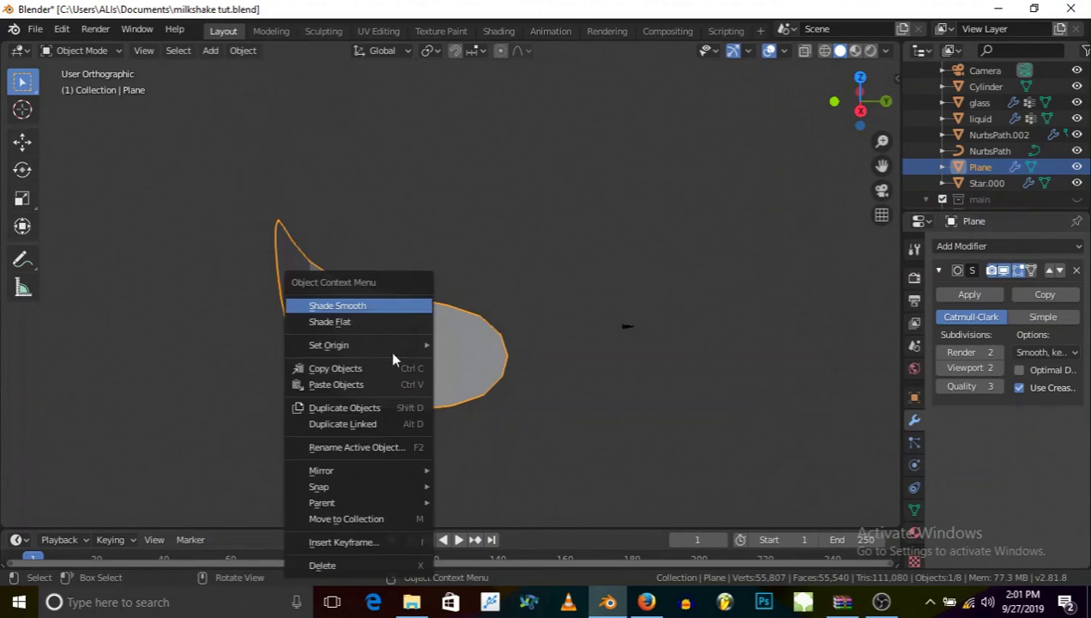
{"action": "left_click", "coordinate": [358, 311]}
{"action": "mouse_move", "coordinate": [358, 311]}
{"action": "middle_mouse_down"}
{"action": "mouse_move", "coordinate": [395, 360]}
{"action": "mouse_move", "coordinate": [395, 330]}
{"action": "mouse_move", "coordinate": [358, 317]}
{"action": "middle_mouse_up"}
Enter Edit Mode on the backdrop and display the Subdivision Surface result on the editing cage.
{"action": "left_click", "coordinate": [81, 50]}
{"action": "left_click", "coordinate": [85, 88]}
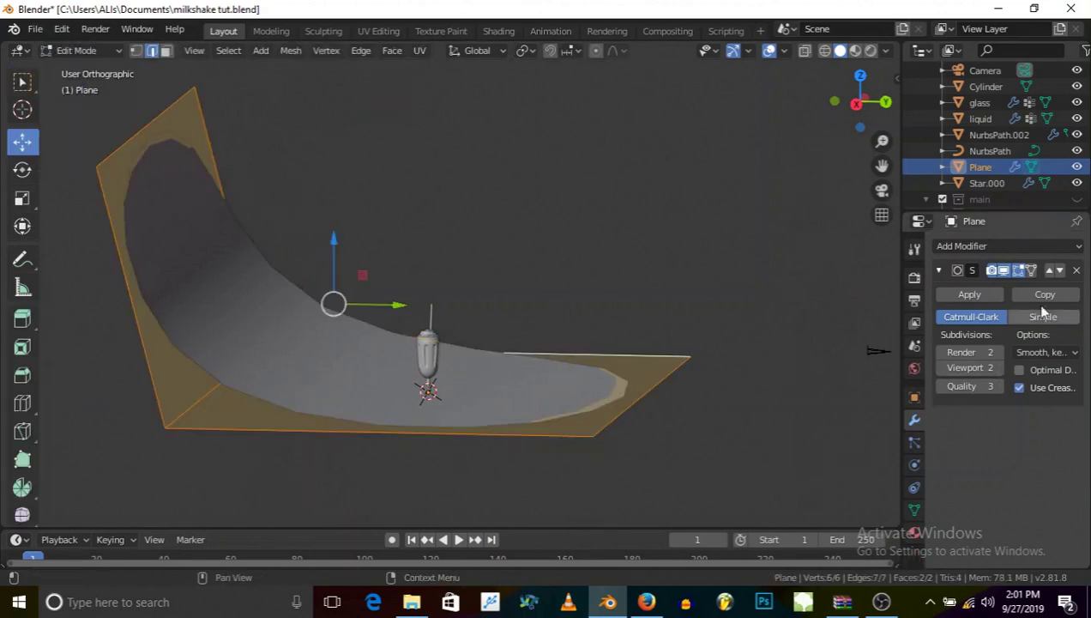
{"action": "left_click", "coordinate": [1031, 270]}
Add a loop cut across the backdrop's floor, sliding it about 0.19 toward the wall so it sits just behind the glass.
{"action": "scroll", "coordinate": [297, 425], "scroll_direction": "up", "scroll_amount": 3}
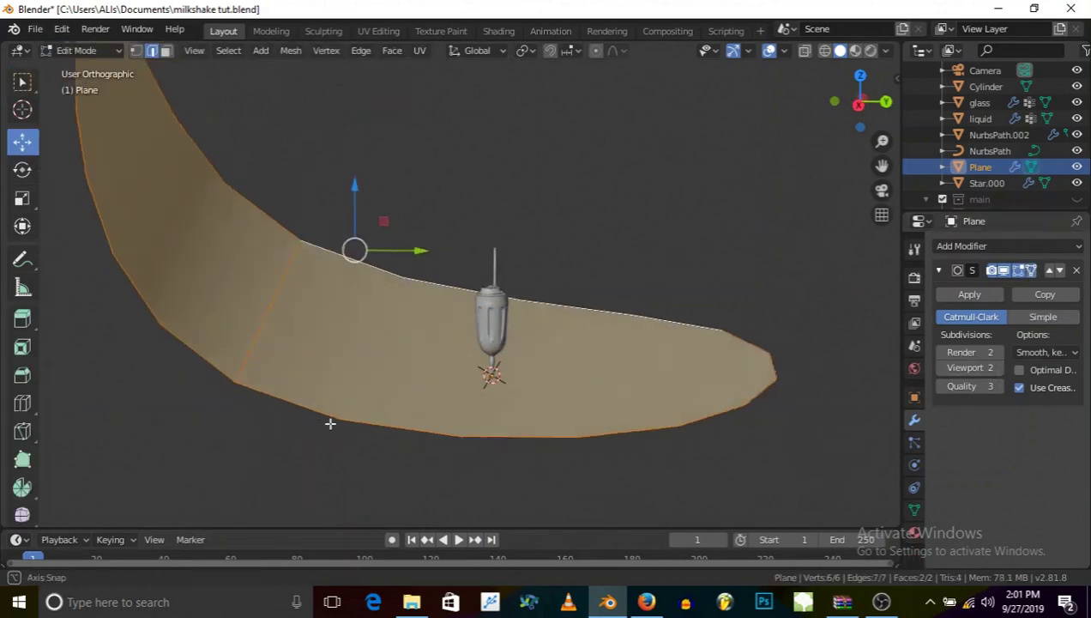
{"action": "left_click", "coordinate": [342, 408]}
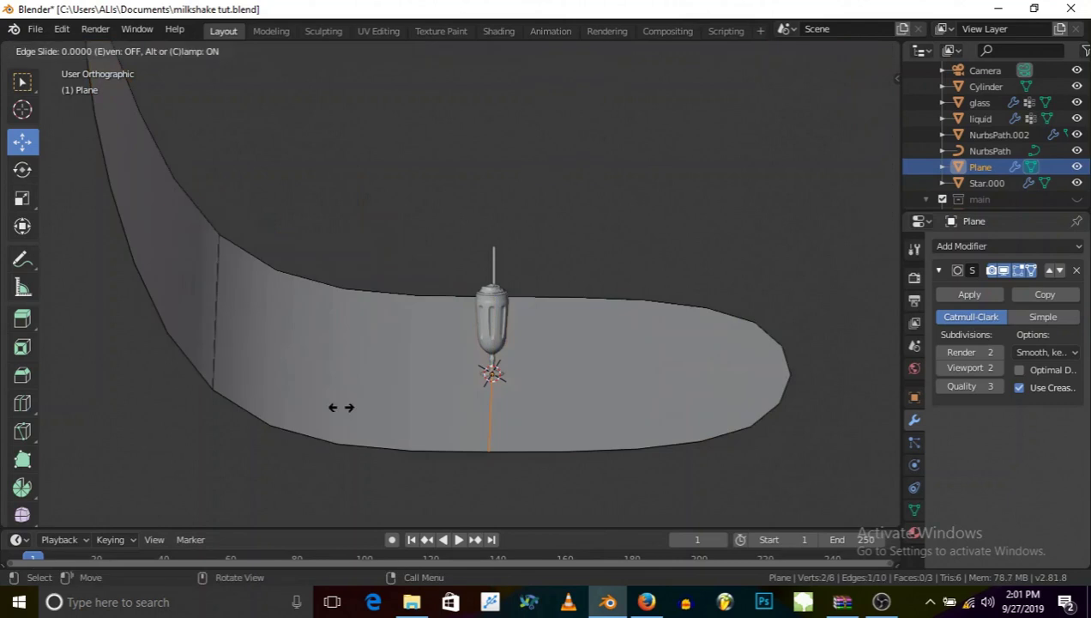
{"action": "left_click", "coordinate": [280, 409]}
{"action": "middle_click_drag", "start_coordinate": [361, 439], "coordinate": [377, 410]}
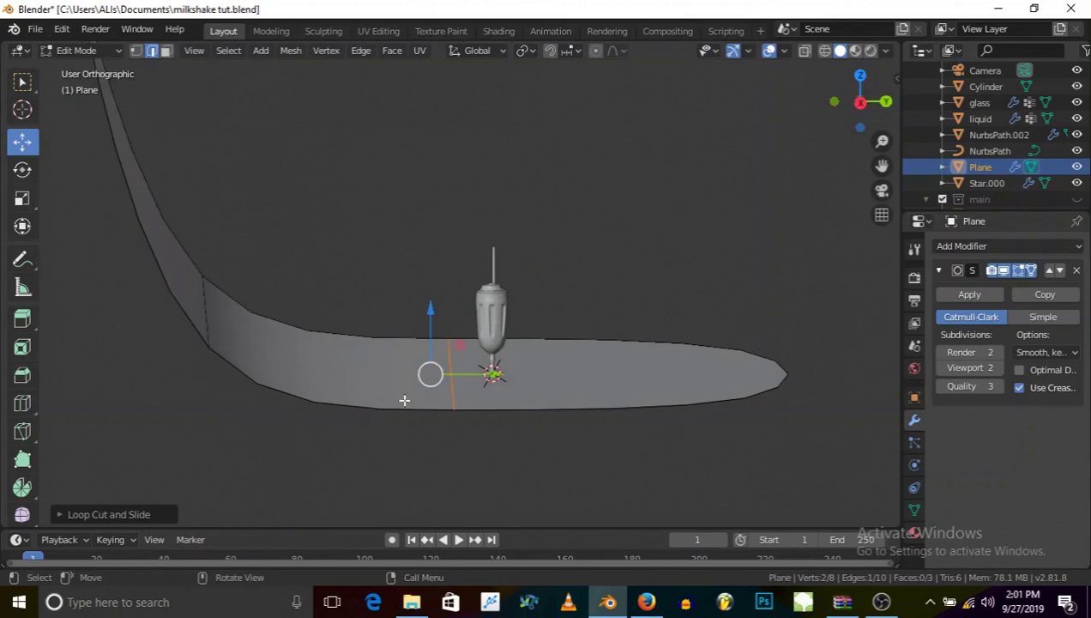
{"action": "middle_click_drag", "start_coordinate": [494, 438], "coordinate": [478, 461]}
Add a second loop cut across the floor in front of the glass, slid toward the front edge to square its corners.
{"action": "key", "text": "ctrl+r"}
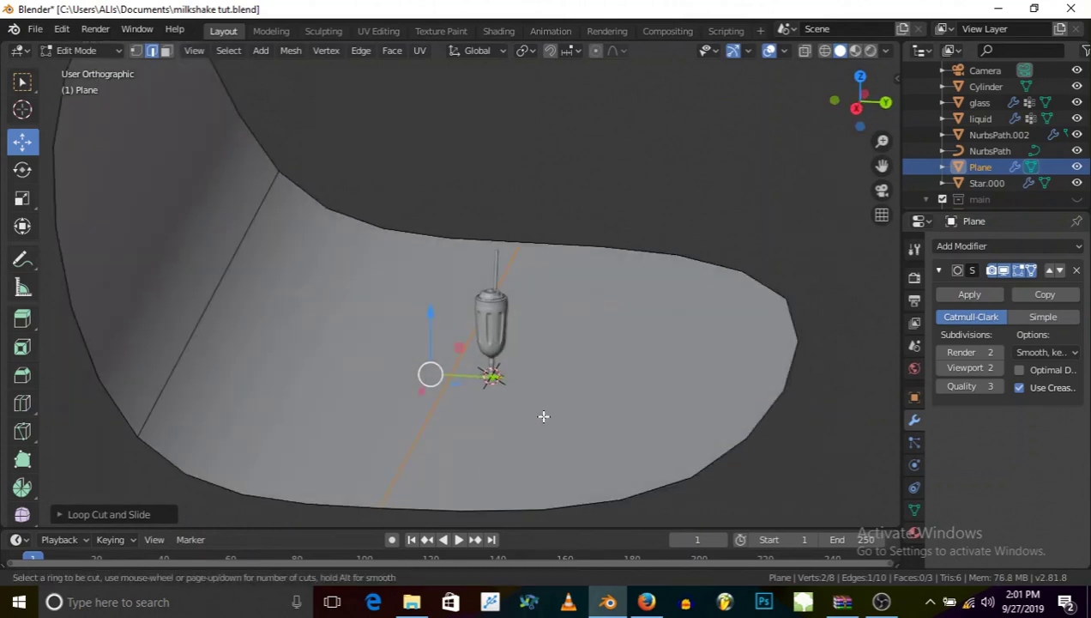
{"action": "key", "text": "Escape"}
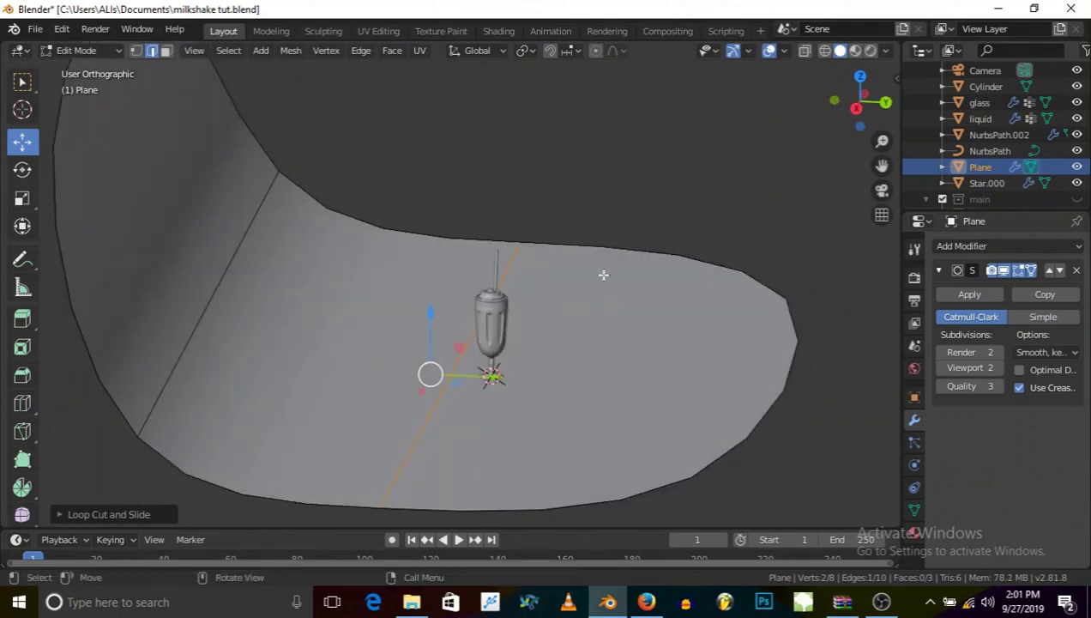
{"action": "key", "text": "ctrl+r"}
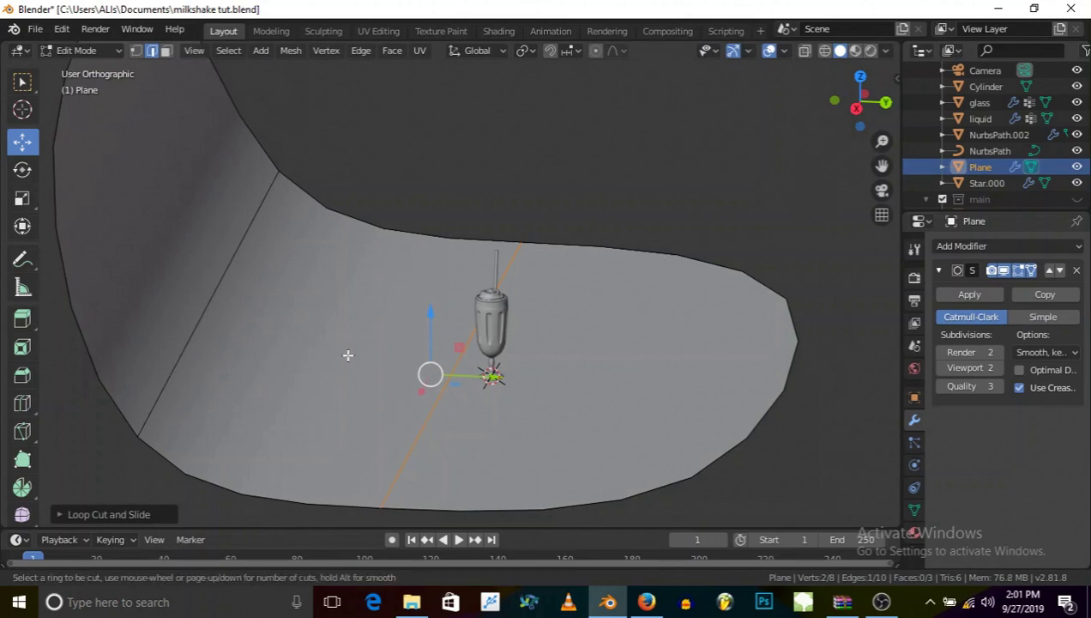
{"action": "left_click", "coordinate": [505, 504]}
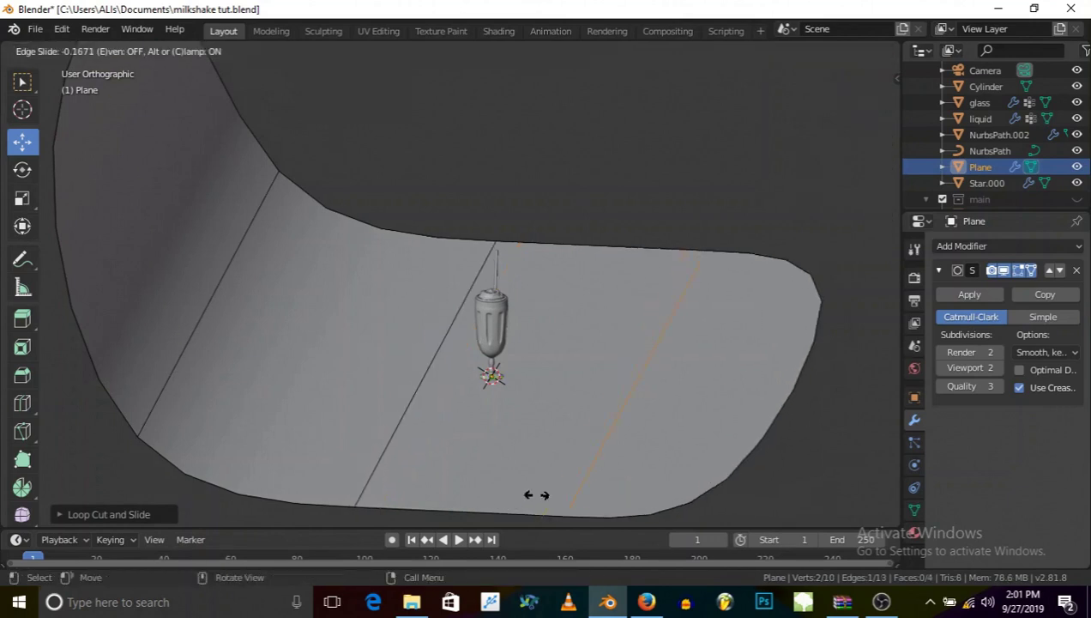
{"action": "left_click", "coordinate": [566, 487]}
{"action": "middle_click_drag", "start_coordinate": [567, 487], "coordinate": [465, 409]}
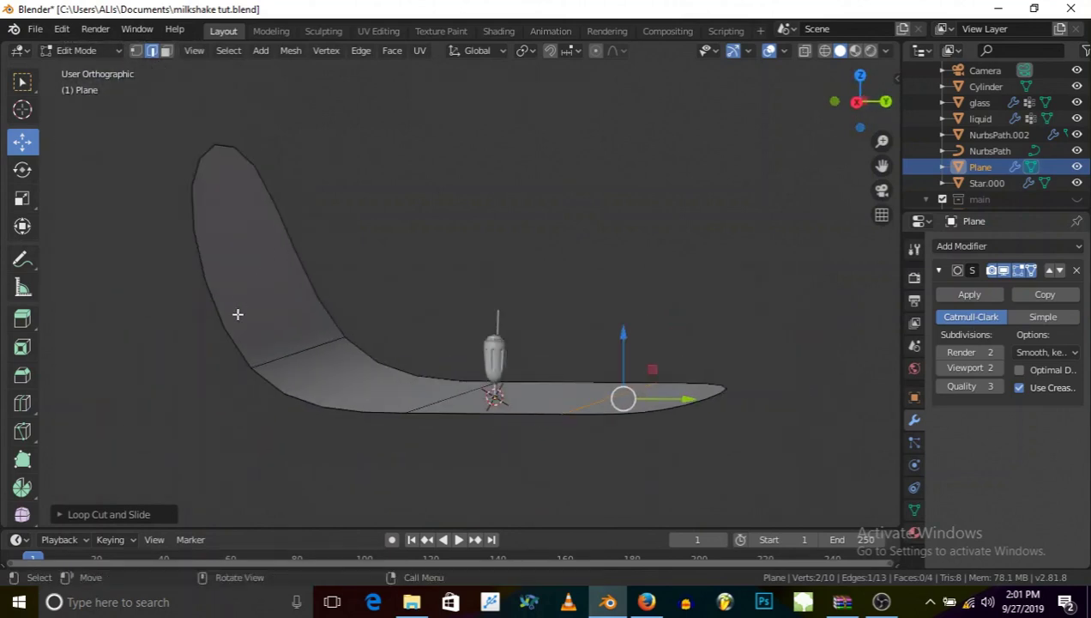
Add a loop cut across the backdrop's wall, sliding it about -0.8 toward the upper edge.
{"action": "key", "text": "ctrl+r"}
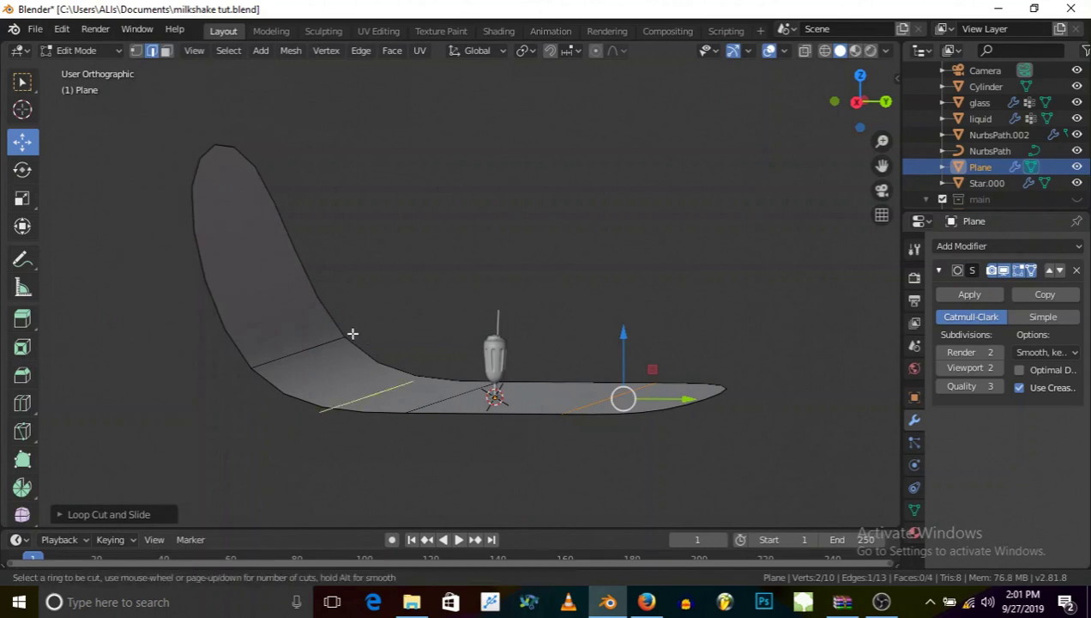
{"action": "right_click", "coordinate": [248, 281]}
{"action": "right_click", "coordinate": [321, 284]}
{"action": "key", "text": "ctrl+r"}
{"action": "left_click", "coordinate": [312, 293]}
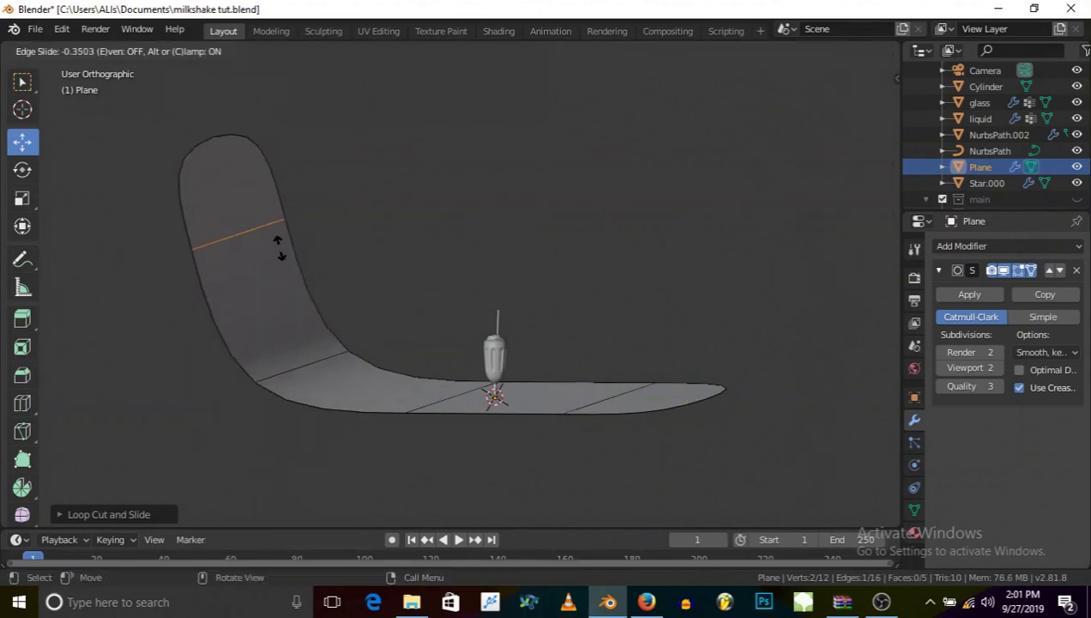
{"action": "left_click", "coordinate": [273, 185]}
{"action": "middle_click_drag", "start_coordinate": [320, 235], "coordinate": [659, 372]}
Return to Object Mode, shade the backdrop smooth, and deselect everything.
{"action": "left_click", "coordinate": [76, 50]}
{"action": "left_click", "coordinate": [93, 68]}
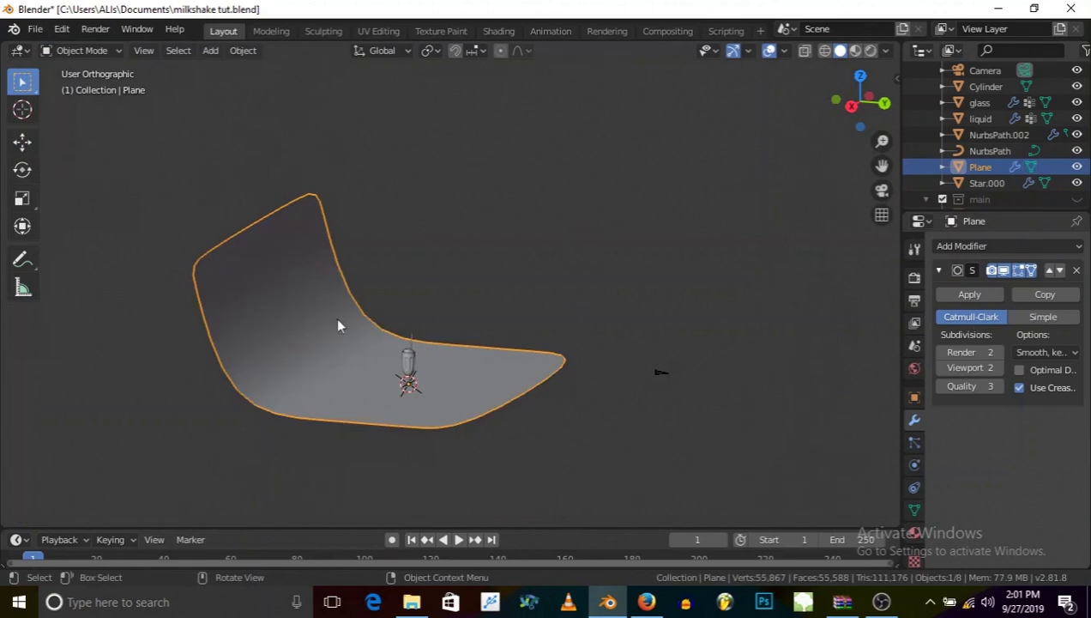
{"action": "right_click", "coordinate": [343, 339]}
{"action": "mouse_move", "coordinate": [356, 345]}
{"action": "left_click", "coordinate": [329, 303]}
{"action": "key", "text": "alt+a"}
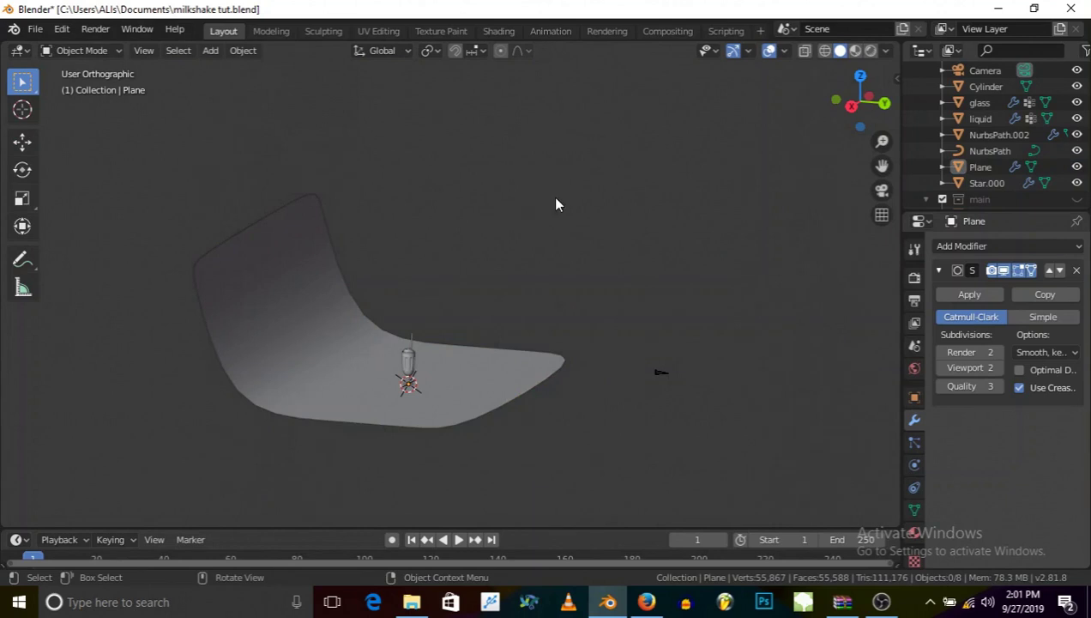
Hide the viewport overlays and inspect the milkshake, backdrop and whipped cream through the camera.
{"action": "left_click", "coordinate": [770, 51]}
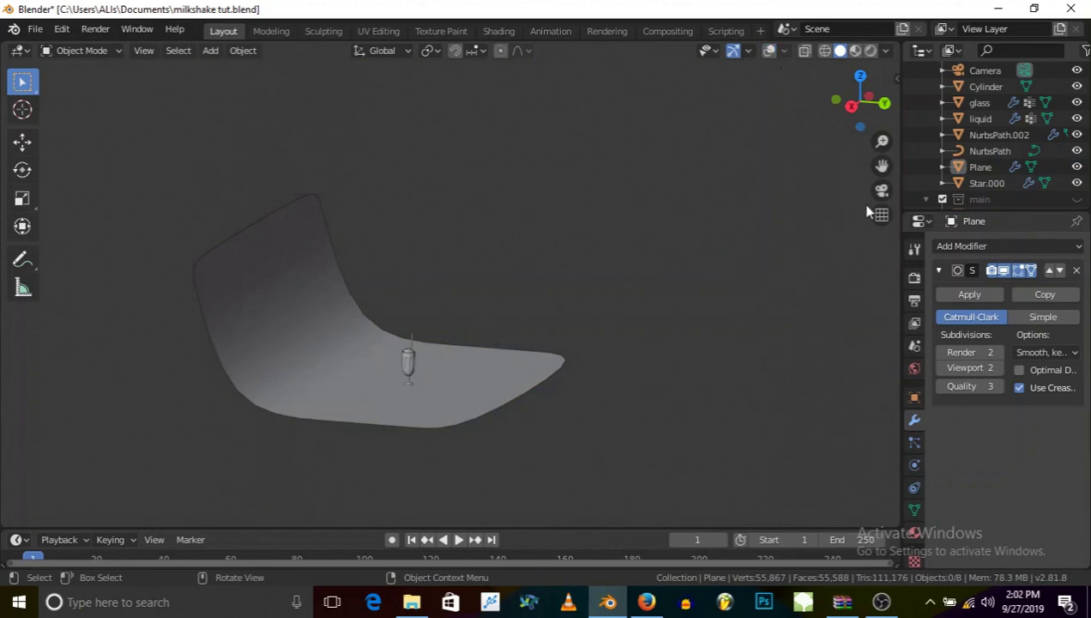
{"action": "left_click", "coordinate": [882, 190]}
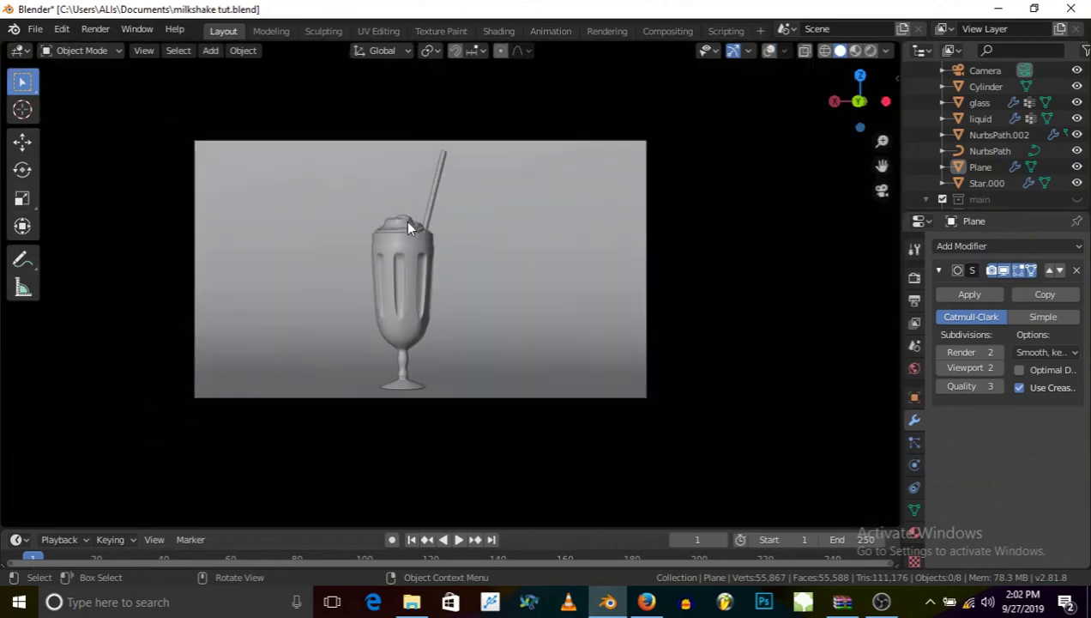
{"action": "scroll", "coordinate": [447, 276], "scroll_direction": "up", "scroll_amount": 3}
{"action": "scroll", "coordinate": [420, 312], "scroll_direction": "down", "scroll_amount": 2}
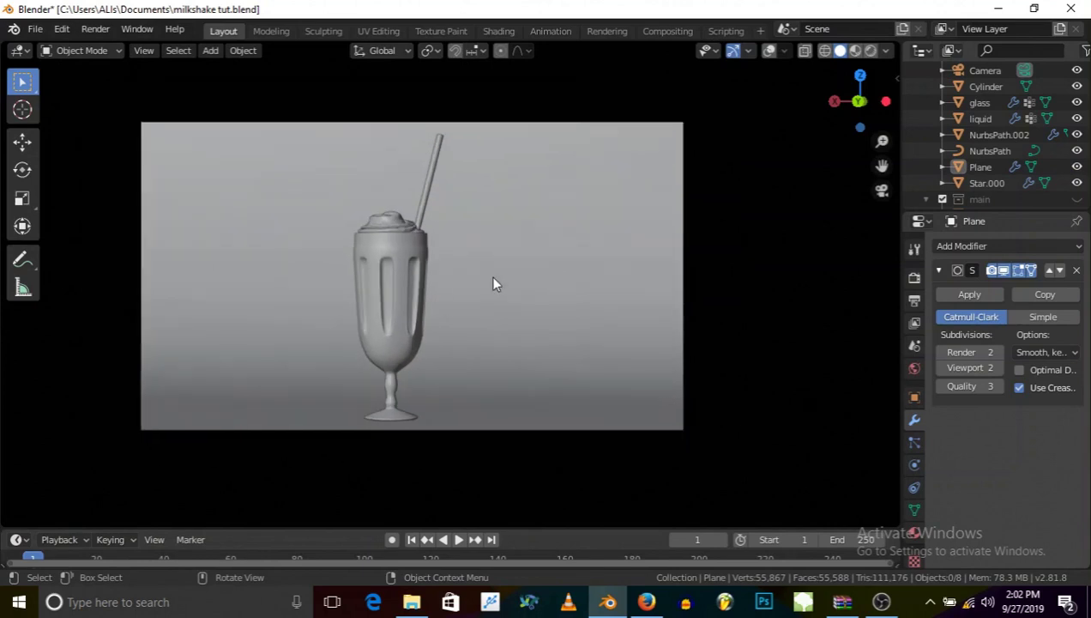
{"action": "scroll", "coordinate": [244, 271], "scroll_direction": "up", "scroll_amount": 1}
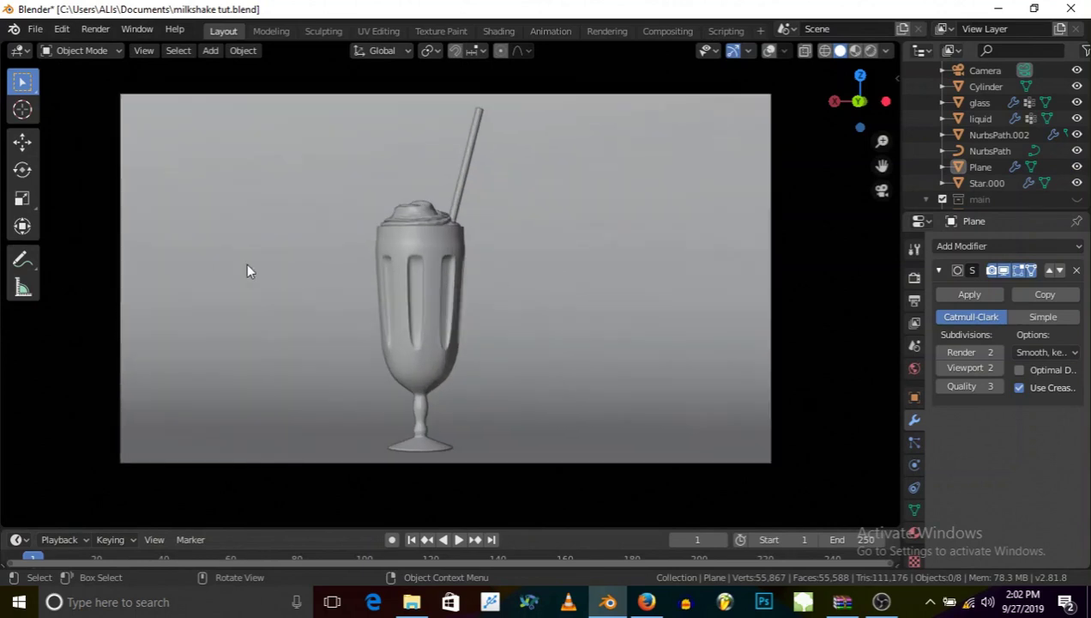
{"action": "scroll", "coordinate": [424, 354], "scroll_direction": "up", "scroll_amount": 1}
{"action": "scroll", "coordinate": [385, 350], "scroll_direction": "down", "scroll_amount": 2}
{"action": "scroll", "coordinate": [375, 341], "scroll_direction": "up", "scroll_amount": 1}
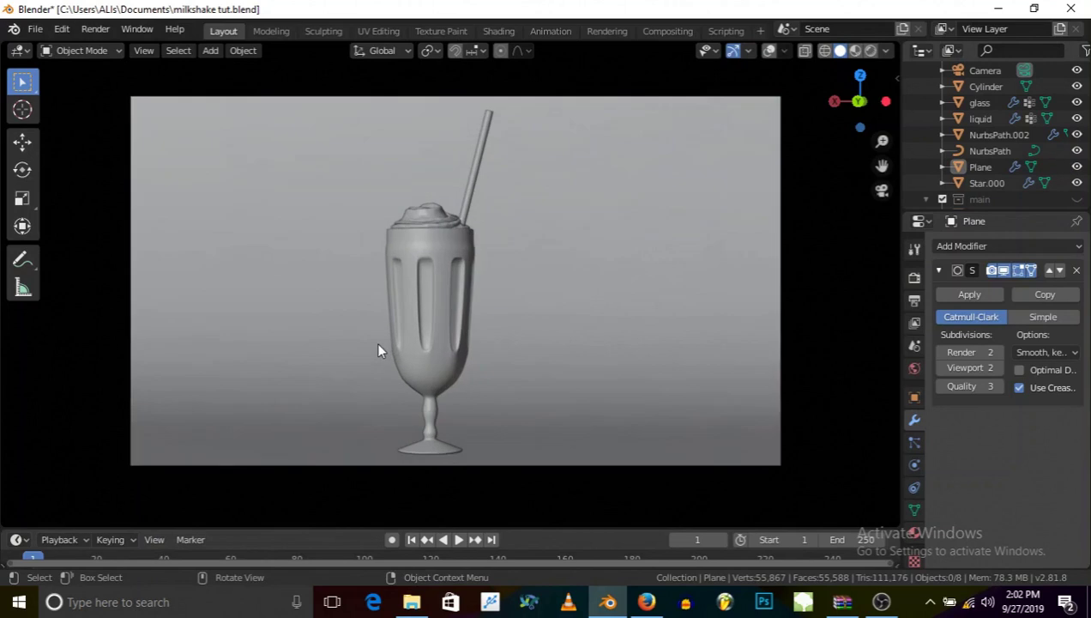
{"action": "scroll", "coordinate": [422, 248], "scroll_direction": "up", "scroll_amount": 4}
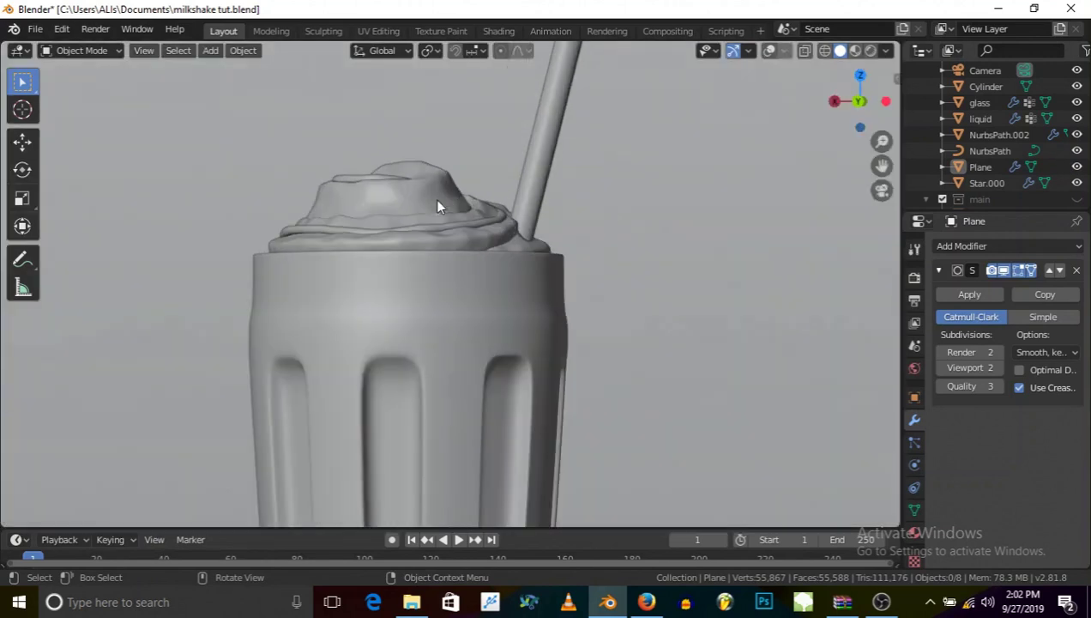
{"action": "scroll", "coordinate": [421, 216], "scroll_direction": "up", "scroll_amount": 3}
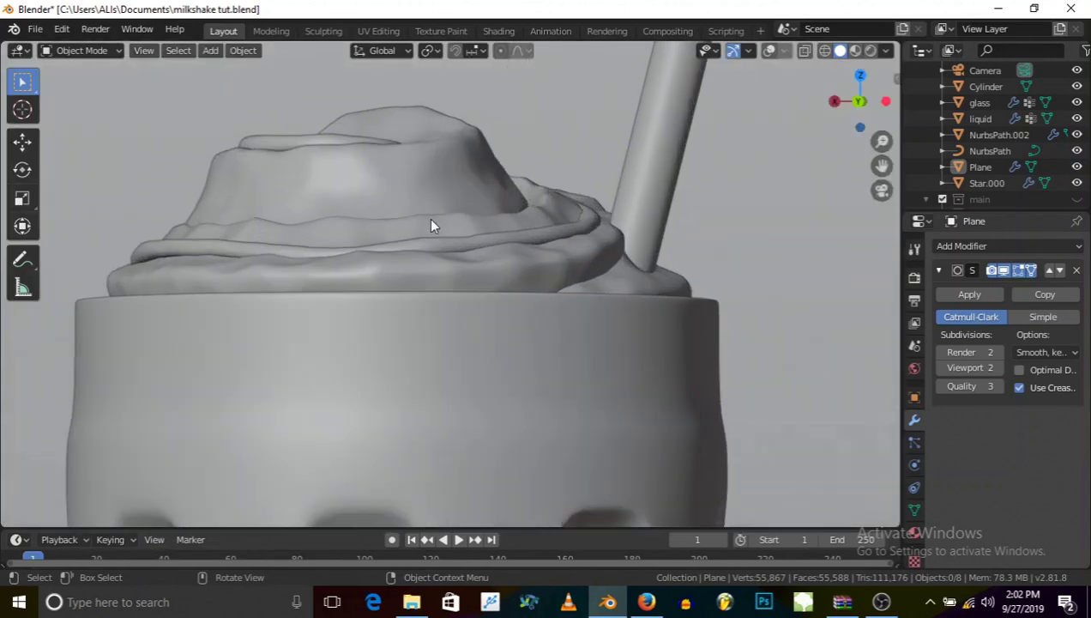
Try a Displace strength of 0.04 on the whipped cream swirl, compare it with the modifier hidden, and settle on 0.05.
{"action": "left_click", "coordinate": [433, 246]}
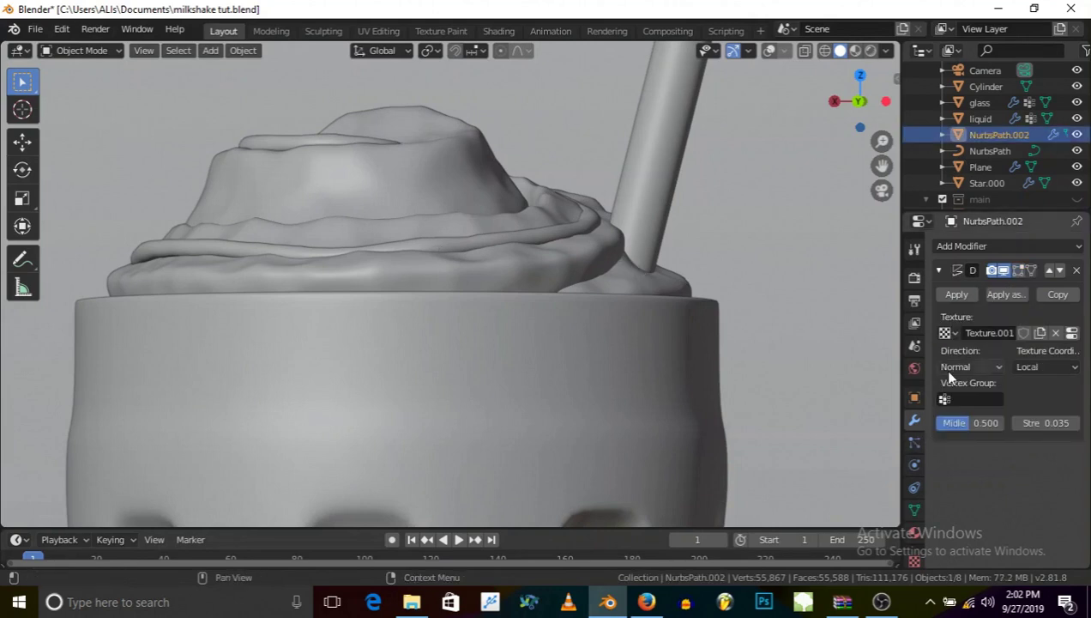
{"action": "left_click", "coordinate": [1050, 422]}
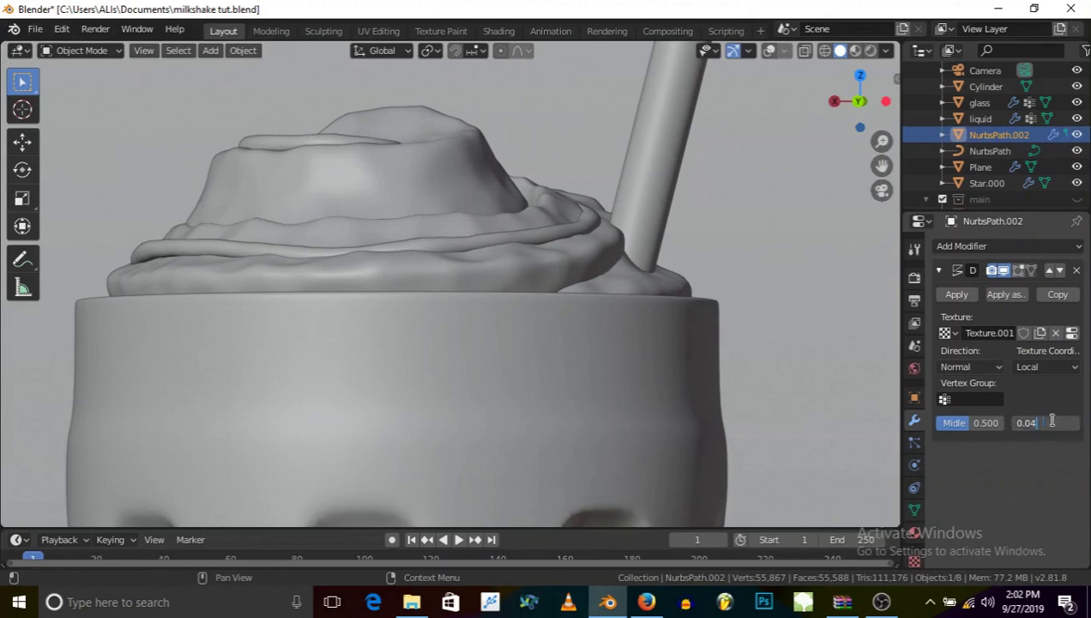
{"action": "key", "text": "Return"}
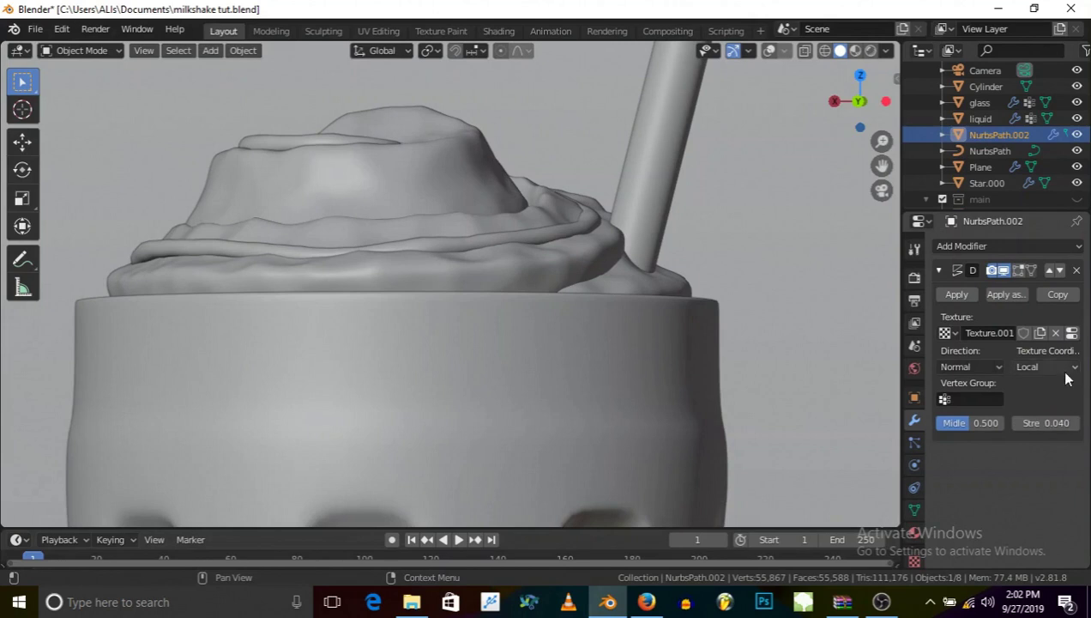
{"action": "left_click", "coordinate": [1007, 271]}
{"action": "left_click", "coordinate": [1007, 271]}
{"action": "left_click", "coordinate": [1007, 271]}
{"action": "left_click", "coordinate": [1051, 422]}
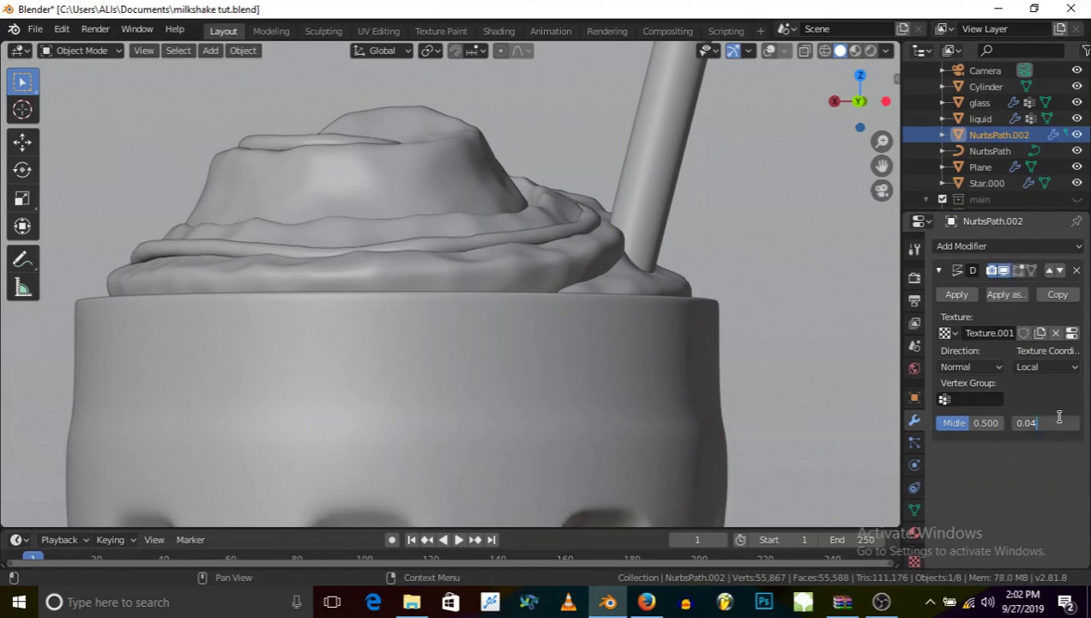
{"action": "key", "text": "Return"}
Examine the whipped cream ripples up close and the full milkshake composition in the camera view.
{"action": "scroll", "coordinate": [365, 126], "scroll_direction": "down", "scroll_amount": 8}
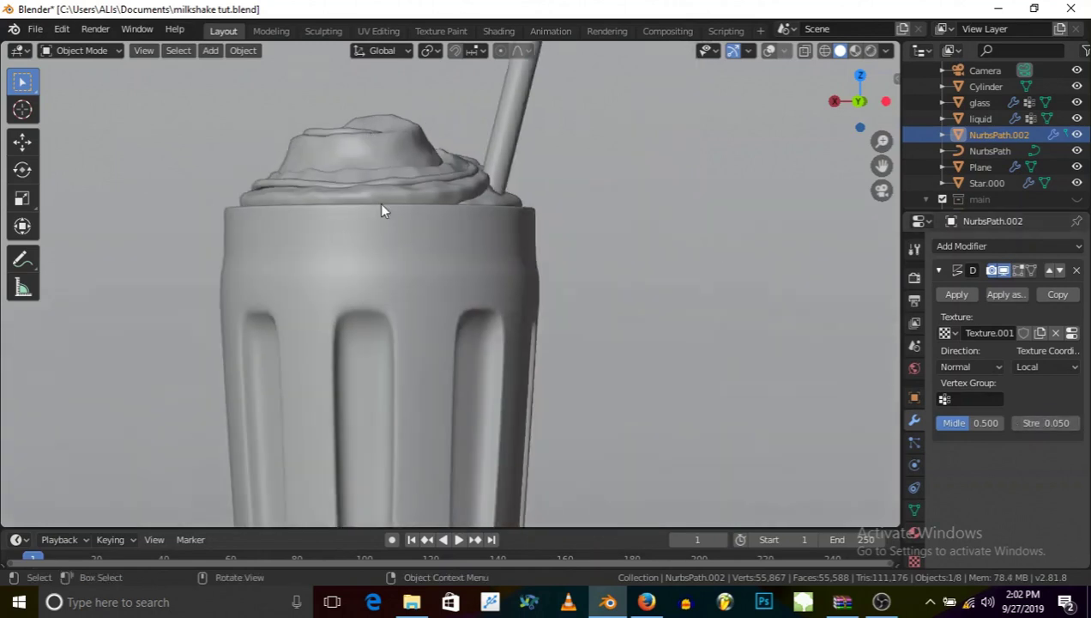
{"action": "scroll", "coordinate": [393, 227], "scroll_direction": "up", "scroll_amount": 6}
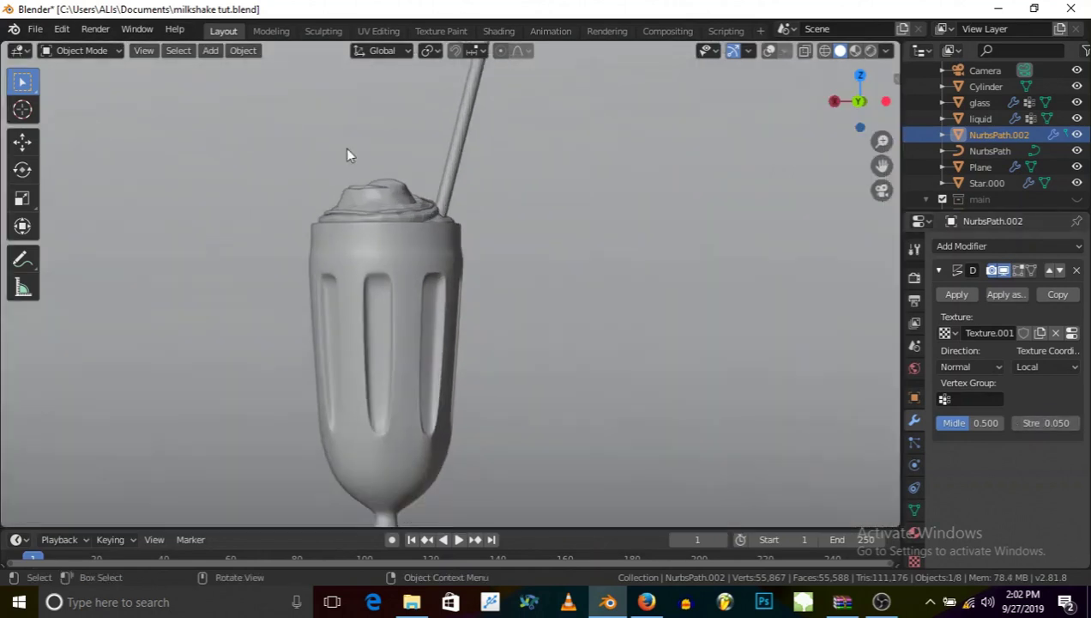
{"action": "scroll", "coordinate": [450, 222], "scroll_direction": "up", "scroll_amount": 2}
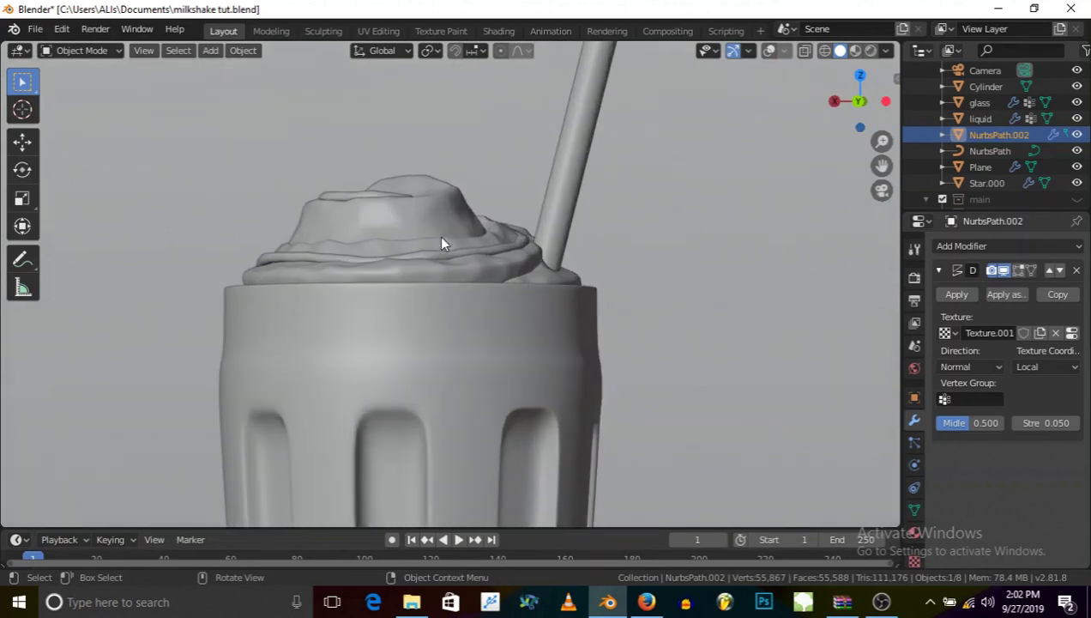
{"action": "scroll", "coordinate": [441, 237], "scroll_direction": "down", "scroll_amount": 3}
{"action": "key", "text": "KP_0"}
{"action": "scroll", "coordinate": [461, 267], "scroll_direction": "down", "scroll_amount": 2}
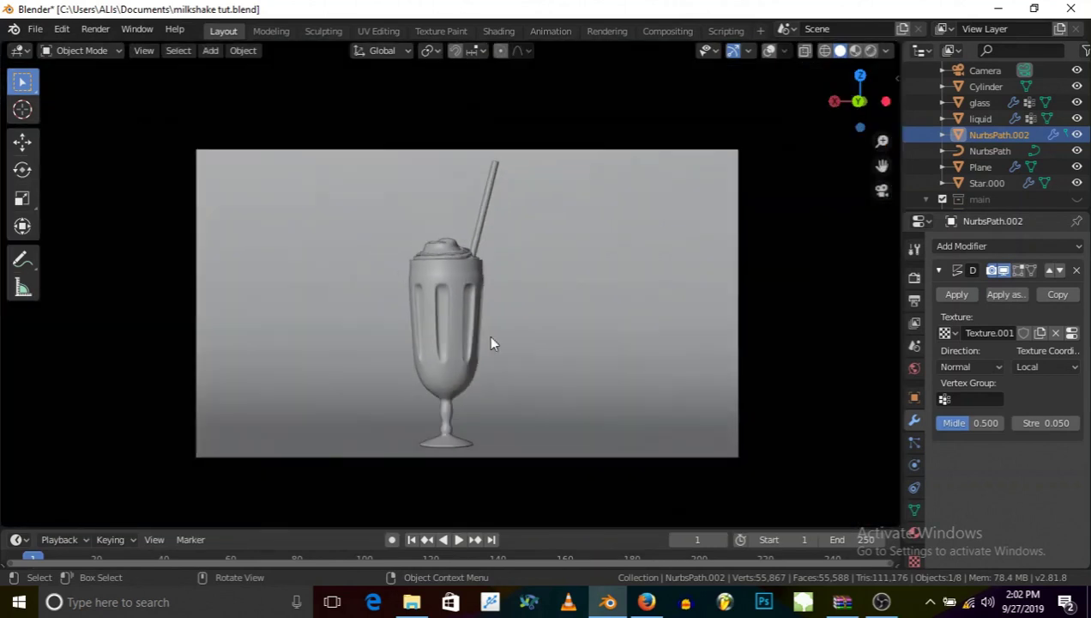
{"action": "scroll", "coordinate": [487, 335], "scroll_direction": "up", "scroll_amount": 1}
{"action": "scroll", "coordinate": [498, 273], "scroll_direction": "up", "scroll_amount": 1}
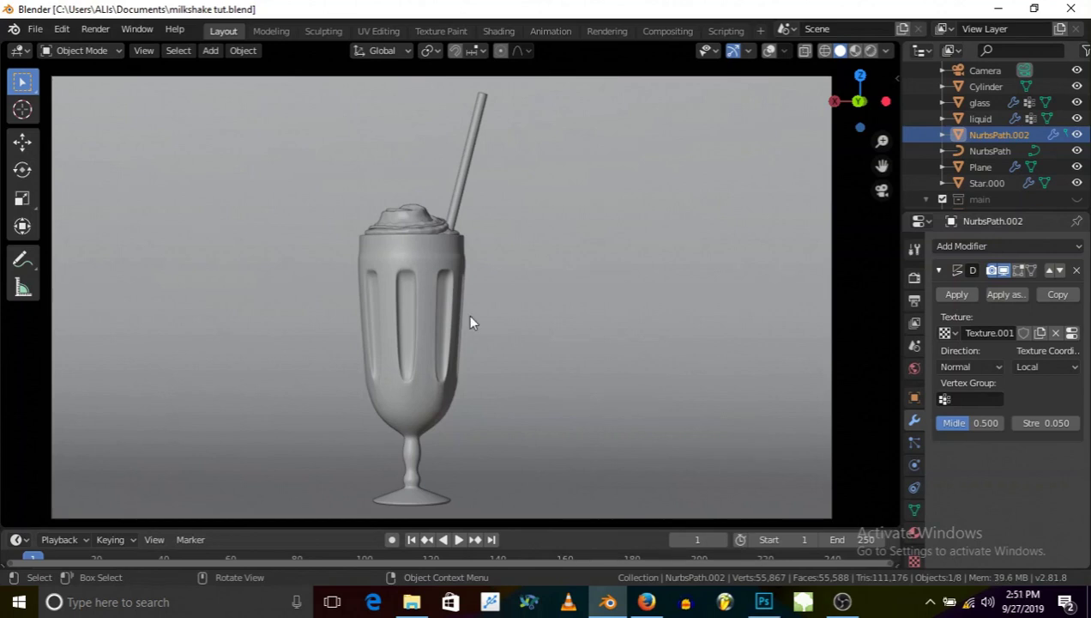
{"action": "middle_click_drag", "start_coordinate": [468, 314], "coordinate": [453, 294]}
{"action": "scroll", "coordinate": [455, 300], "scroll_direction": "up", "scroll_amount": 4}
Show the viewport overlays again and leave the camera view for an angled view of the glass.
{"action": "left_click", "coordinate": [769, 49]}
{"action": "middle_click_drag", "start_coordinate": [644, 173], "coordinate": [421, 348]}
{"action": "scroll", "coordinate": [421, 348], "scroll_direction": "up", "scroll_amount": 3}
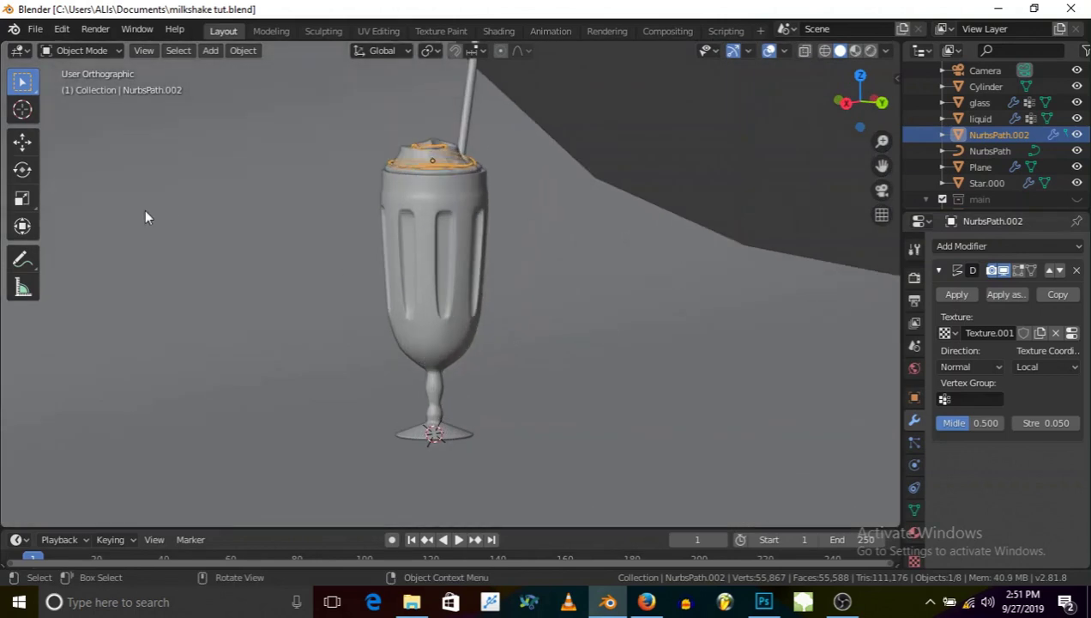
Add a cube-shaped Empty at the 3D cursor under the glass base.
{"action": "left_click", "coordinate": [215, 51]}
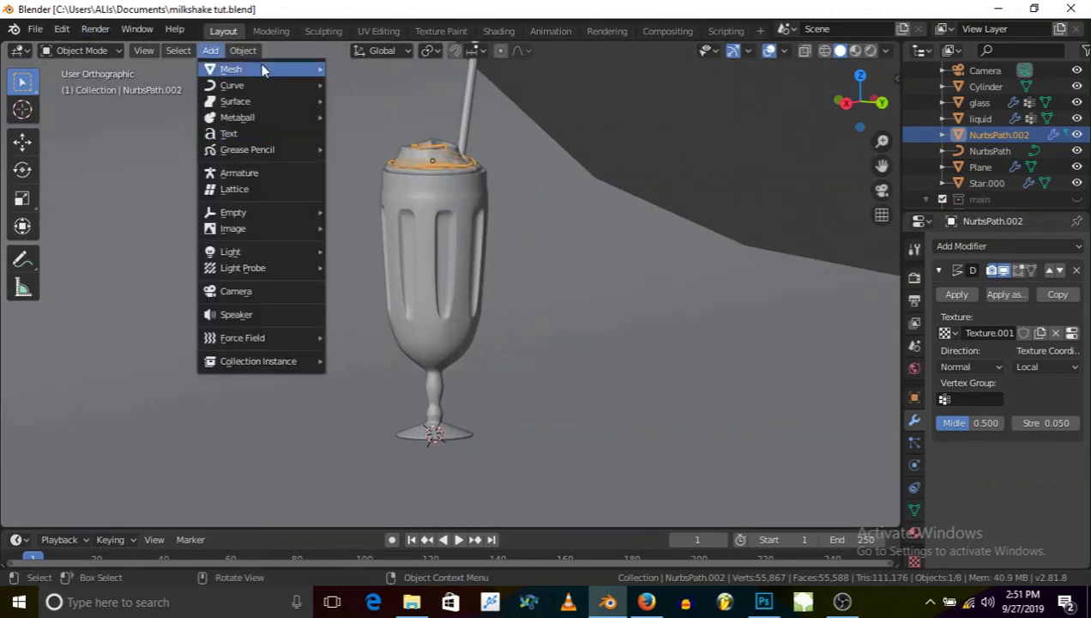
{"action": "mouse_move", "coordinate": [266, 70]}
{"action": "mouse_move", "coordinate": [243, 214]}
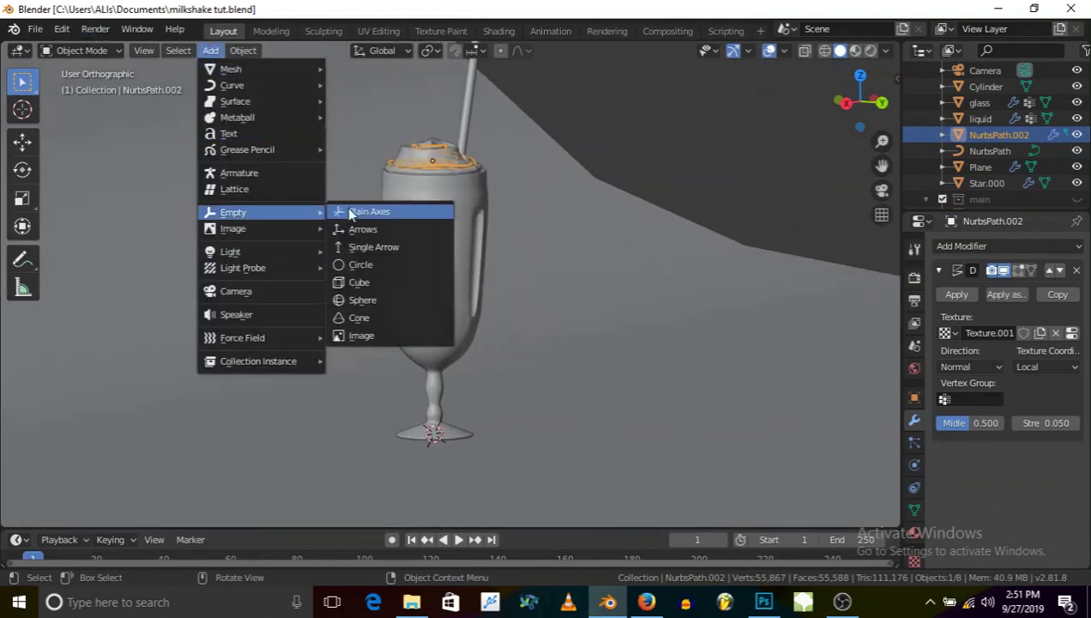
{"action": "left_click", "coordinate": [374, 284]}
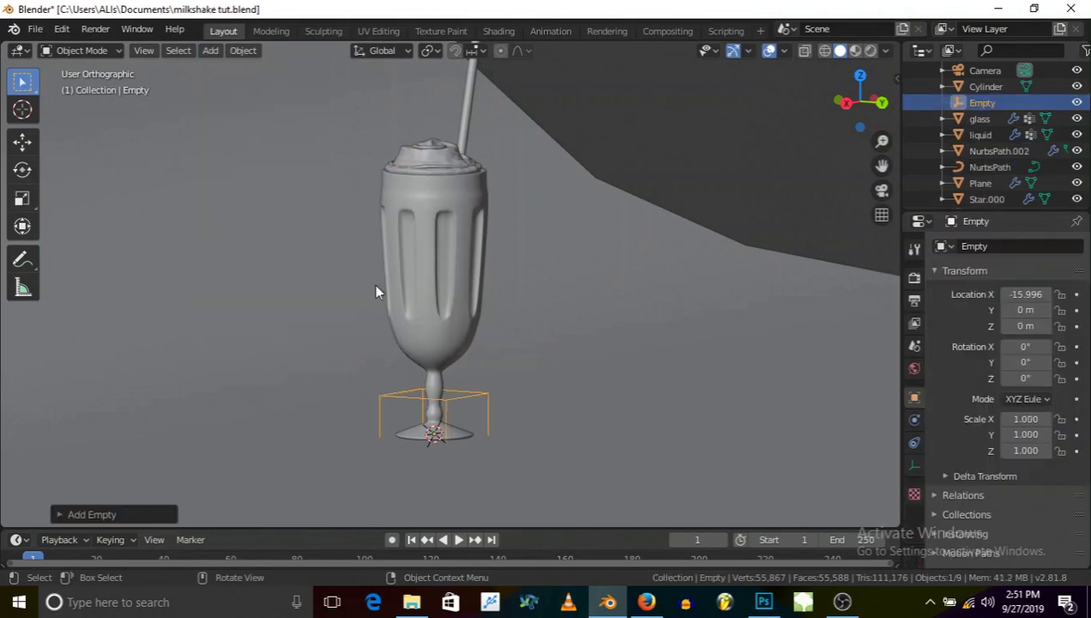
{"action": "middle_click_drag", "start_coordinate": [412, 396], "coordinate": [418, 360]}
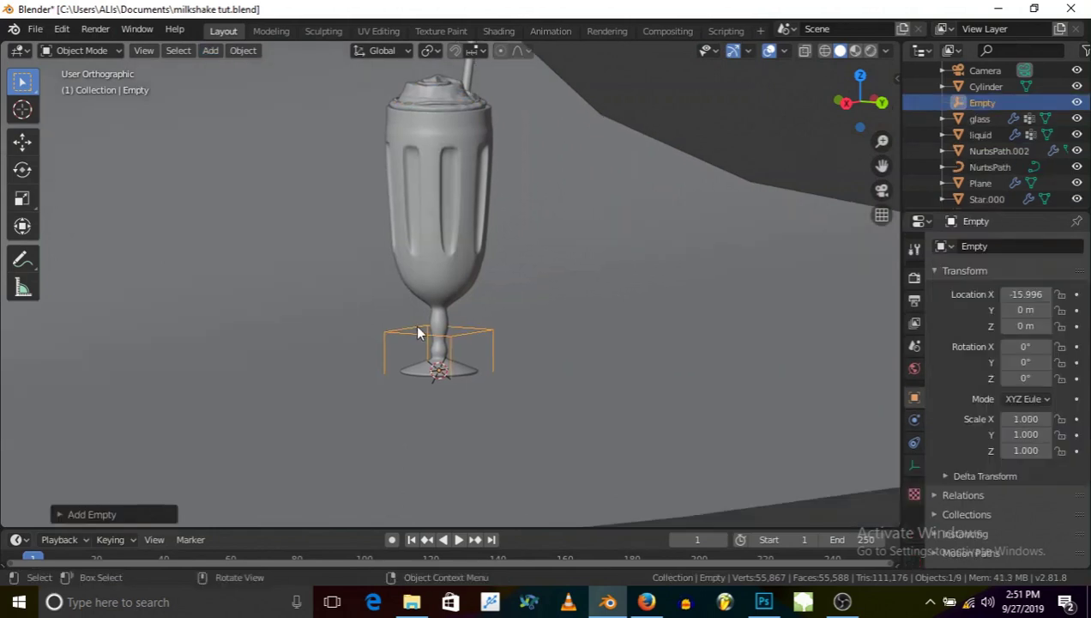
Add a Child Of constraint to the glass with the Empty as target and set its inverse.
{"action": "middle_click_drag", "start_coordinate": [492, 373], "coordinate": [438, 329]}
{"action": "scroll", "coordinate": [437, 322], "scroll_direction": "up", "scroll_amount": 2}
{"action": "left_click", "coordinate": [438, 319]}
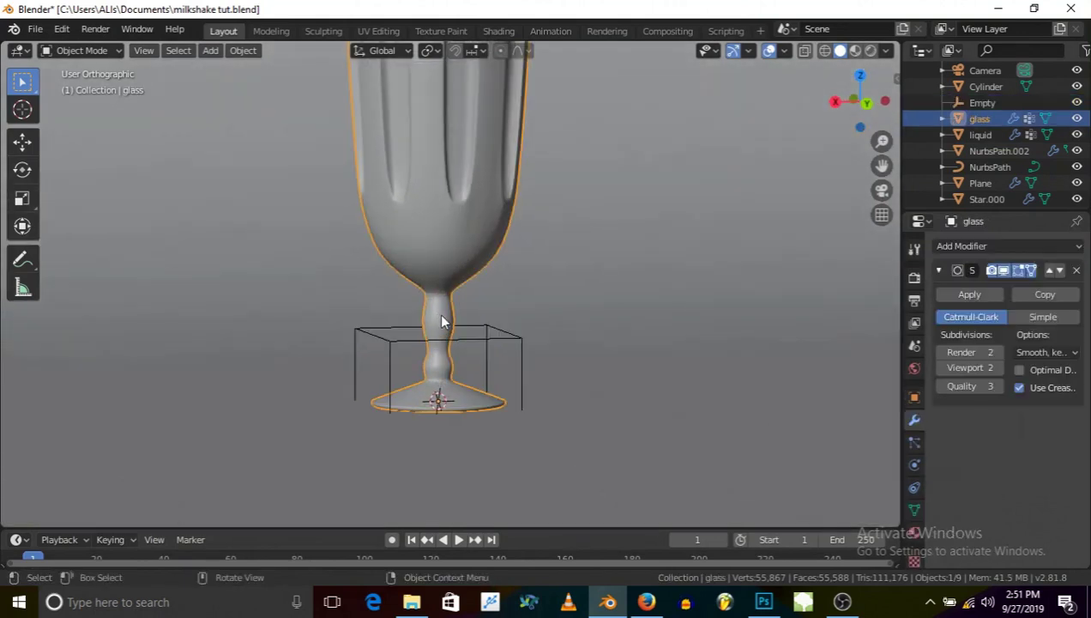
{"action": "left_click", "coordinate": [916, 507]}
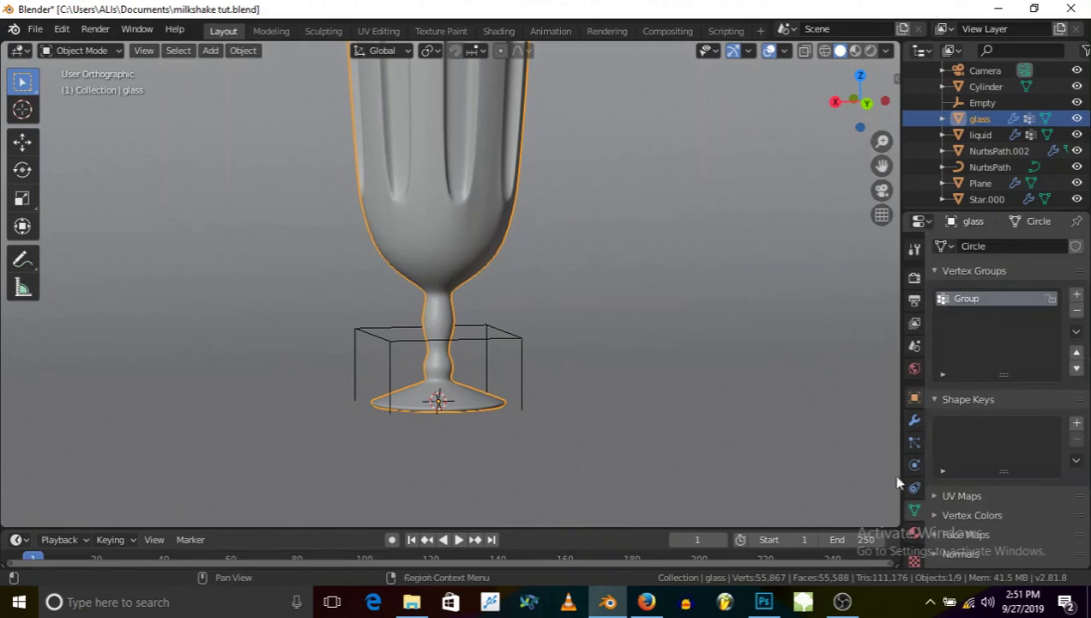
{"action": "left_click", "coordinate": [916, 489]}
{"action": "left_click", "coordinate": [961, 246]}
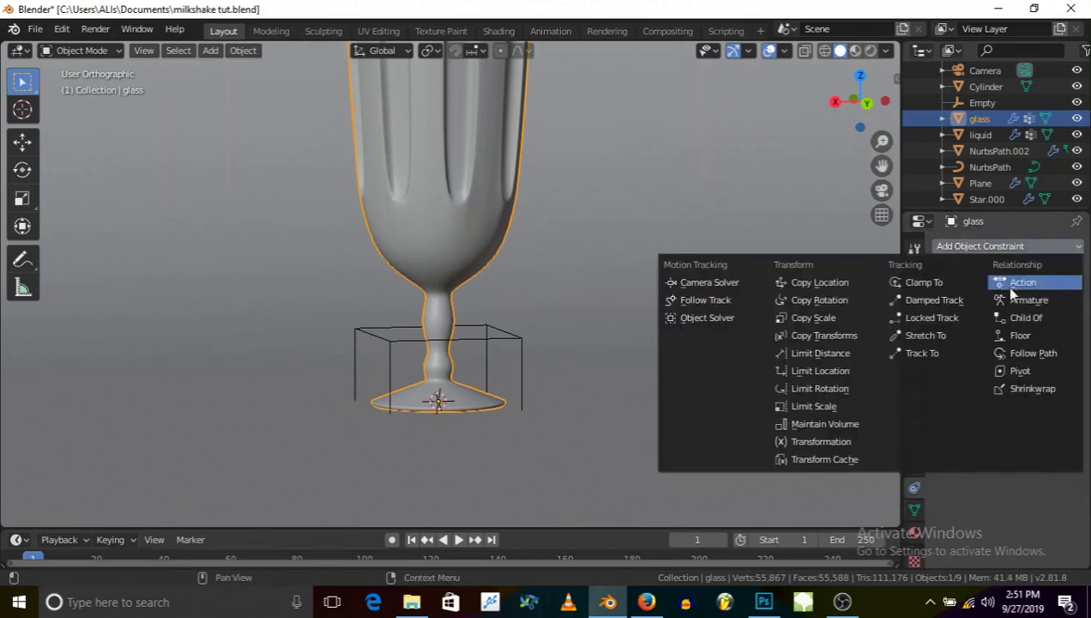
{"action": "left_click", "coordinate": [1026, 318]}
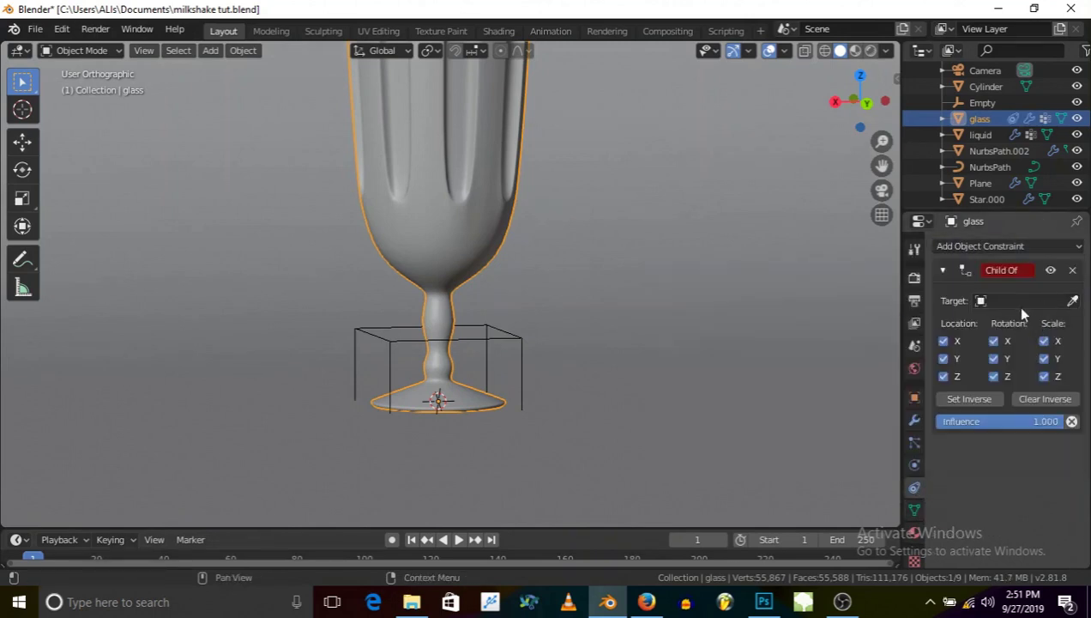
{"action": "left_click", "coordinate": [1017, 302]}
{"action": "left_click", "coordinate": [944, 359]}
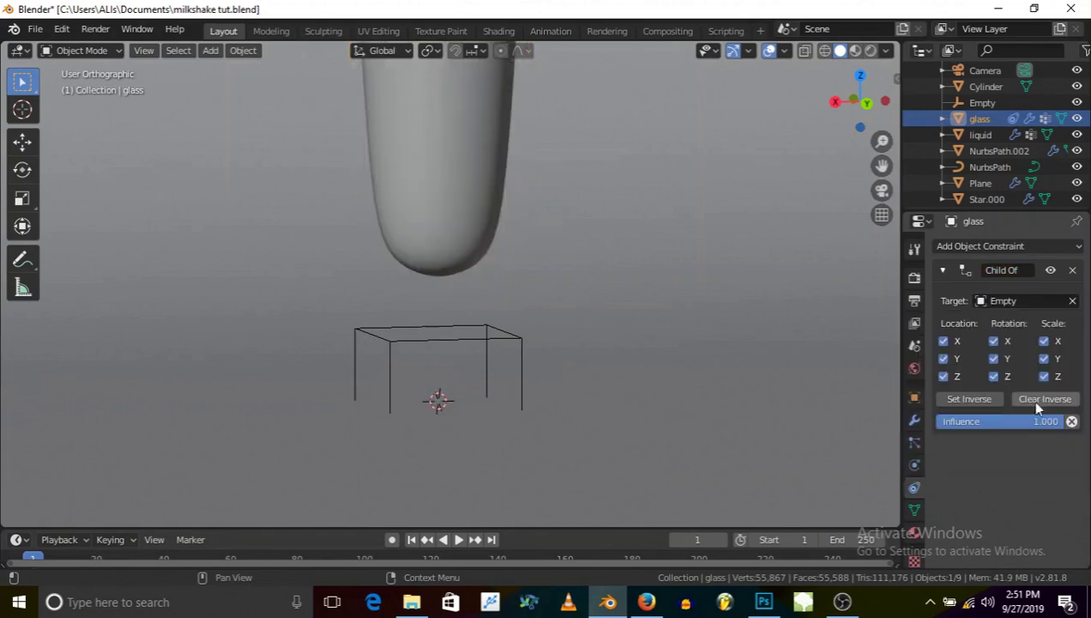
{"action": "left_click", "coordinate": [970, 399]}
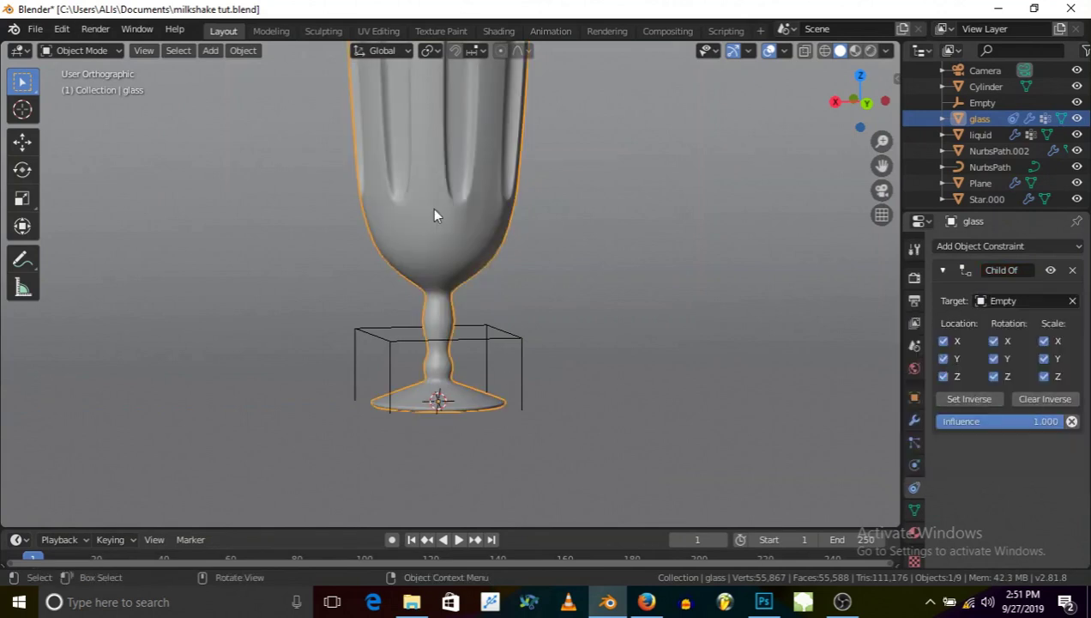
Hide the glass, give the liquid a Child Of constraint targeting the Empty, and set its inverse.
{"action": "left_click", "coordinate": [1076, 119]}
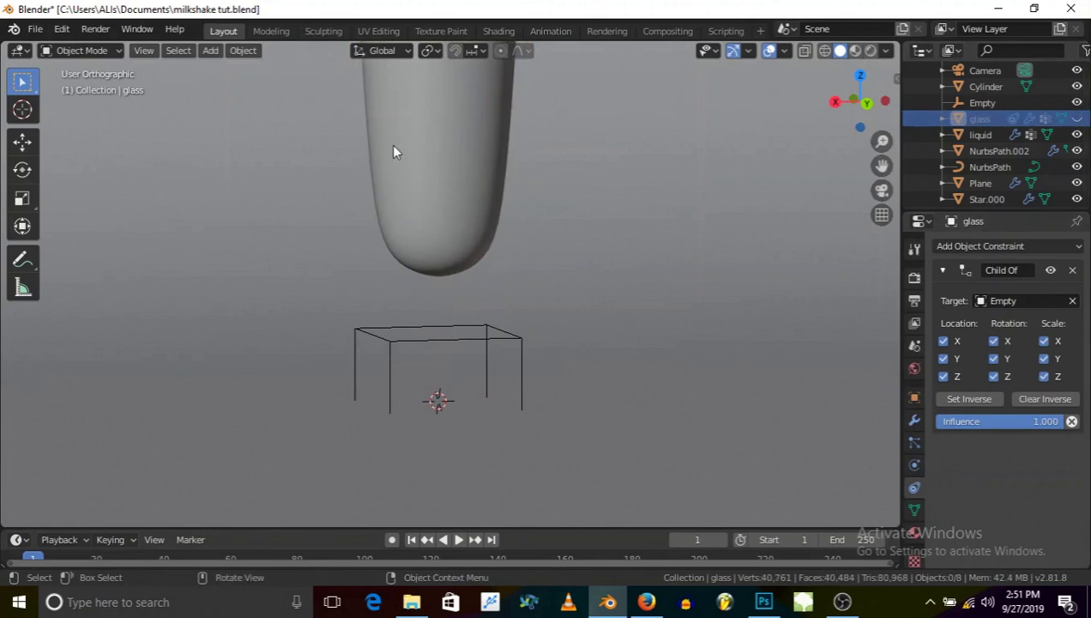
{"action": "left_click", "coordinate": [393, 152]}
{"action": "left_click", "coordinate": [978, 246]}
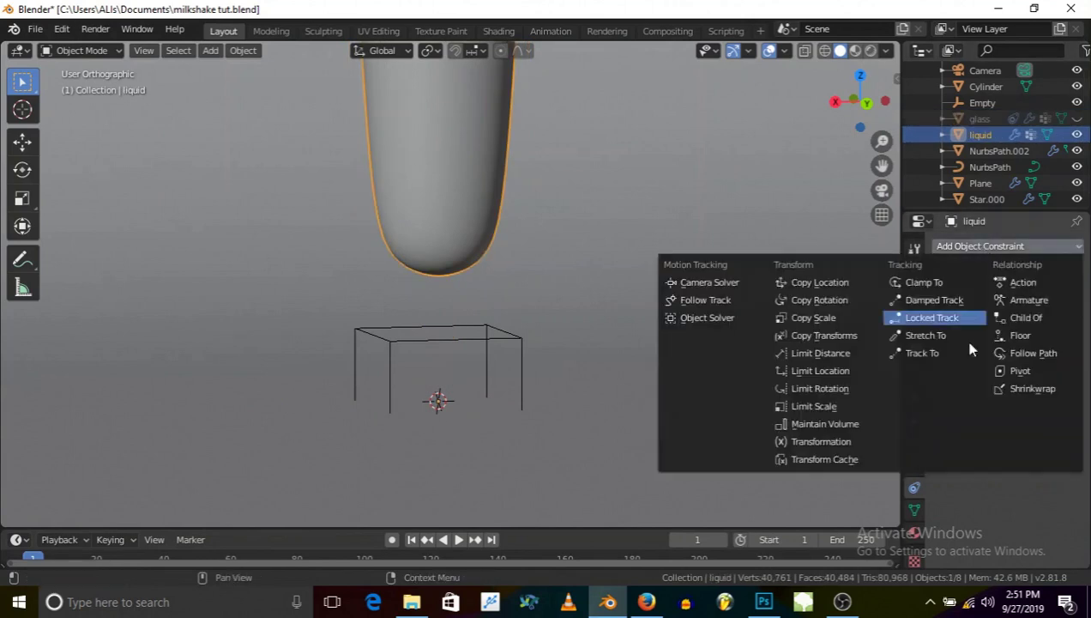
{"action": "left_click", "coordinate": [1030, 319]}
{"action": "left_click", "coordinate": [1028, 300]}
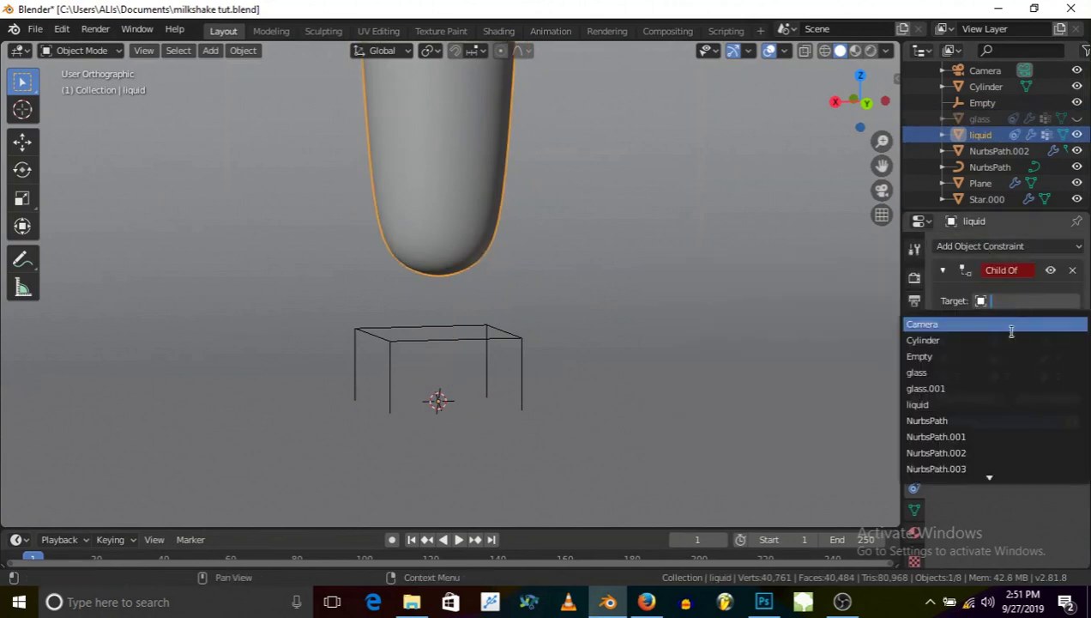
{"action": "left_click", "coordinate": [999, 359]}
{"action": "left_click", "coordinate": [970, 396]}
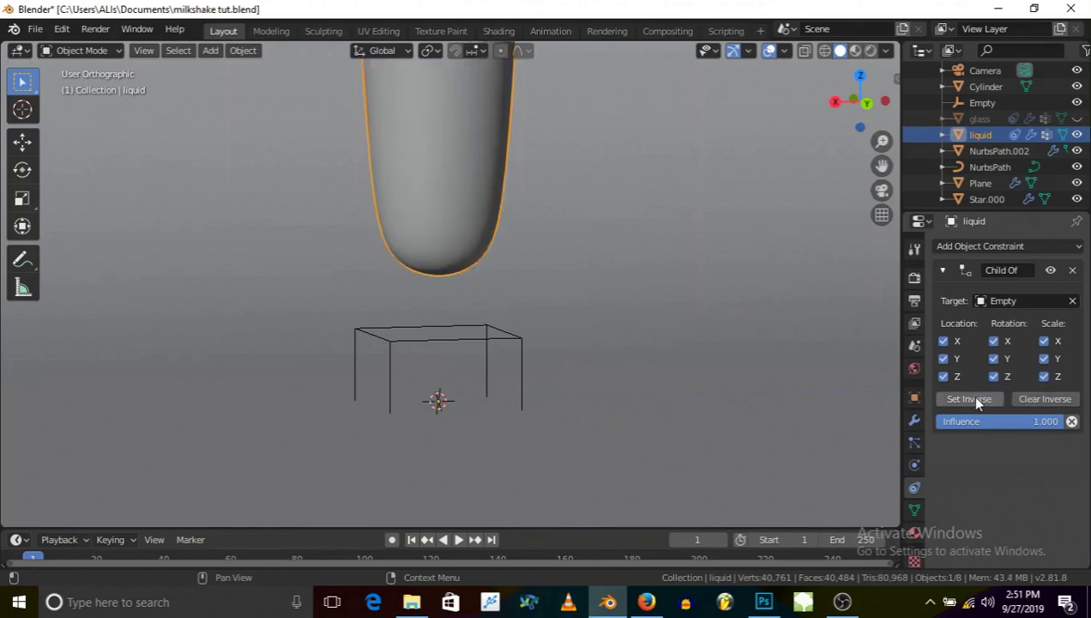
Hide the liquid, give the straw a Child Of constraint targeting the Empty, and set its inverse.
{"action": "left_click", "coordinate": [1076, 134]}
{"action": "middle_click_drag", "start_coordinate": [556, 309], "coordinate": [429, 292]}
{"action": "scroll", "coordinate": [429, 291], "scroll_direction": "up", "scroll_amount": 2}
{"action": "left_click", "coordinate": [460, 163]}
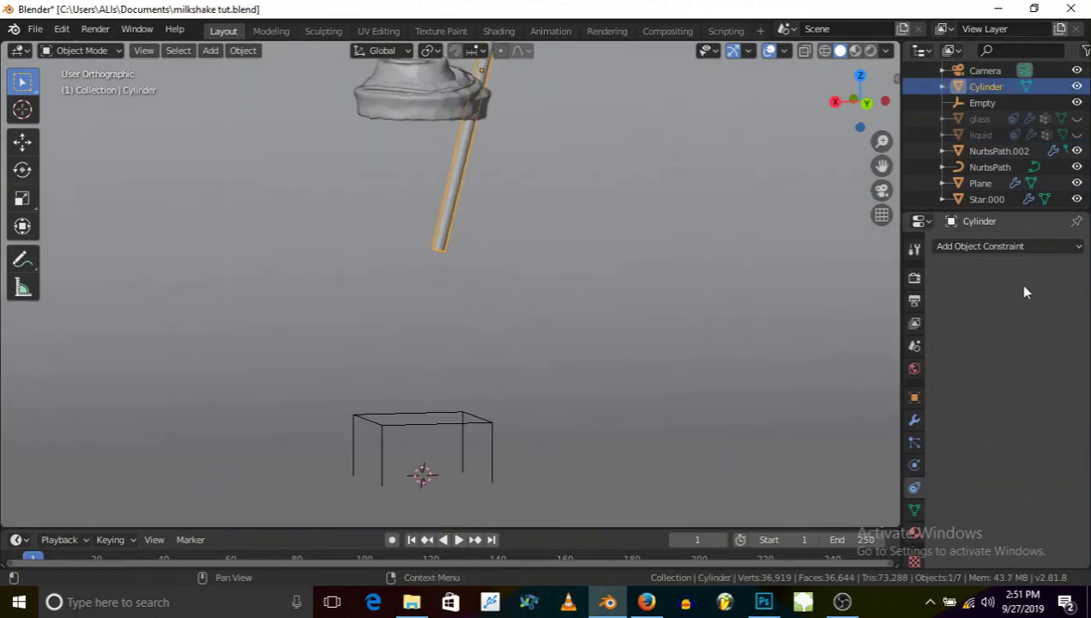
{"action": "left_click", "coordinate": [1015, 246]}
{"action": "left_click", "coordinate": [1015, 317]}
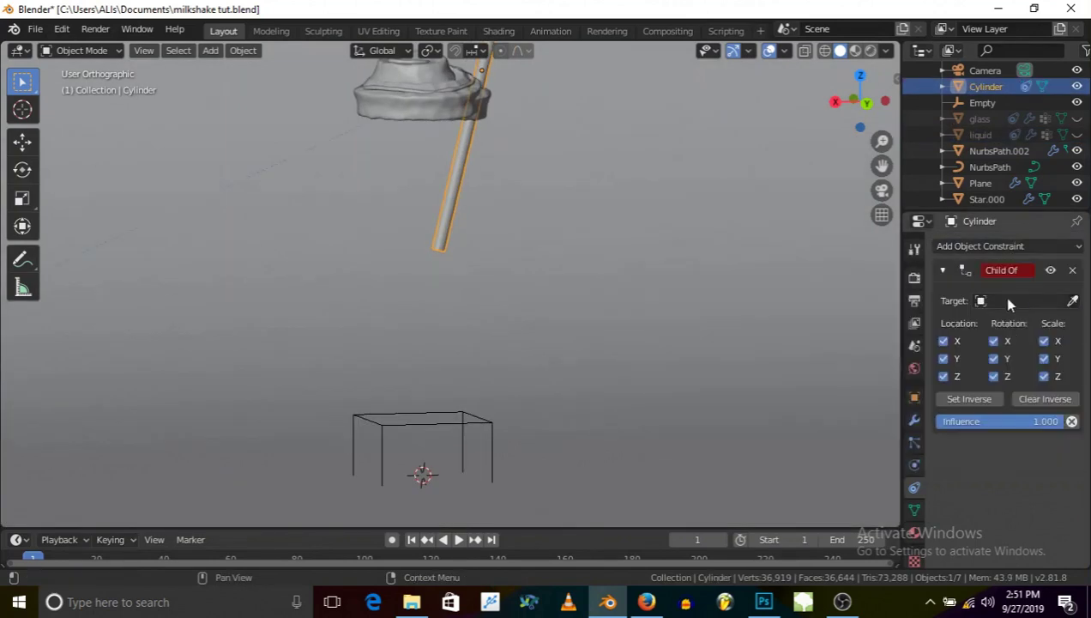
{"action": "left_click", "coordinate": [1013, 300]}
{"action": "left_click", "coordinate": [920, 356]}
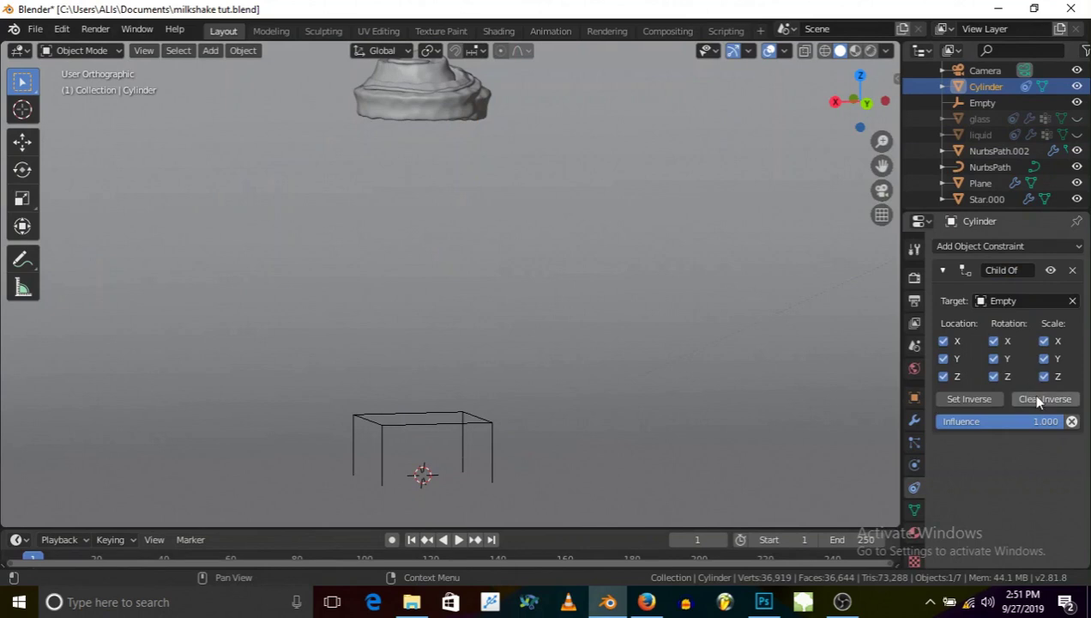
{"action": "left_click", "coordinate": [969, 399]}
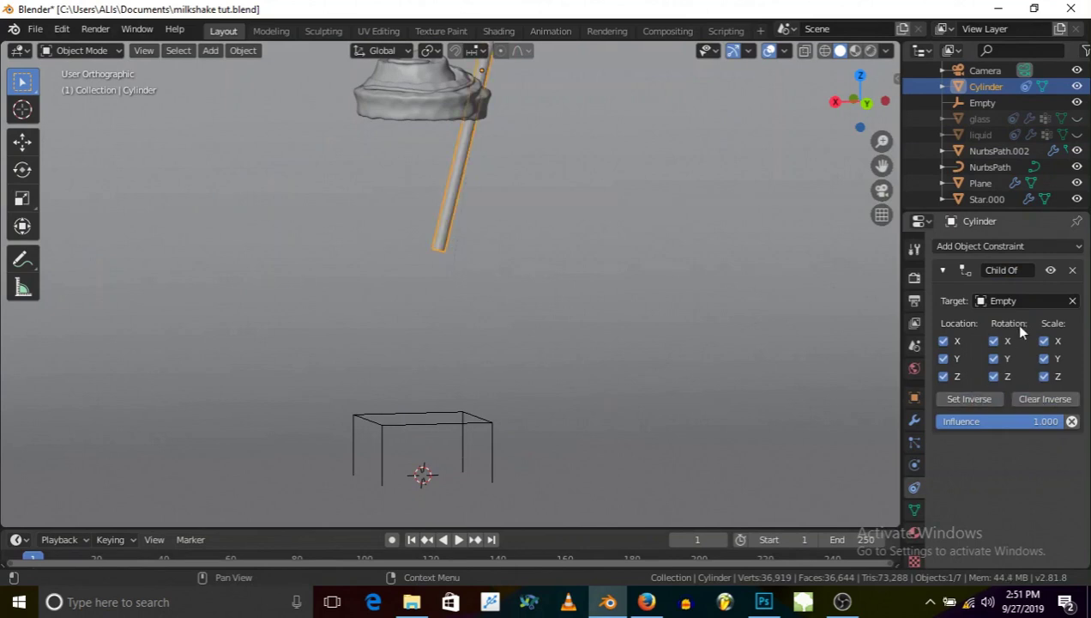
Hide the straw, give the whipped cream a Child Of constraint targeting the Empty, and set its inverse.
{"action": "left_click", "coordinate": [1077, 88]}
{"action": "left_click", "coordinate": [447, 114]}
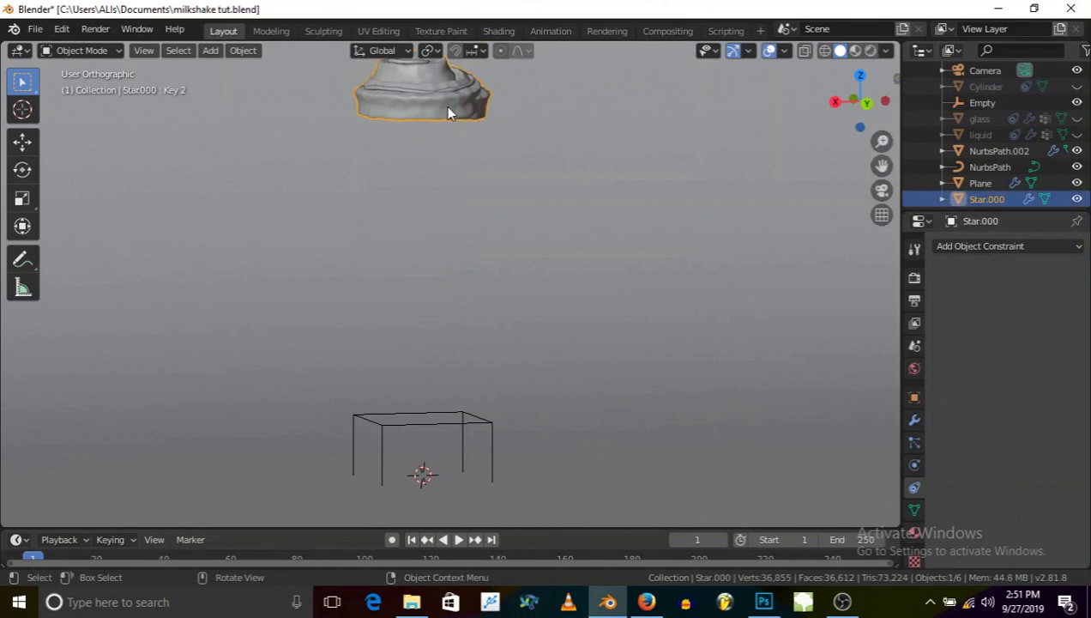
{"action": "left_click", "coordinate": [966, 246]}
{"action": "left_click", "coordinate": [1024, 321]}
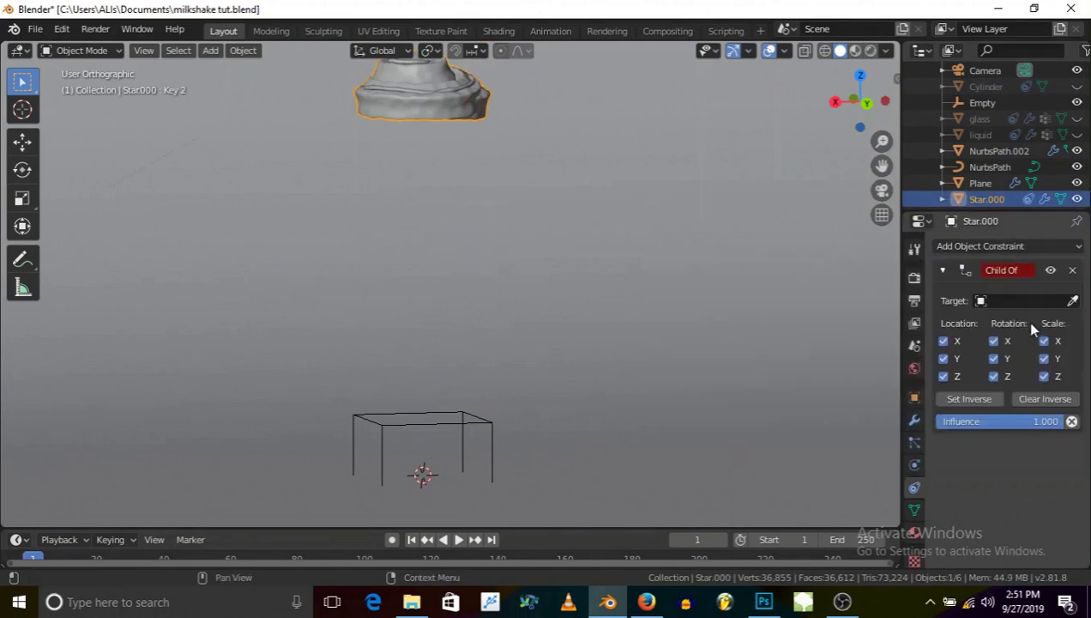
{"action": "left_click", "coordinate": [1023, 300]}
{"action": "left_click", "coordinate": [934, 357]}
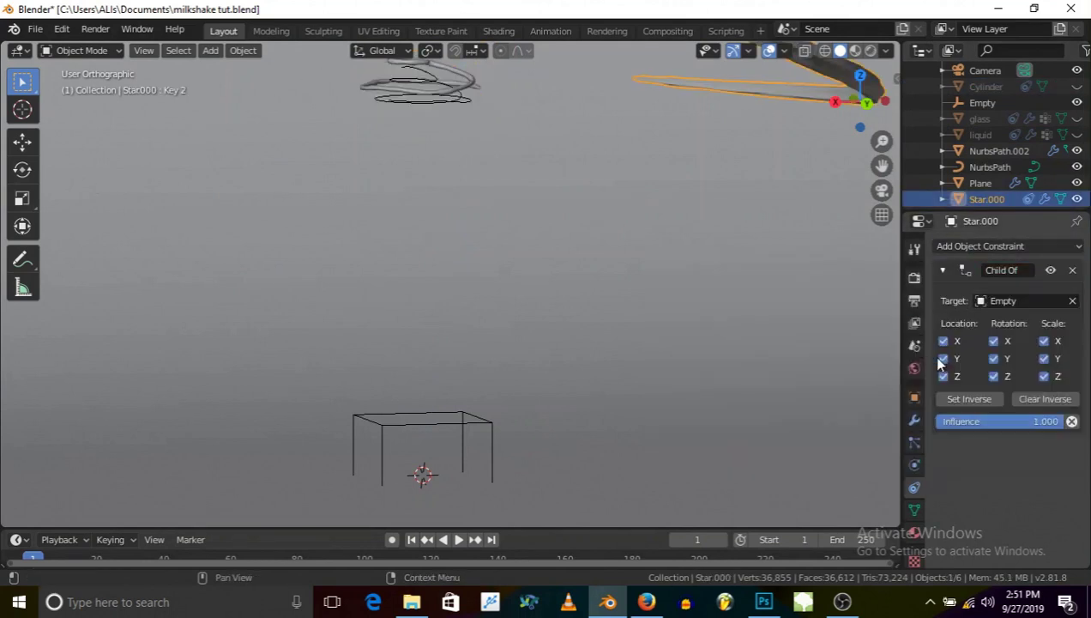
{"action": "left_click", "coordinate": [970, 399]}
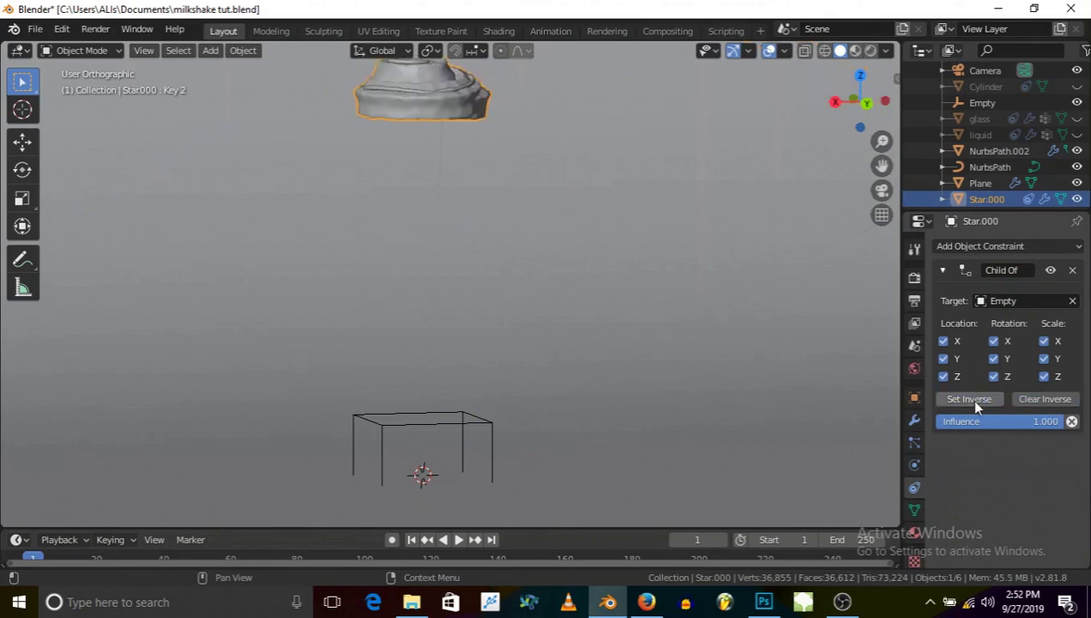
Hide the whipped cream, give the NurbsPath.002 spiral a Child Of constraint targeting the Empty, and set its inverse.
{"action": "left_click", "coordinate": [1076, 198]}
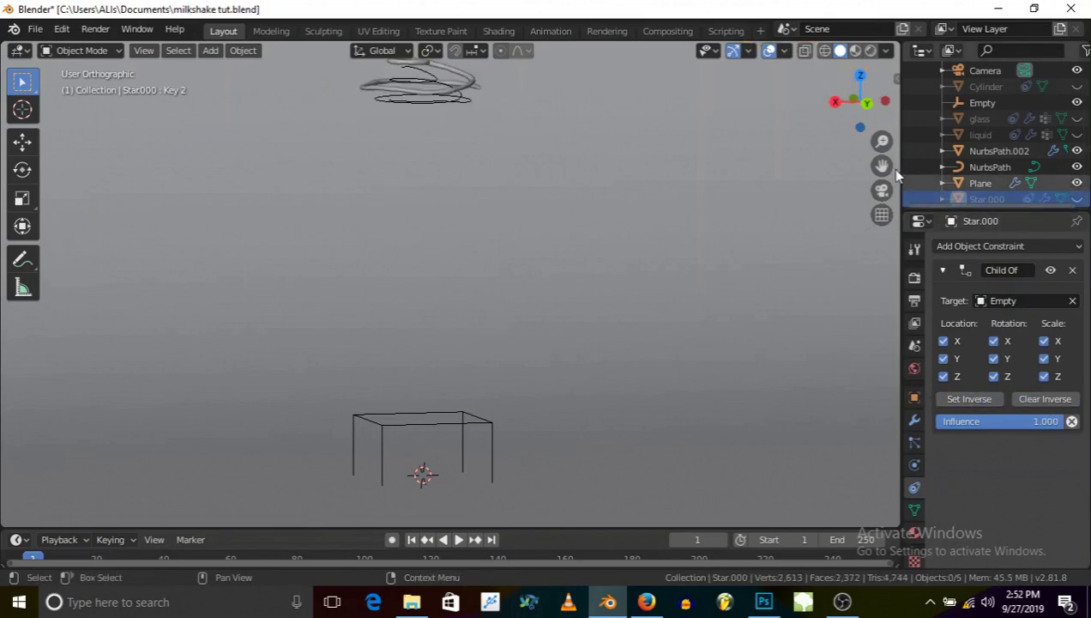
{"action": "left_click", "coordinate": [466, 86]}
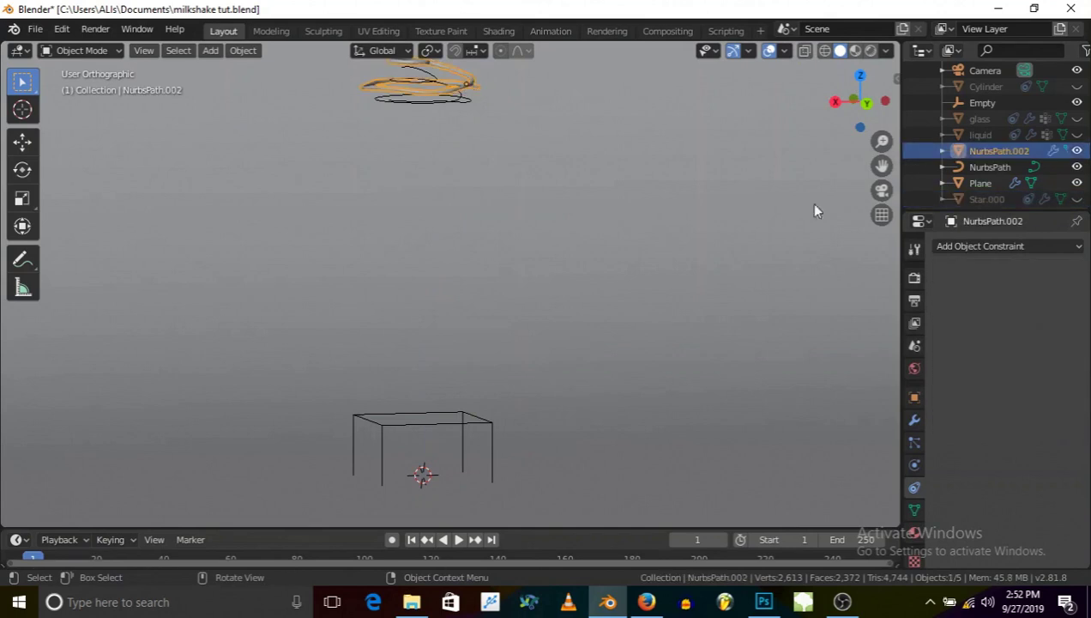
{"action": "left_click", "coordinate": [986, 246]}
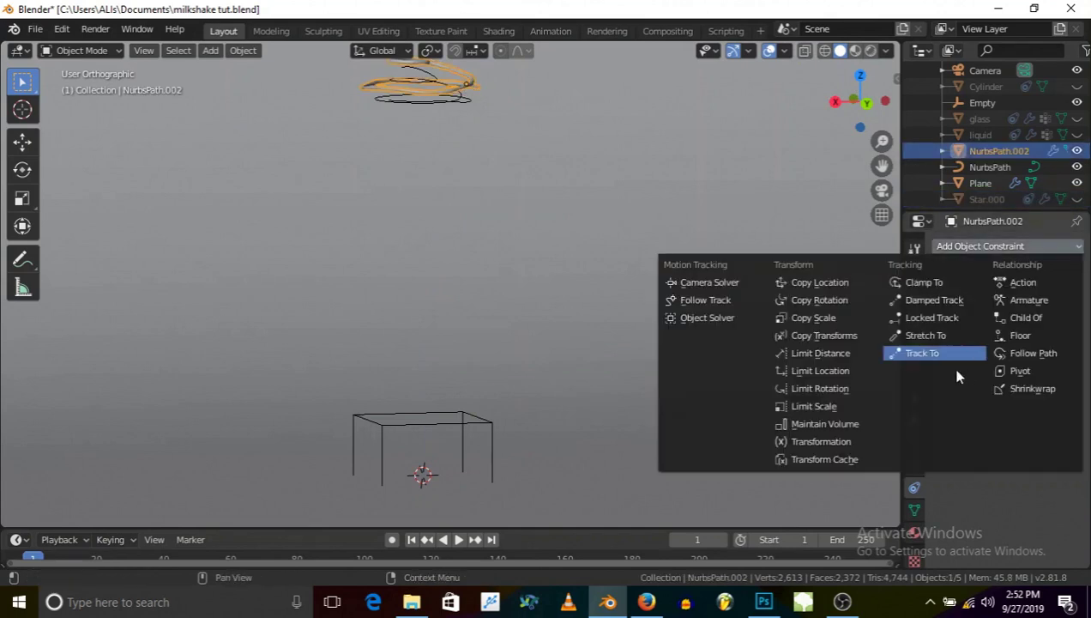
{"action": "left_click", "coordinate": [1029, 319]}
{"action": "left_click", "coordinate": [1019, 301]}
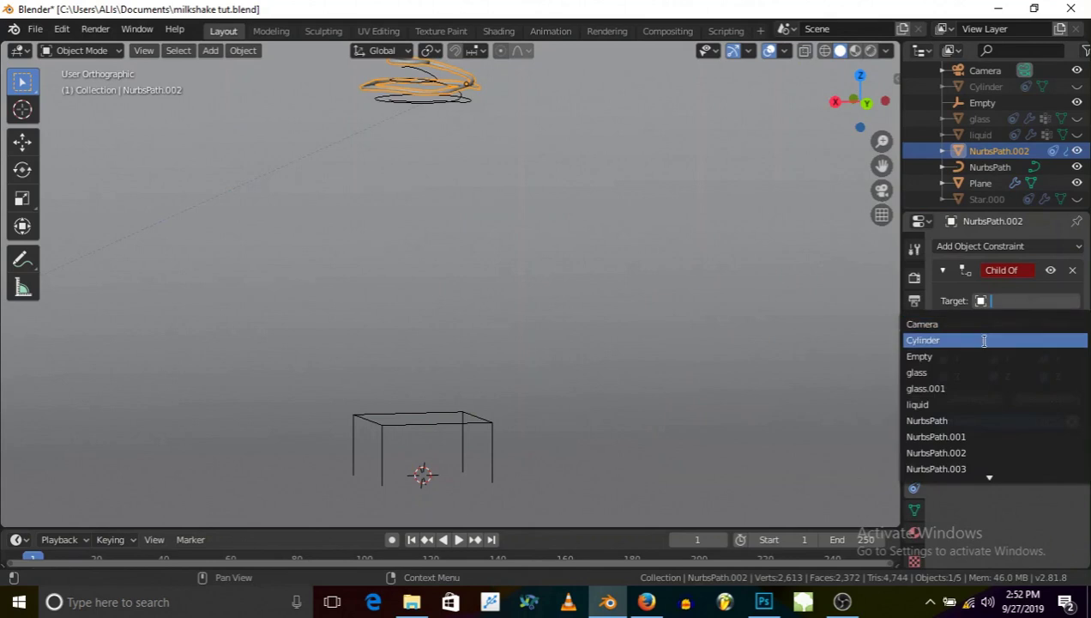
{"action": "left_click", "coordinate": [979, 356]}
{"action": "left_click", "coordinate": [986, 400]}
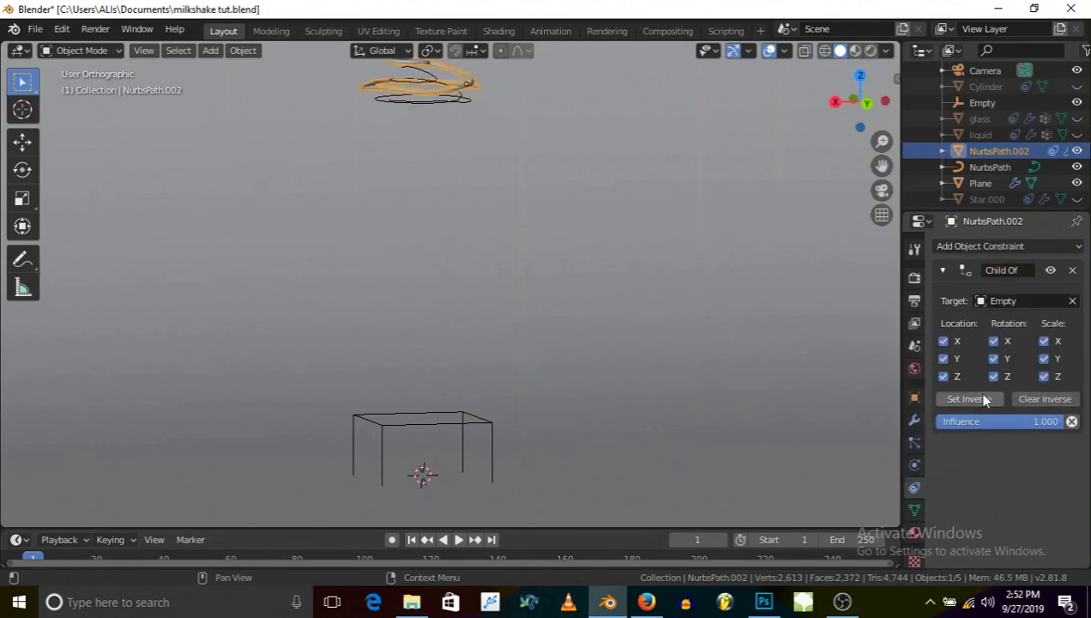
Hide NurbsPath.002, give the remaining NurbsPath curve a Child Of constraint targeting the Empty, and set its inverse.
{"action": "left_click", "coordinate": [1077, 151]}
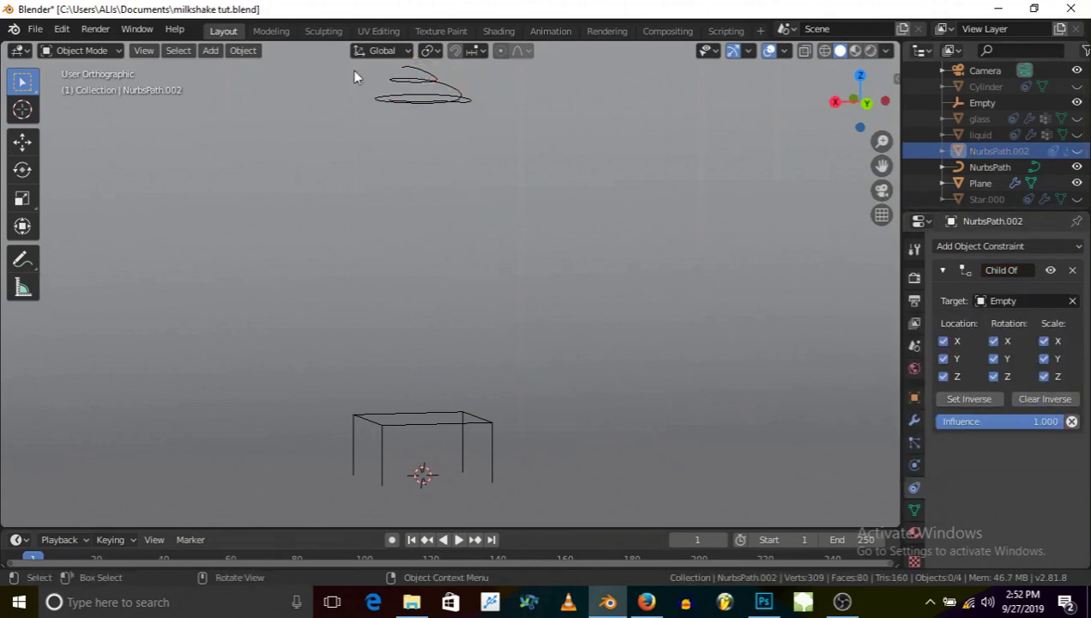
{"action": "left_click", "coordinate": [400, 83]}
{"action": "left_click", "coordinate": [998, 248]}
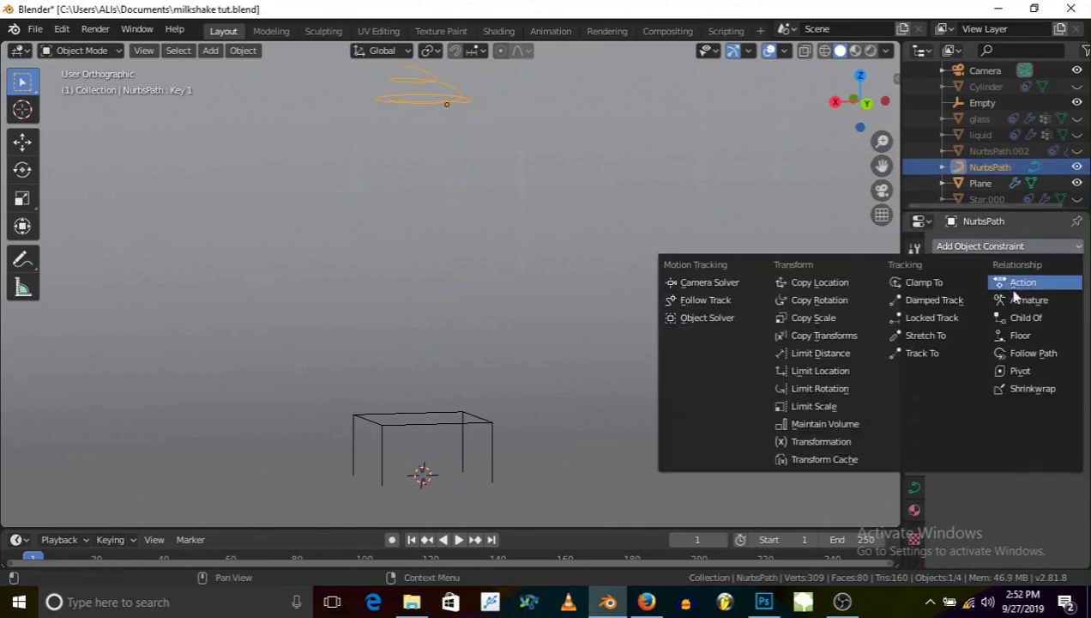
{"action": "left_click", "coordinate": [1021, 318]}
{"action": "left_click", "coordinate": [1028, 299]}
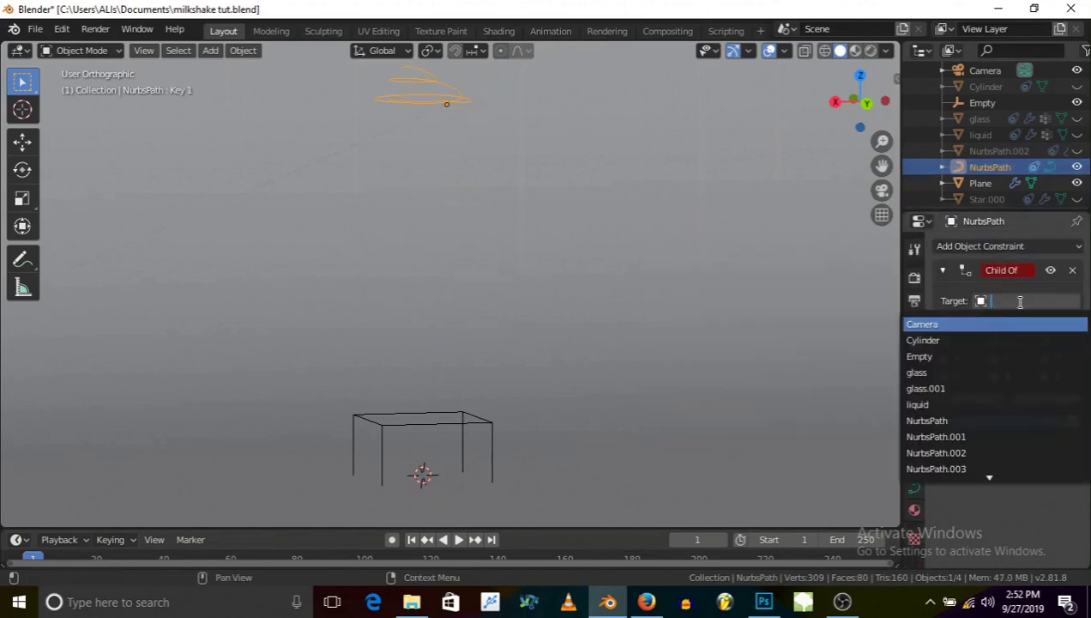
{"action": "left_click", "coordinate": [955, 354]}
{"action": "left_click", "coordinate": [972, 400]}
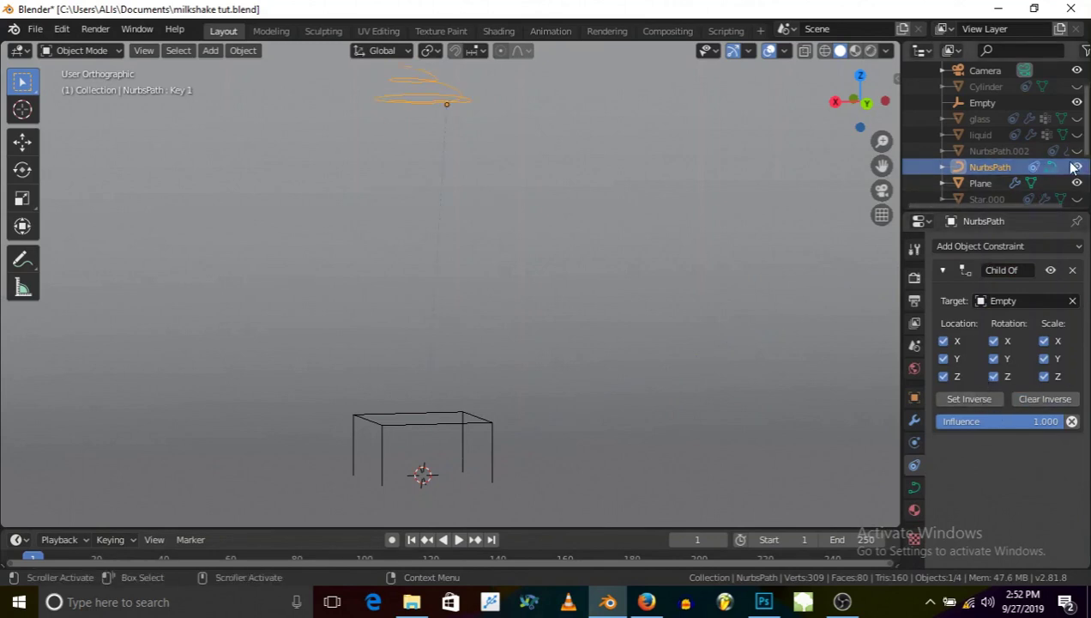
Make all the hidden milkshake parts visible again, including the whipped cream.
{"action": "left_click_drag", "start_coordinate": [1078, 151], "coordinate": [1077, 87]}
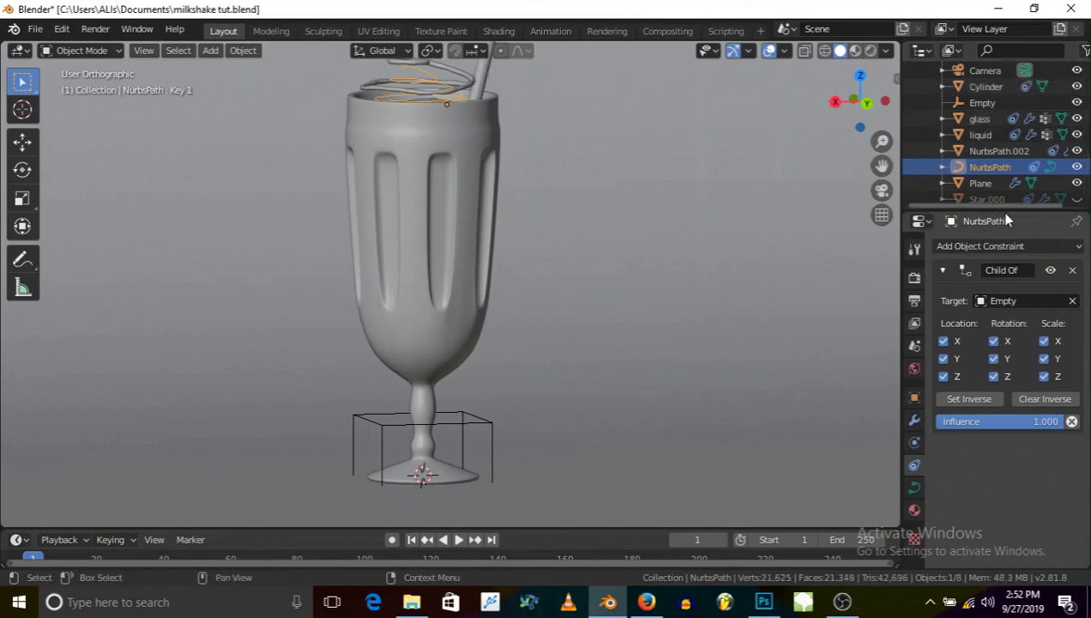
{"action": "left_click", "coordinate": [1077, 199]}
Try scaling the Empty uniformly to test whether the constrained milkshake parts follow it.
{"action": "left_click", "coordinate": [487, 431]}
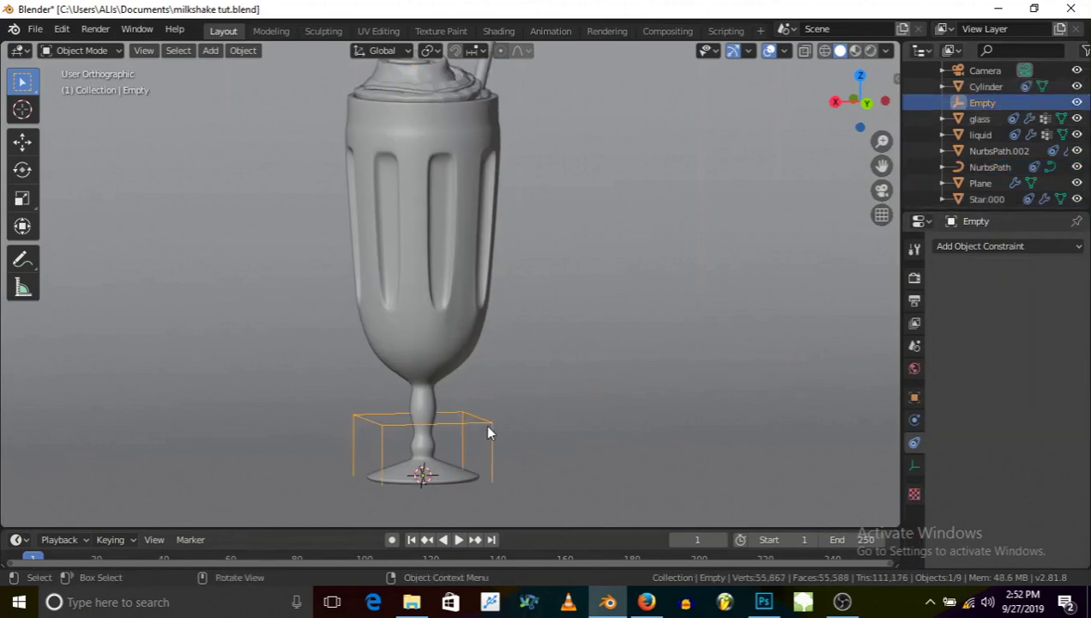
{"action": "scroll", "coordinate": [493, 365], "scroll_direction": "down", "scroll_amount": 2}
{"action": "key", "text": "s"}
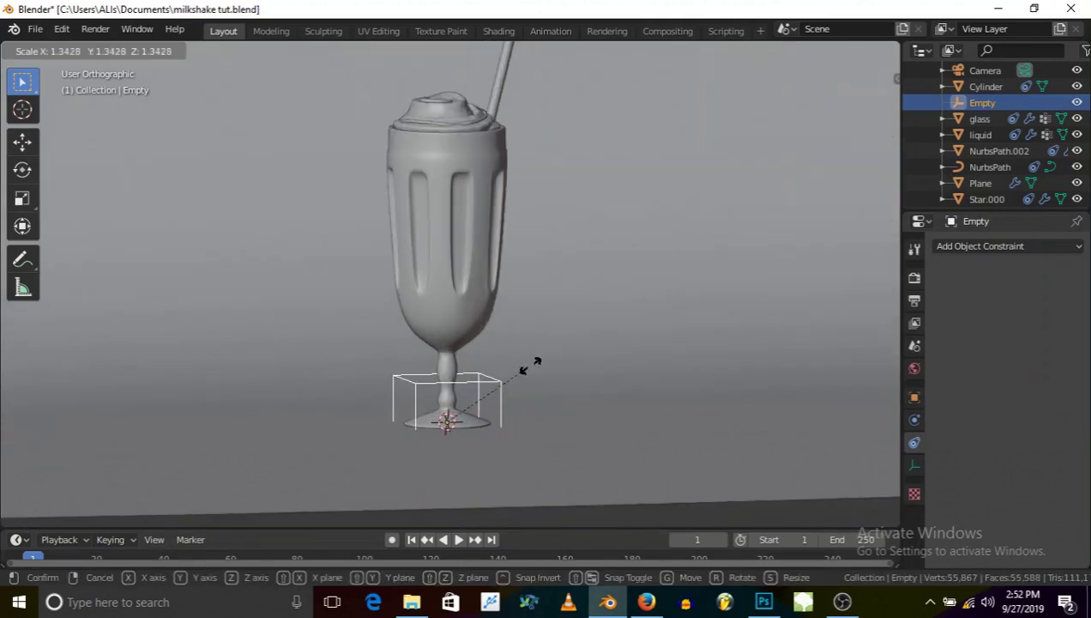
{"action": "left_click", "coordinate": [494, 352]}
{"action": "scroll", "coordinate": [444, 309], "scroll_direction": "down", "scroll_amount": 2}
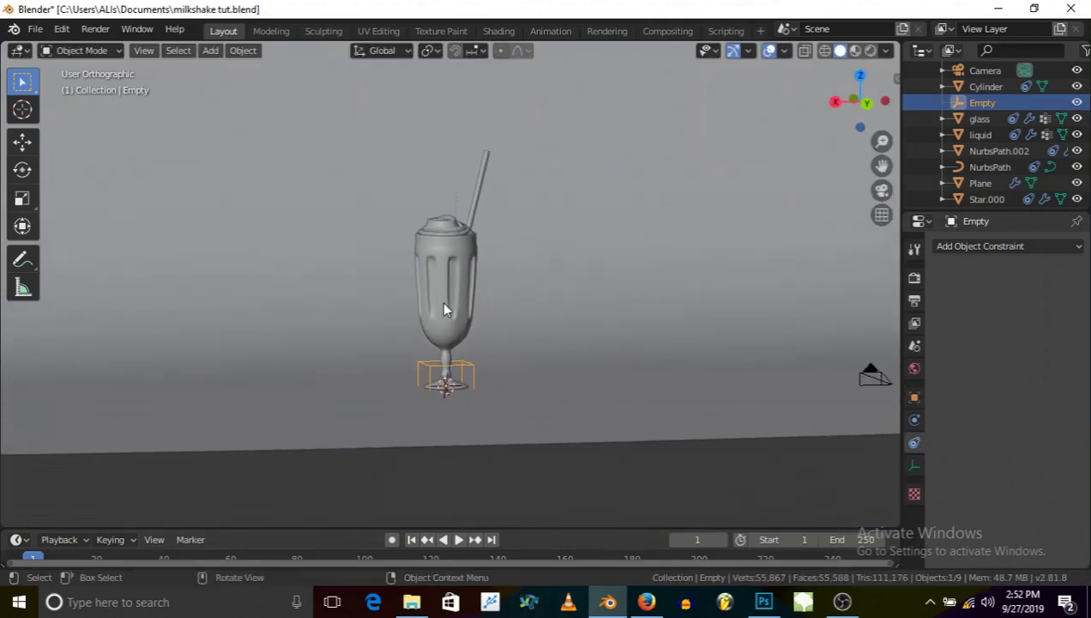
In the camera view, try widening the milkshake by scaling the Empty about 1.24 on all axes except Z, and undo it.
{"action": "left_click", "coordinate": [883, 194]}
{"action": "scroll", "coordinate": [425, 294], "scroll_direction": "up", "scroll_amount": 3}
{"action": "key", "text": "s"}
{"action": "key", "text": "shift+z"}
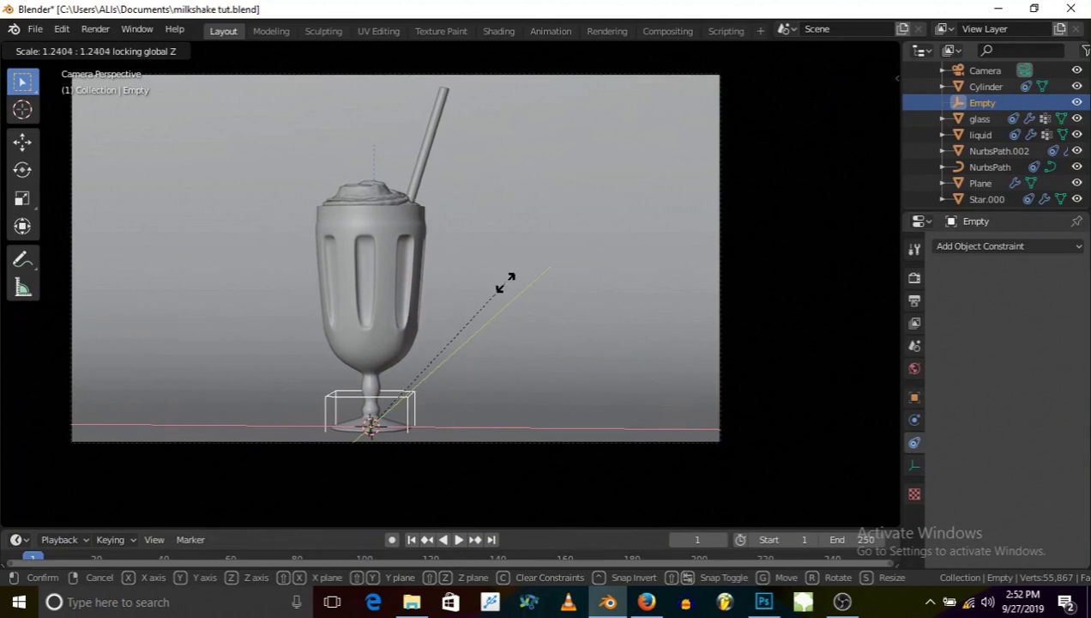
{"action": "left_click", "coordinate": [505, 284]}
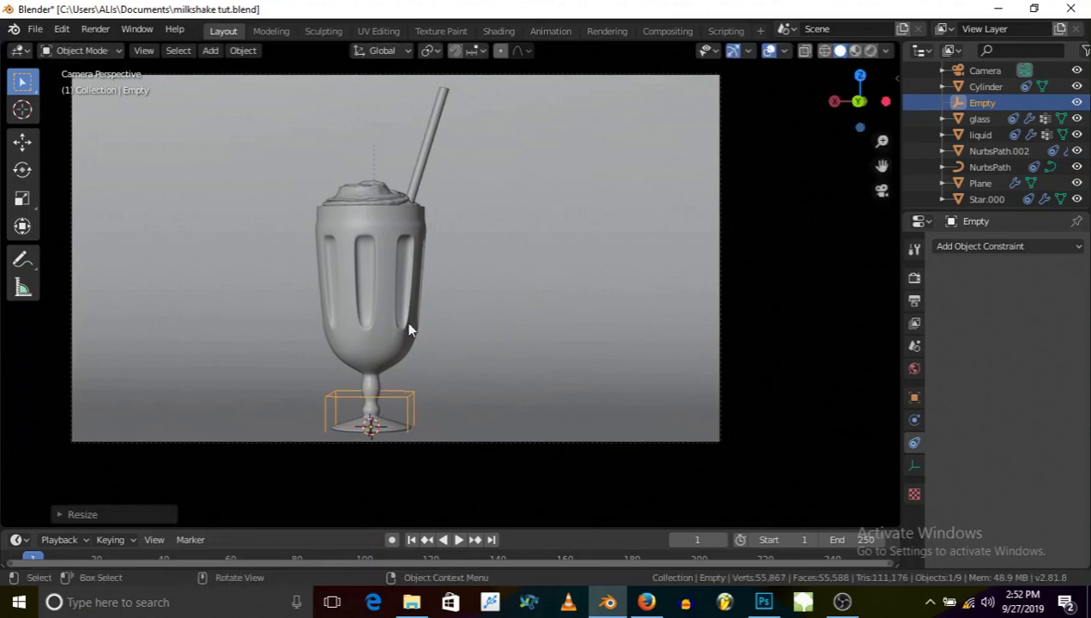
{"action": "middle_click_drag", "start_coordinate": [400, 363], "coordinate": [435, 358], "text": "shift"}
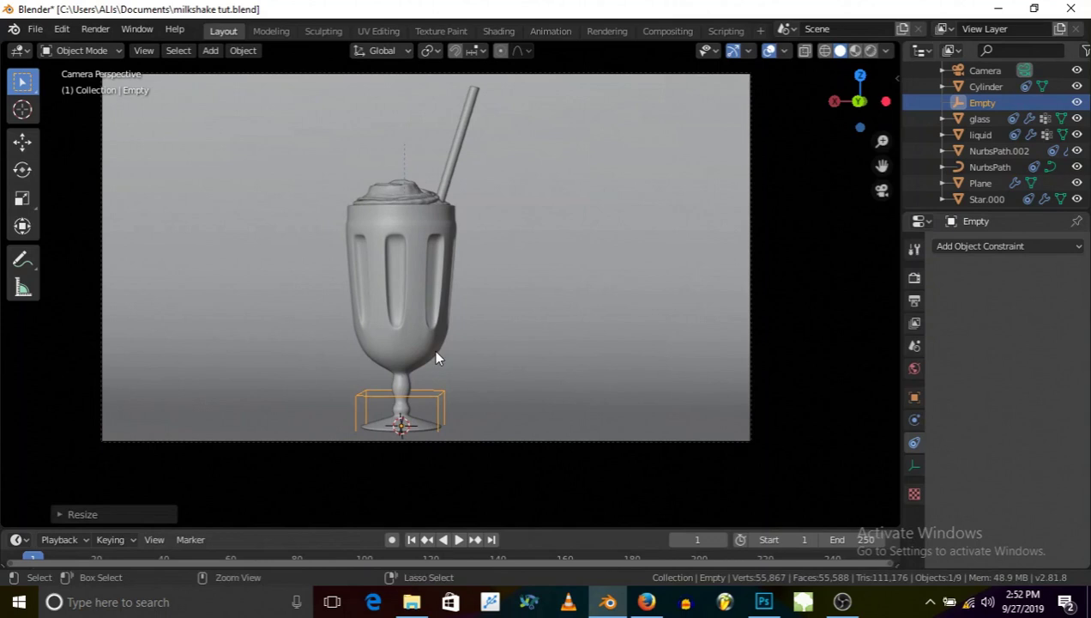
{"action": "key", "text": "ctrl+z"}
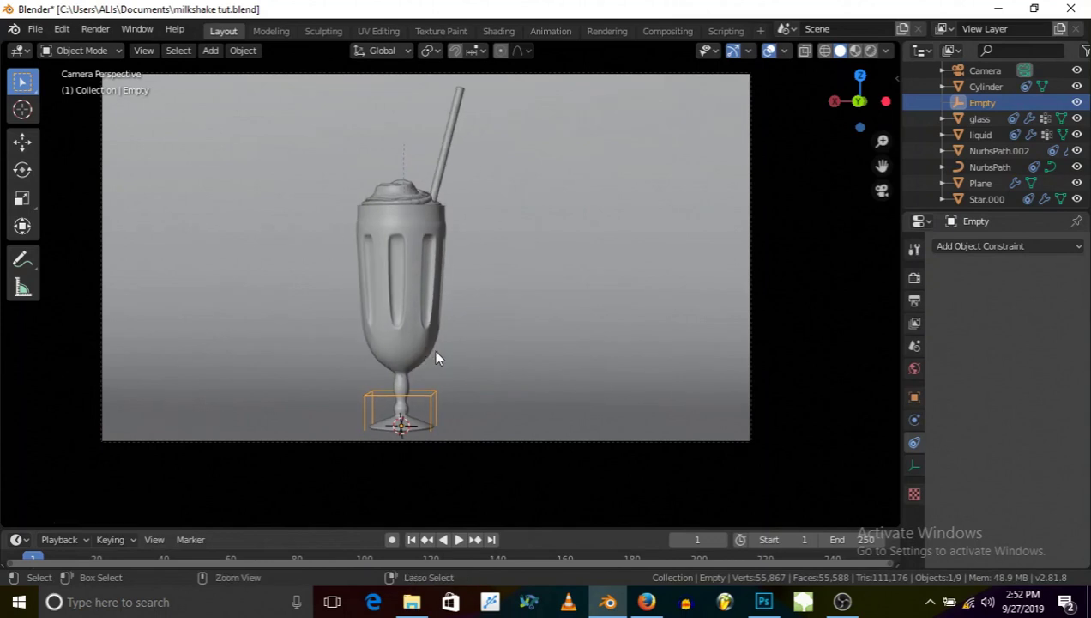
Redo the Empty's undone widening, and scale it by about 0.94 on all axes except Z to slim the milkshake slightly.
{"action": "key", "text": "ctrl+shift+z"}
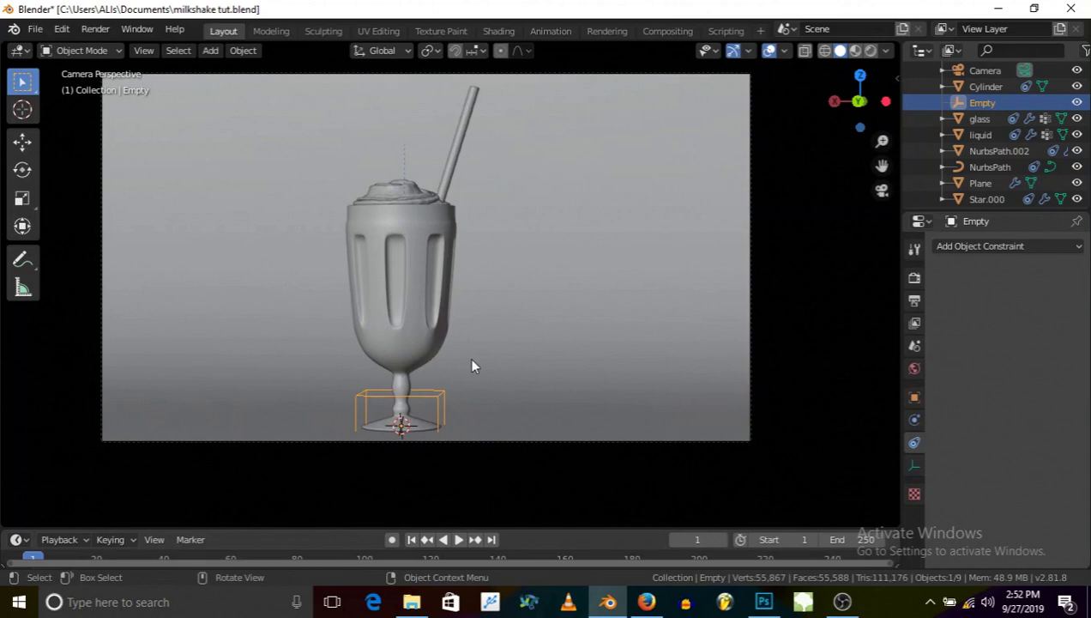
{"action": "key", "text": "s"}
{"action": "key", "text": "shift+z"}
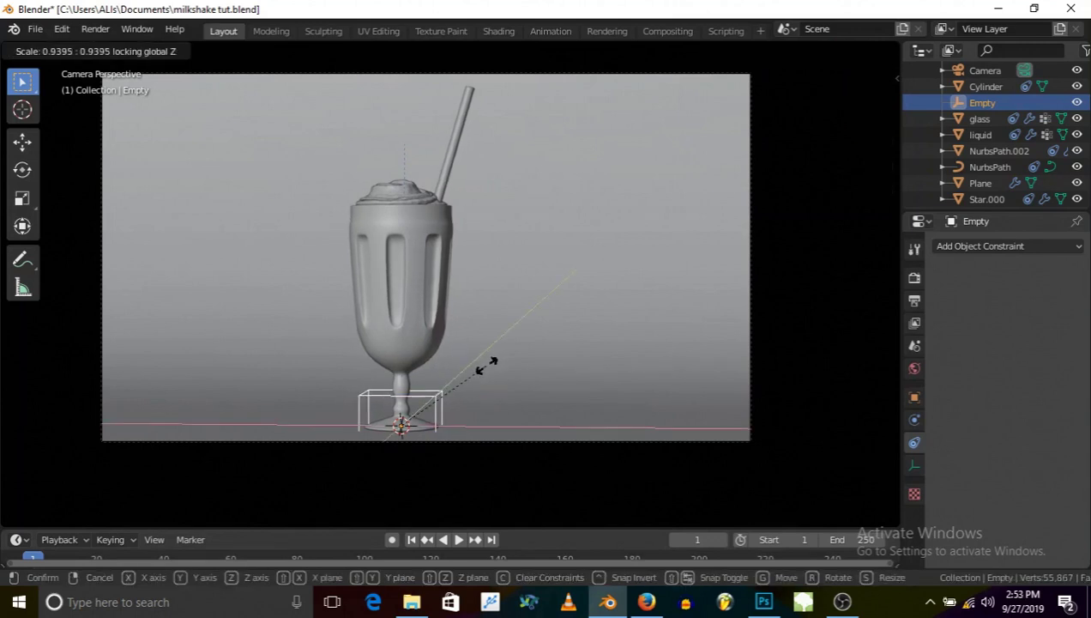
{"action": "left_click", "coordinate": [484, 366]}
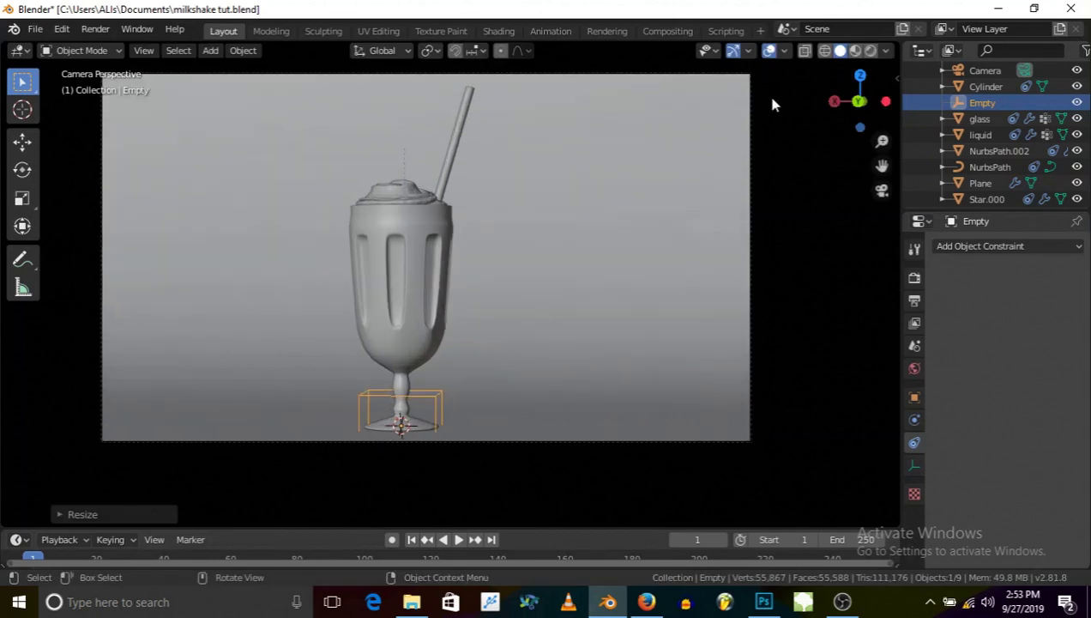
Hide the viewport overlays and inspect the milkshake's proportions in the camera view, up close and in full frame.
{"action": "left_click", "coordinate": [770, 52]}
{"action": "scroll", "coordinate": [523, 347], "scroll_direction": "down", "scroll_amount": 1}
{"action": "middle_click_drag", "start_coordinate": [414, 312], "coordinate": [475, 329], "text": "shift"}
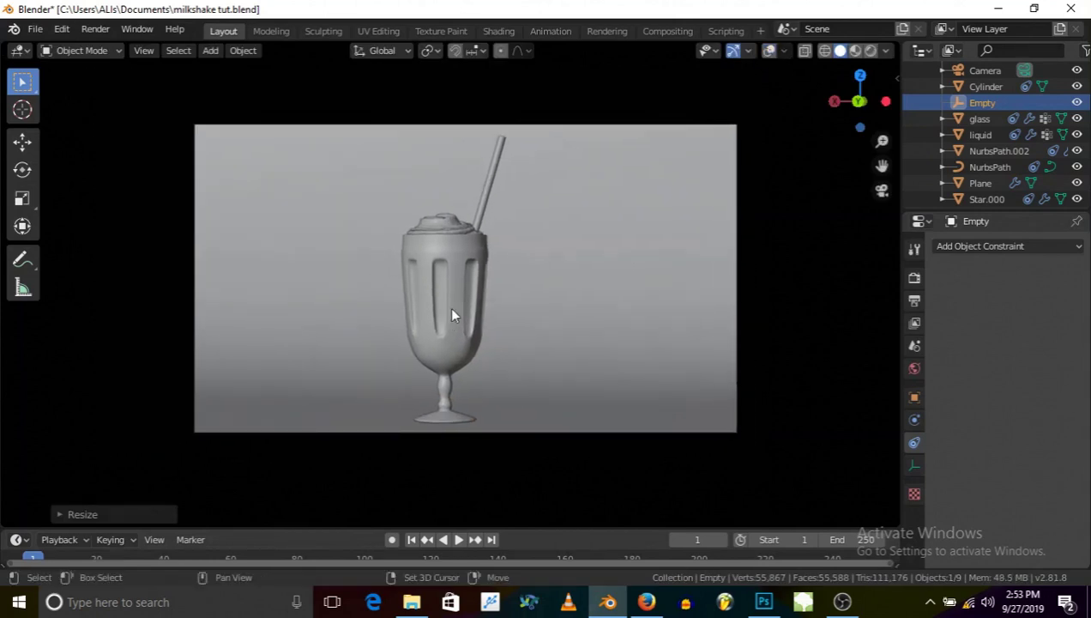
{"action": "scroll", "coordinate": [472, 308], "scroll_direction": "up", "scroll_amount": 2}
{"action": "scroll", "coordinate": [475, 326], "scroll_direction": "down", "scroll_amount": 1}
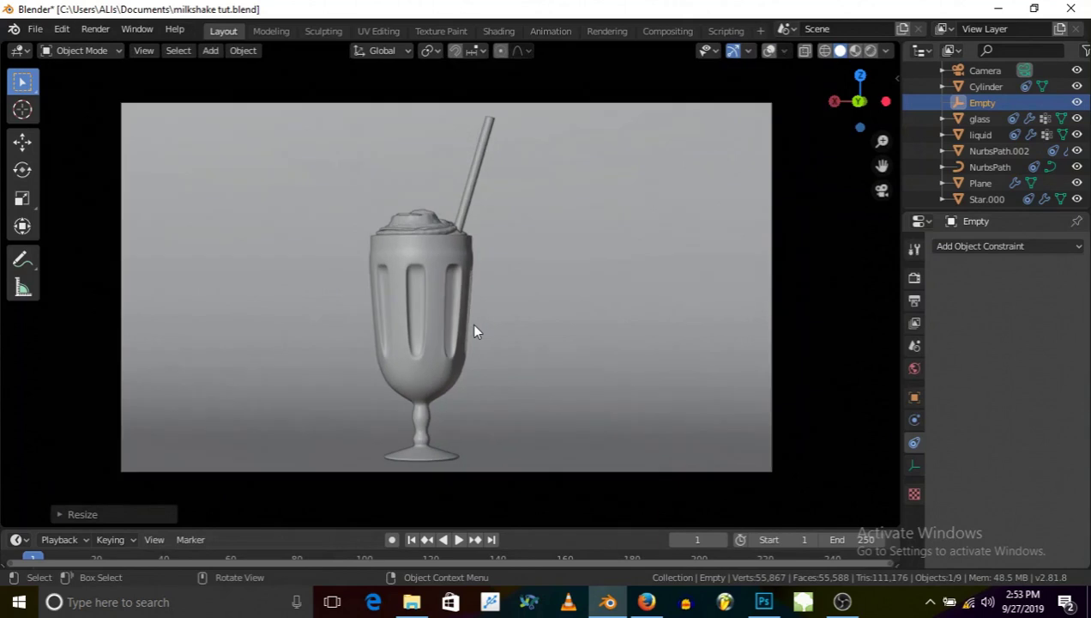
{"action": "scroll", "coordinate": [483, 321], "scroll_direction": "up", "scroll_amount": 1}
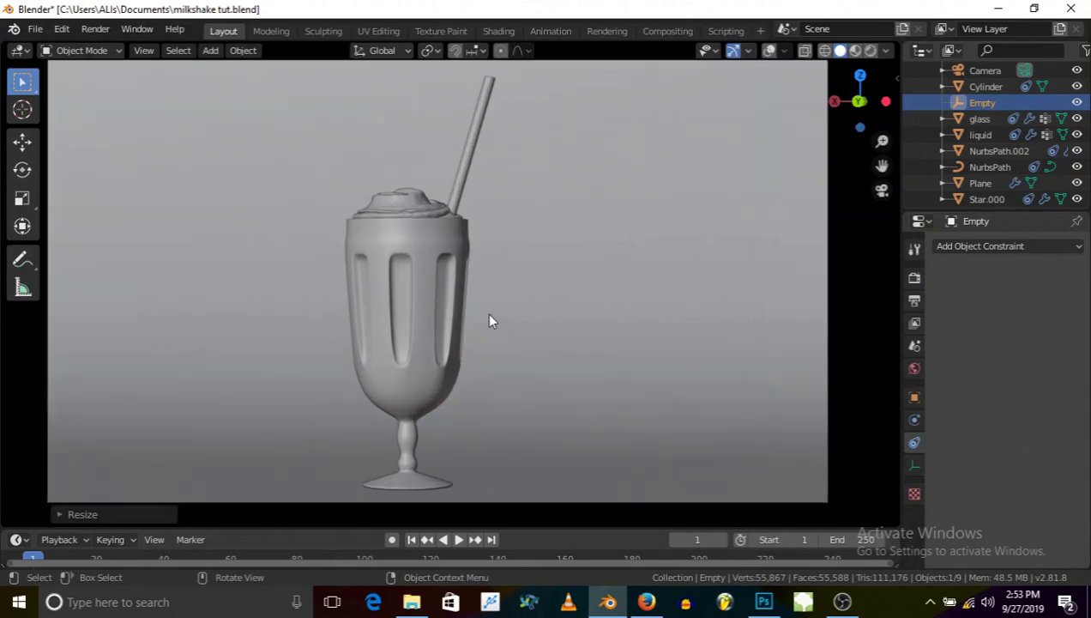
{"action": "scroll", "coordinate": [489, 321], "scroll_direction": "down", "scroll_amount": 1}
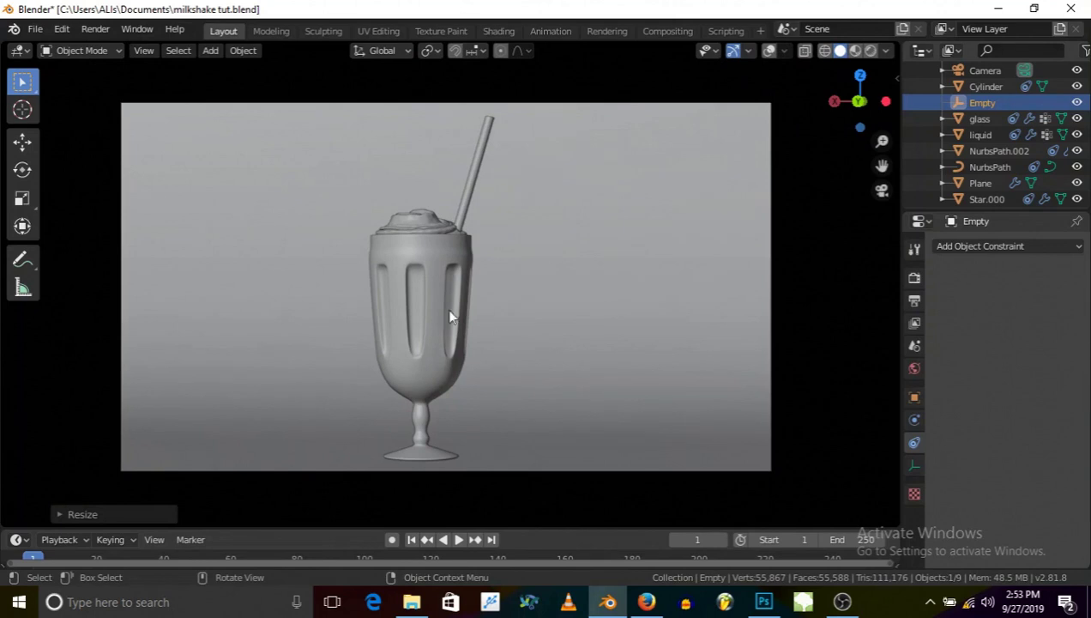
{"action": "scroll", "coordinate": [450, 303], "scroll_direction": "up", "scroll_amount": 1}
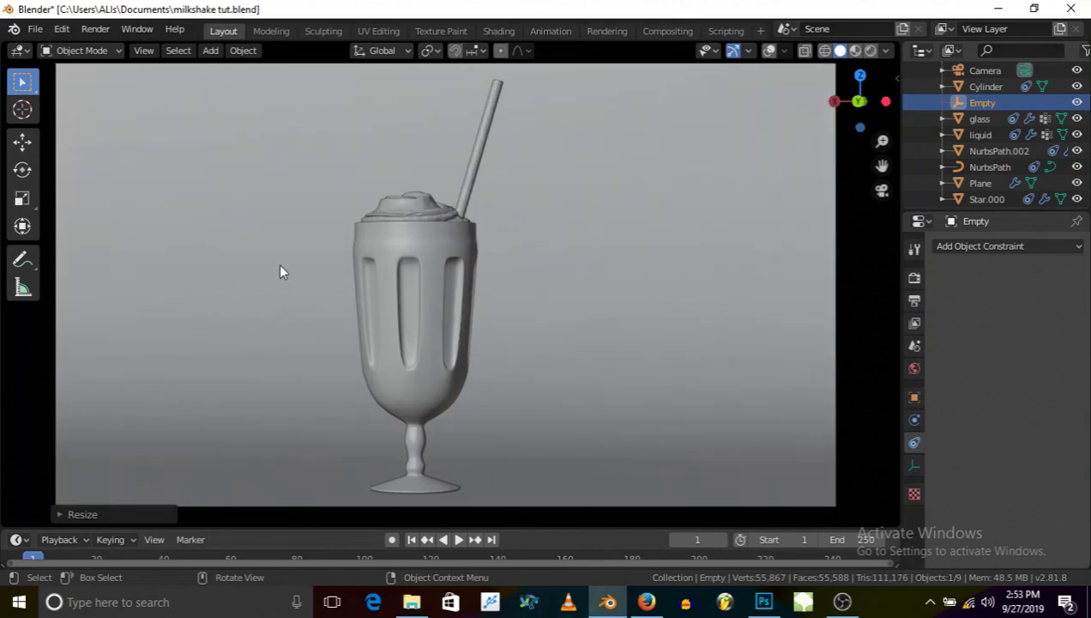
Save the milkshake tut.blend file.
{"action": "left_click", "coordinate": [35, 29]}
{"action": "mouse_move", "coordinate": [74, 121]}
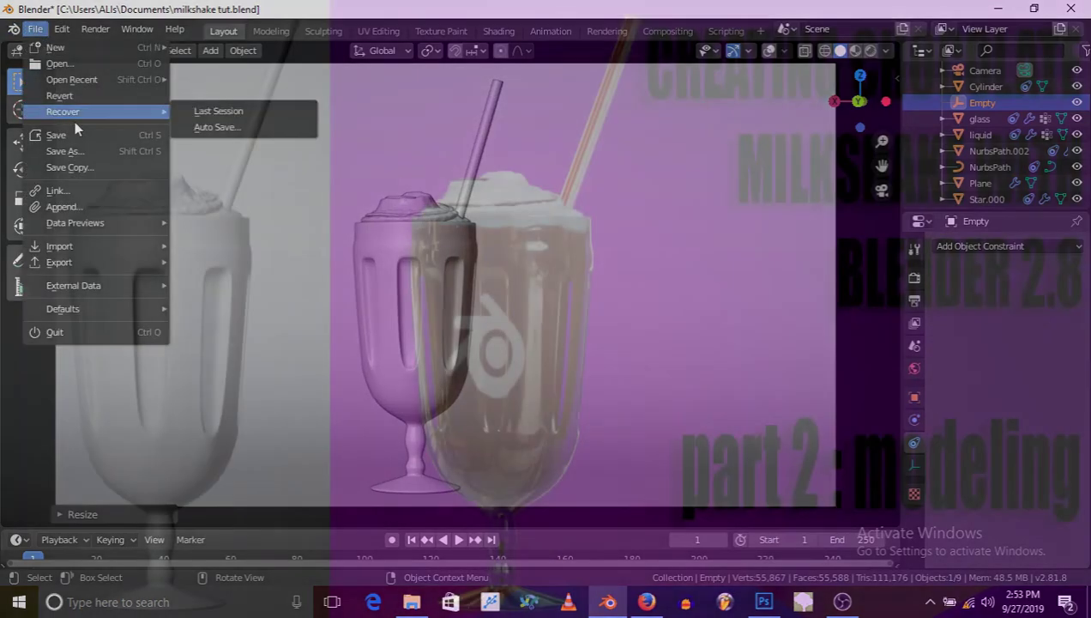